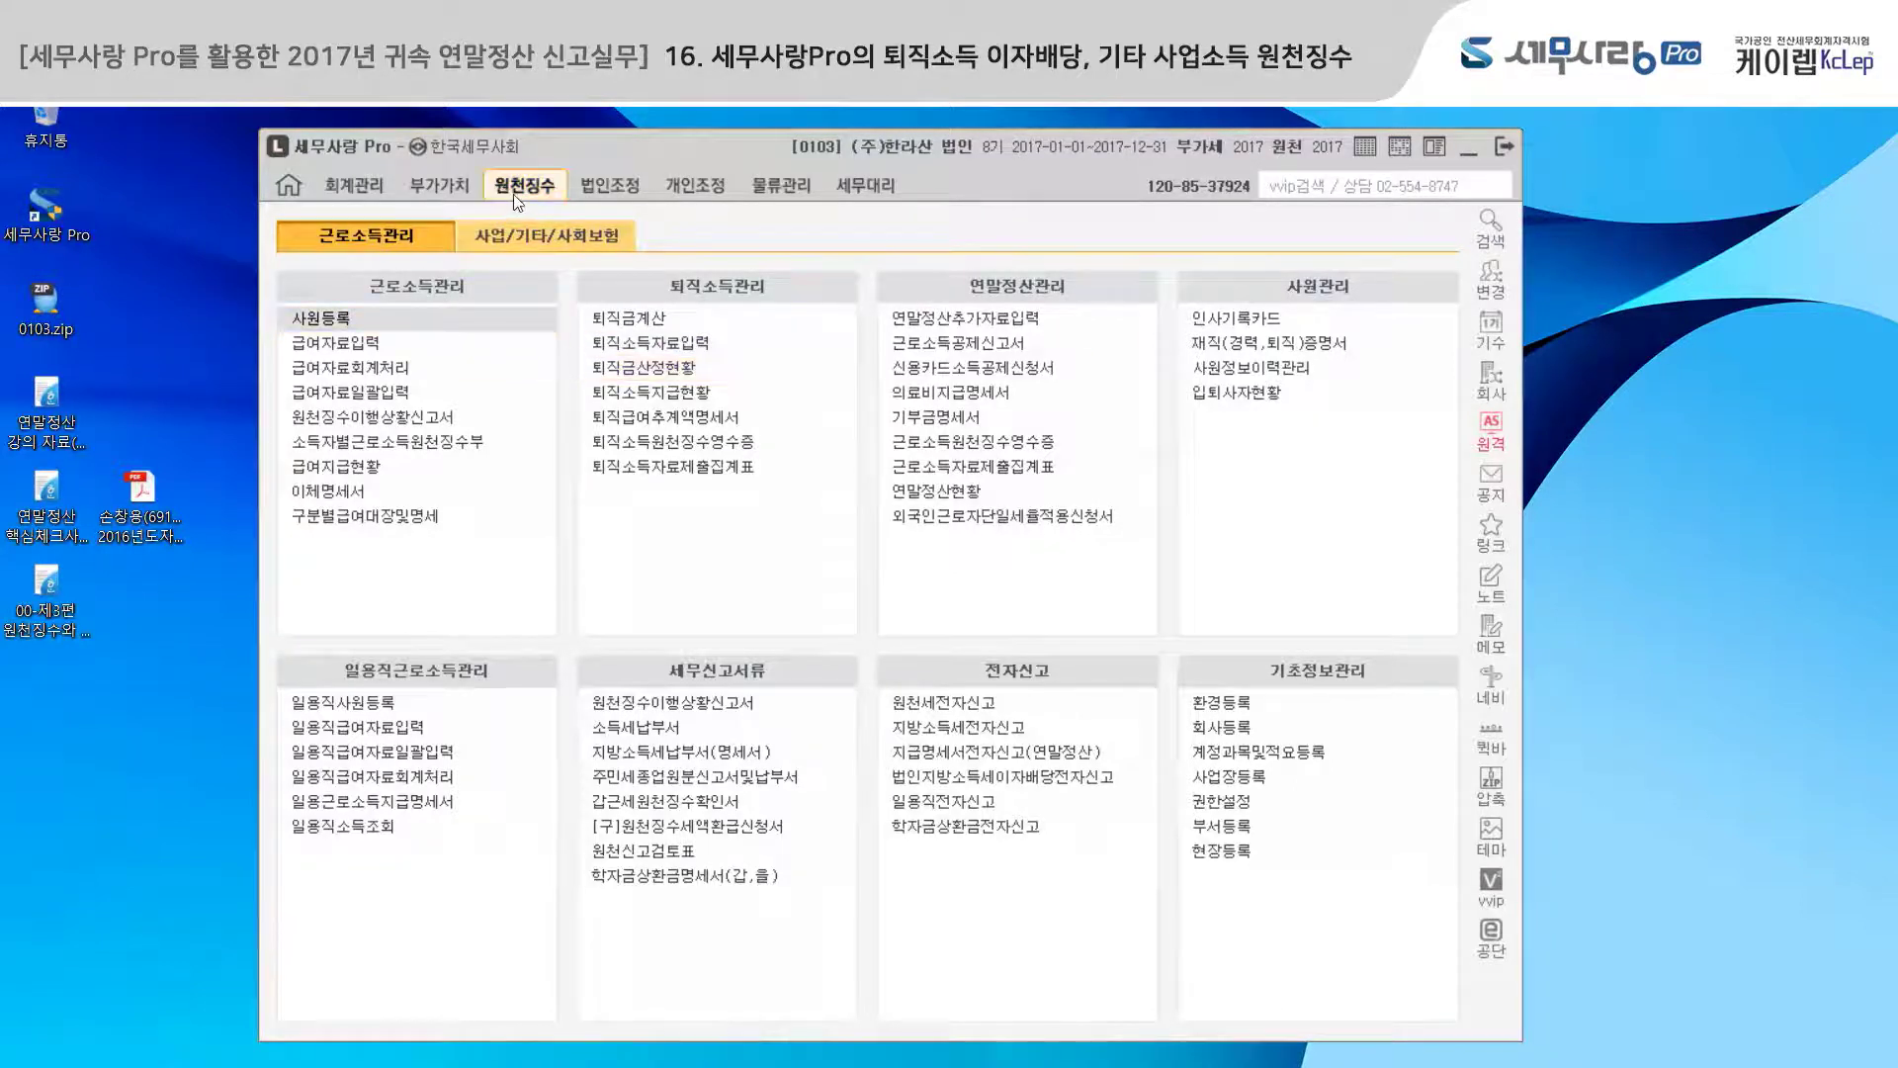
# - Open 사원등록 and examine the resigned employee's leaving date and the interim settlement and retirement periods
pyautogui.click(345, 321)
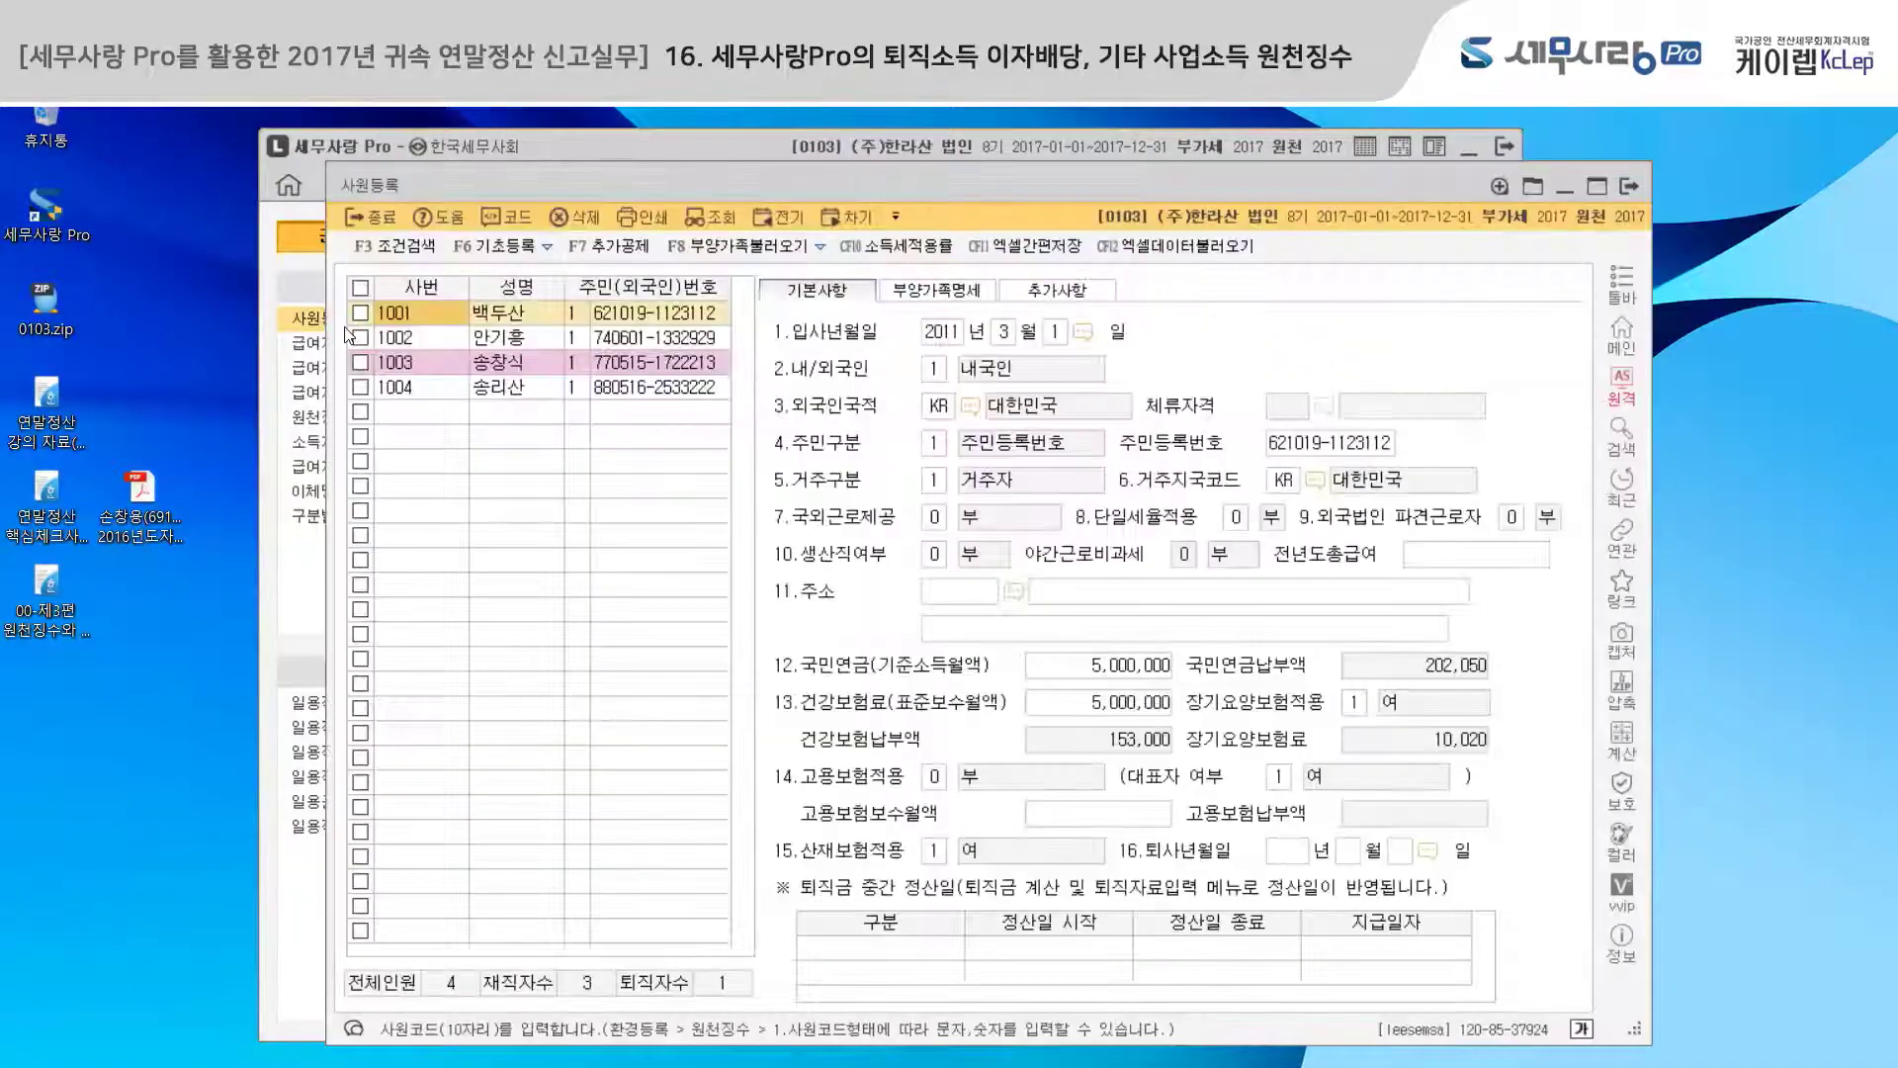
pyautogui.click(435, 362)
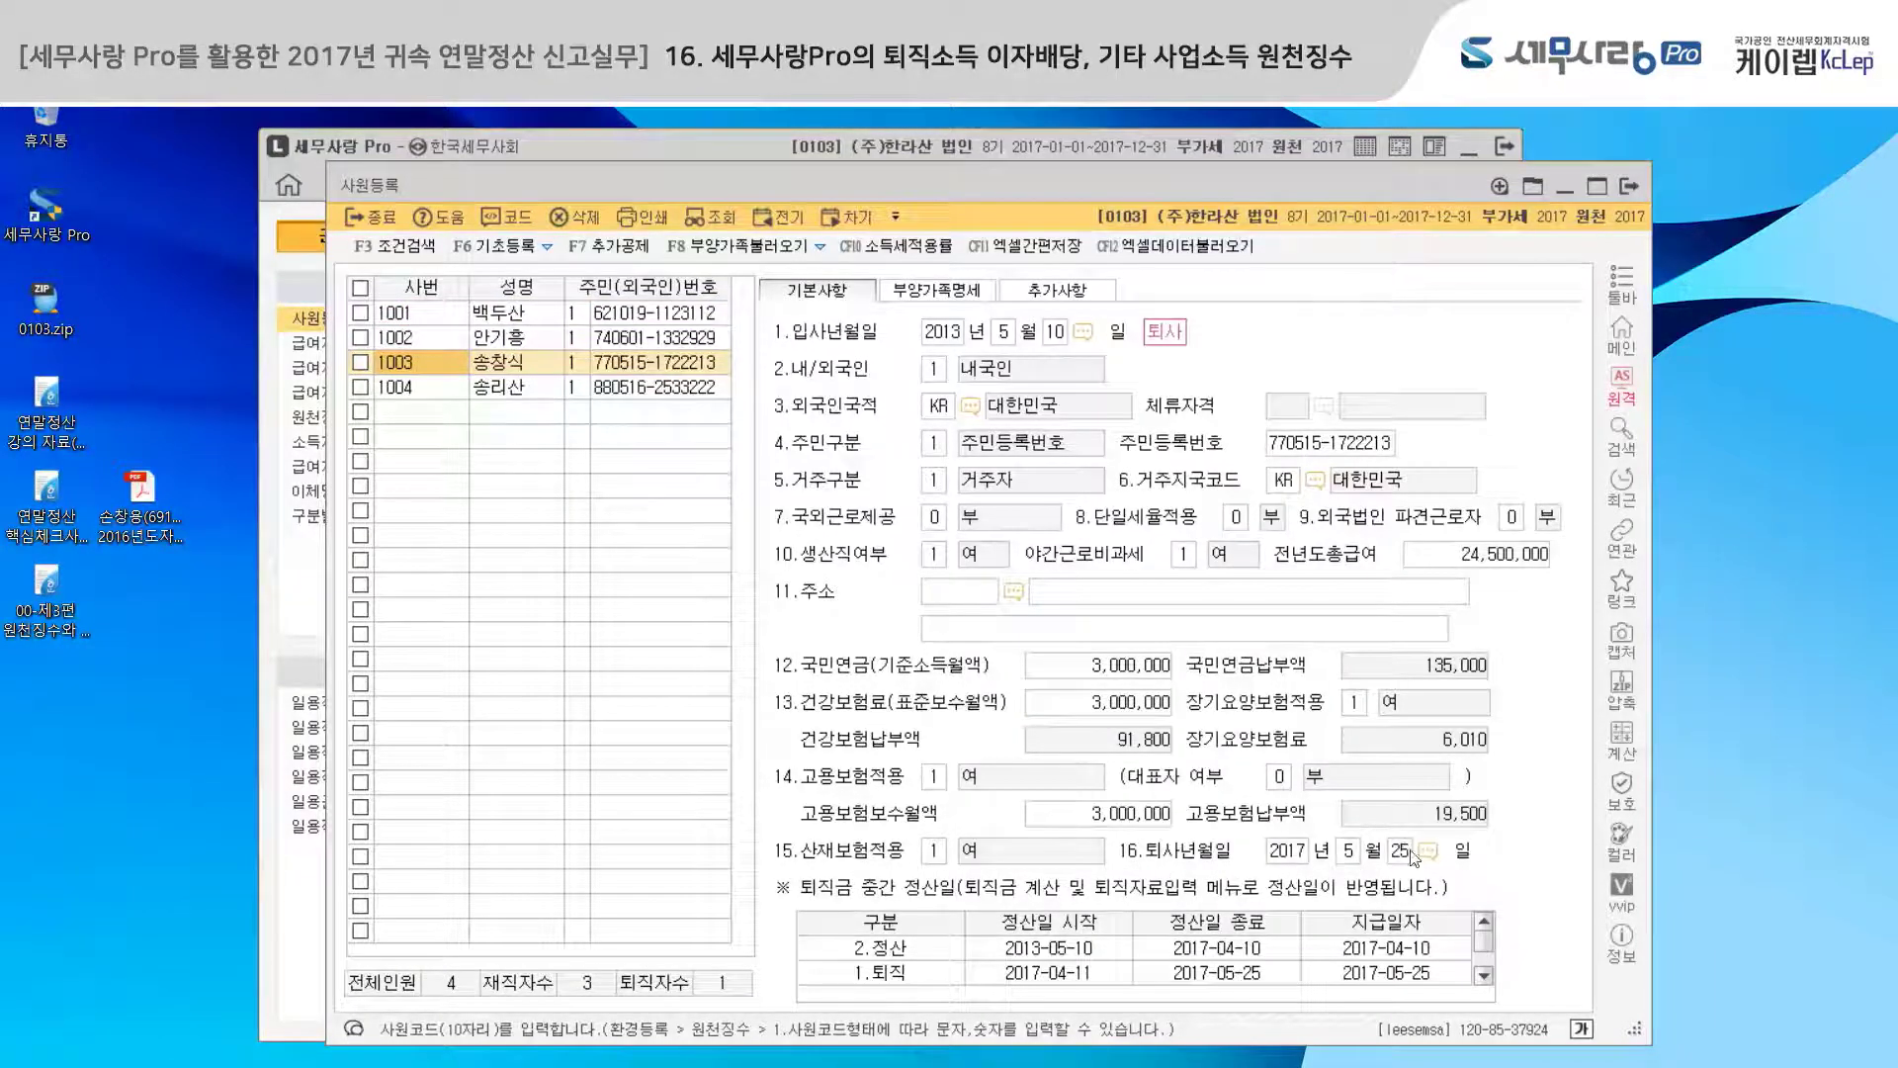
pyautogui.click(930, 951)
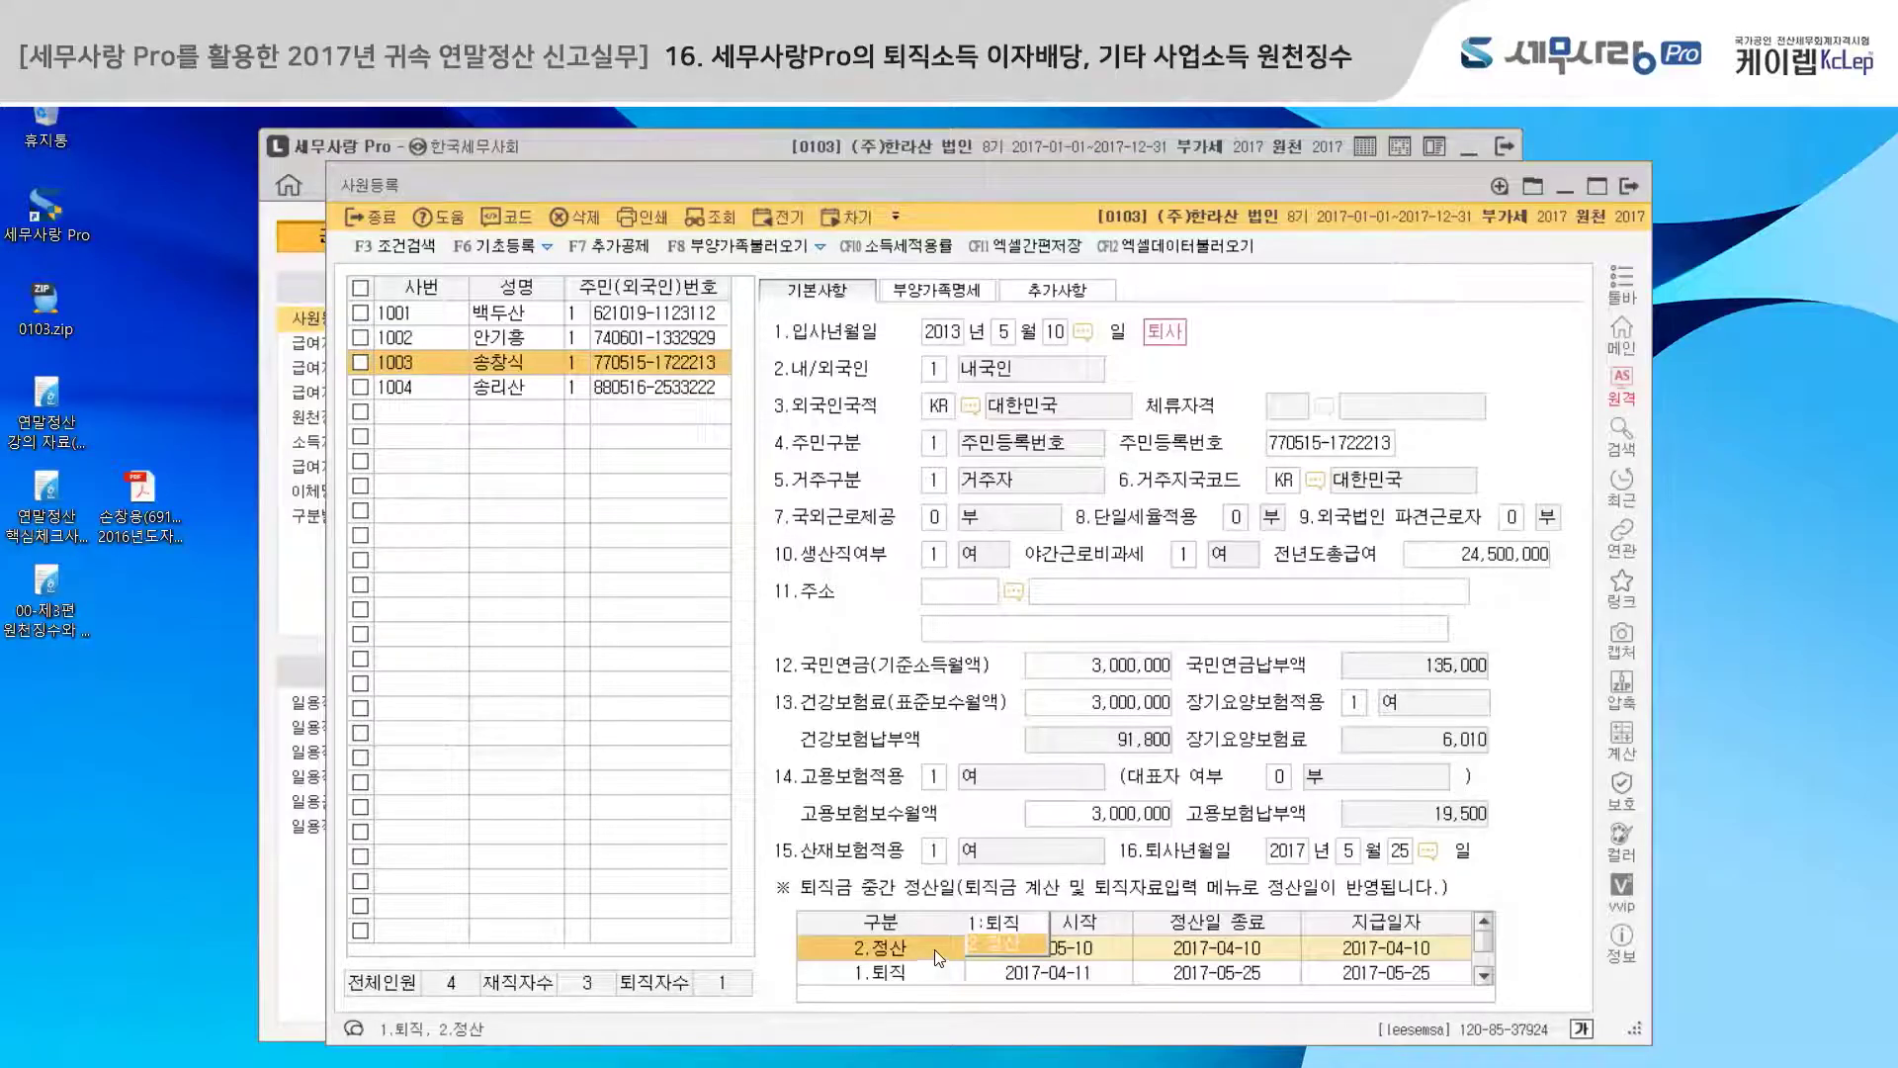
pyautogui.click(1087, 951)
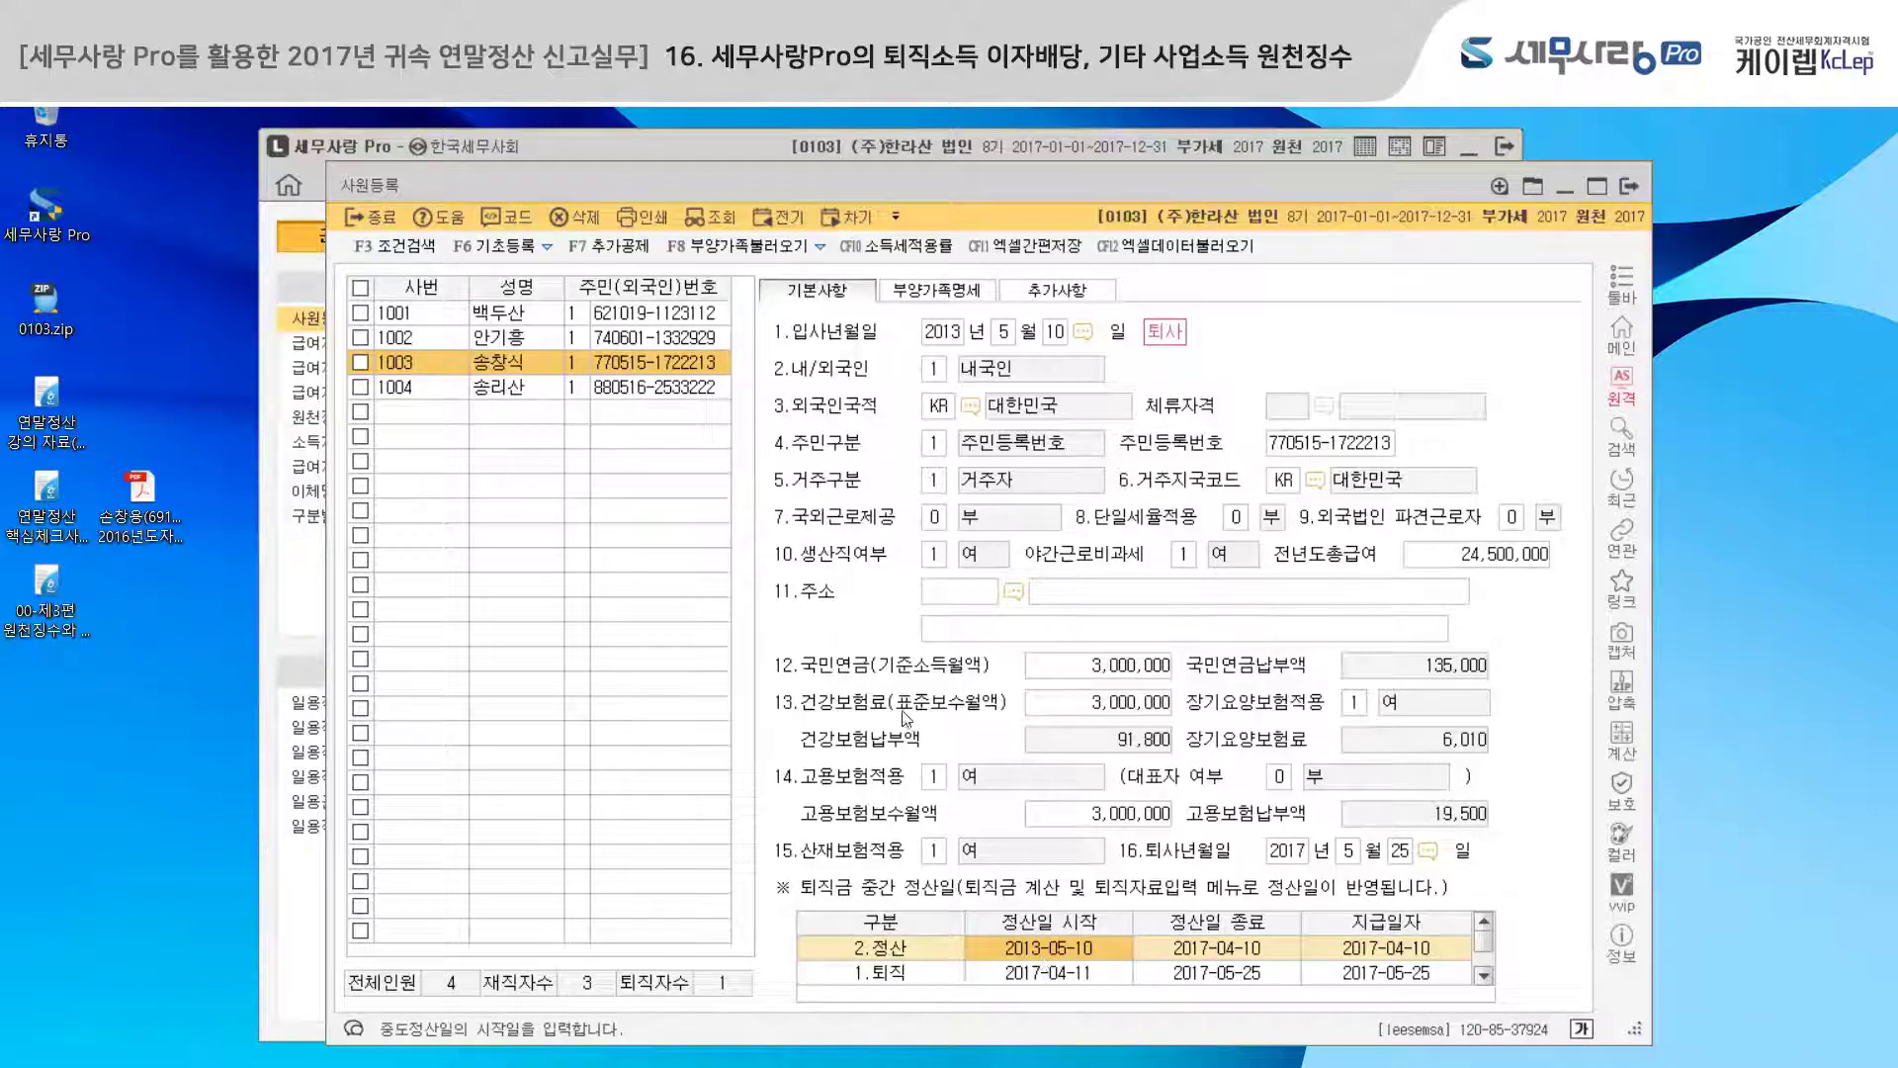
# - Open 퇴직금계산 and load the resigned employee's 정산 record for 2013/05/10~2017/04/10
pyautogui.click(723, 146)
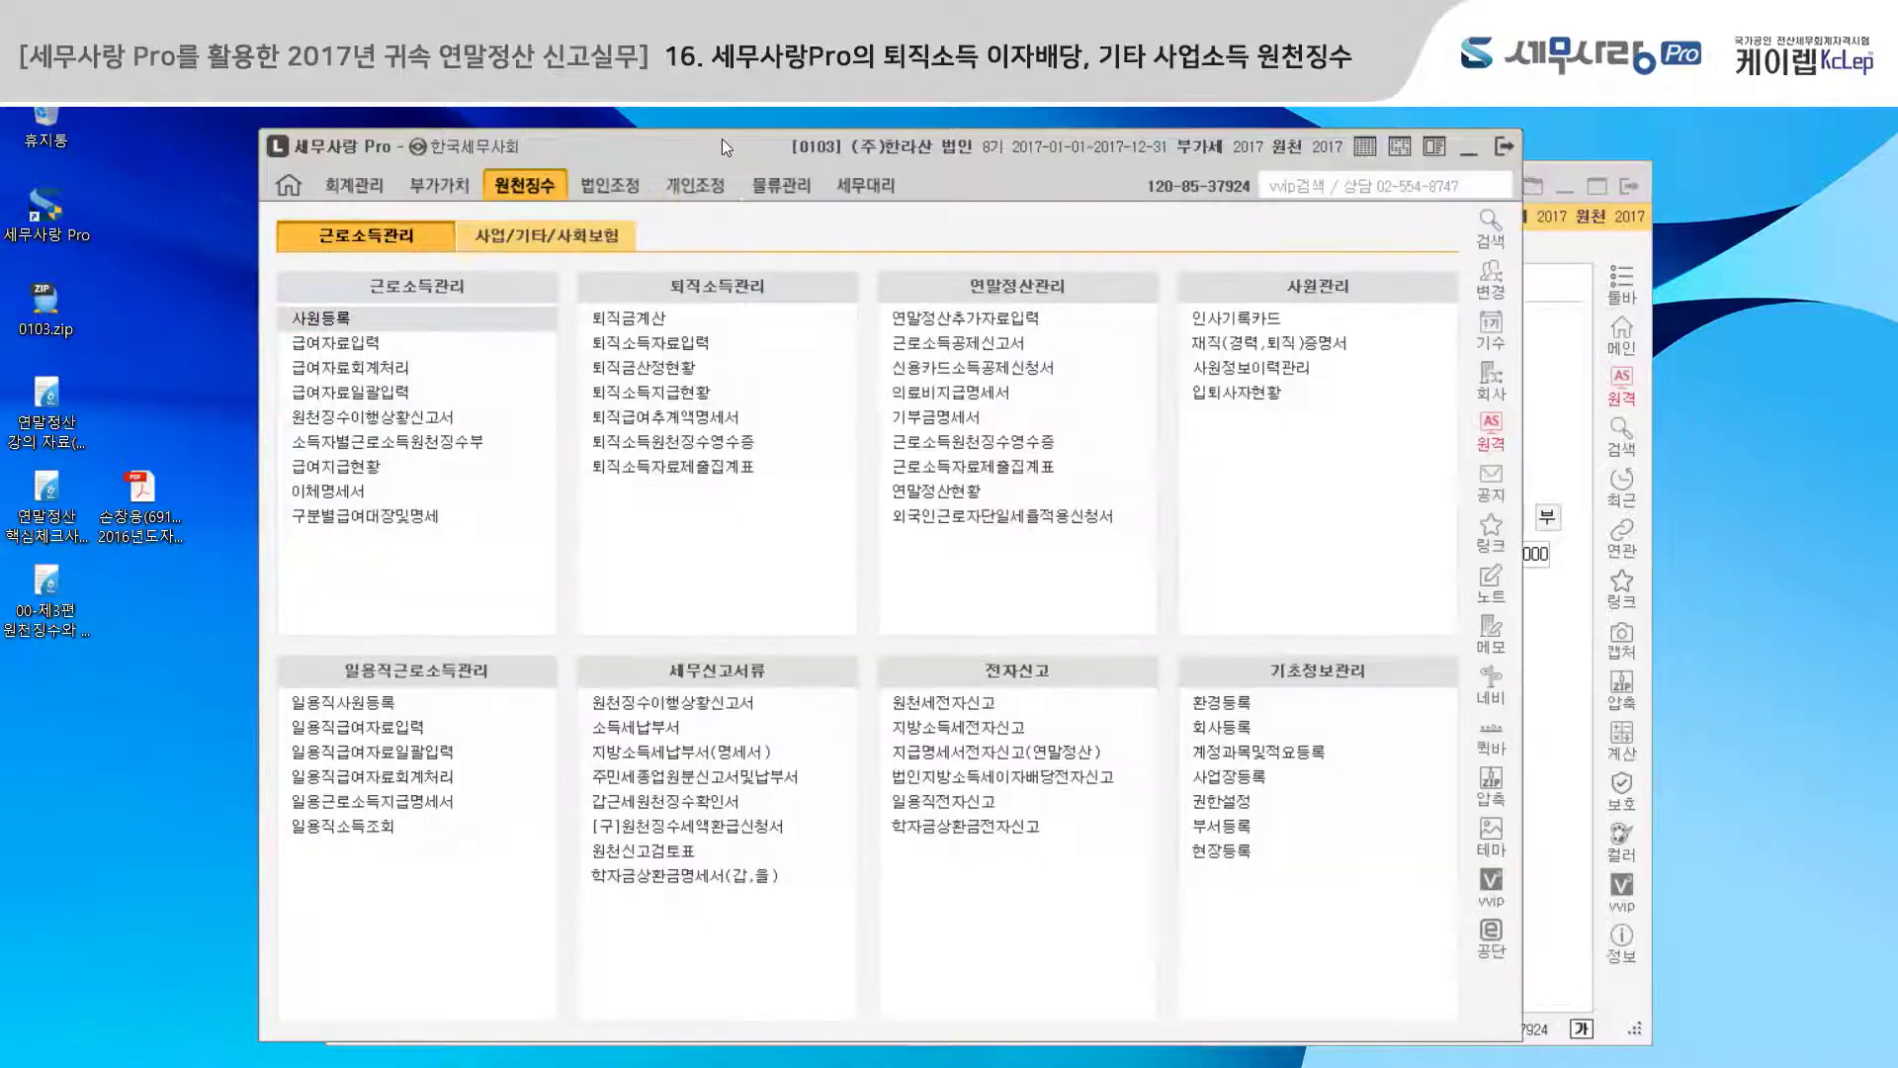
pyautogui.click(666, 324)
pyautogui.moveTo(792, 141); pyautogui.dragTo(880, 169)
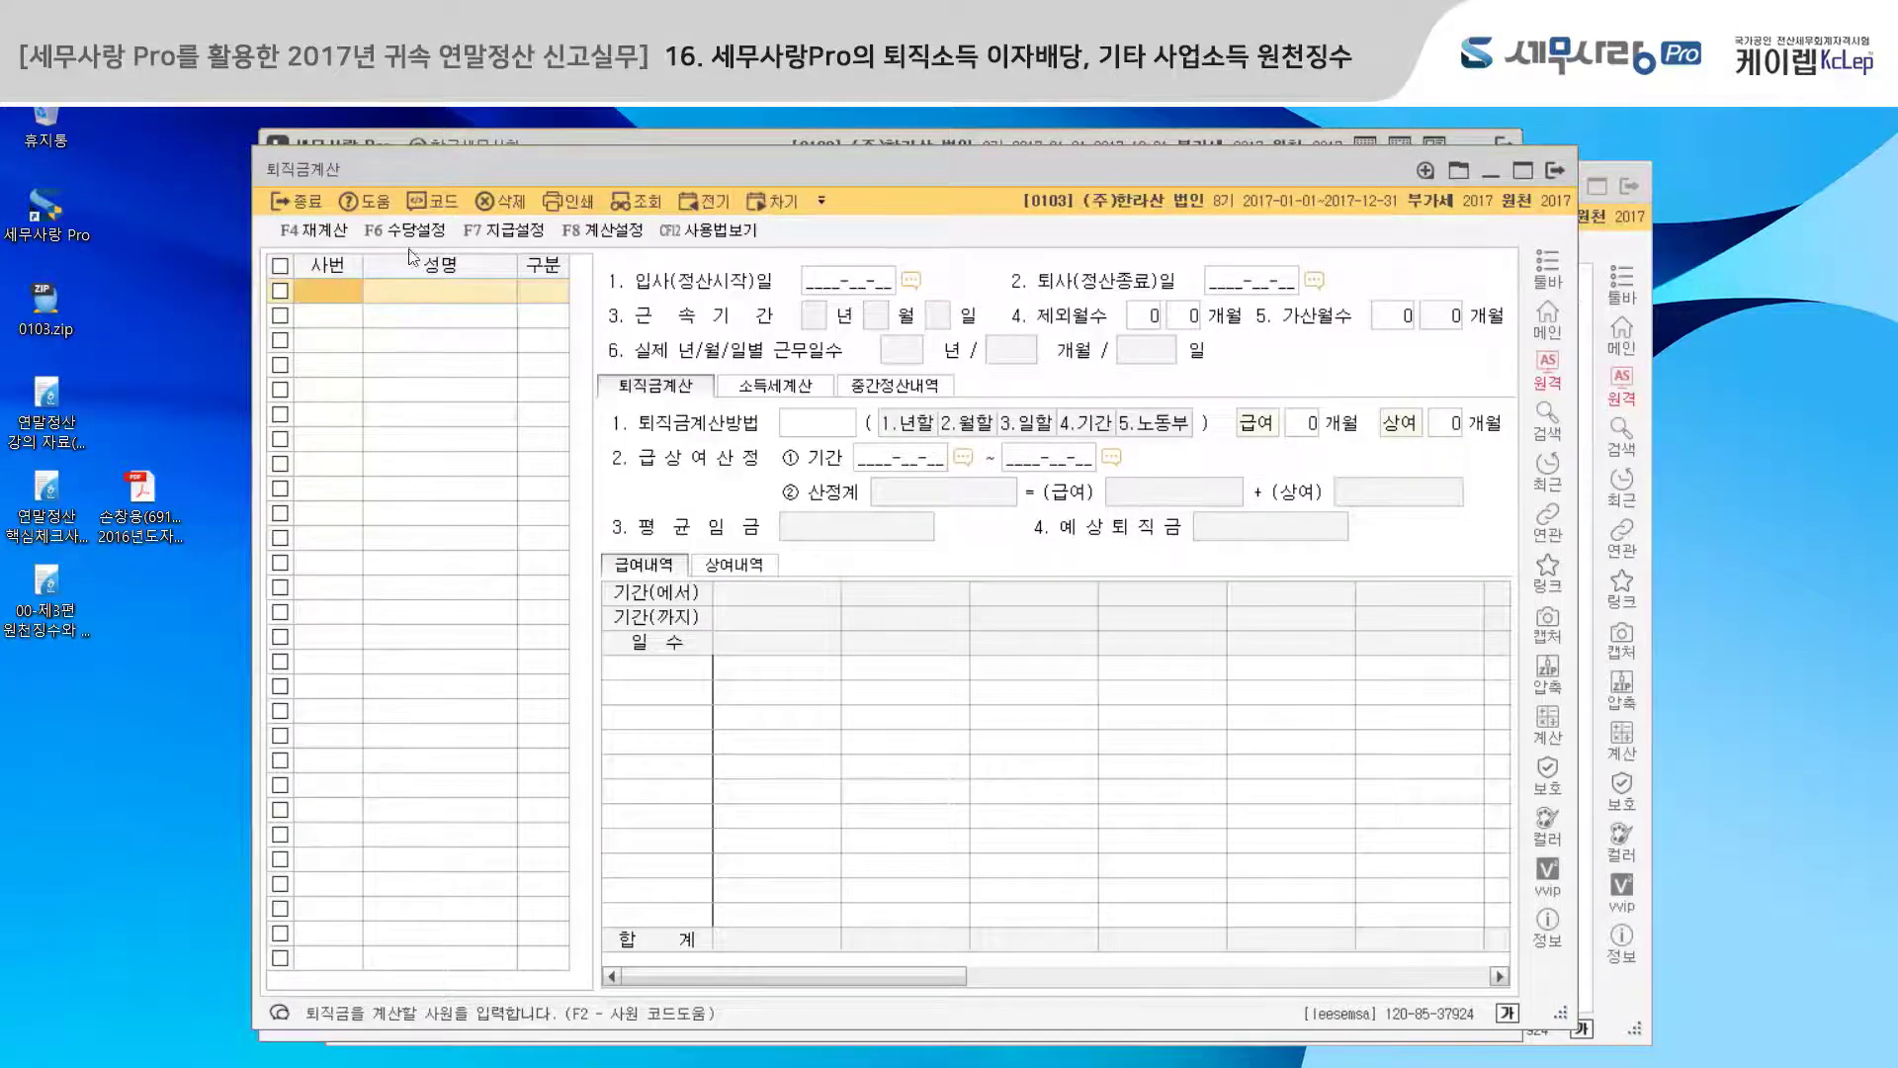
pyautogui.press('F2')
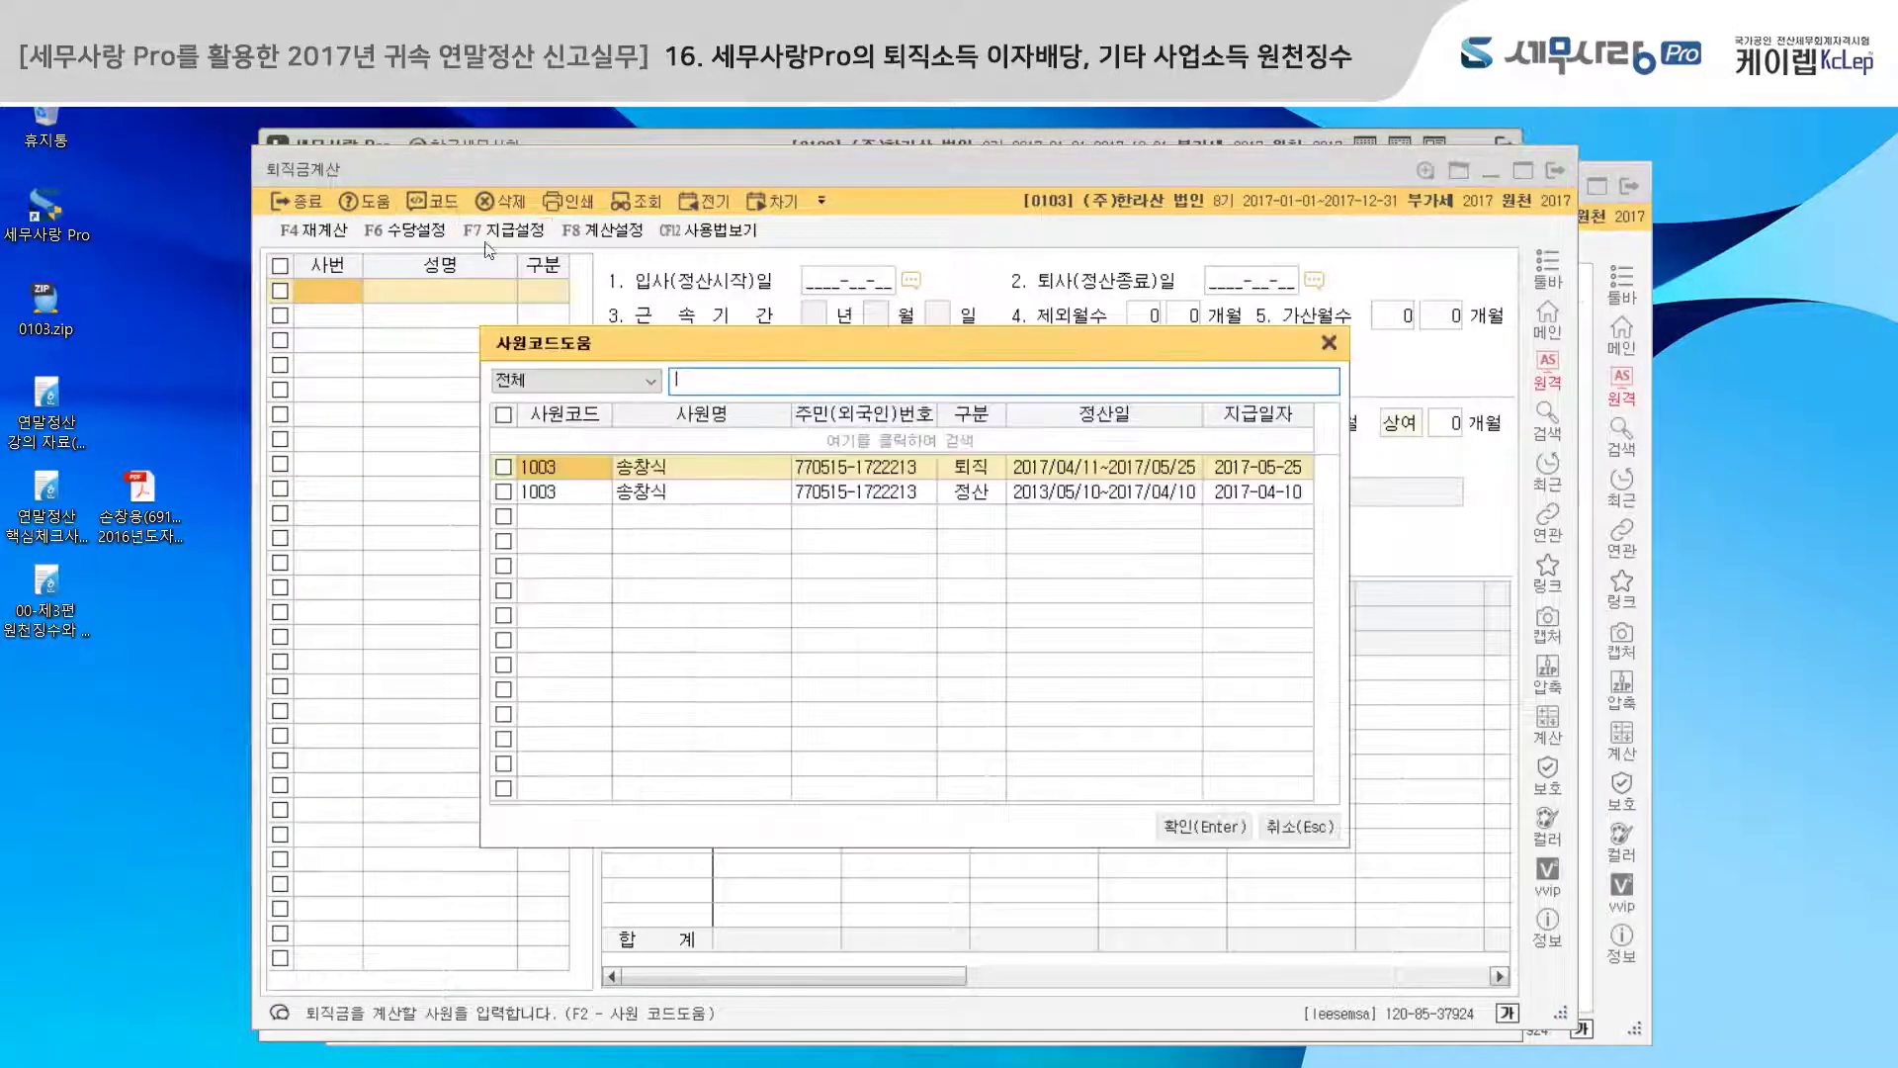
pyautogui.click(652, 492)
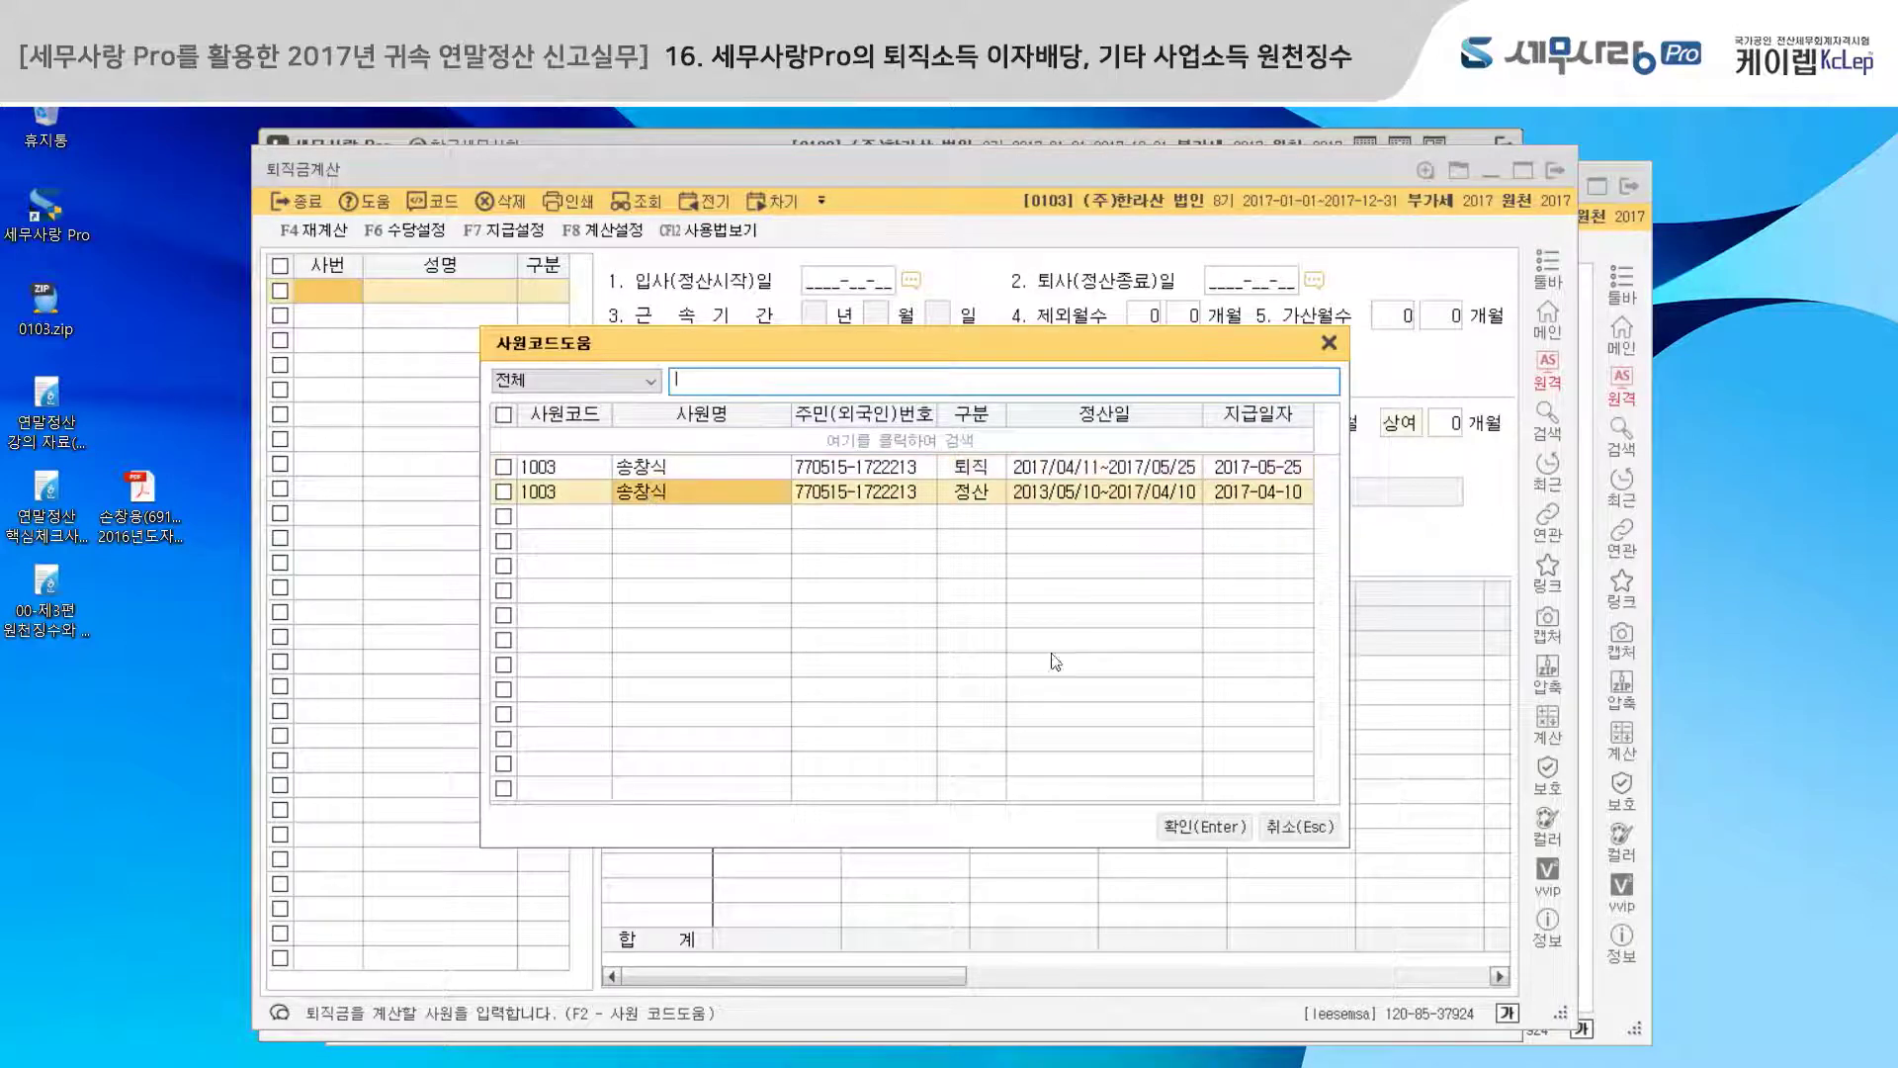
pyautogui.click(1192, 825)
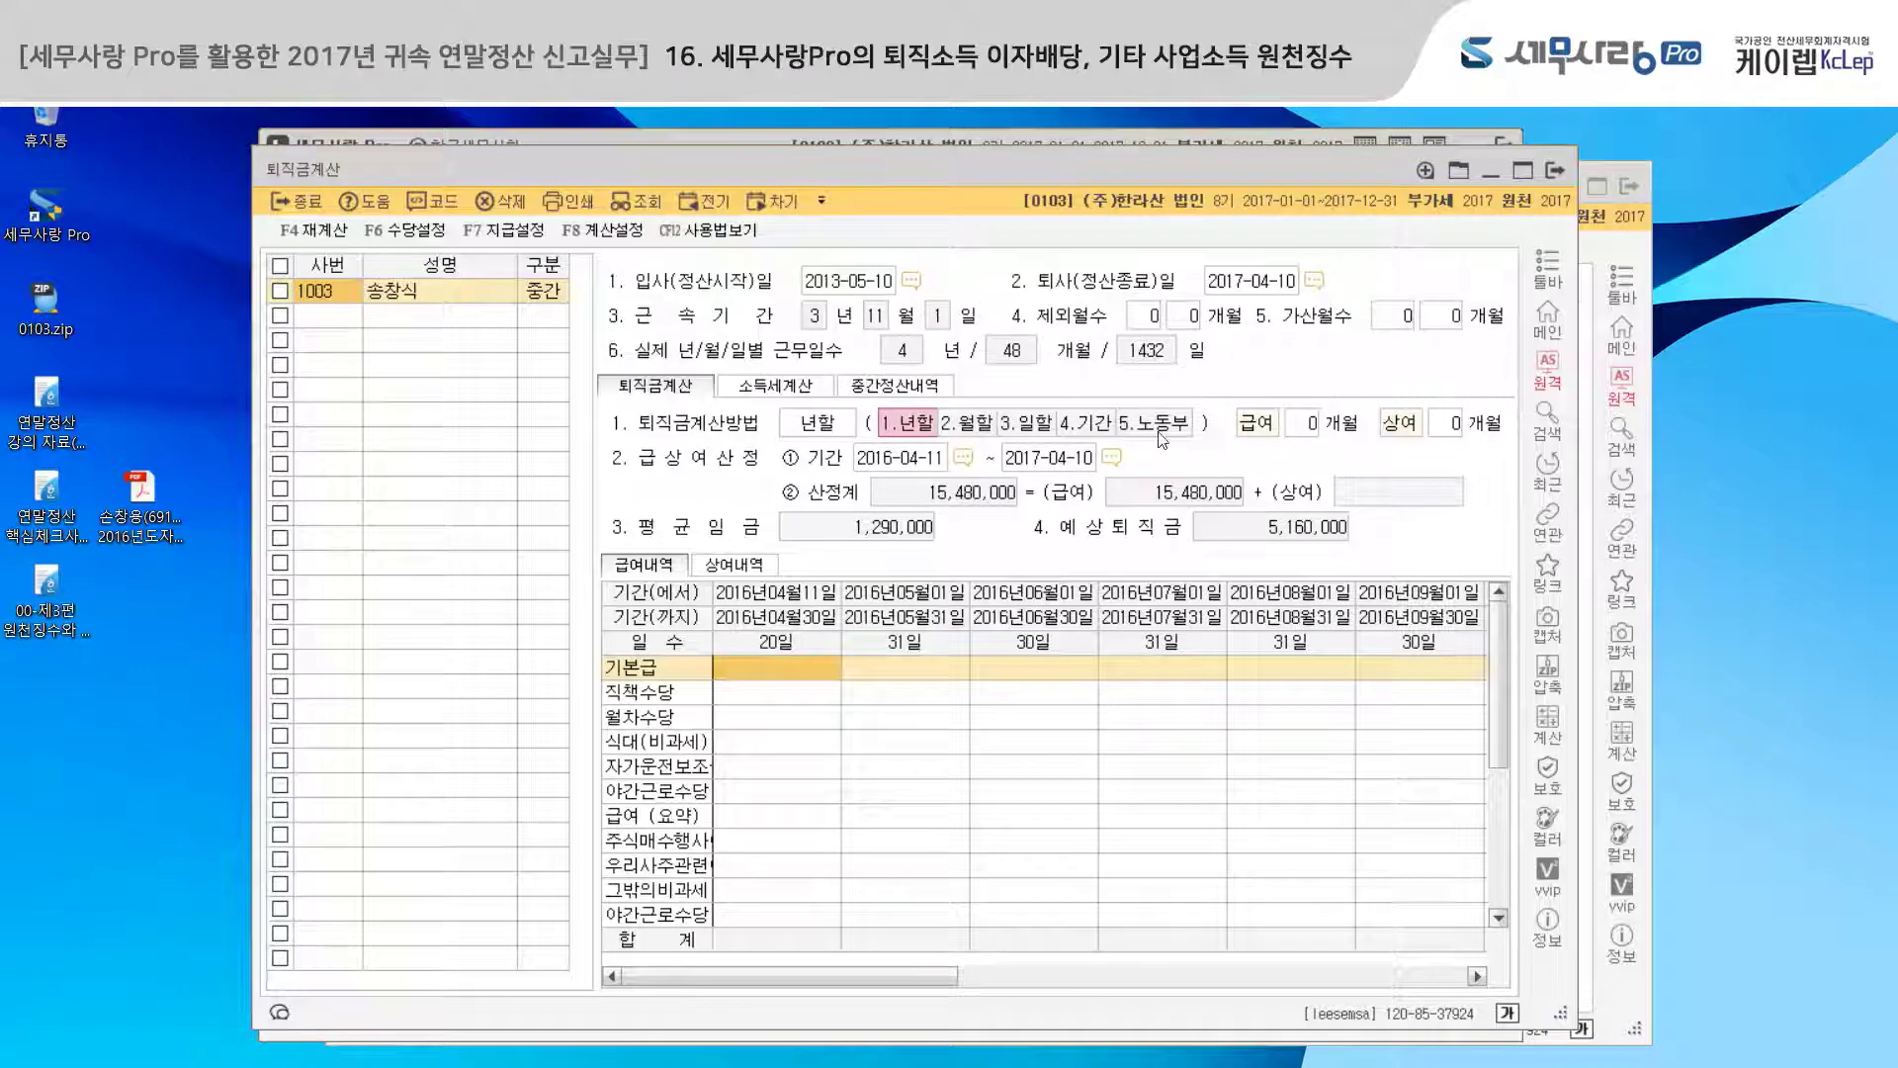
# - Try the 월할, 일할 and 기간 methods for the interim severance calculation and set it to 5.노동부
pyautogui.click(973, 424)
pyautogui.click(1034, 424)
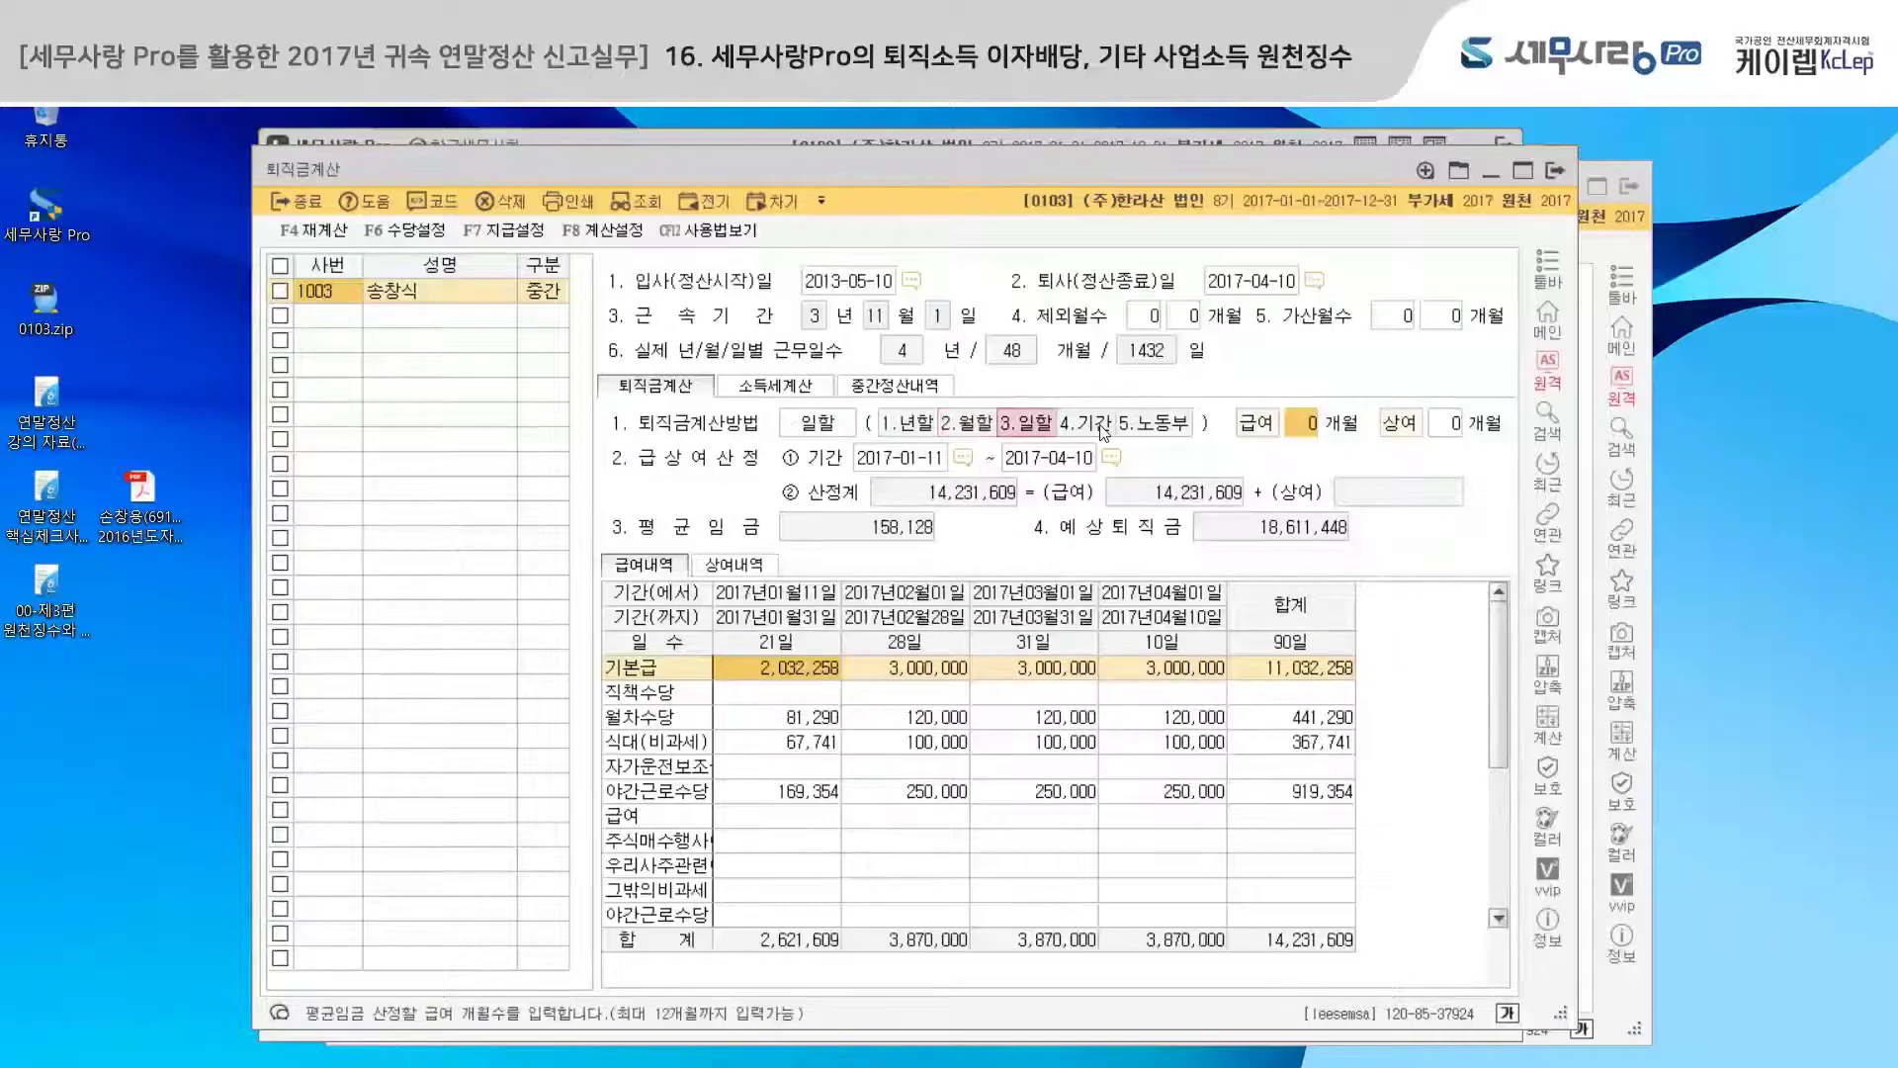
pyautogui.click(1087, 424)
pyautogui.click(1142, 429)
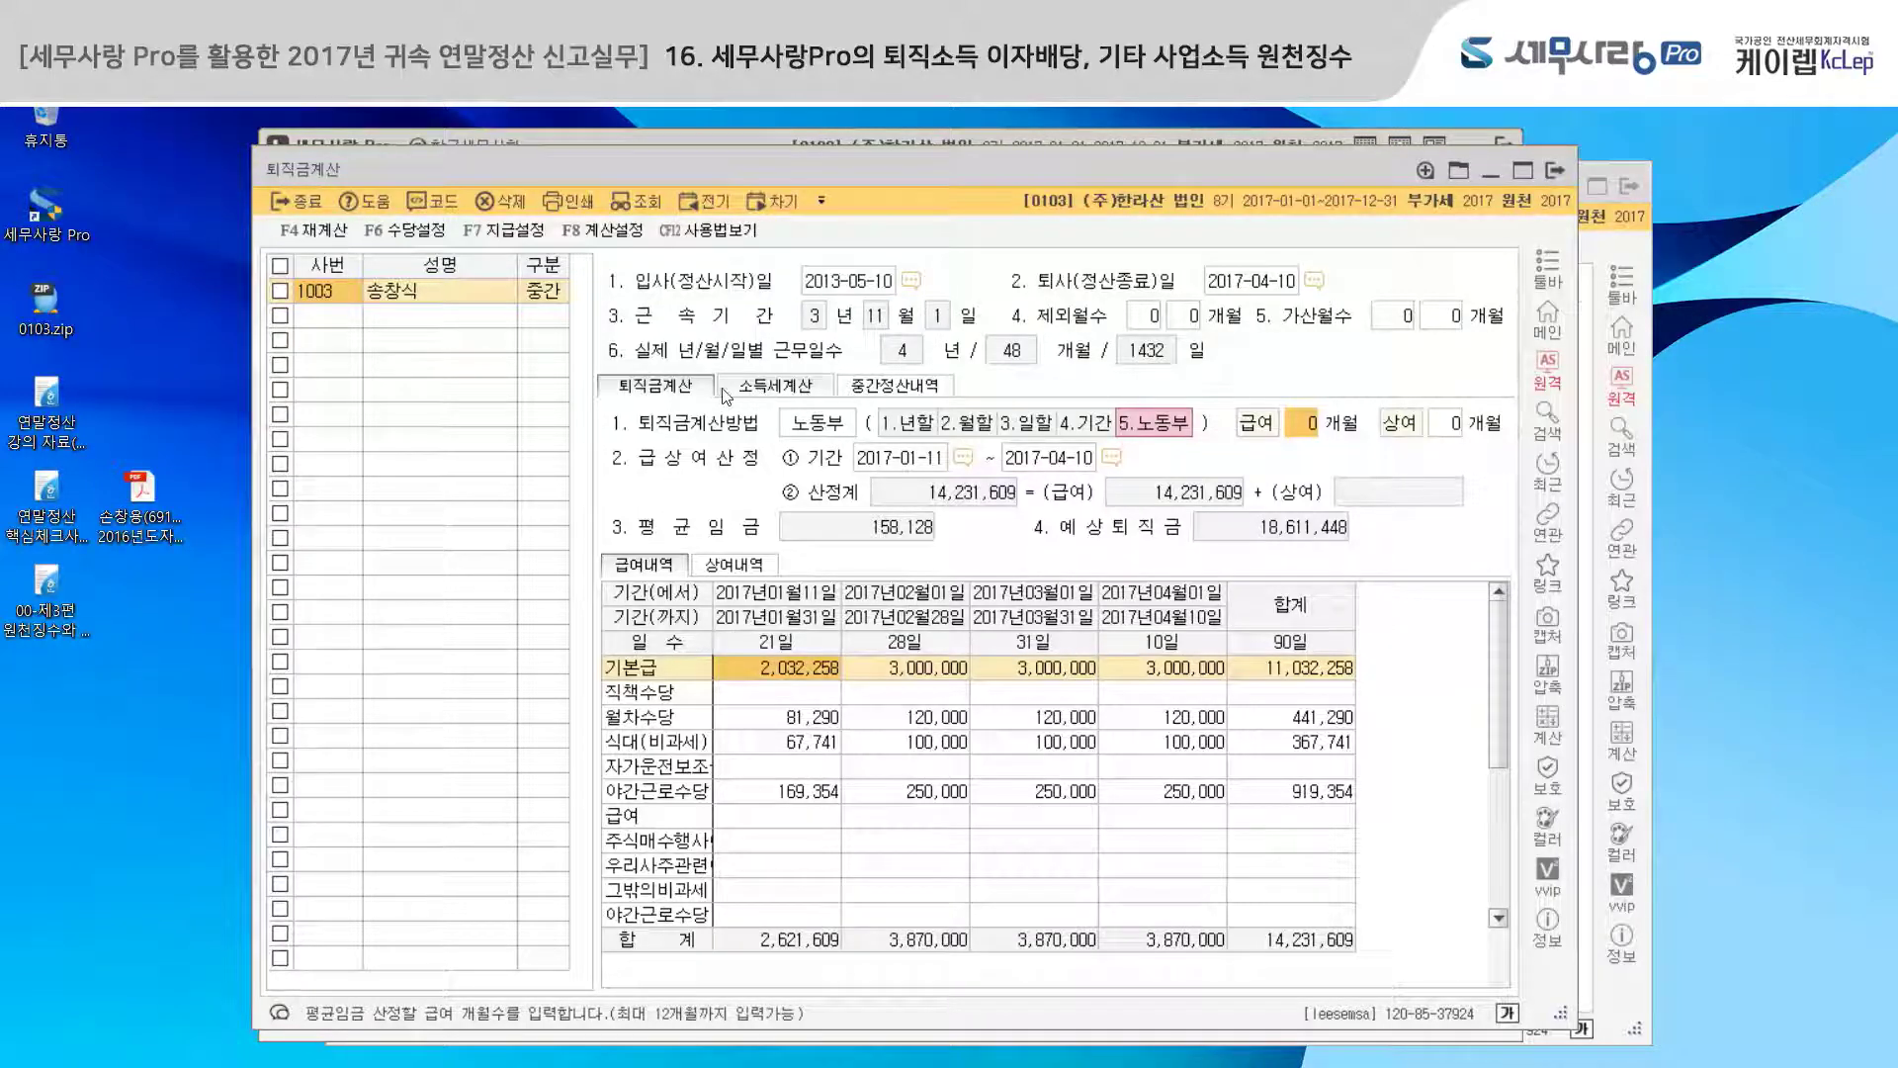
# - Review the income tax calculation and the interim settlement details of the 중간 record
pyautogui.click(788, 395)
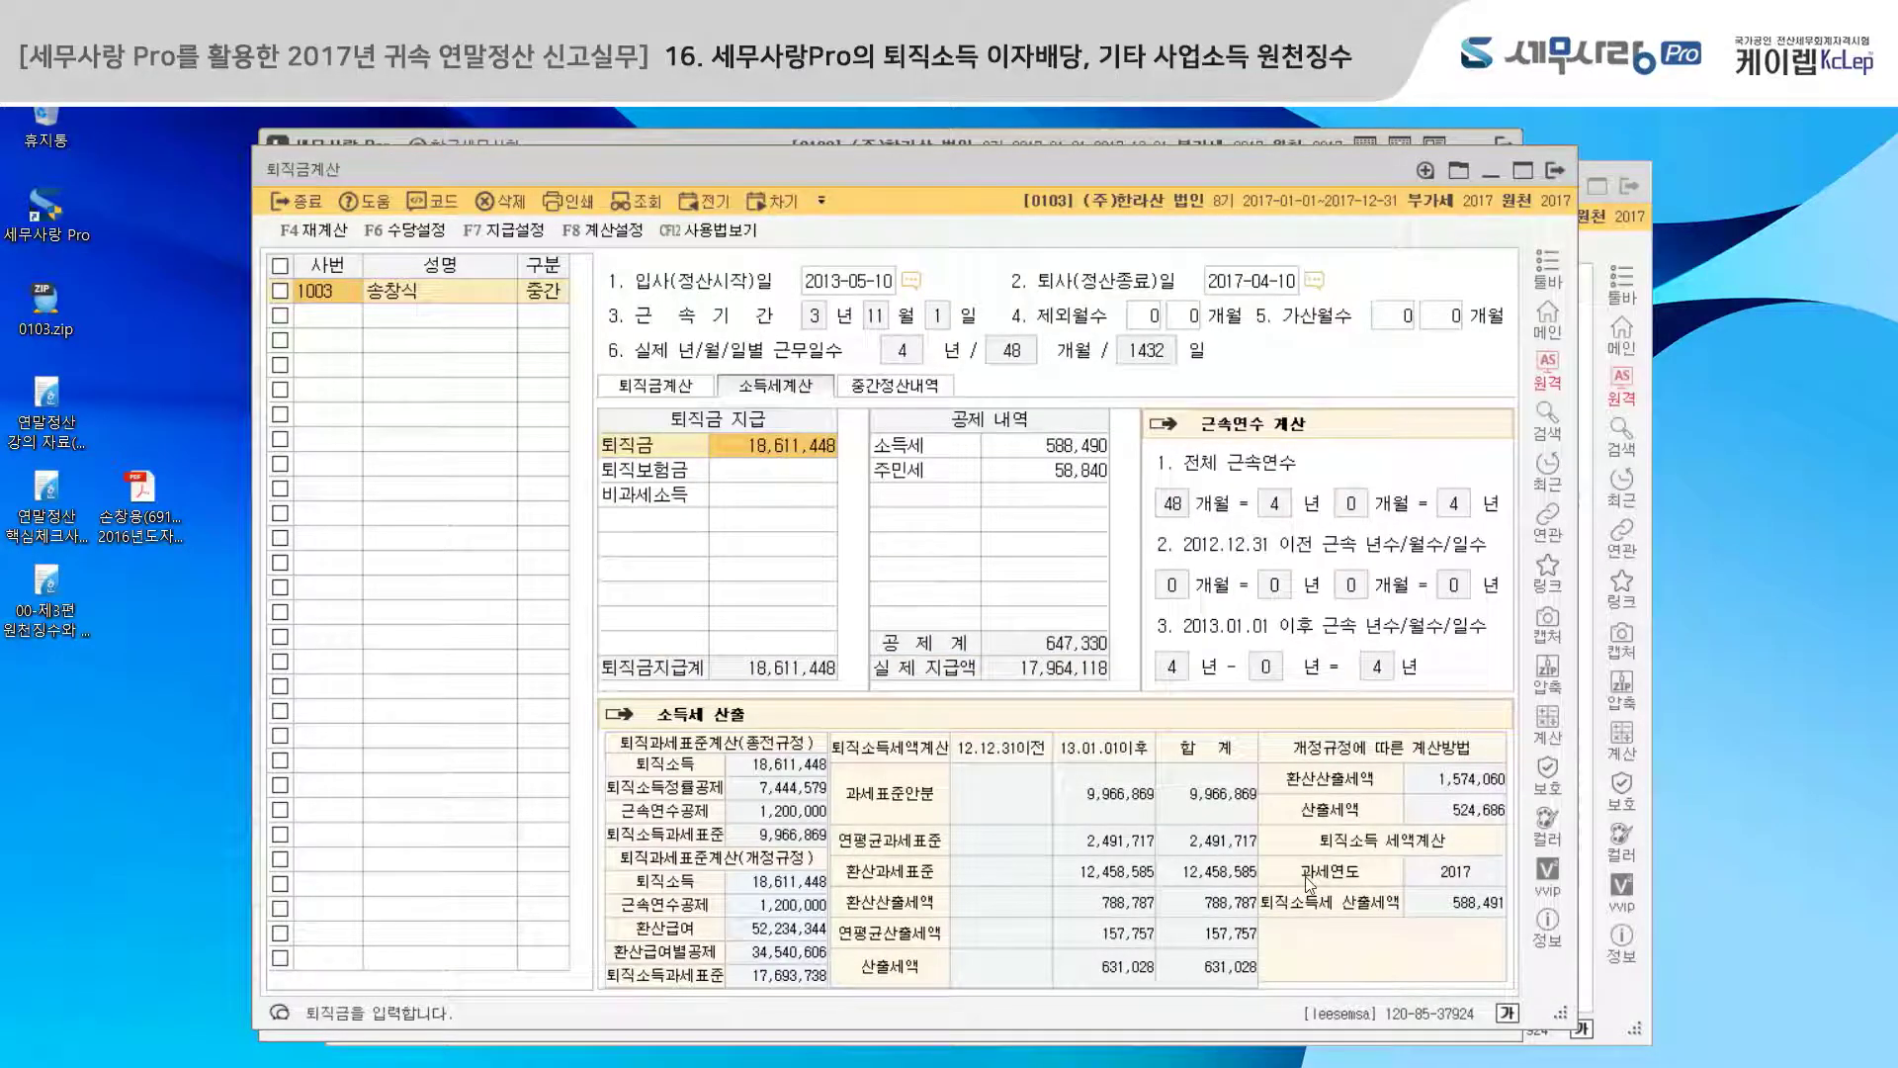
pyautogui.click(926, 394)
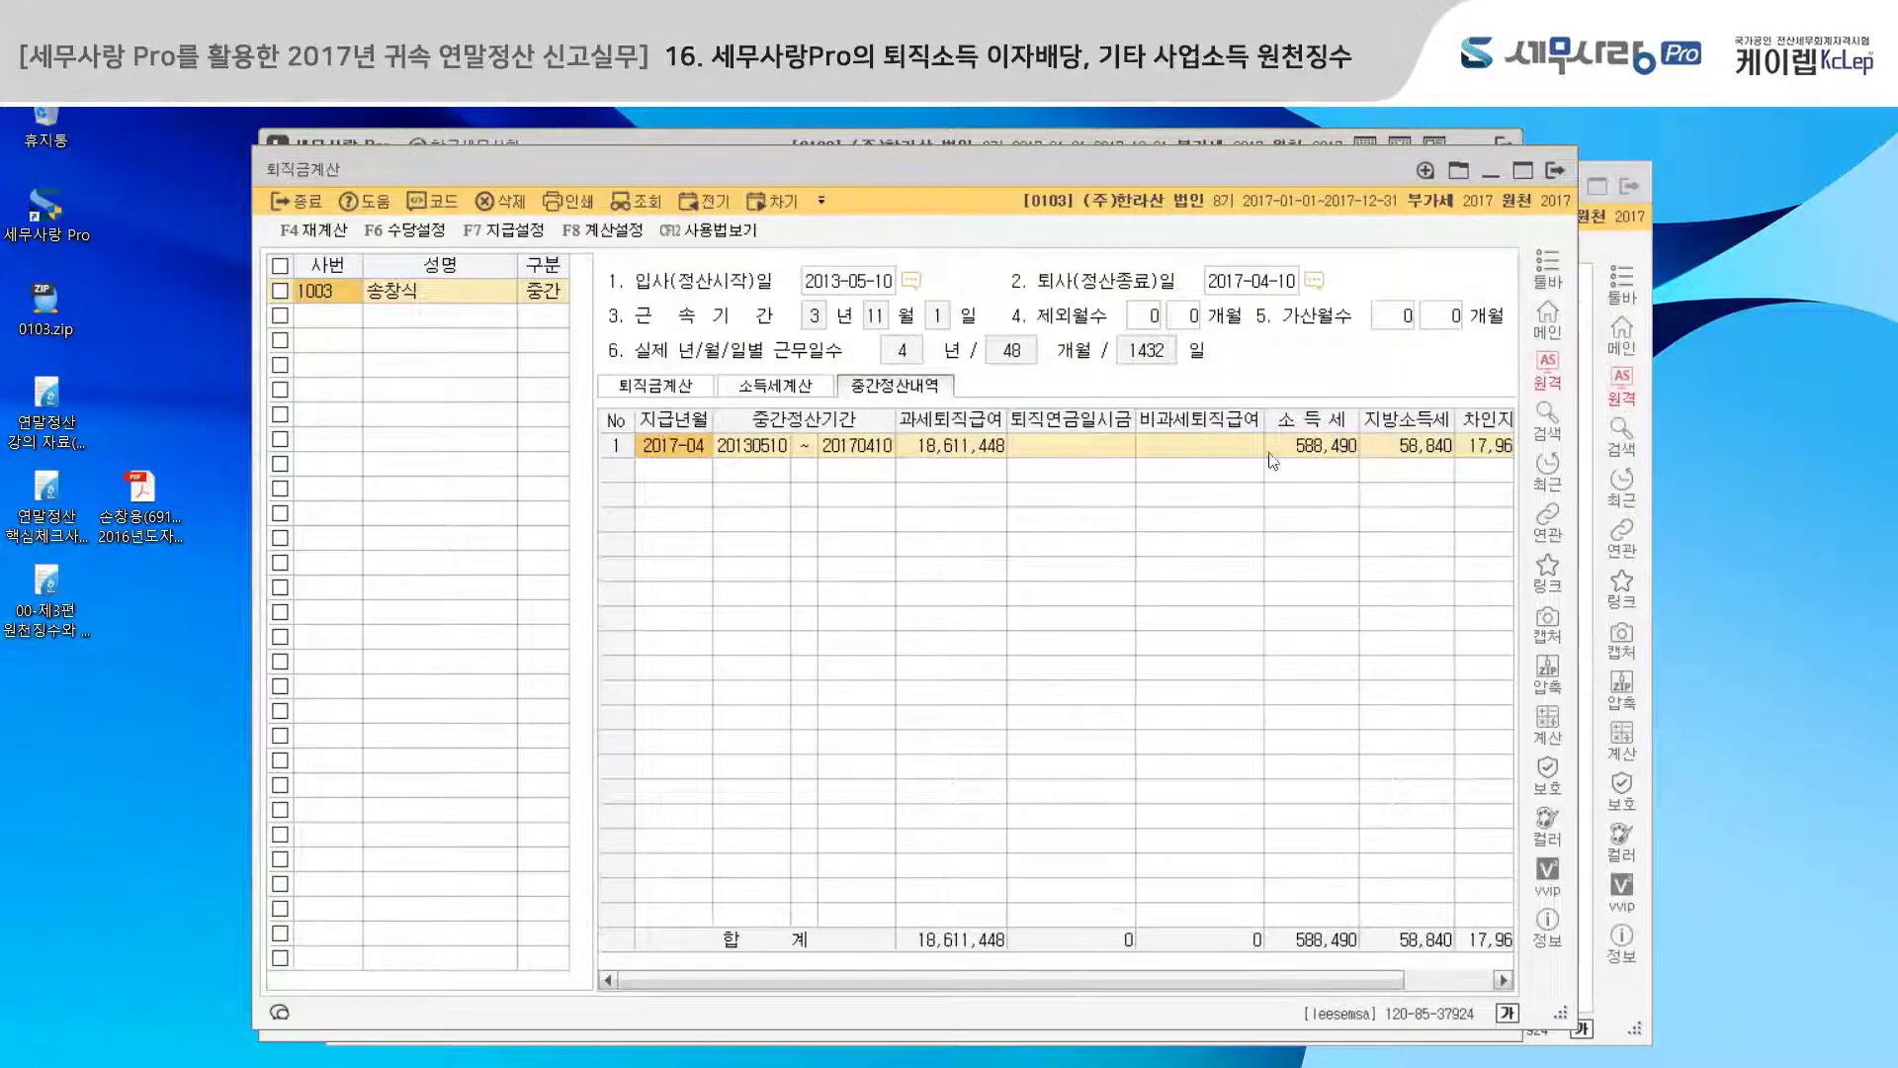
pyautogui.click(806, 394)
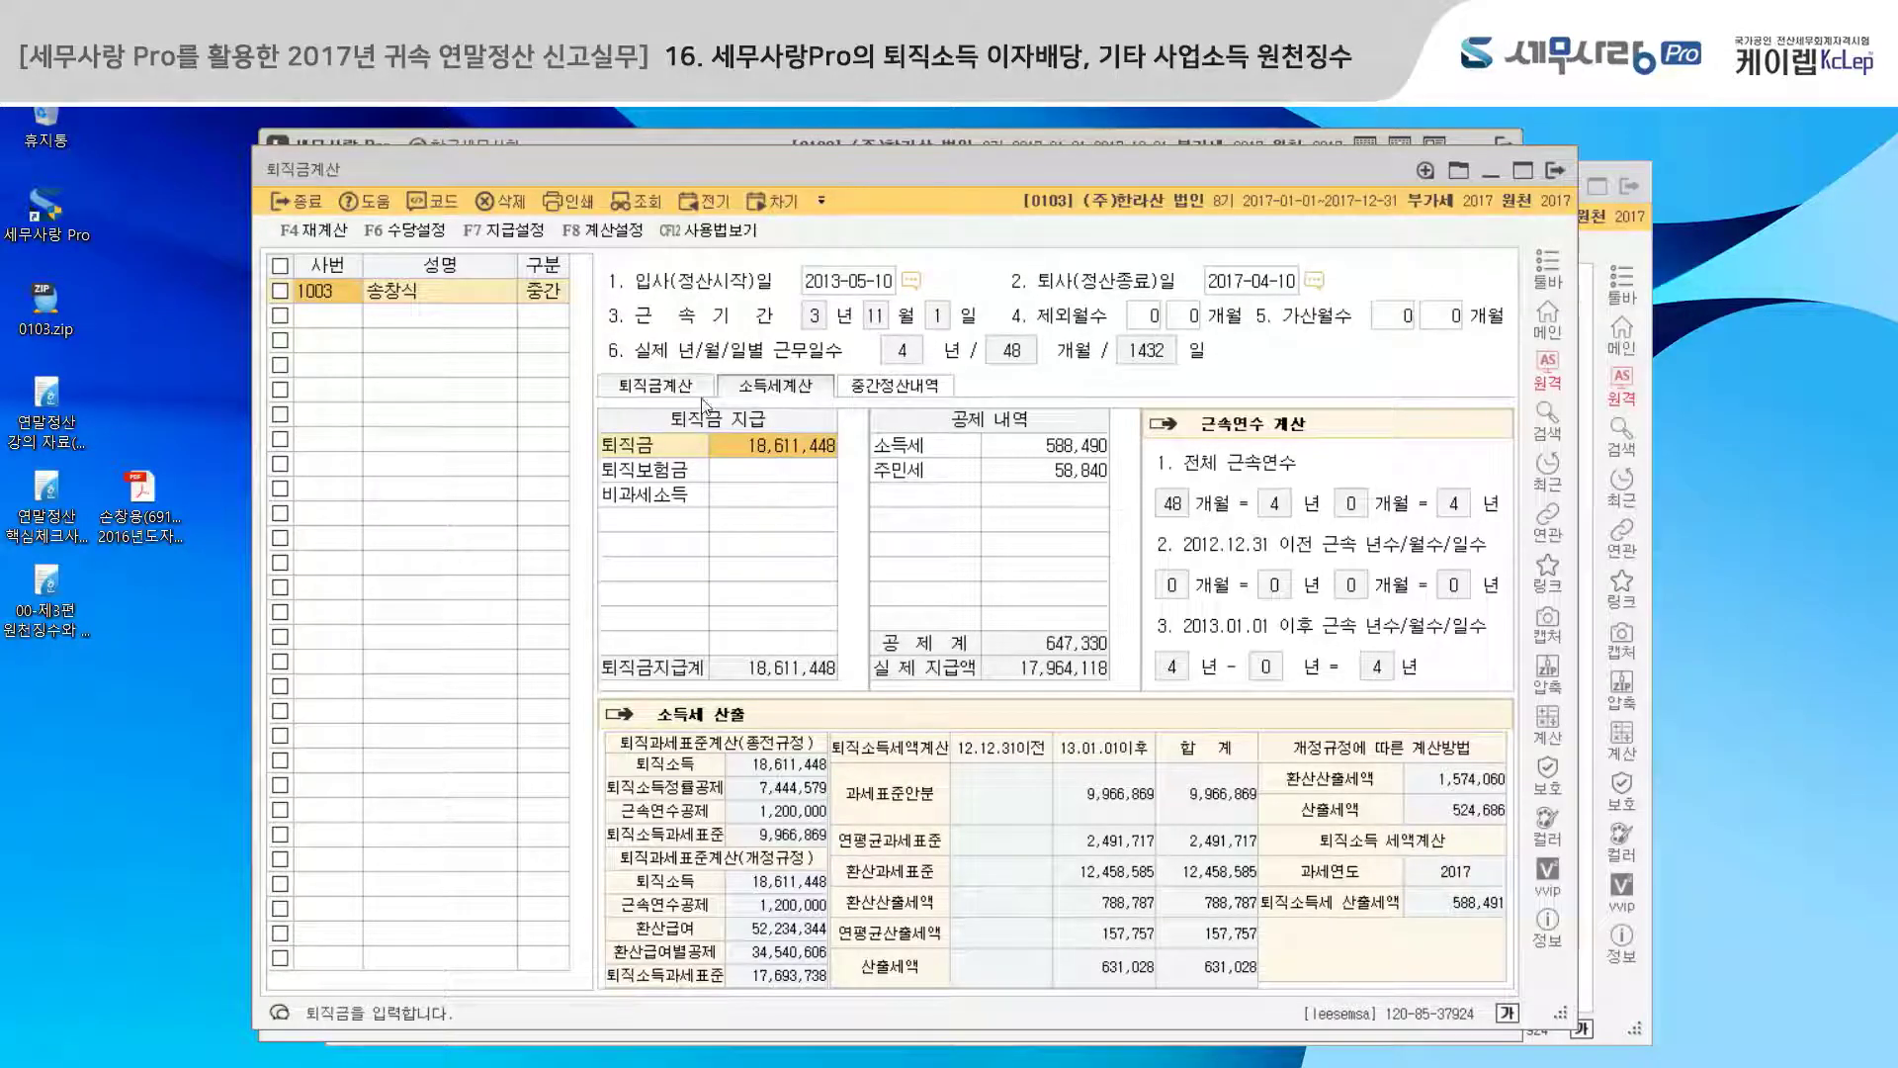
# - Add the employee's 퇴직 record for 2017/04/11~2017/05/25 and set its severance calculation method to 5.노동부
pyautogui.click(342, 318)
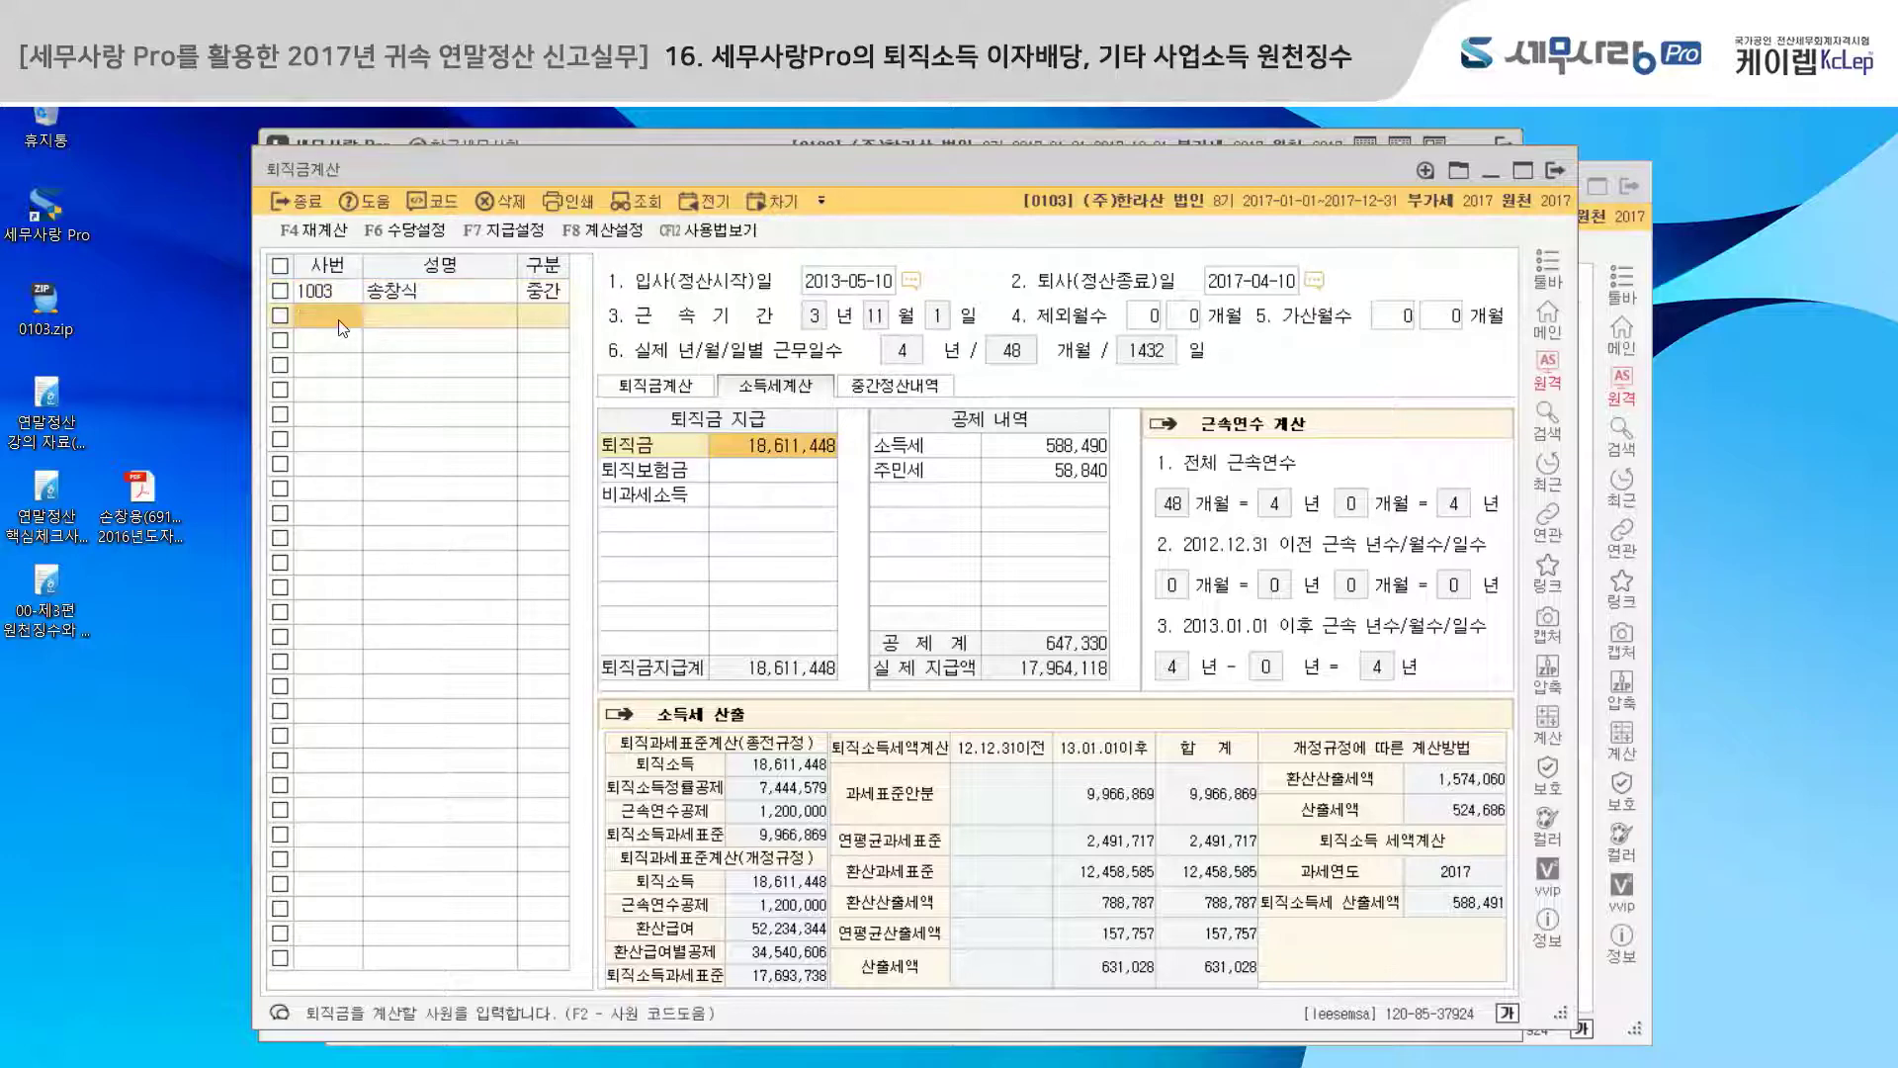
pyautogui.click(435, 202)
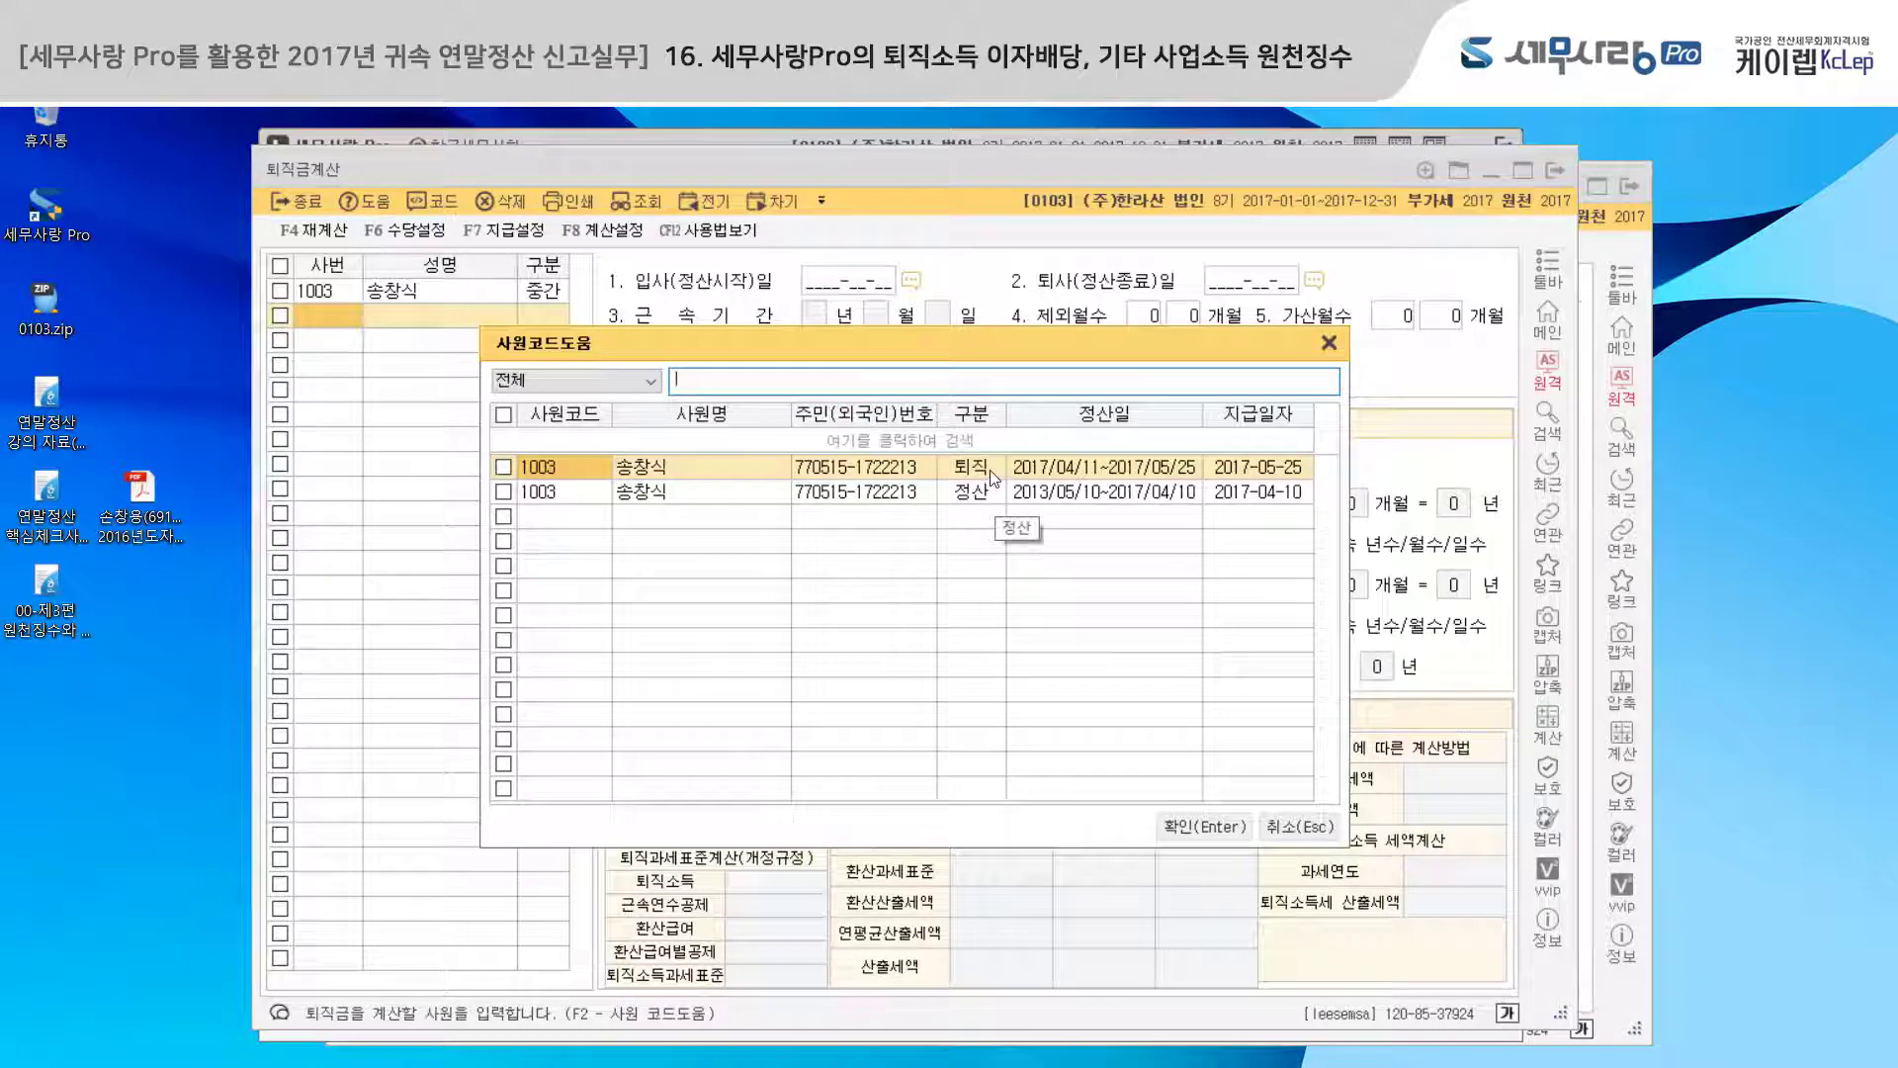
pyautogui.click(1155, 471)
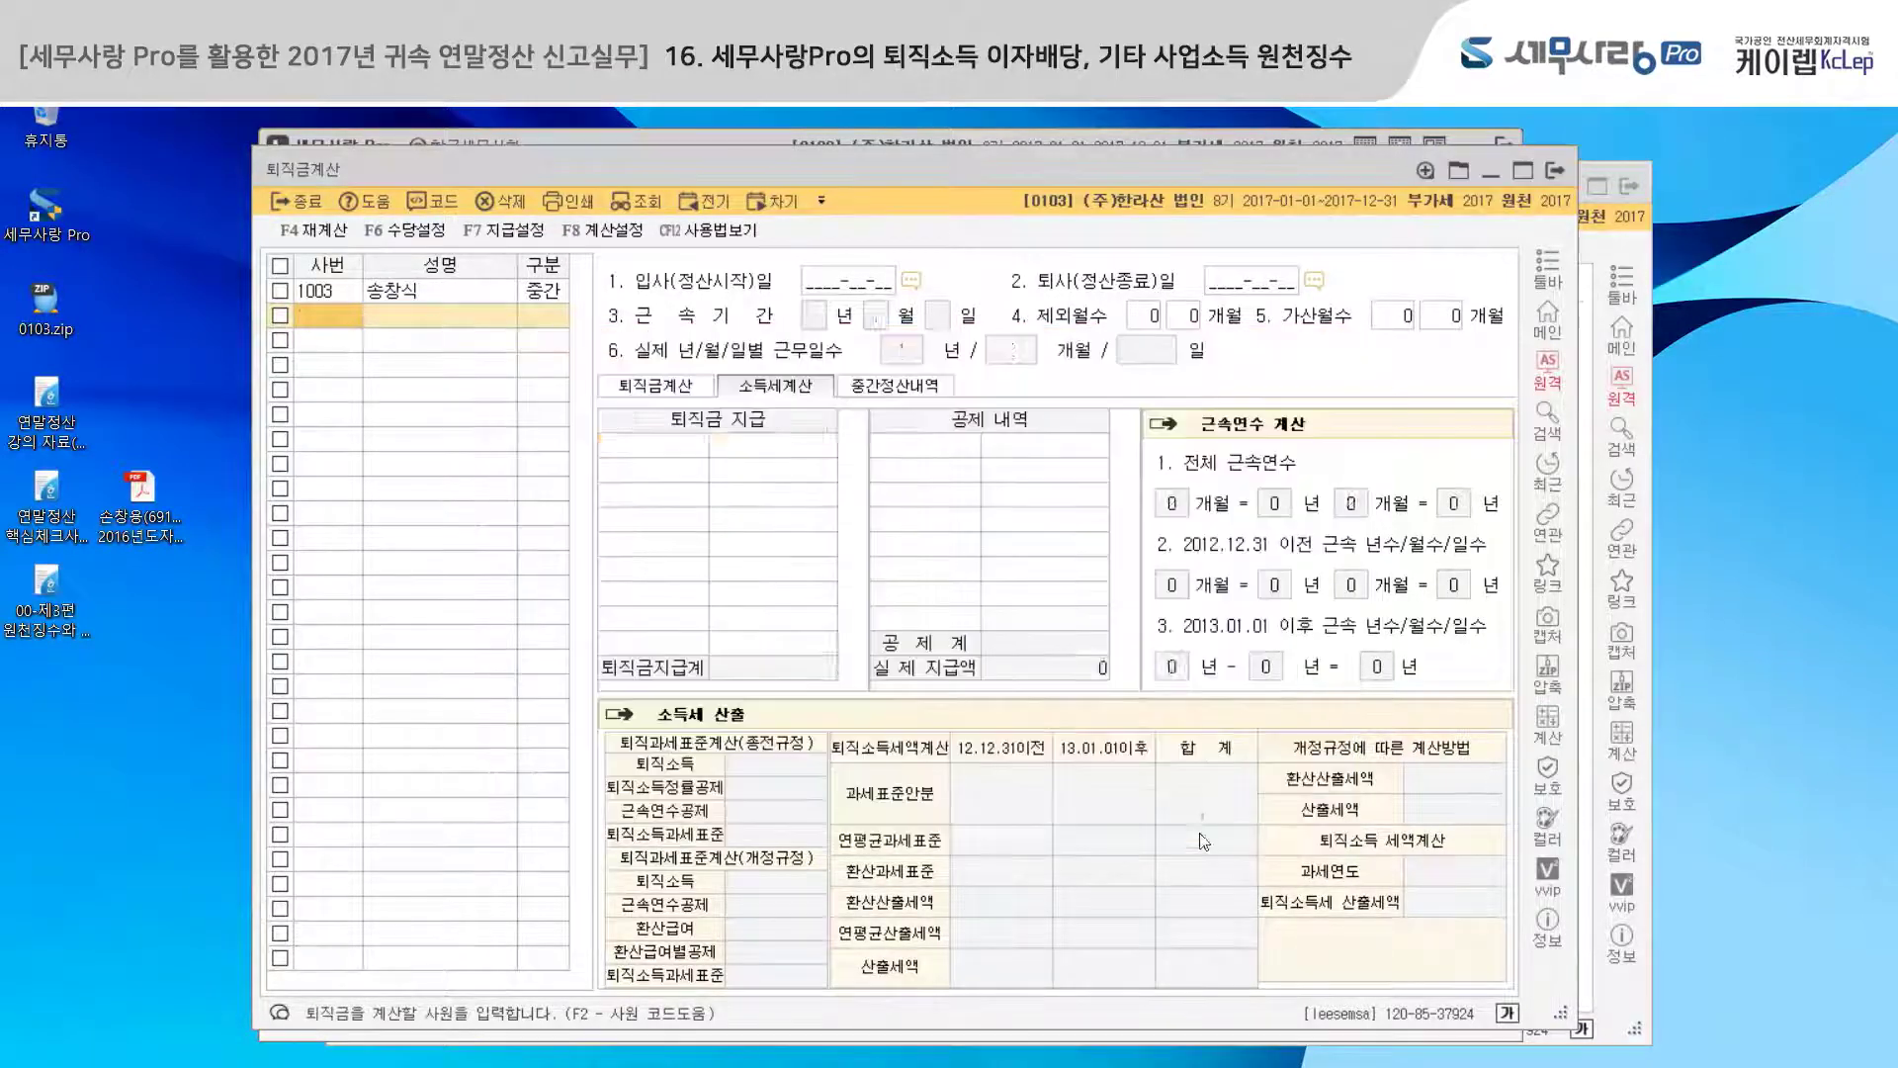
pyautogui.click(1204, 828)
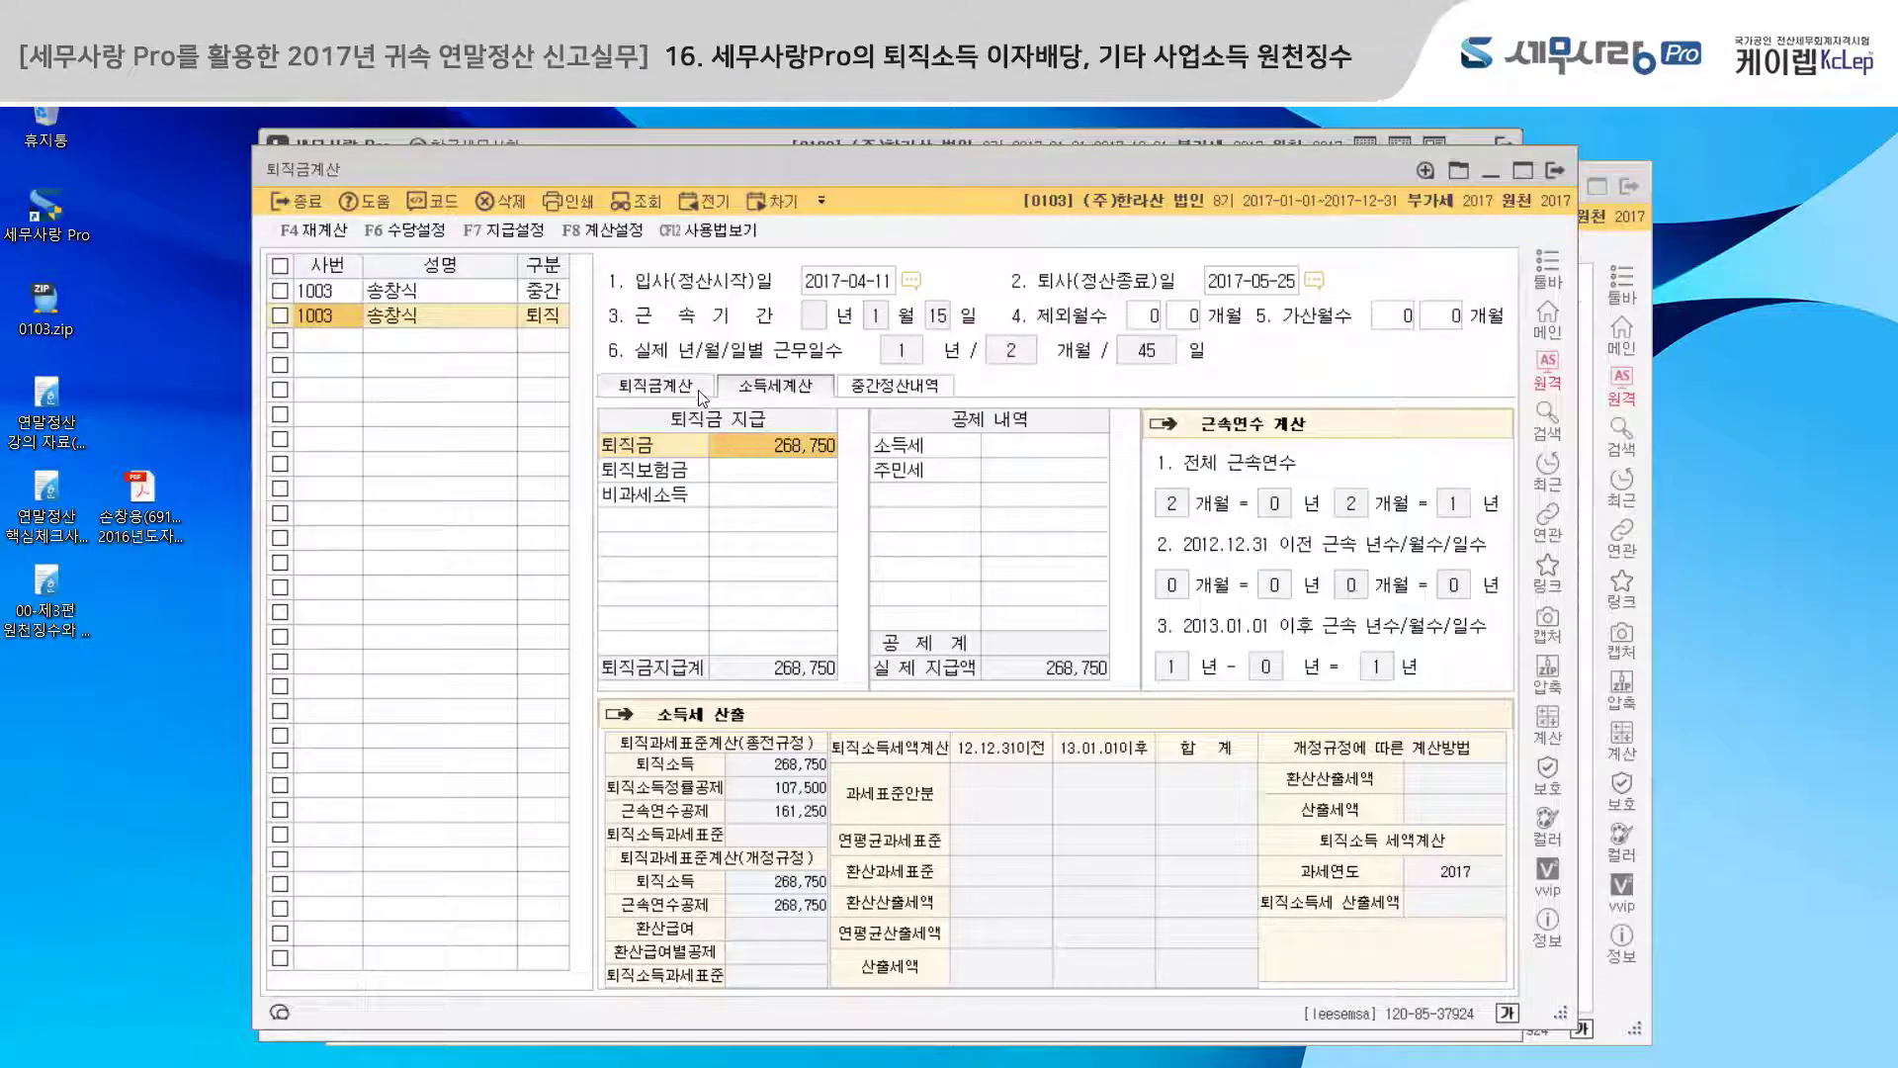
pyautogui.click(654, 386)
pyautogui.click(1172, 423)
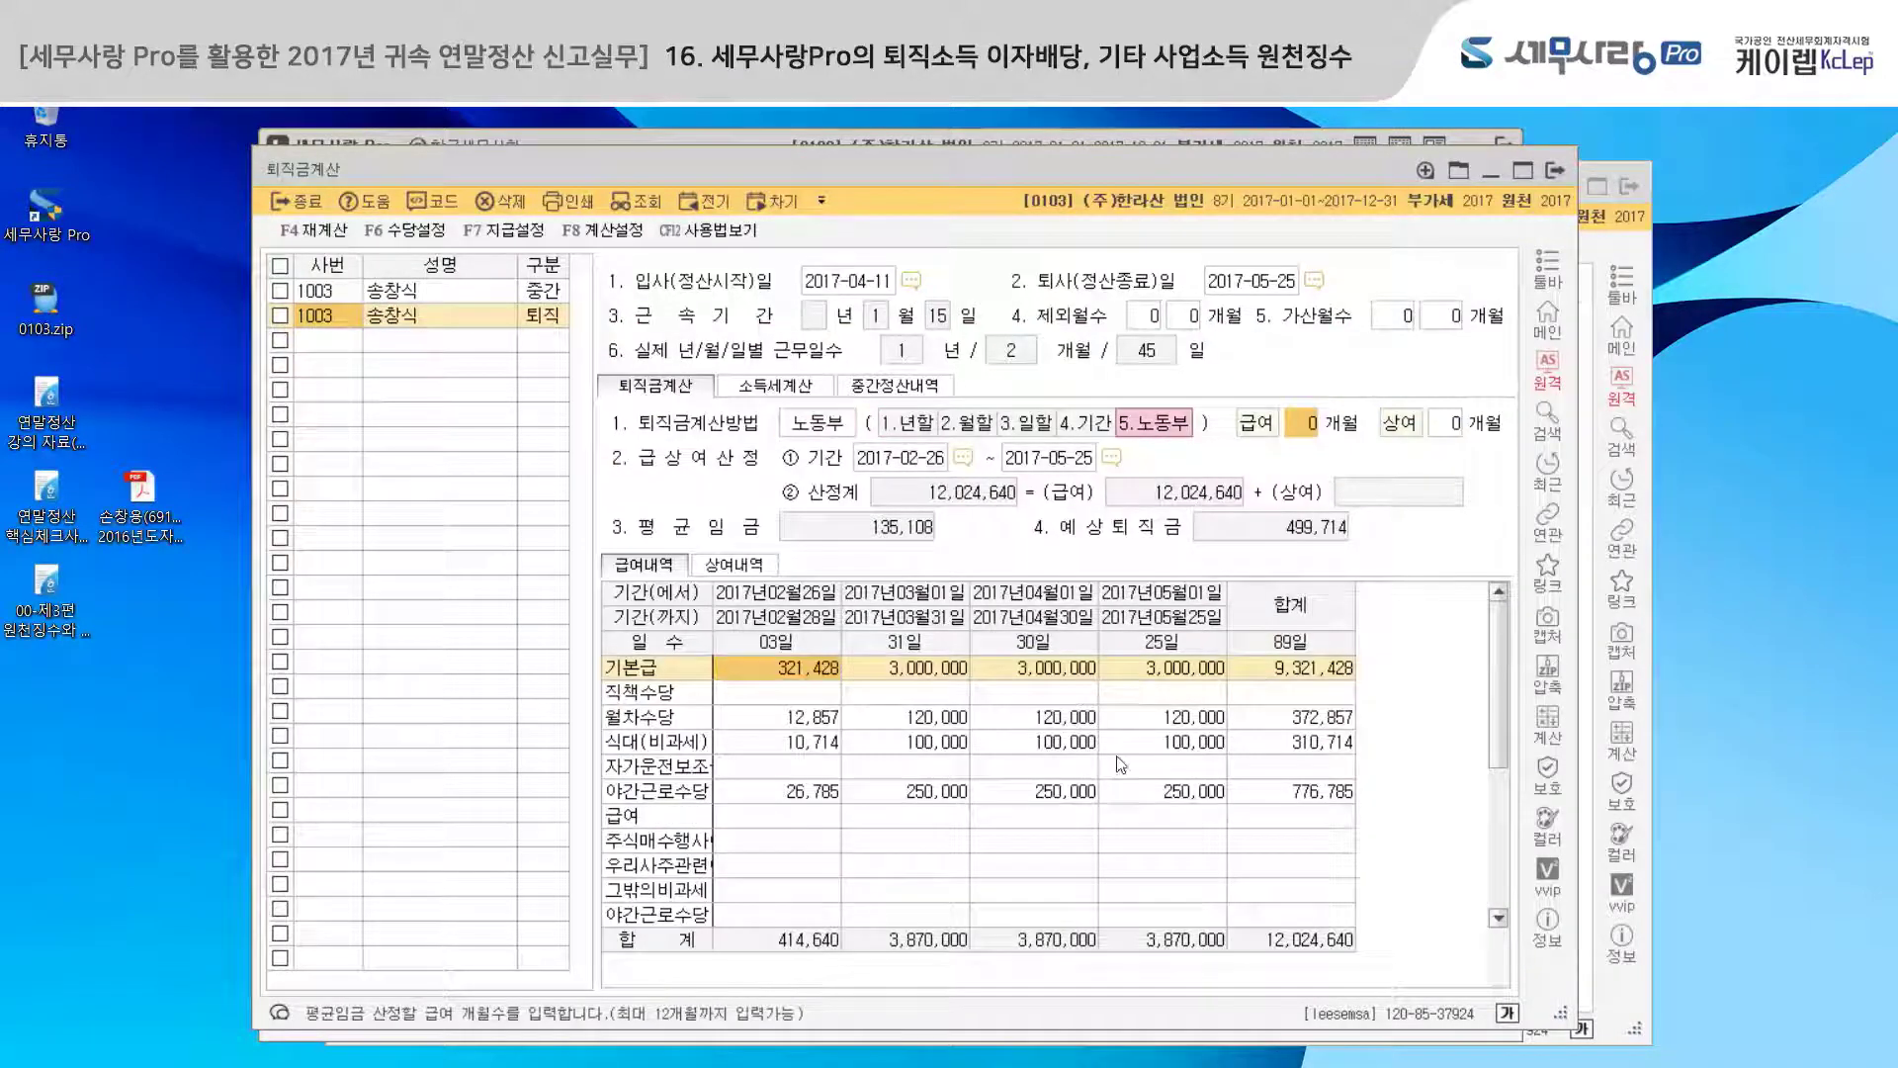
# - Review the 퇴직 record's income tax calculation and interim settlement details, and close 퇴직금계산
pyautogui.click(809, 390)
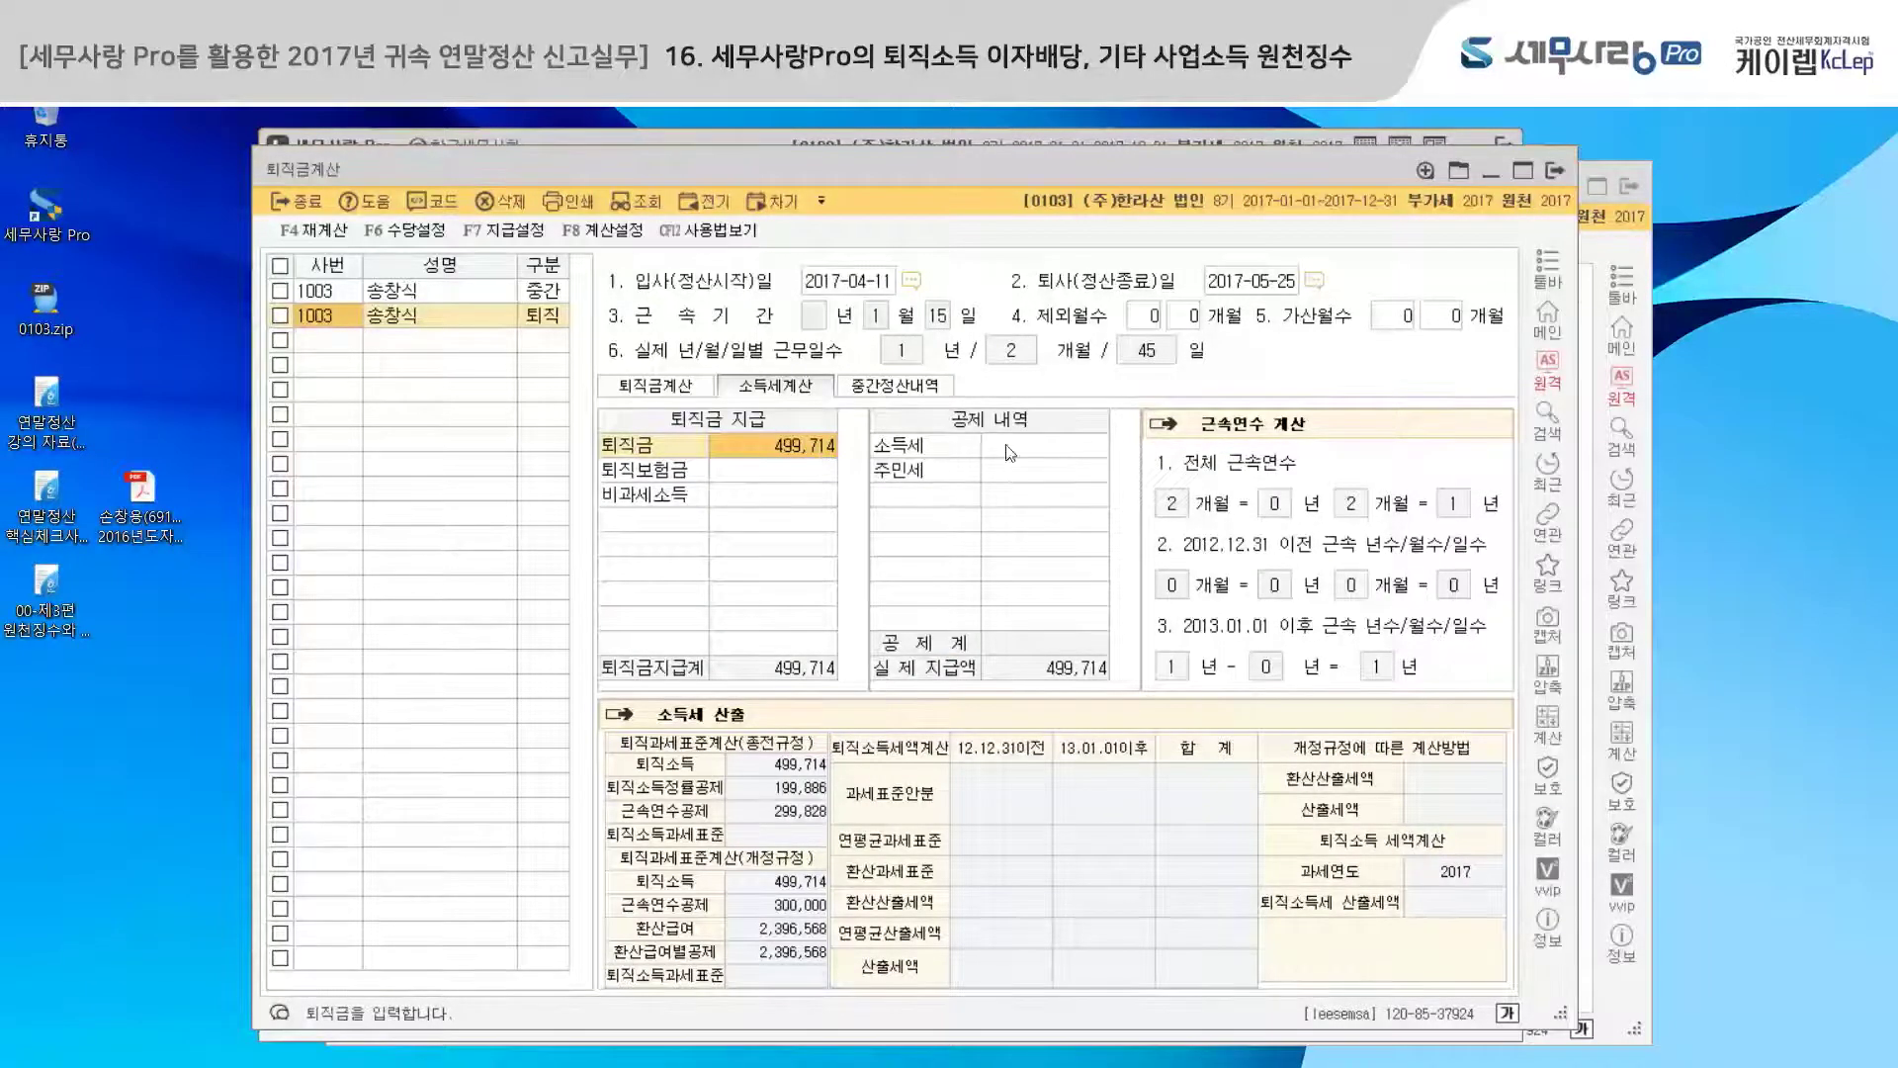
pyautogui.click(899, 385)
pyautogui.click(815, 387)
pyautogui.click(1556, 170)
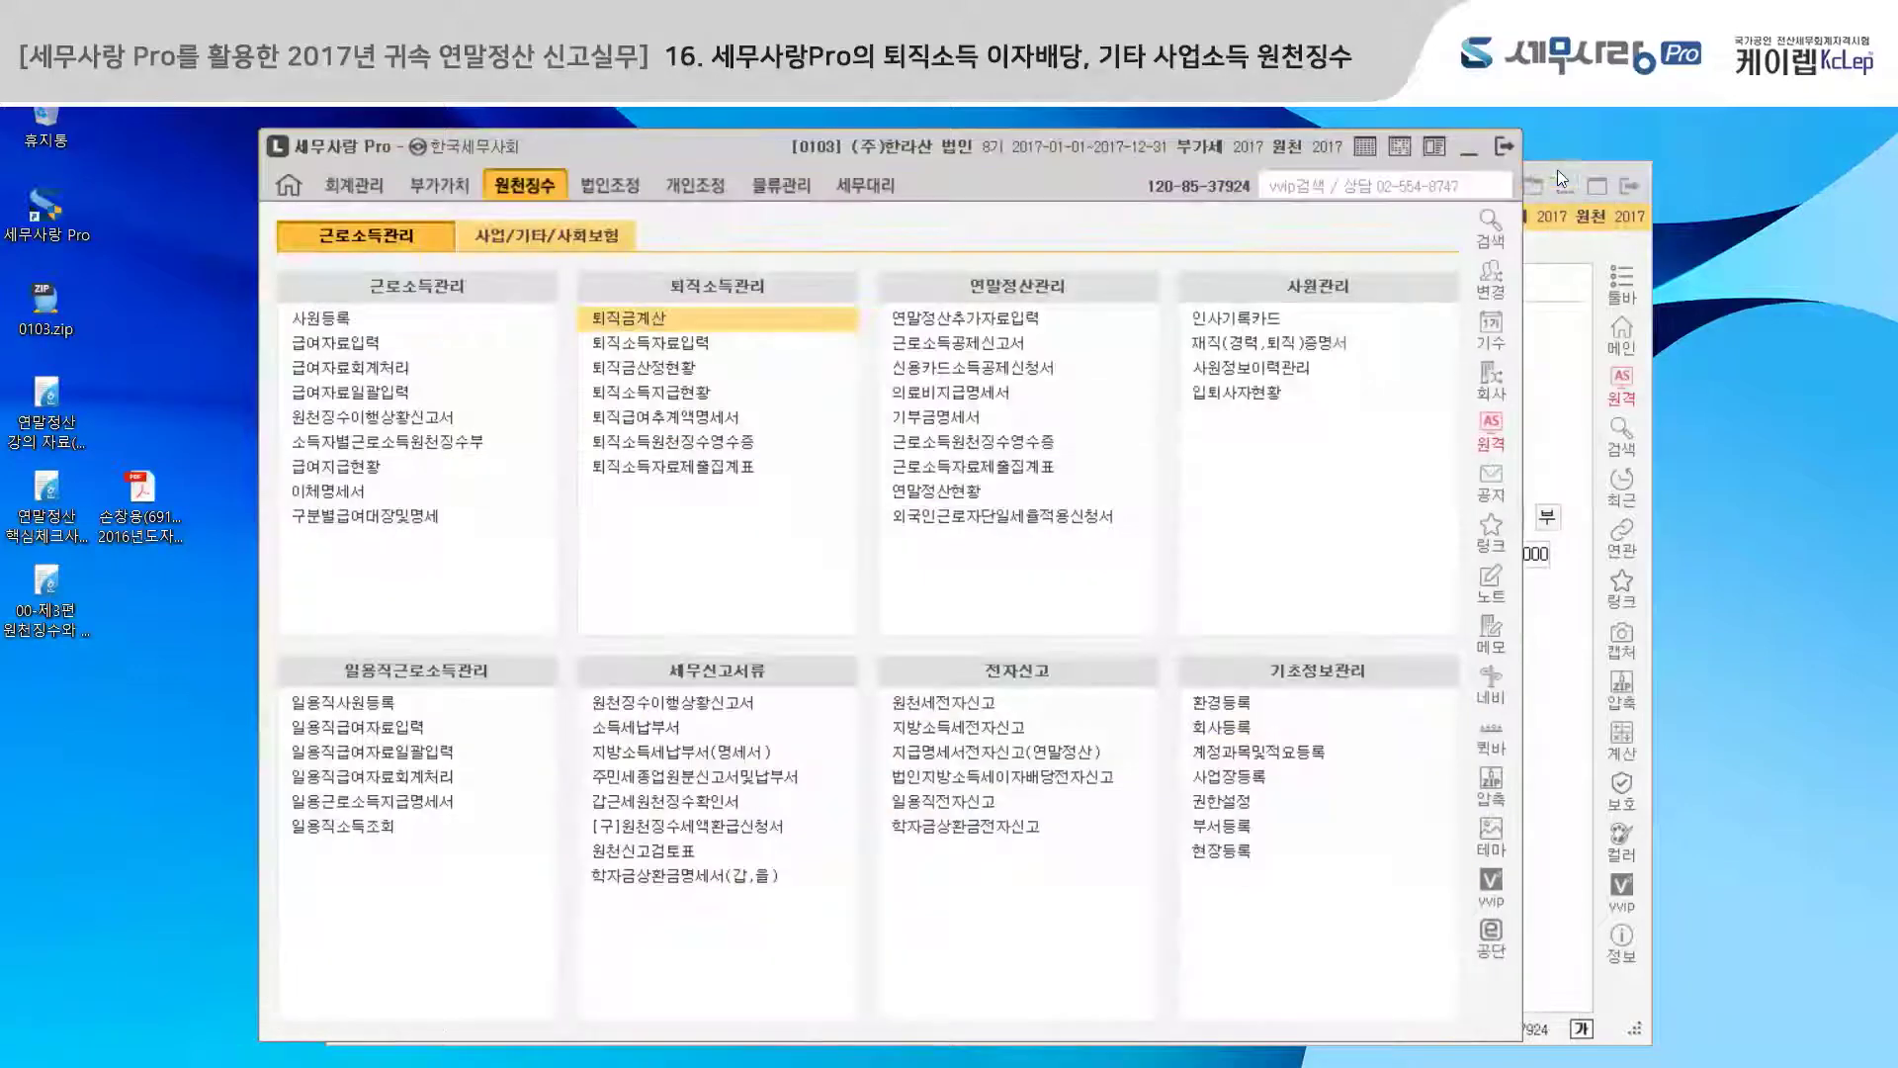
# - Open 퇴직소득자료입력 and load the severance income data for payment month 2017-05
pyautogui.click(696, 347)
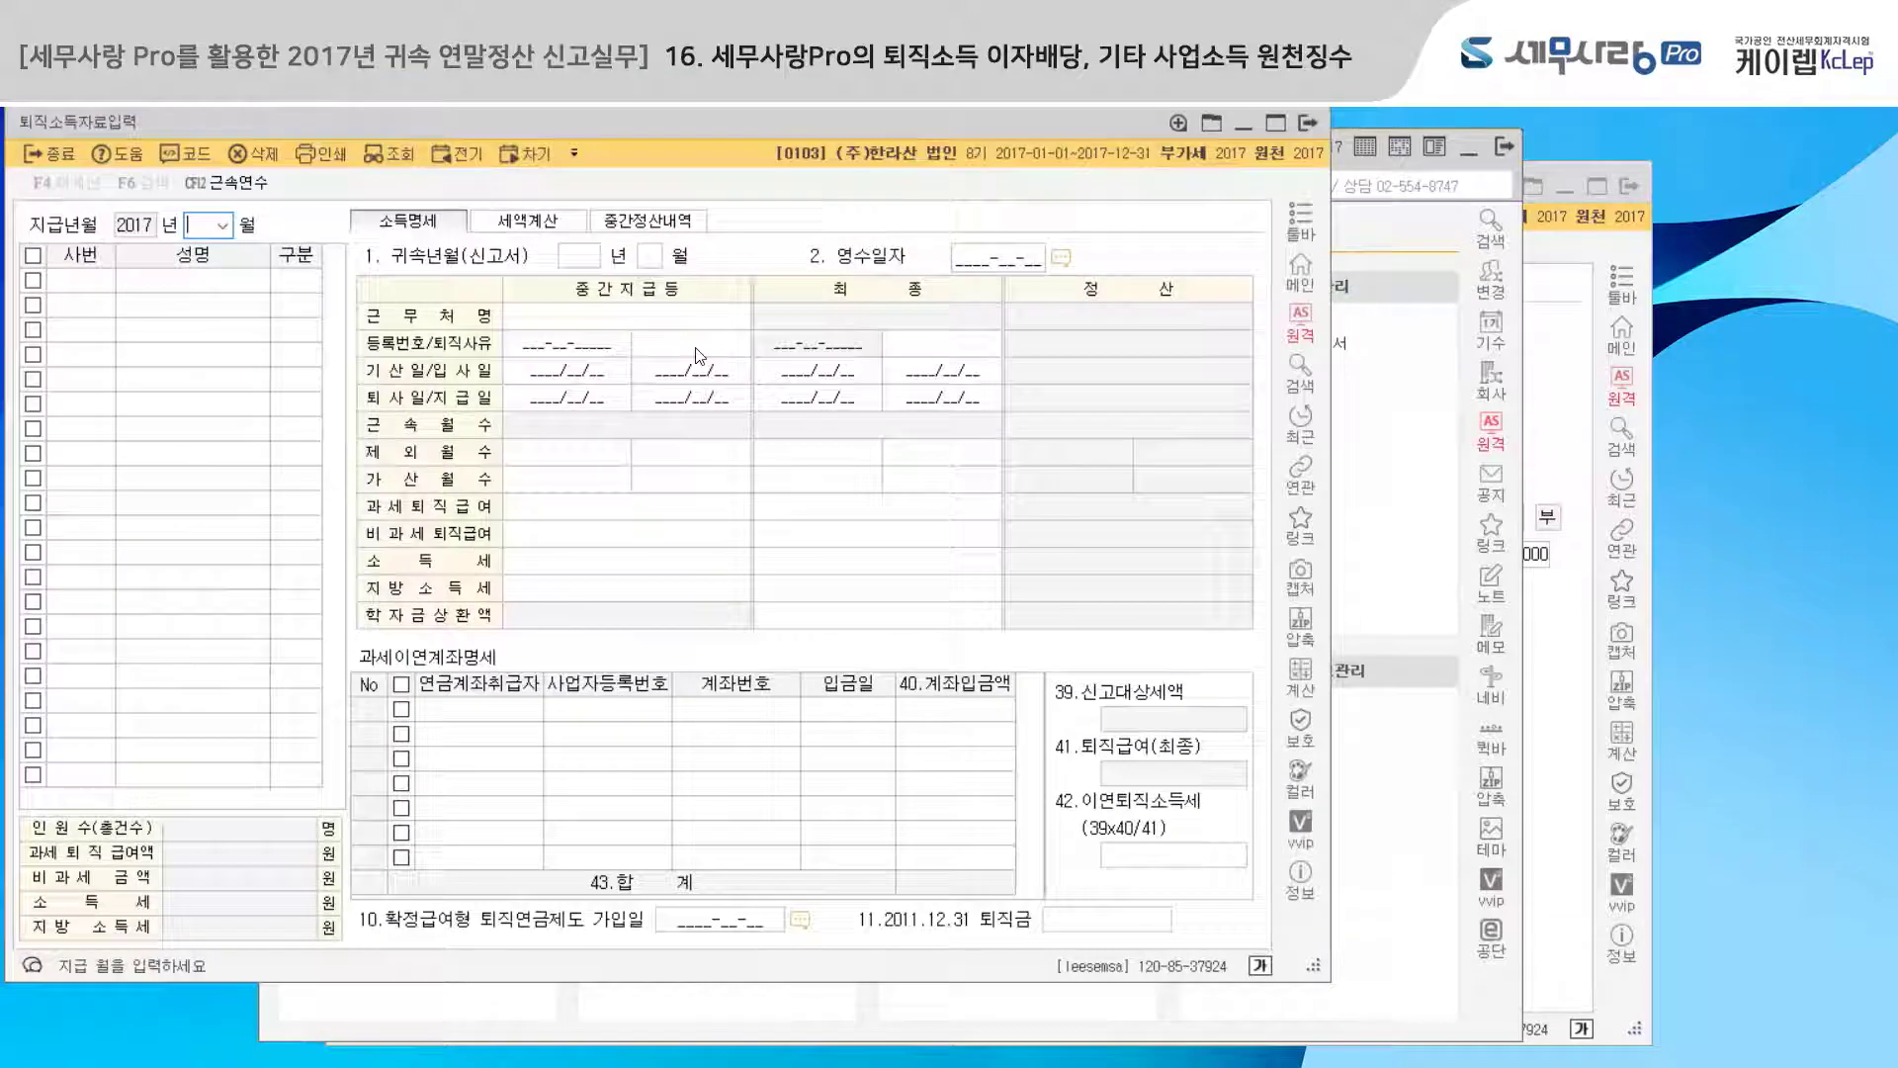
pyautogui.moveTo(639, 125); pyautogui.dragTo(886, 192)
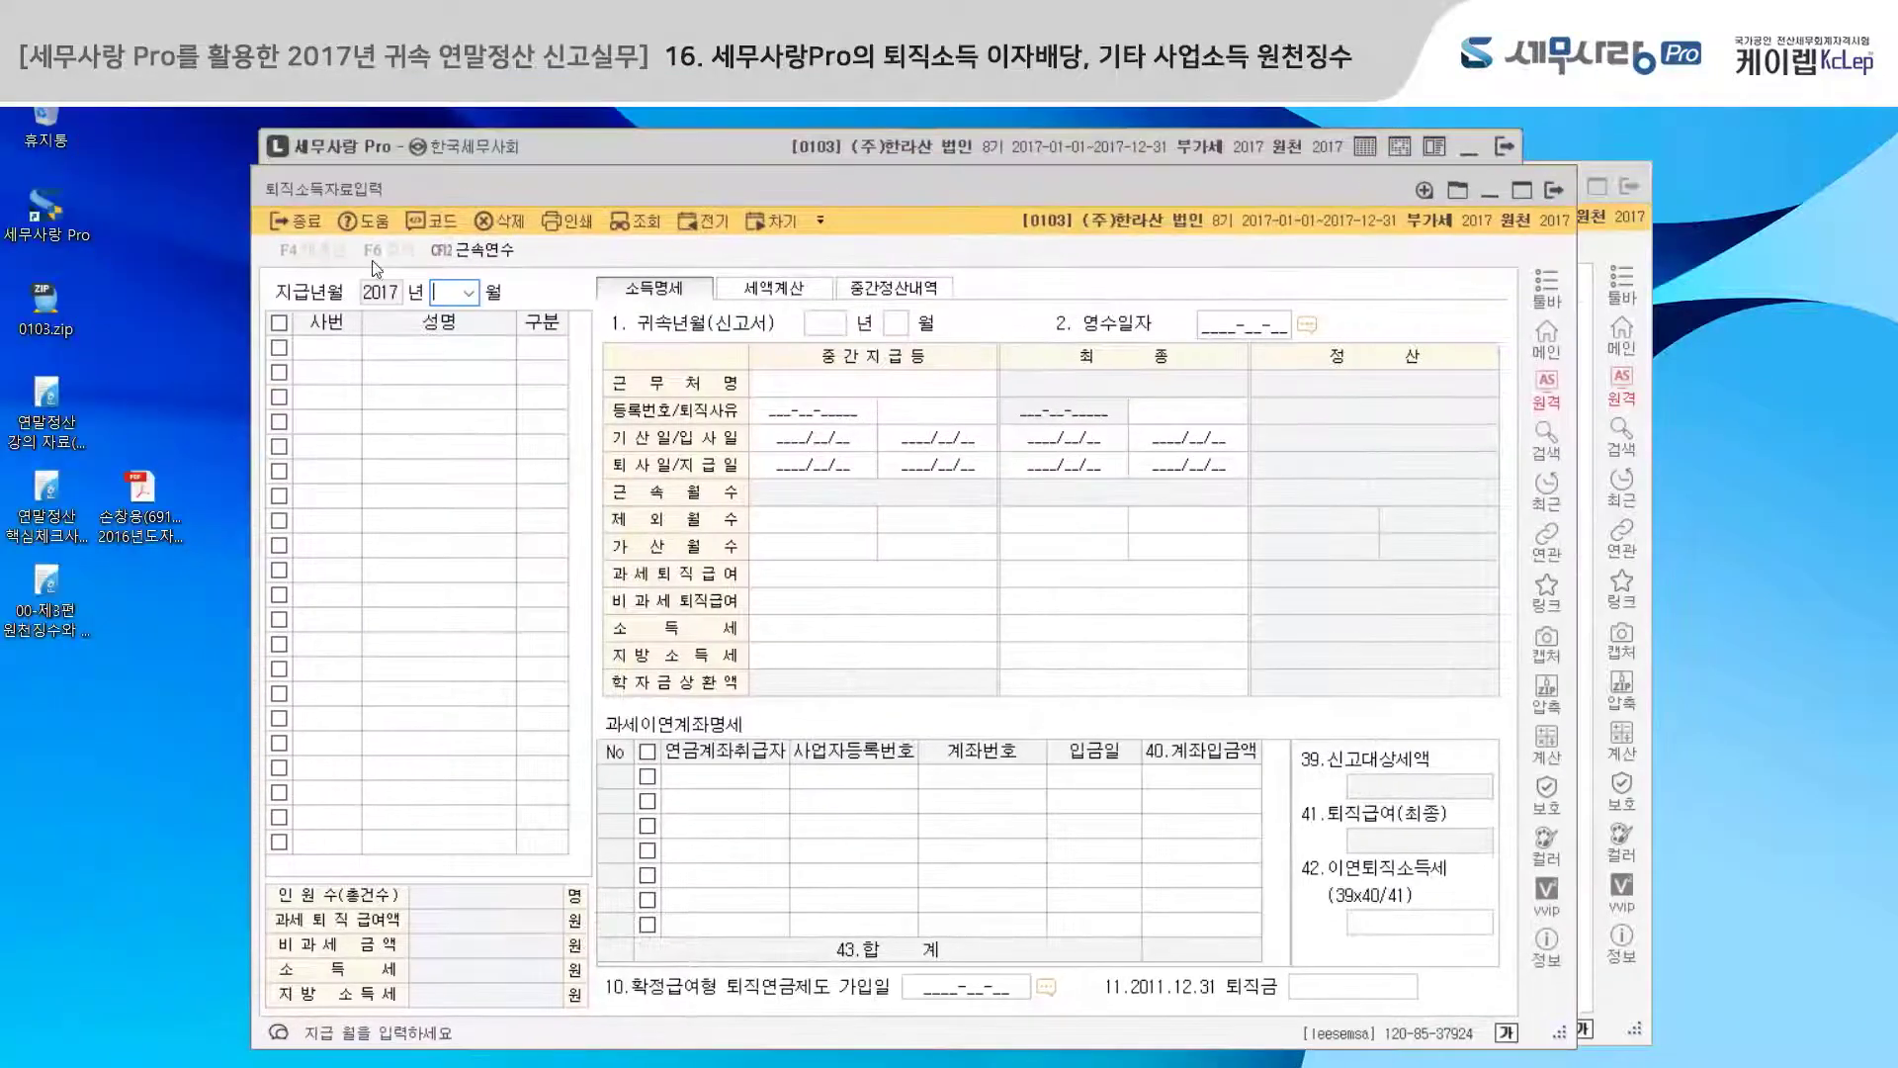
pyautogui.click(467, 293)
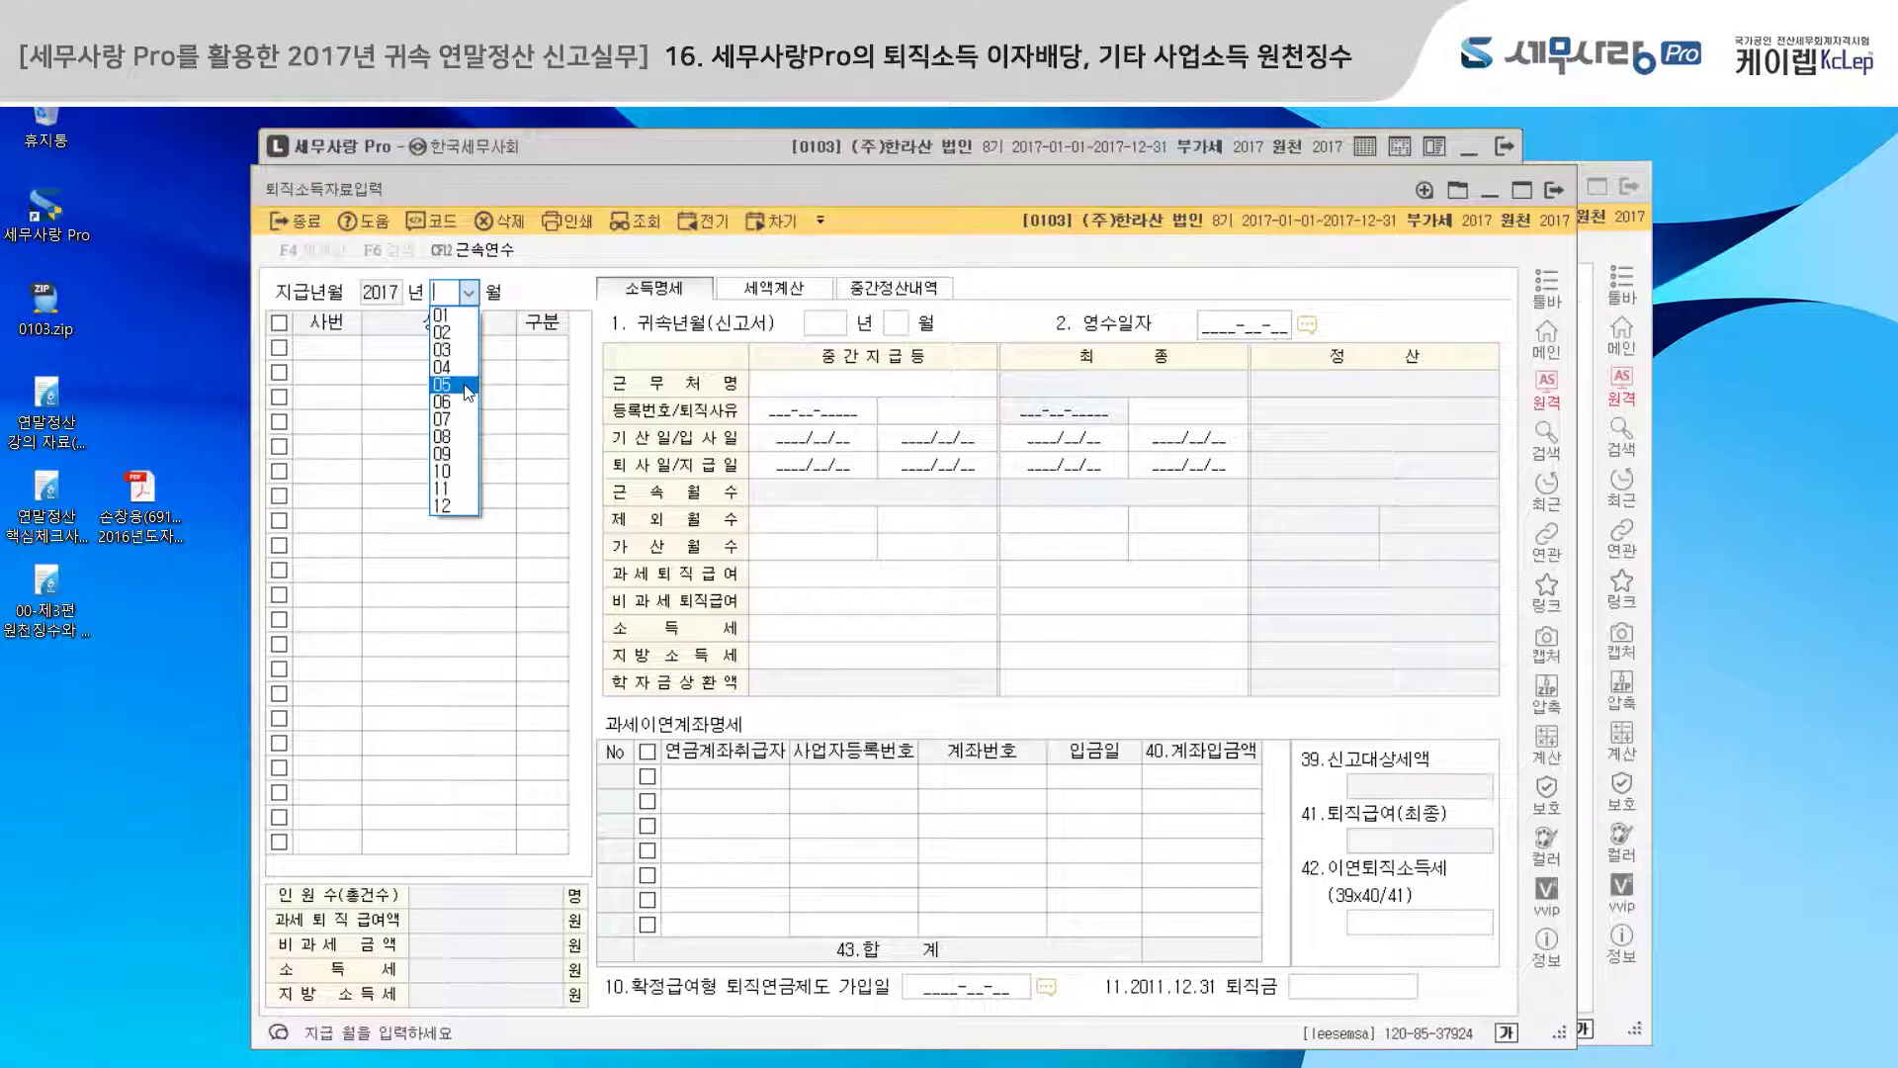
pyautogui.click(463, 385)
pyautogui.click(465, 349)
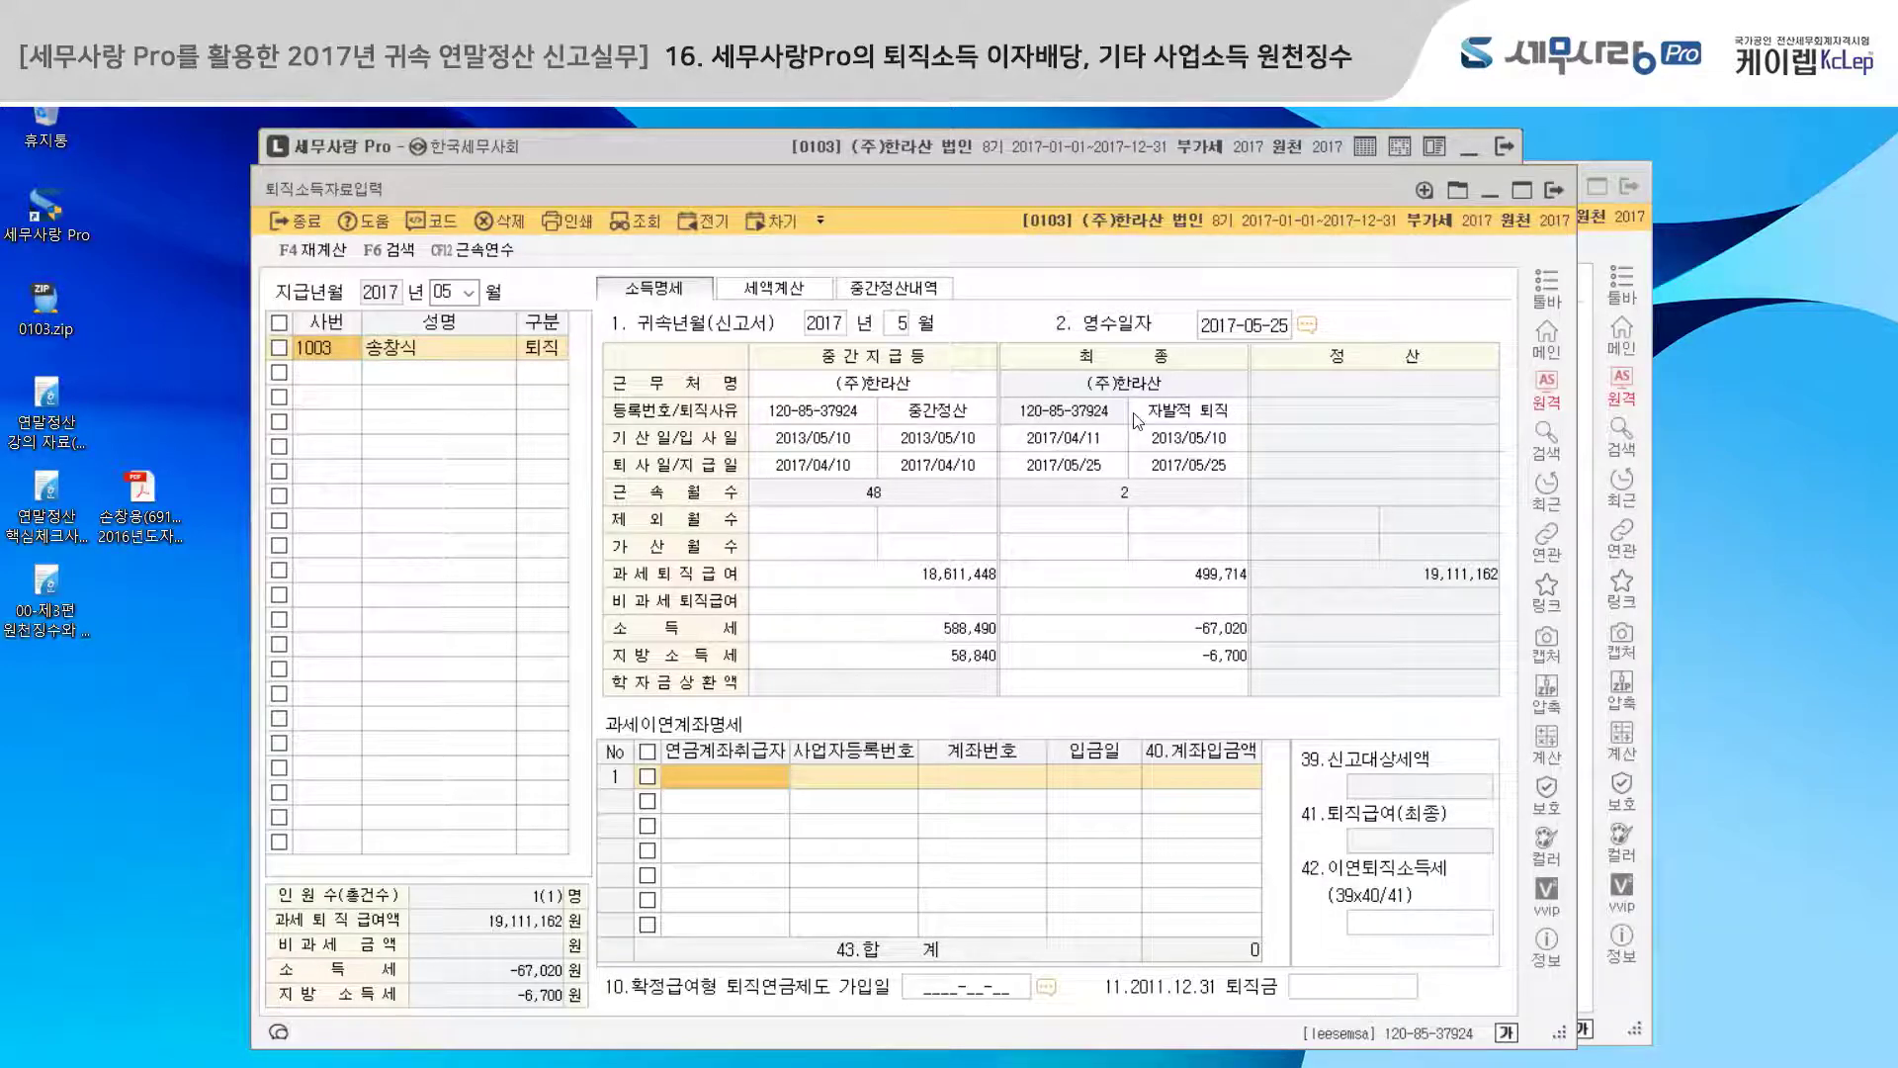
# - Delete the employee's existing severance income entry for May 2017
pyautogui.click(280, 348)
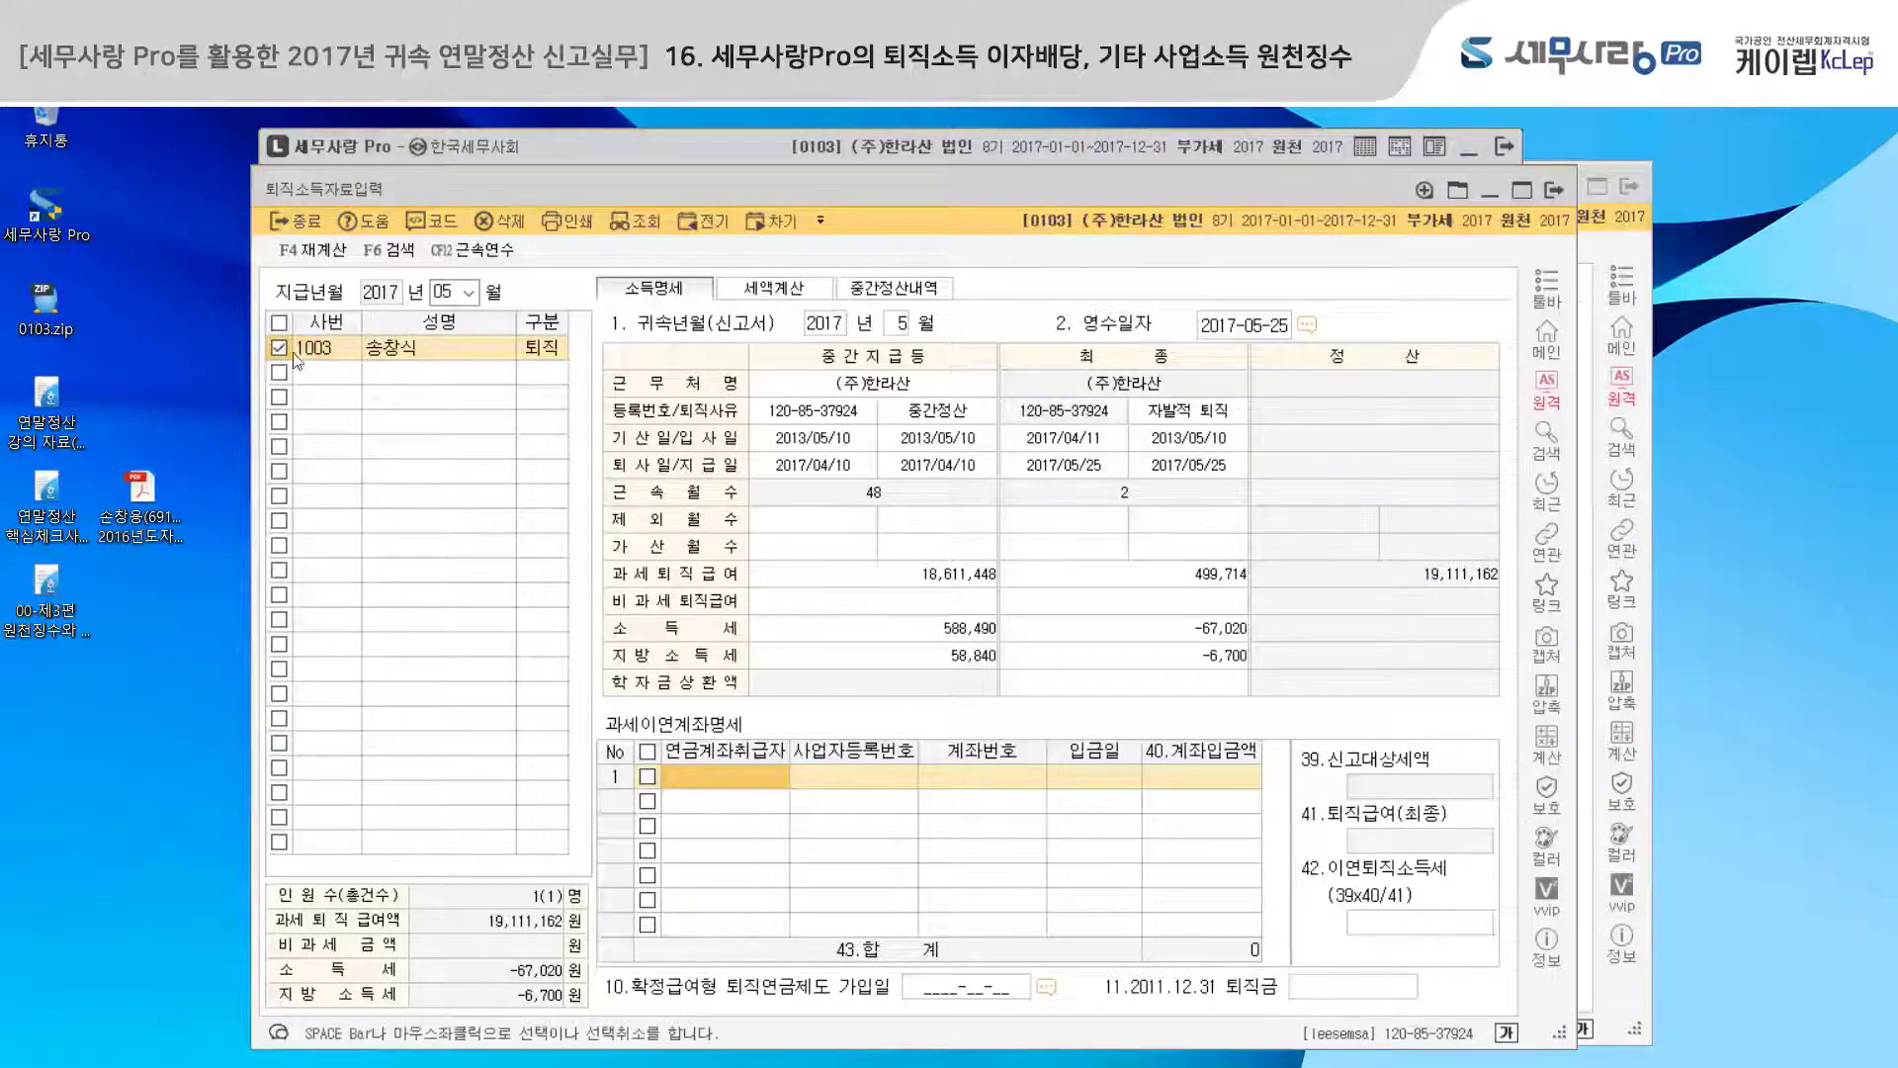
pyautogui.click(507, 224)
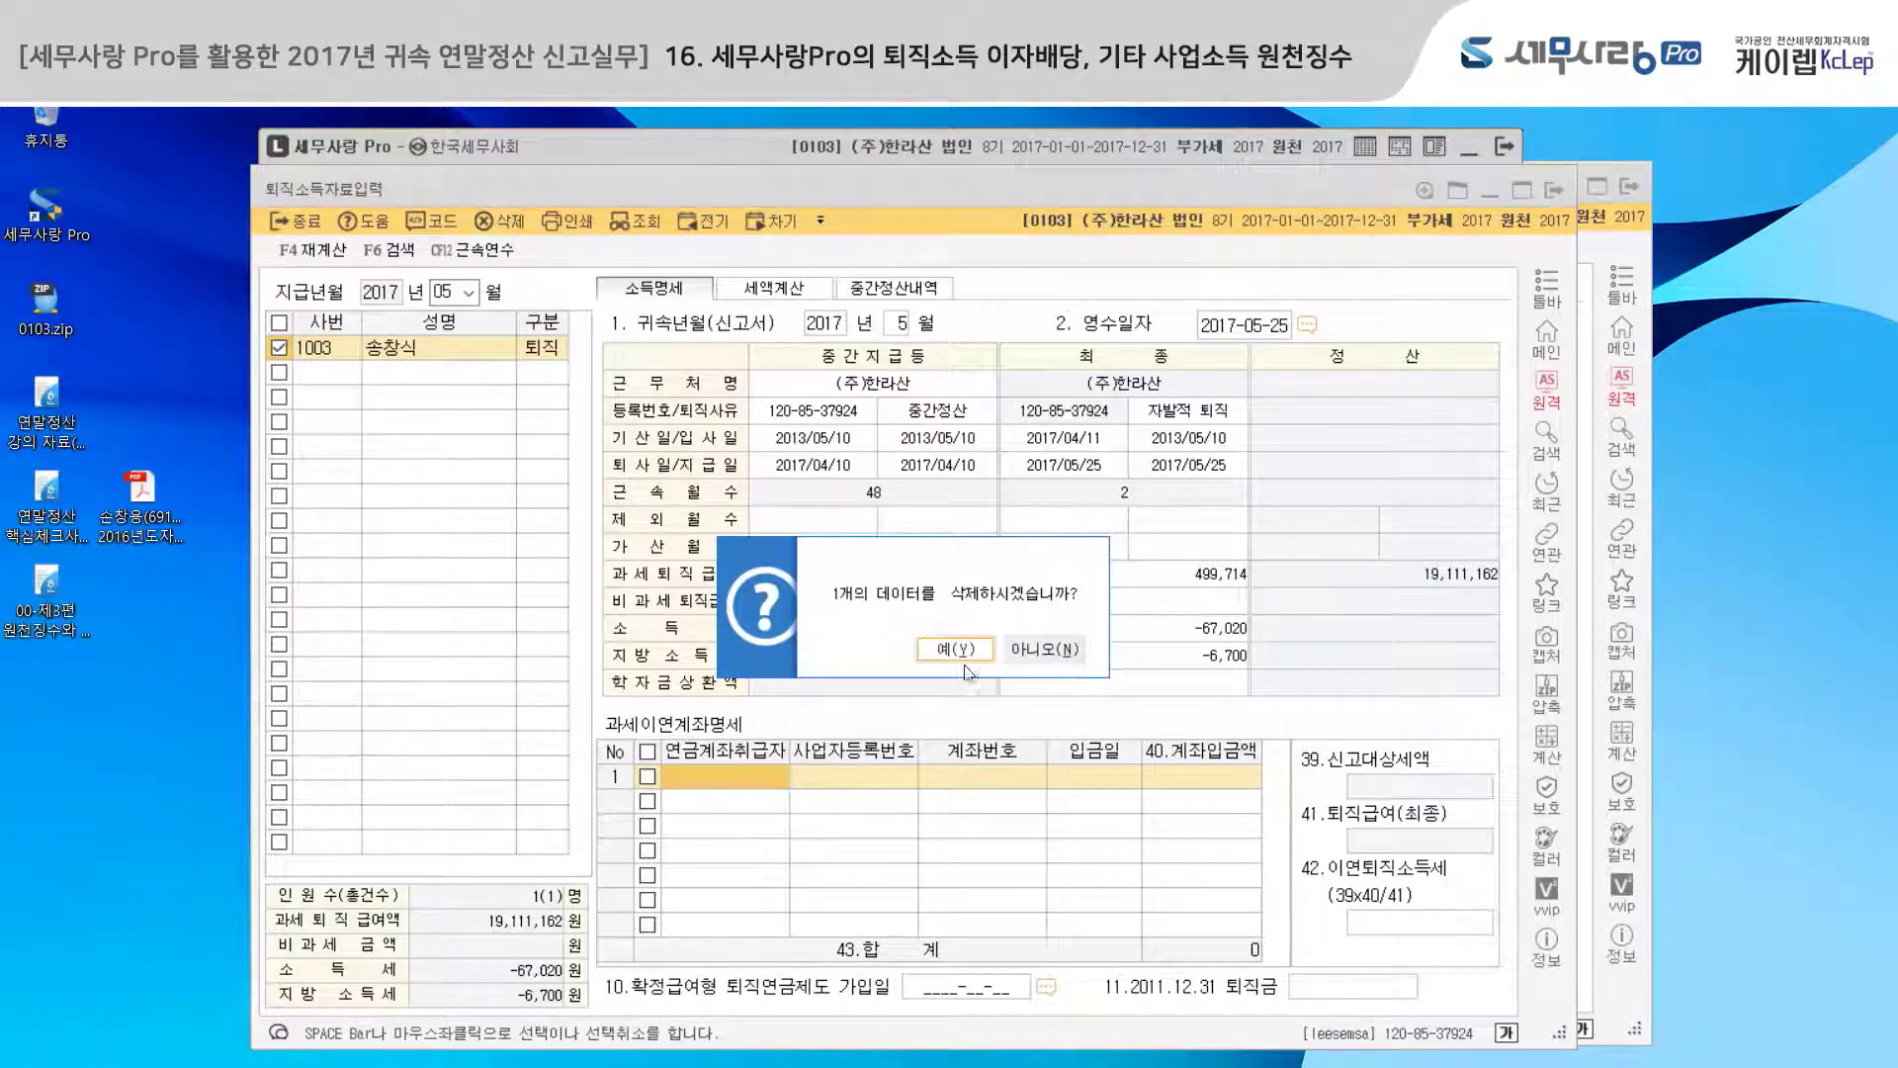
pyautogui.click(938, 631)
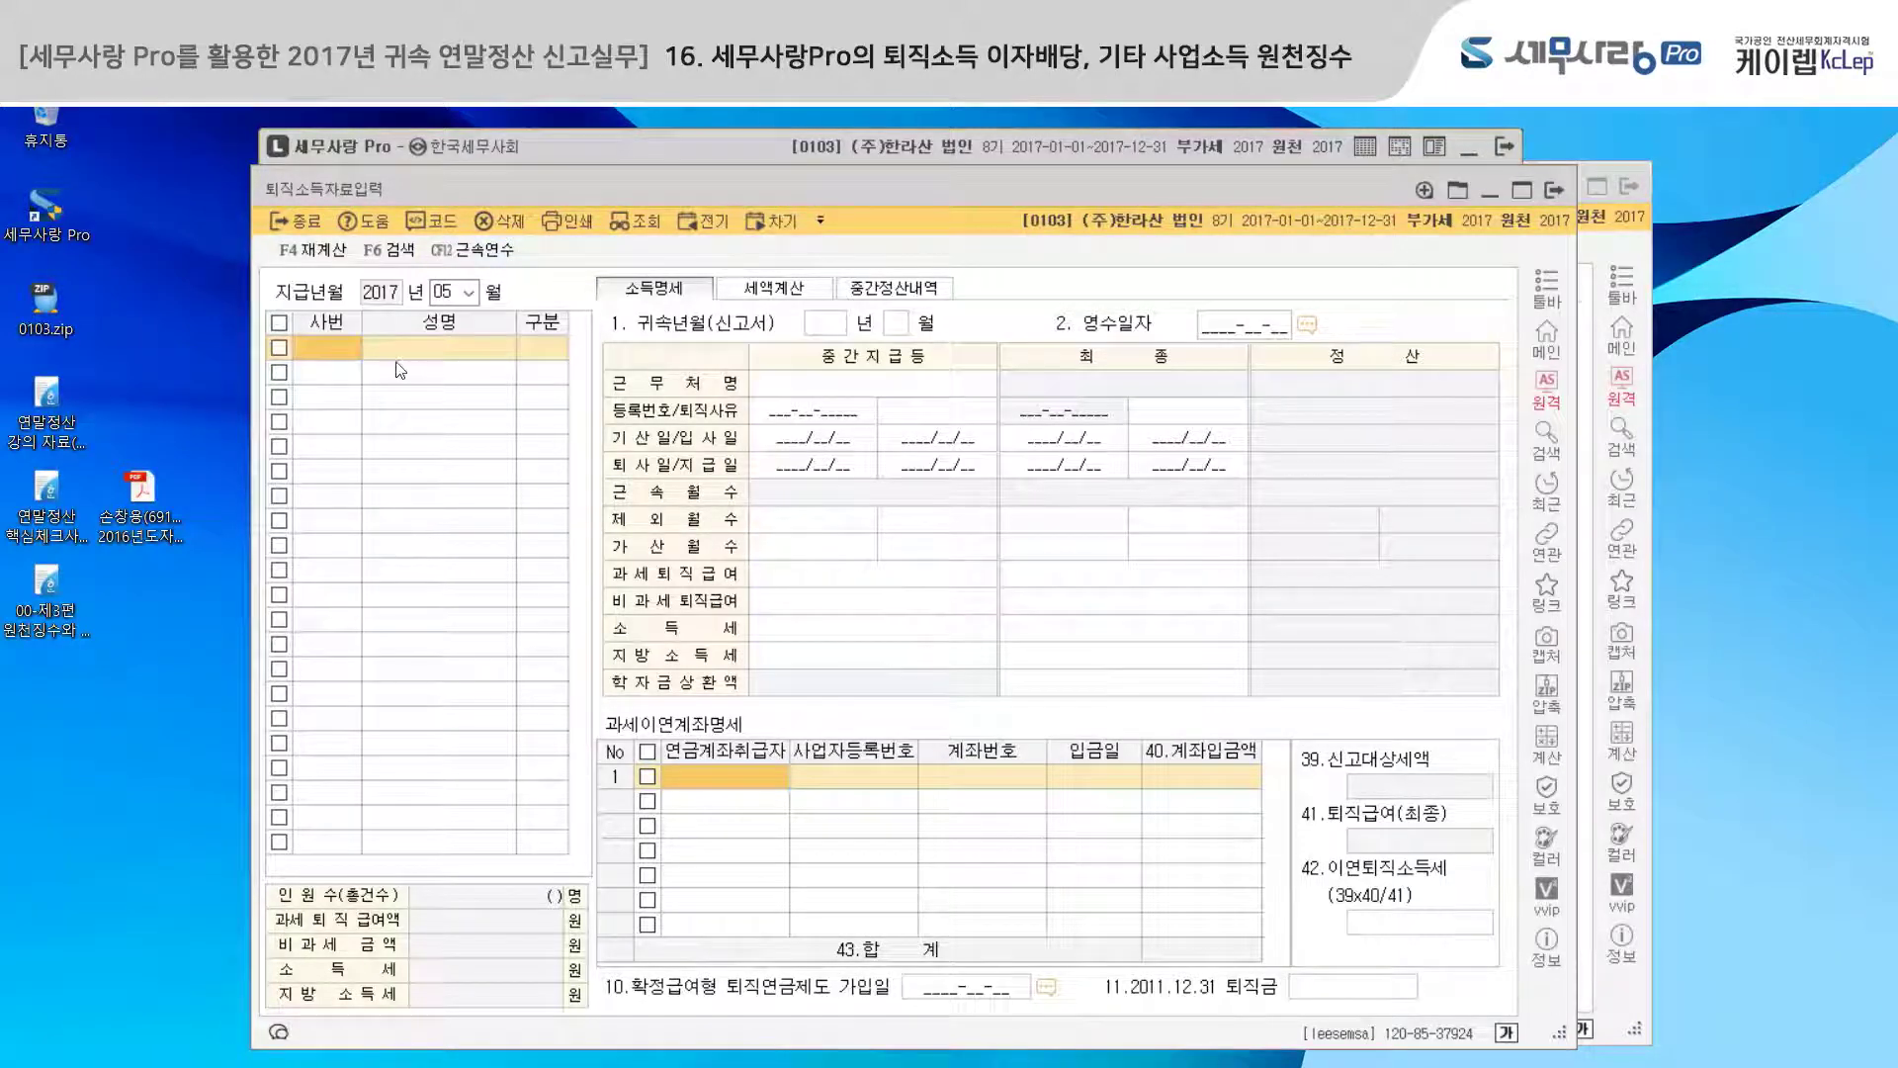
# - Re-add the resigned employee's 퇴직 entry using the severance calculation for 2017/04/11~2017/05/25
pyautogui.click(407, 254)
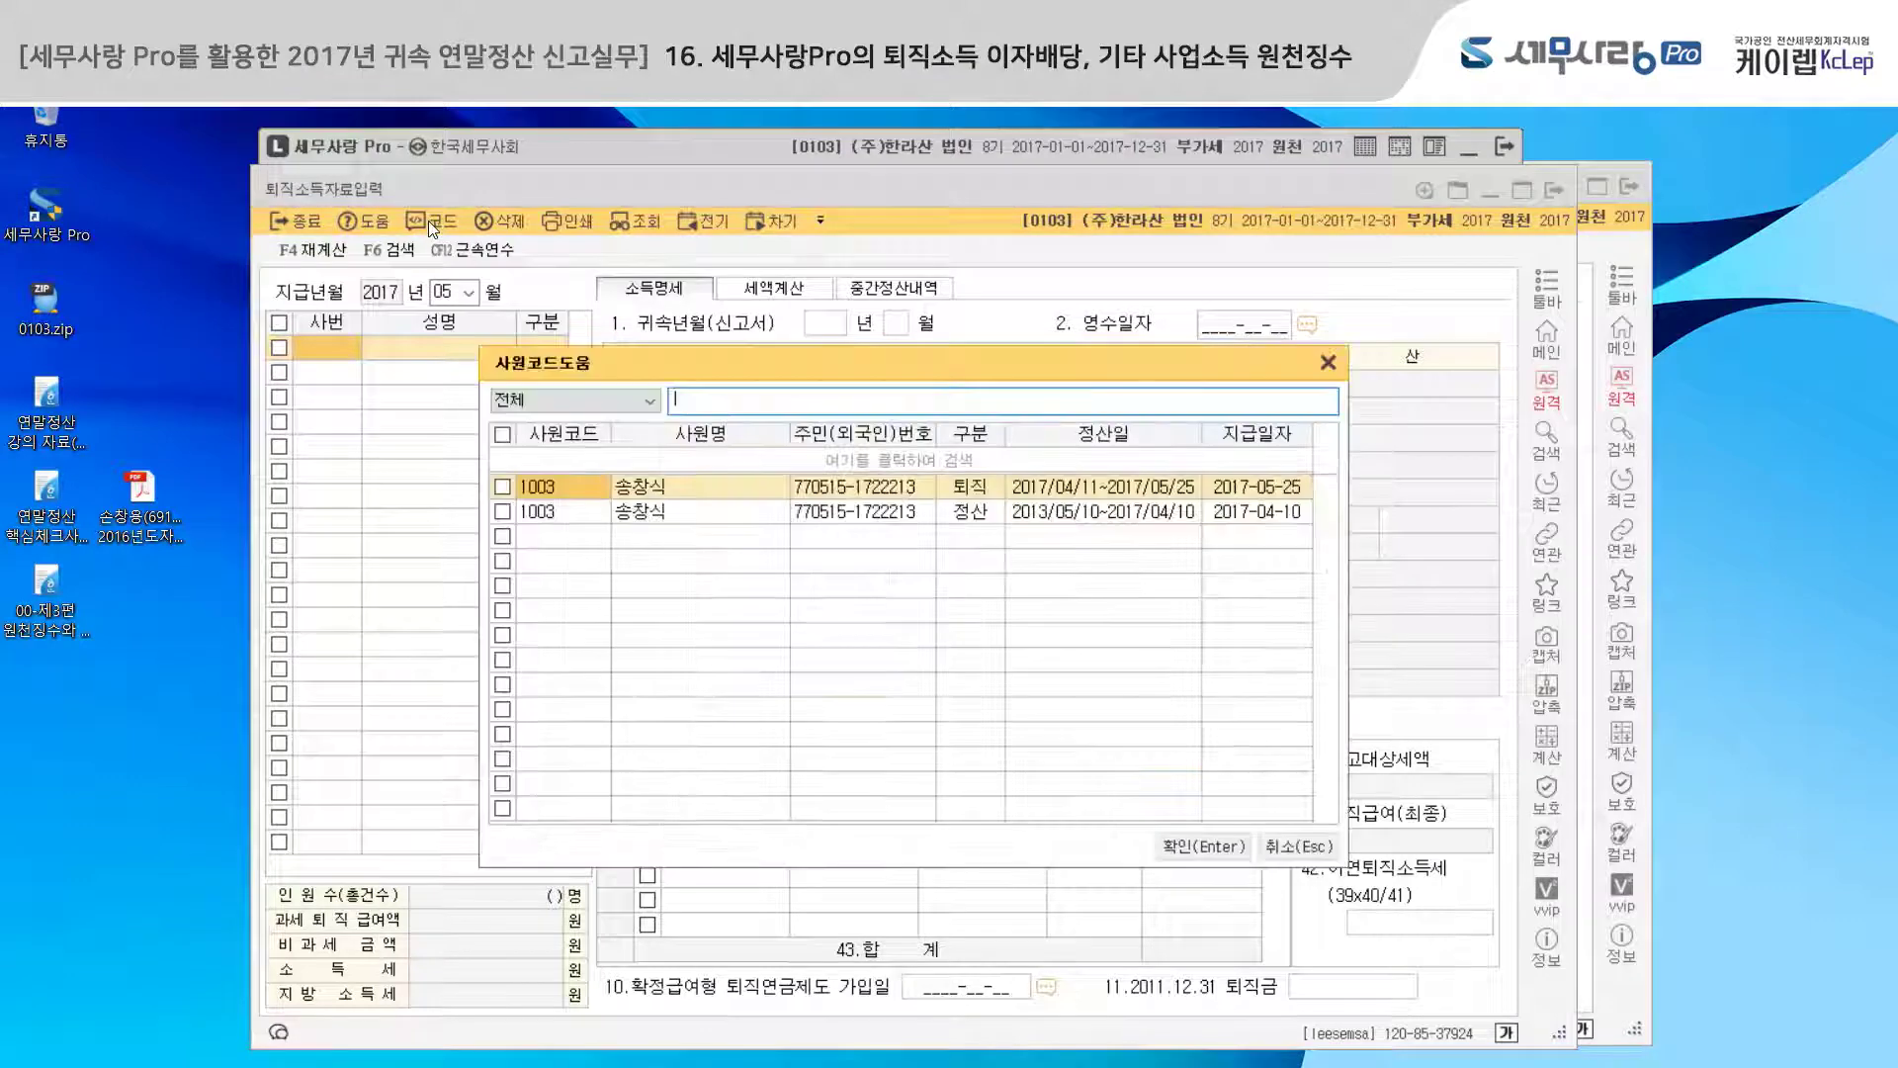
pyautogui.click(728, 488)
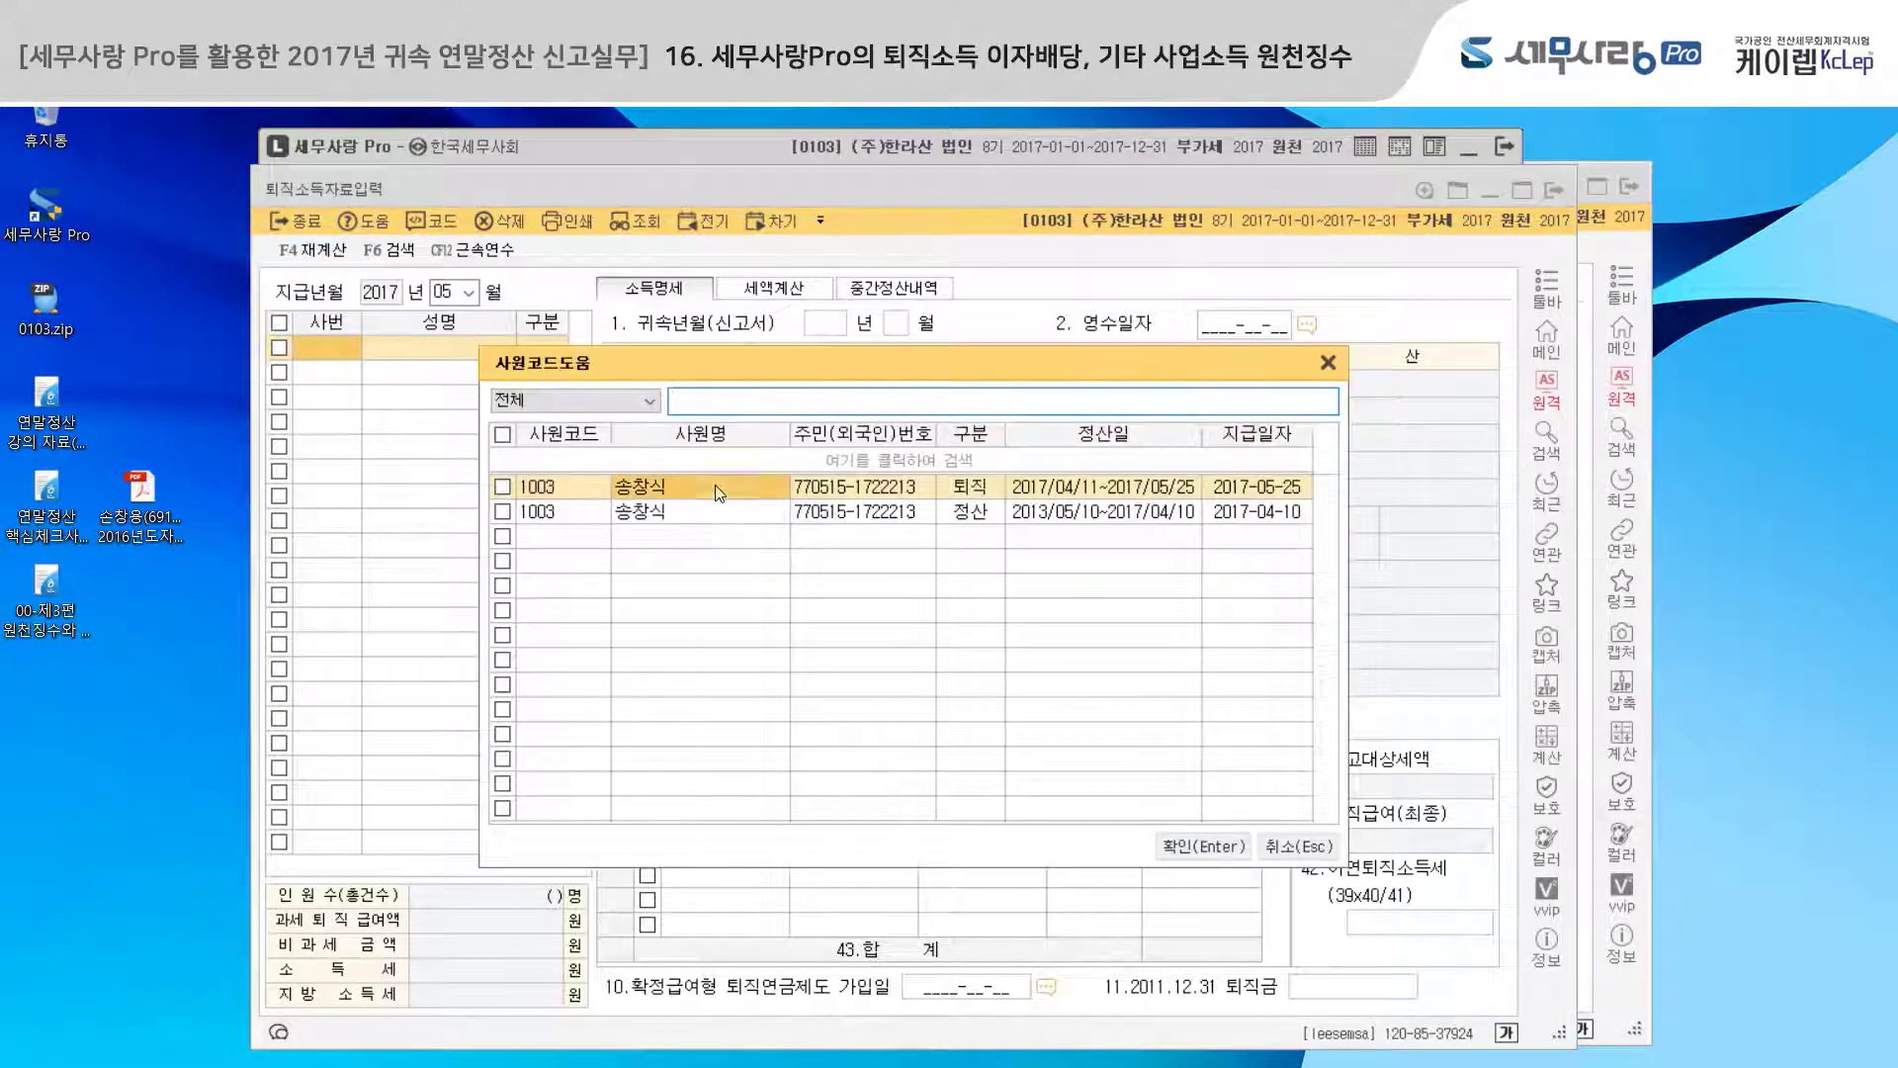
pyautogui.click(1203, 847)
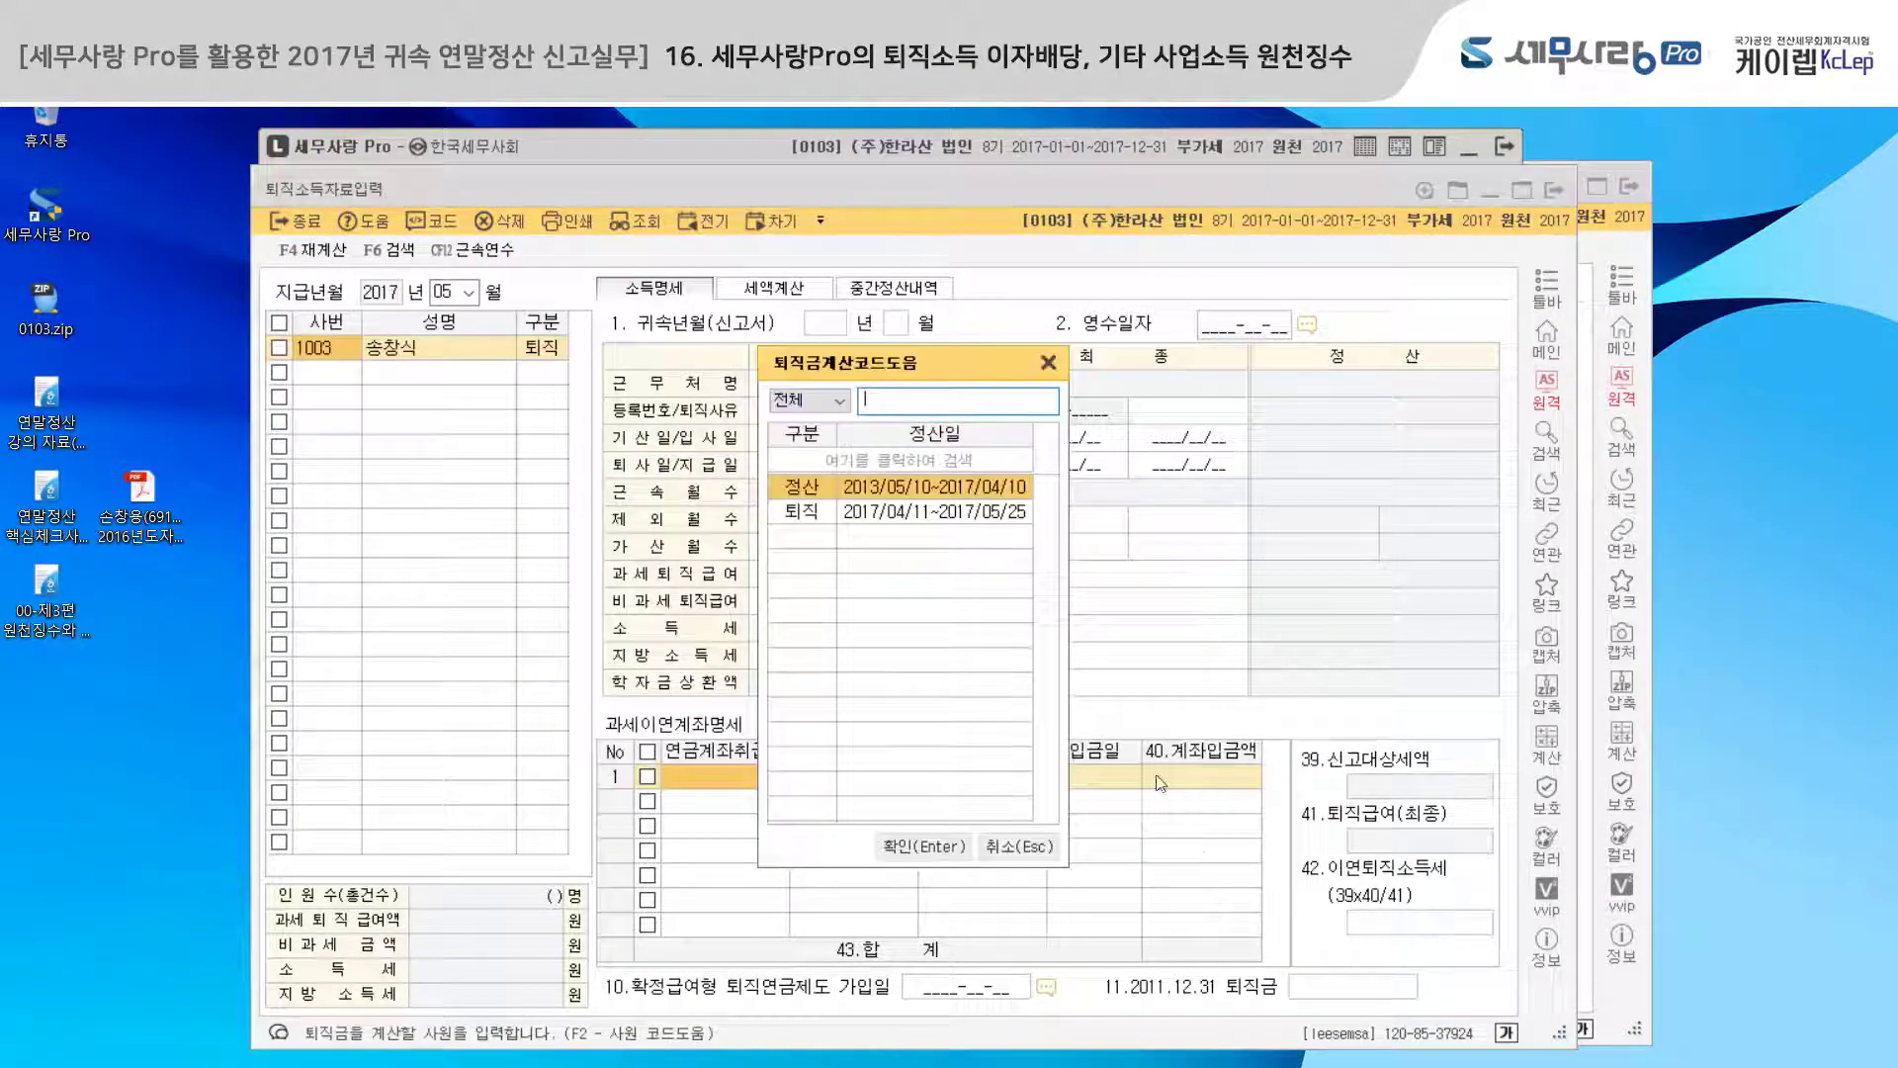
pyautogui.click(865, 512)
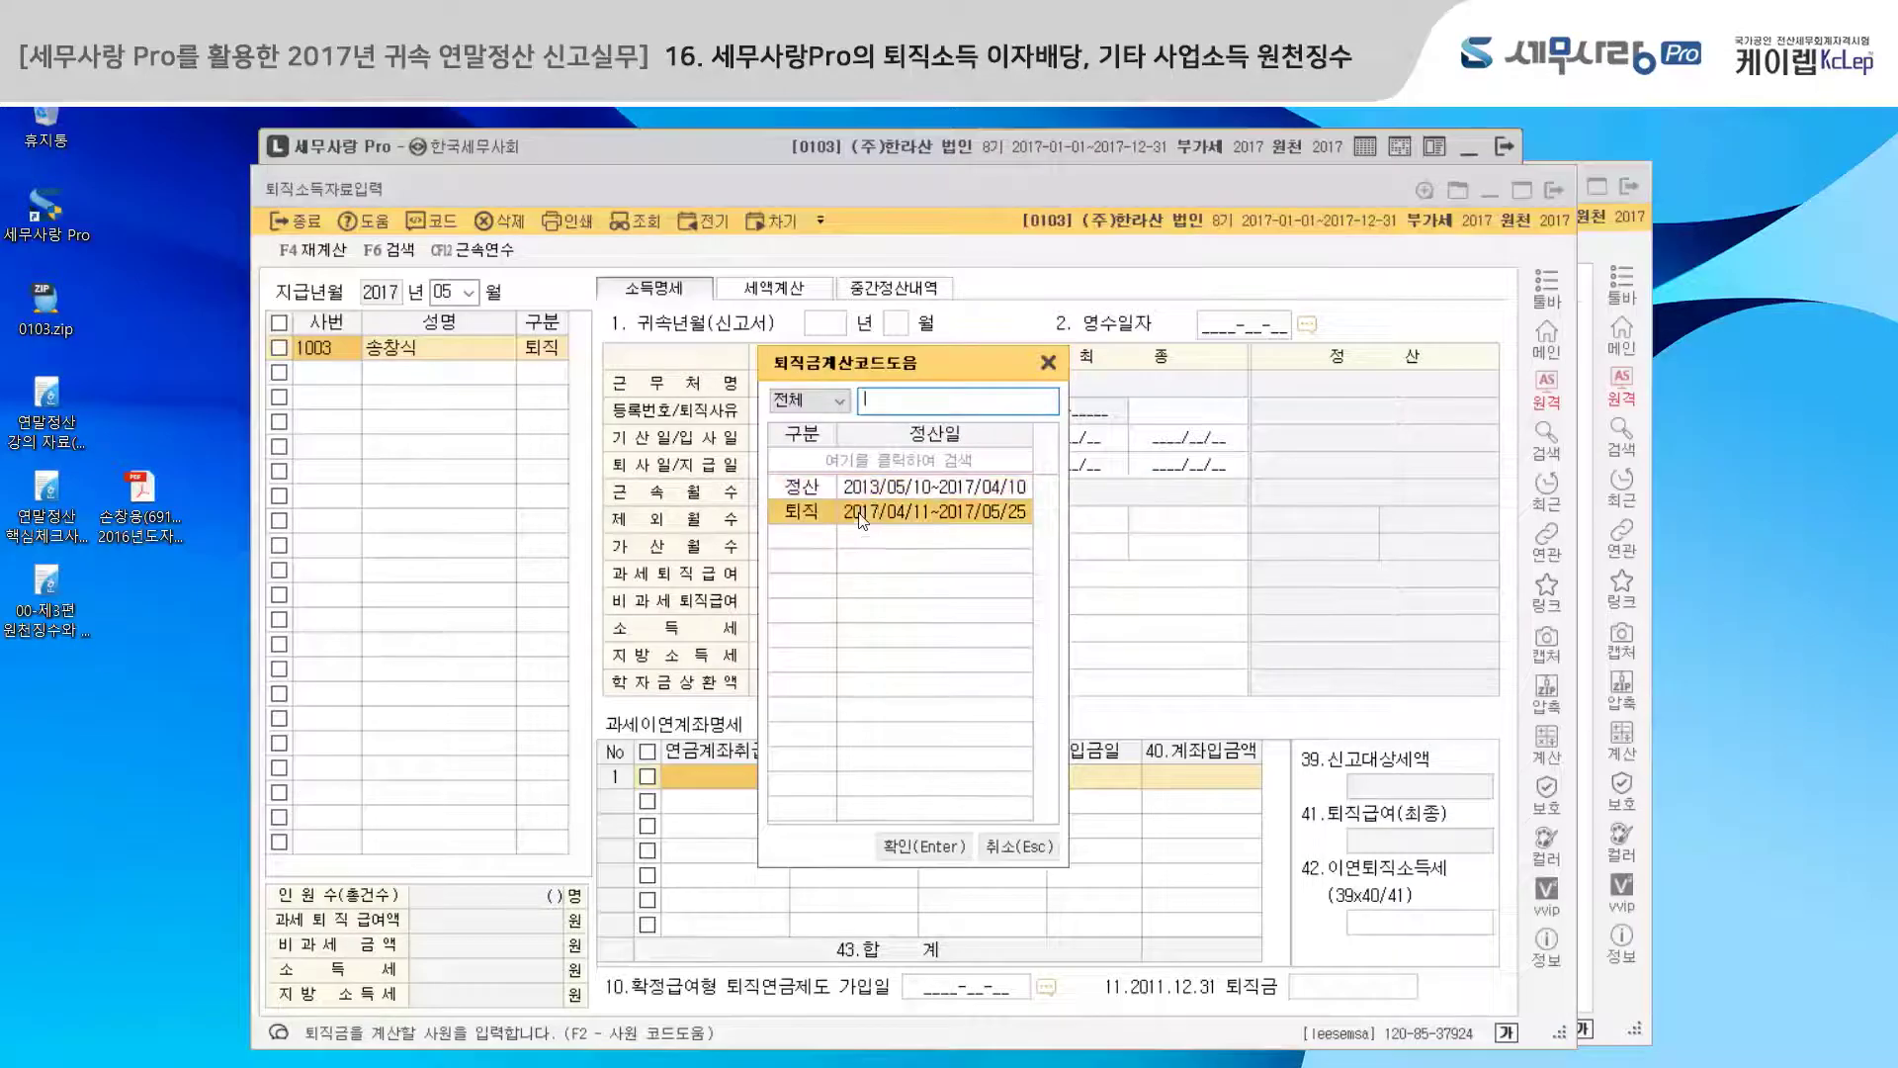
pyautogui.click(945, 850)
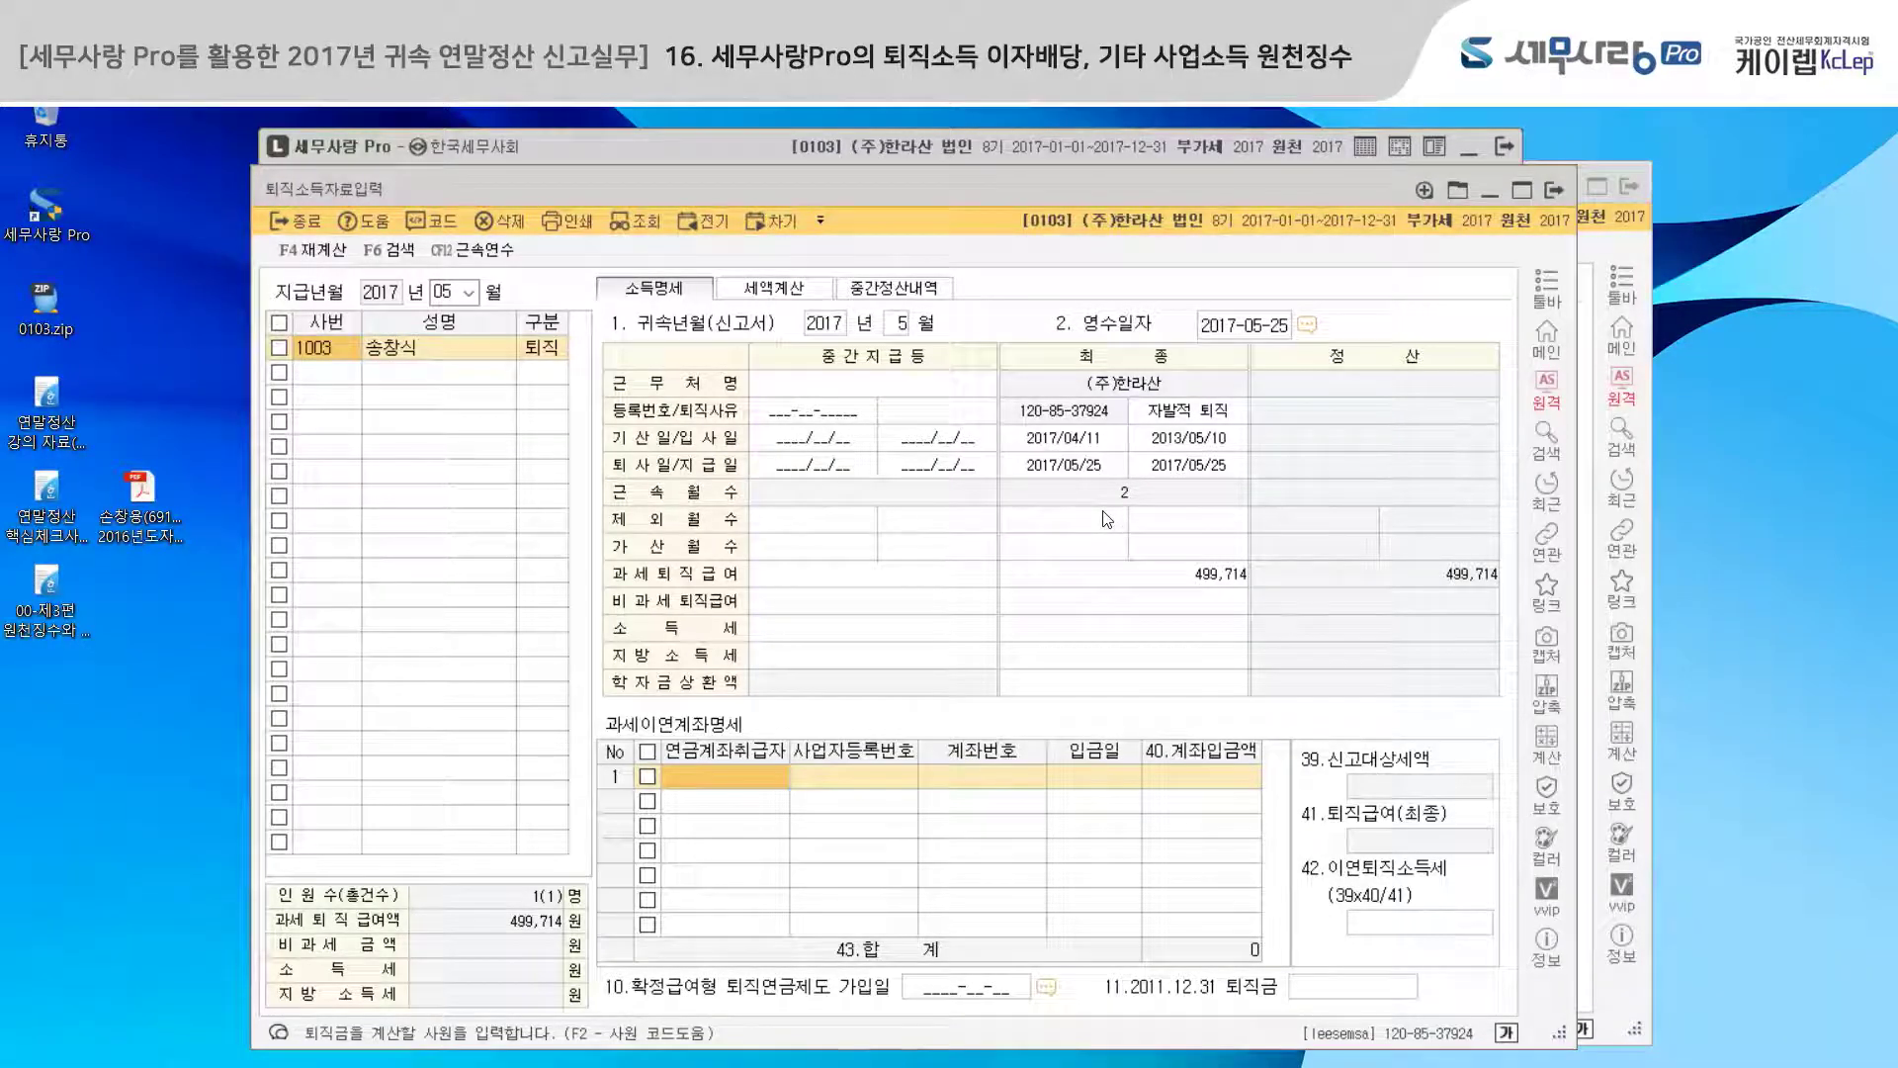
# - Load the employee's interim settlement paid in 2017-04 into the 중간지급 등 section of the May severance entry
pyautogui.click(925, 392)
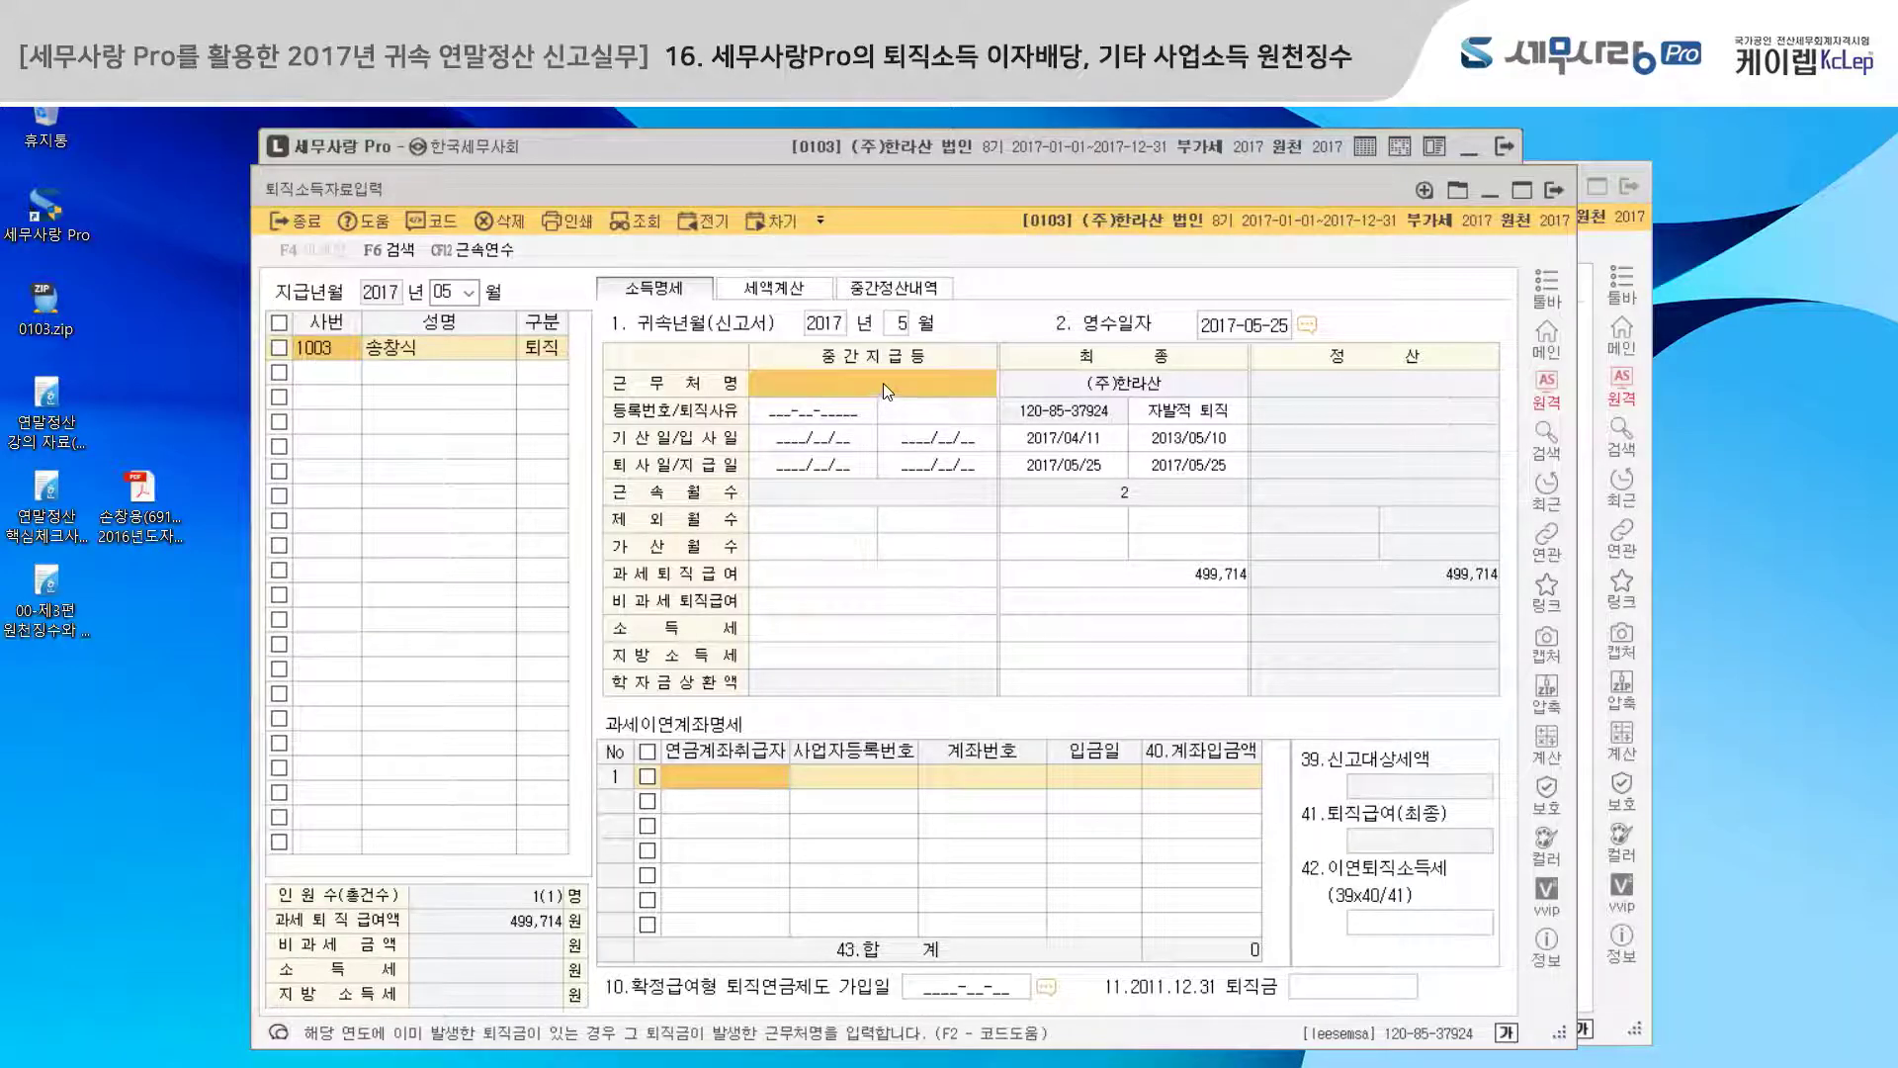
pyautogui.click(882, 383)
pyautogui.click(866, 412)
pyautogui.click(868, 378)
pyautogui.press('F2')
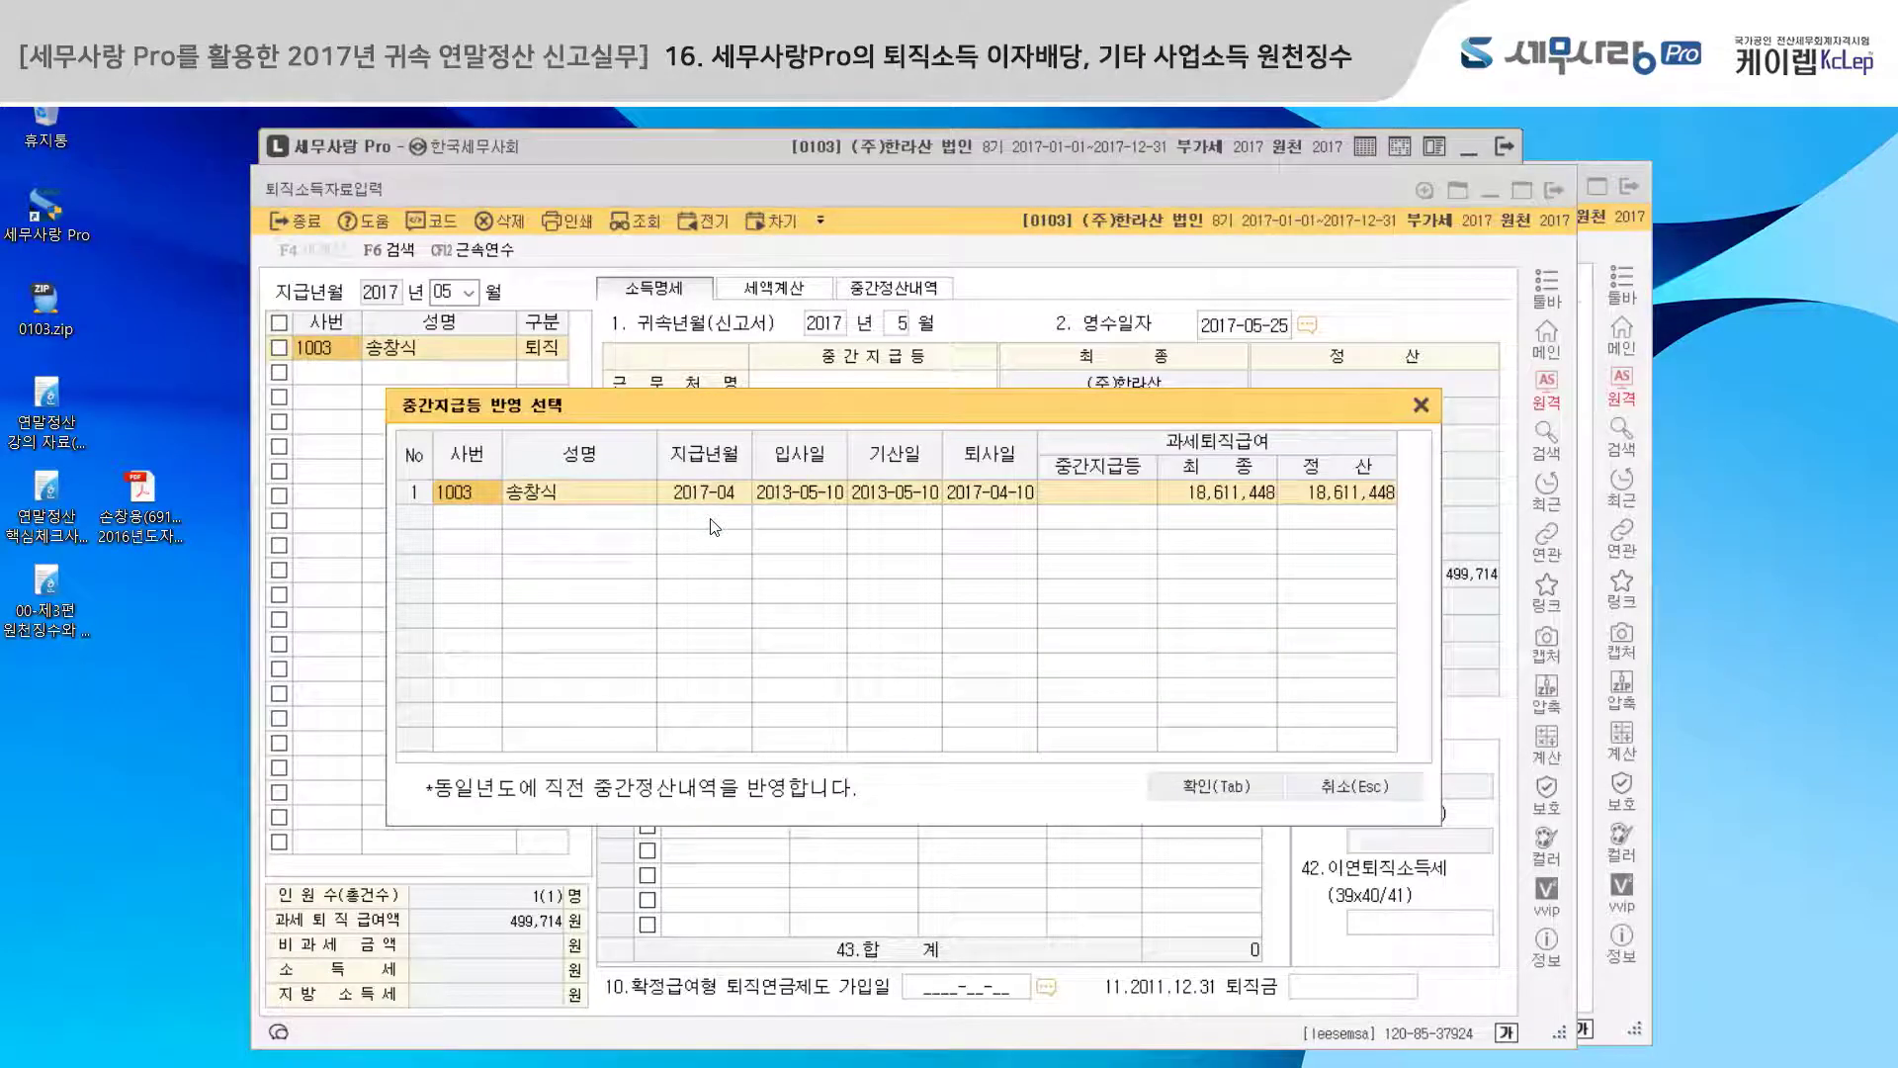
pyautogui.click(638, 502)
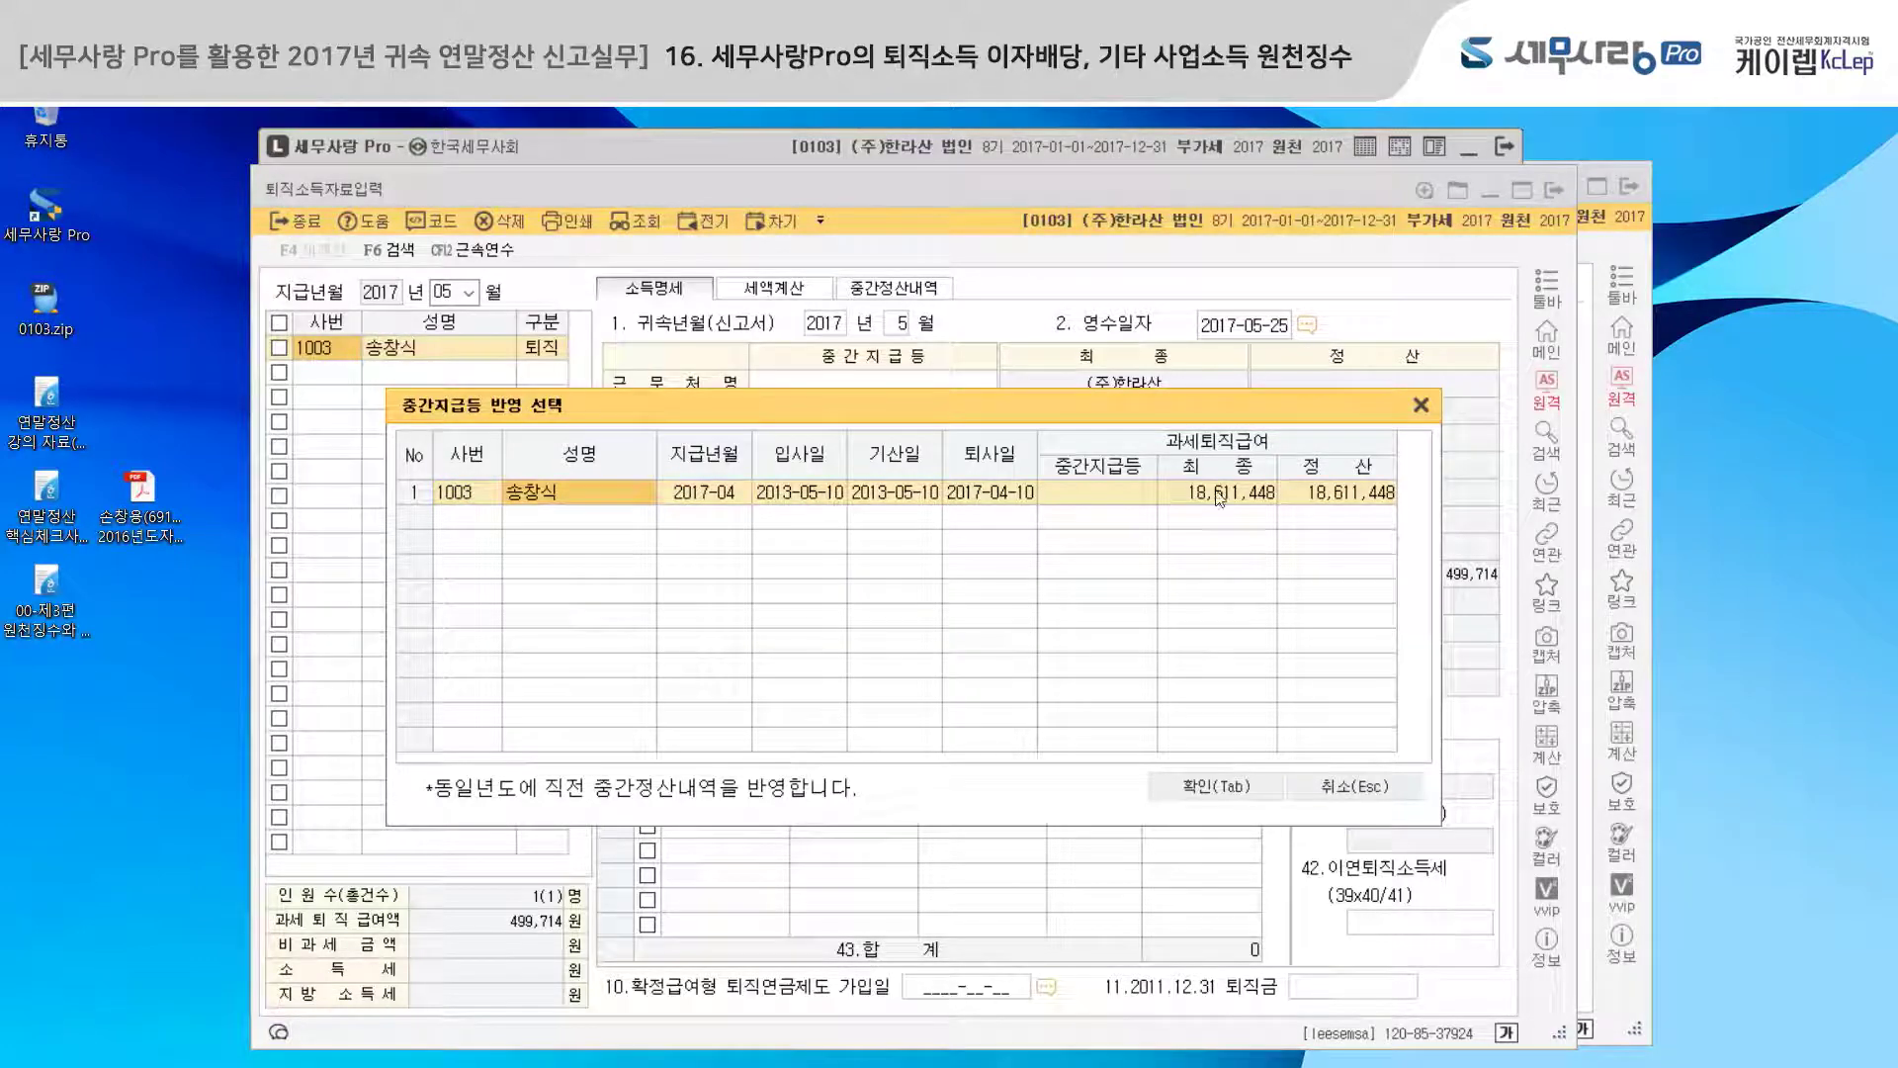
pyautogui.click(1239, 791)
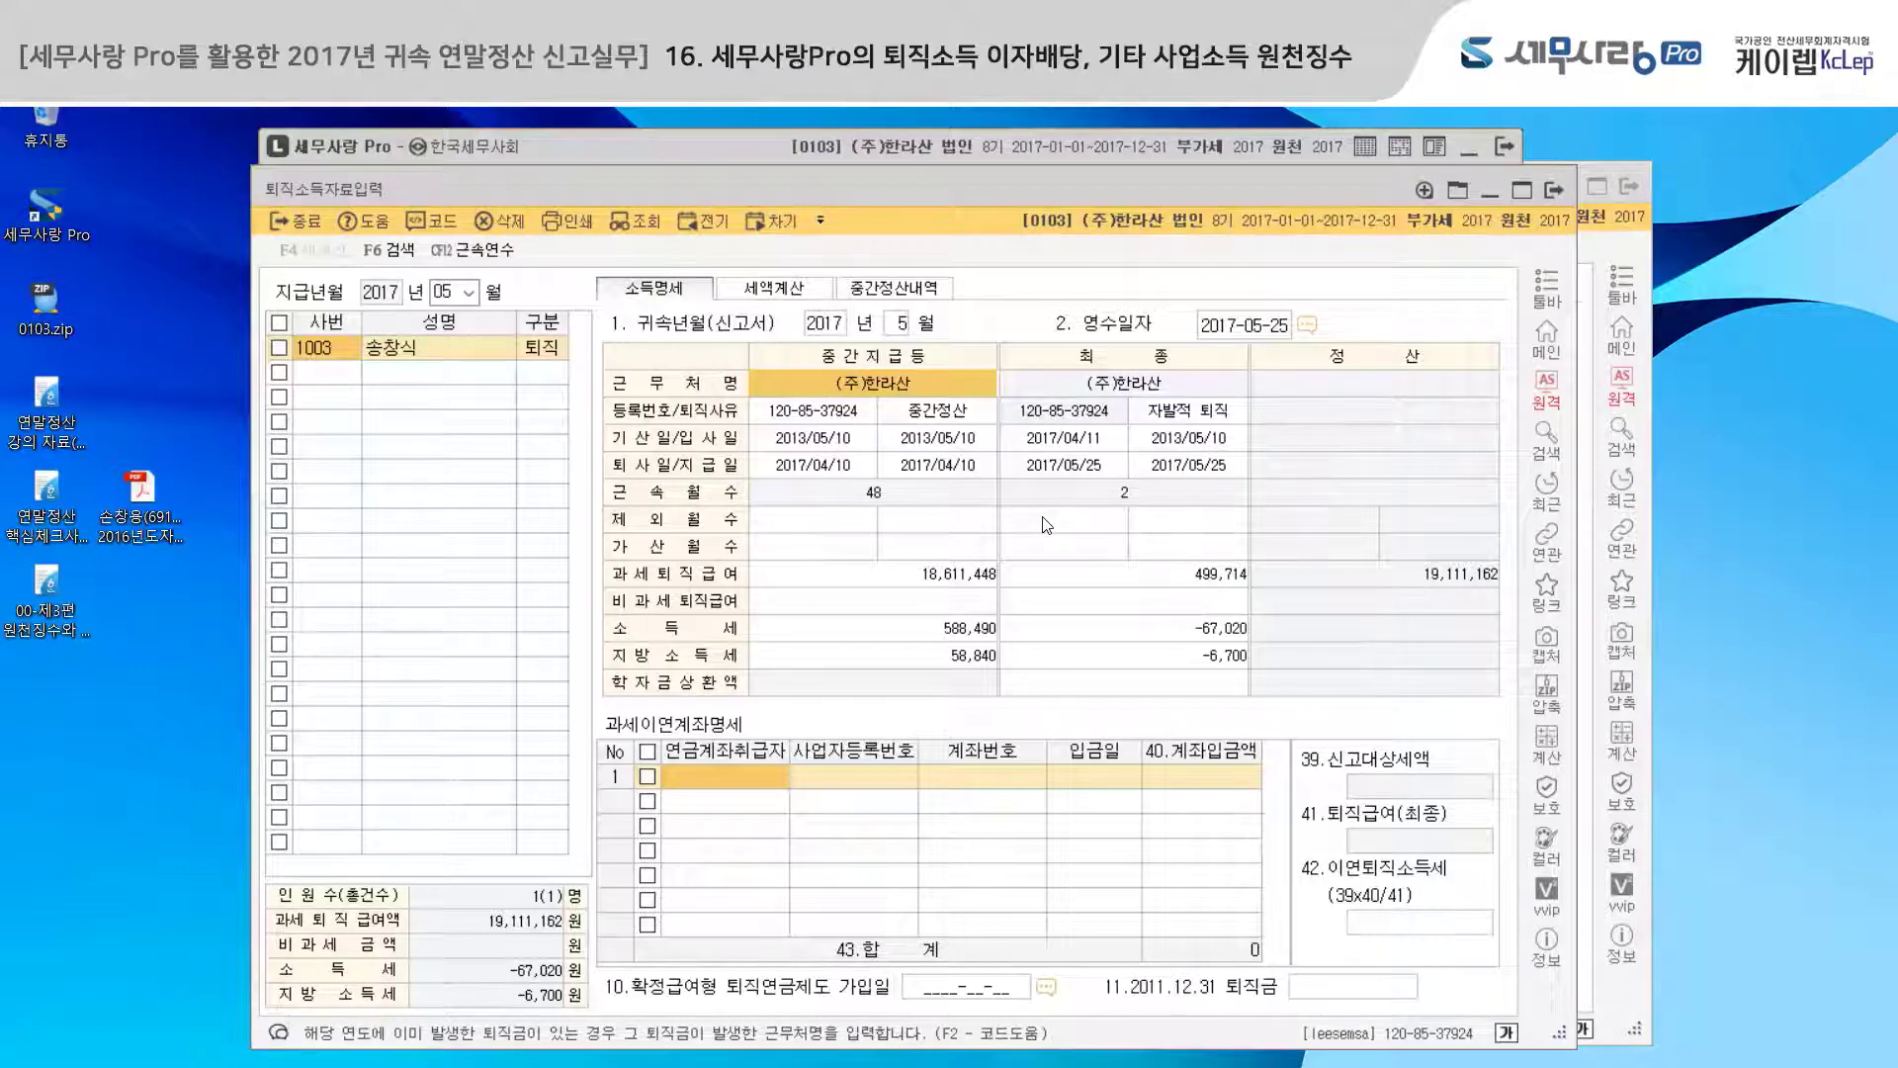
# - Close 퇴직소득자료입력, set the first listed employee's resignation date in 사원등록 to 2017-12-31, and close the registration
pyautogui.click(1556, 195)
pyautogui.click(353, 329)
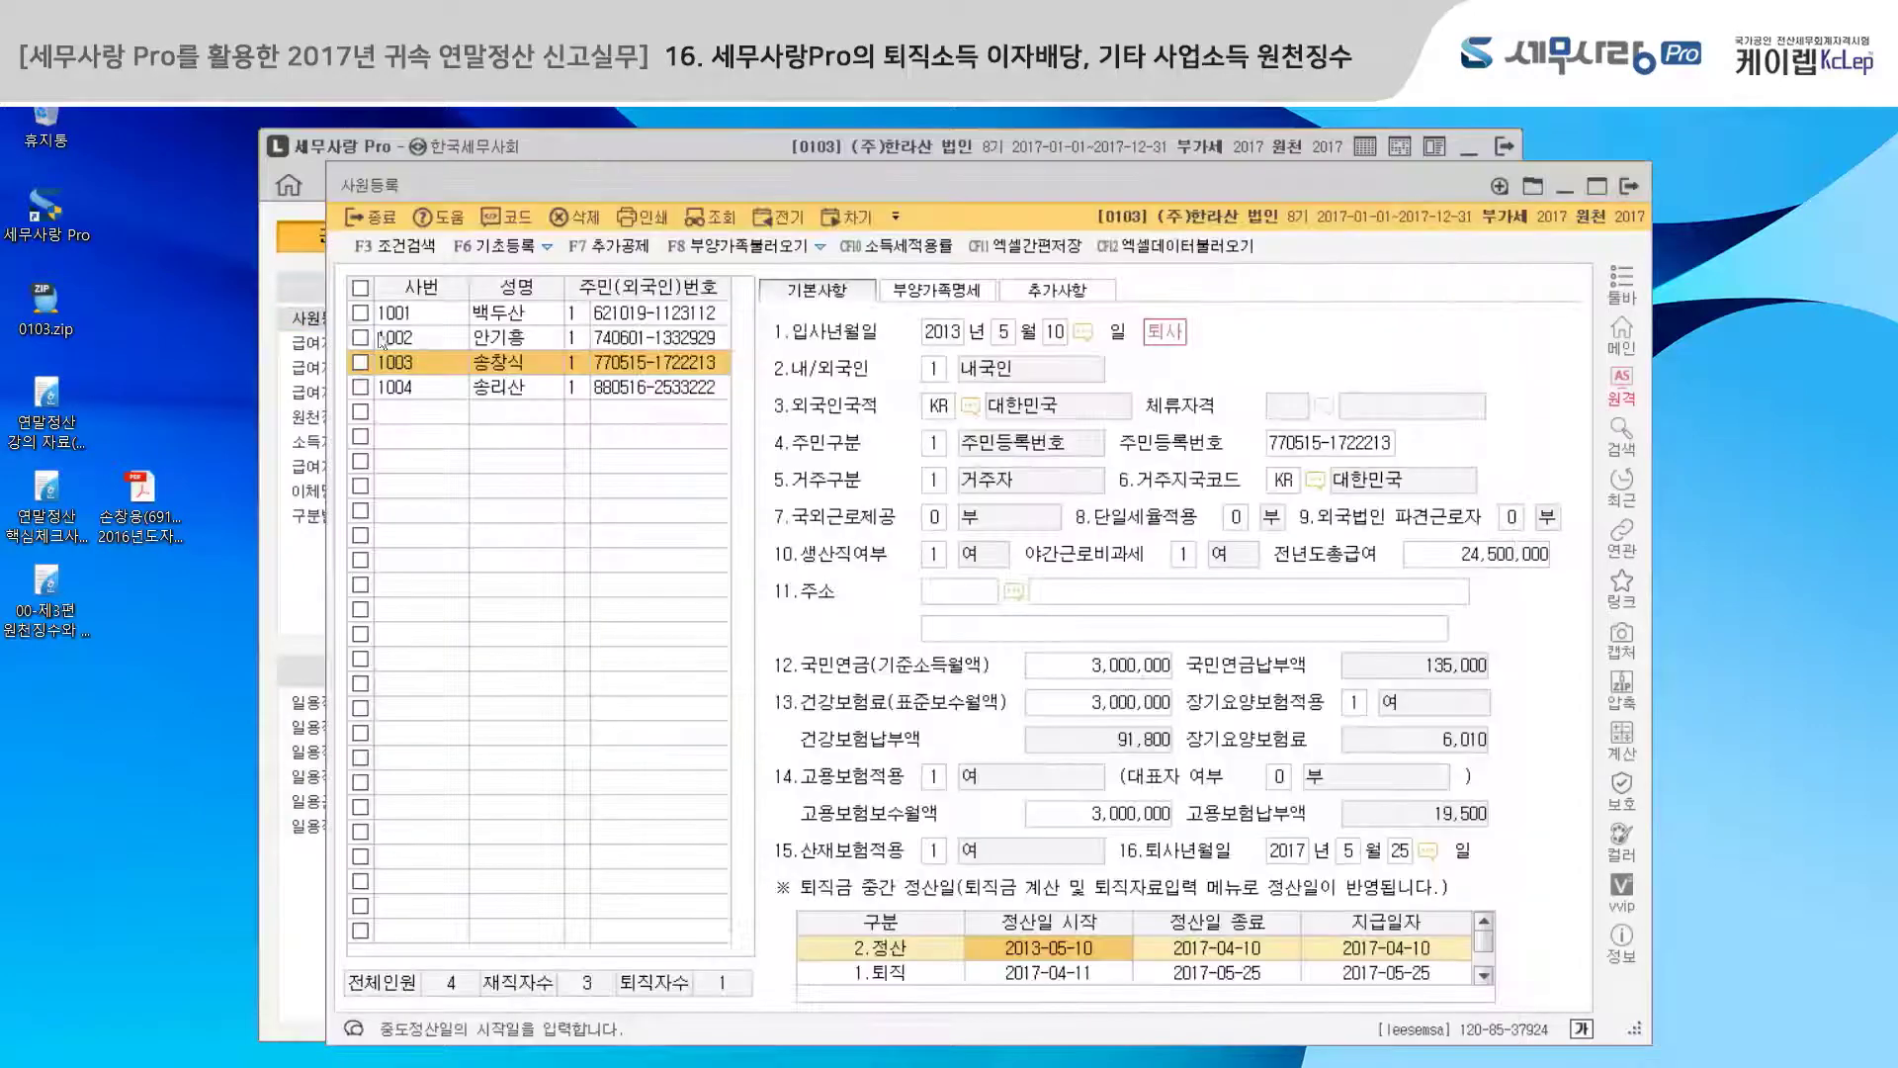
pyautogui.click(529, 313)
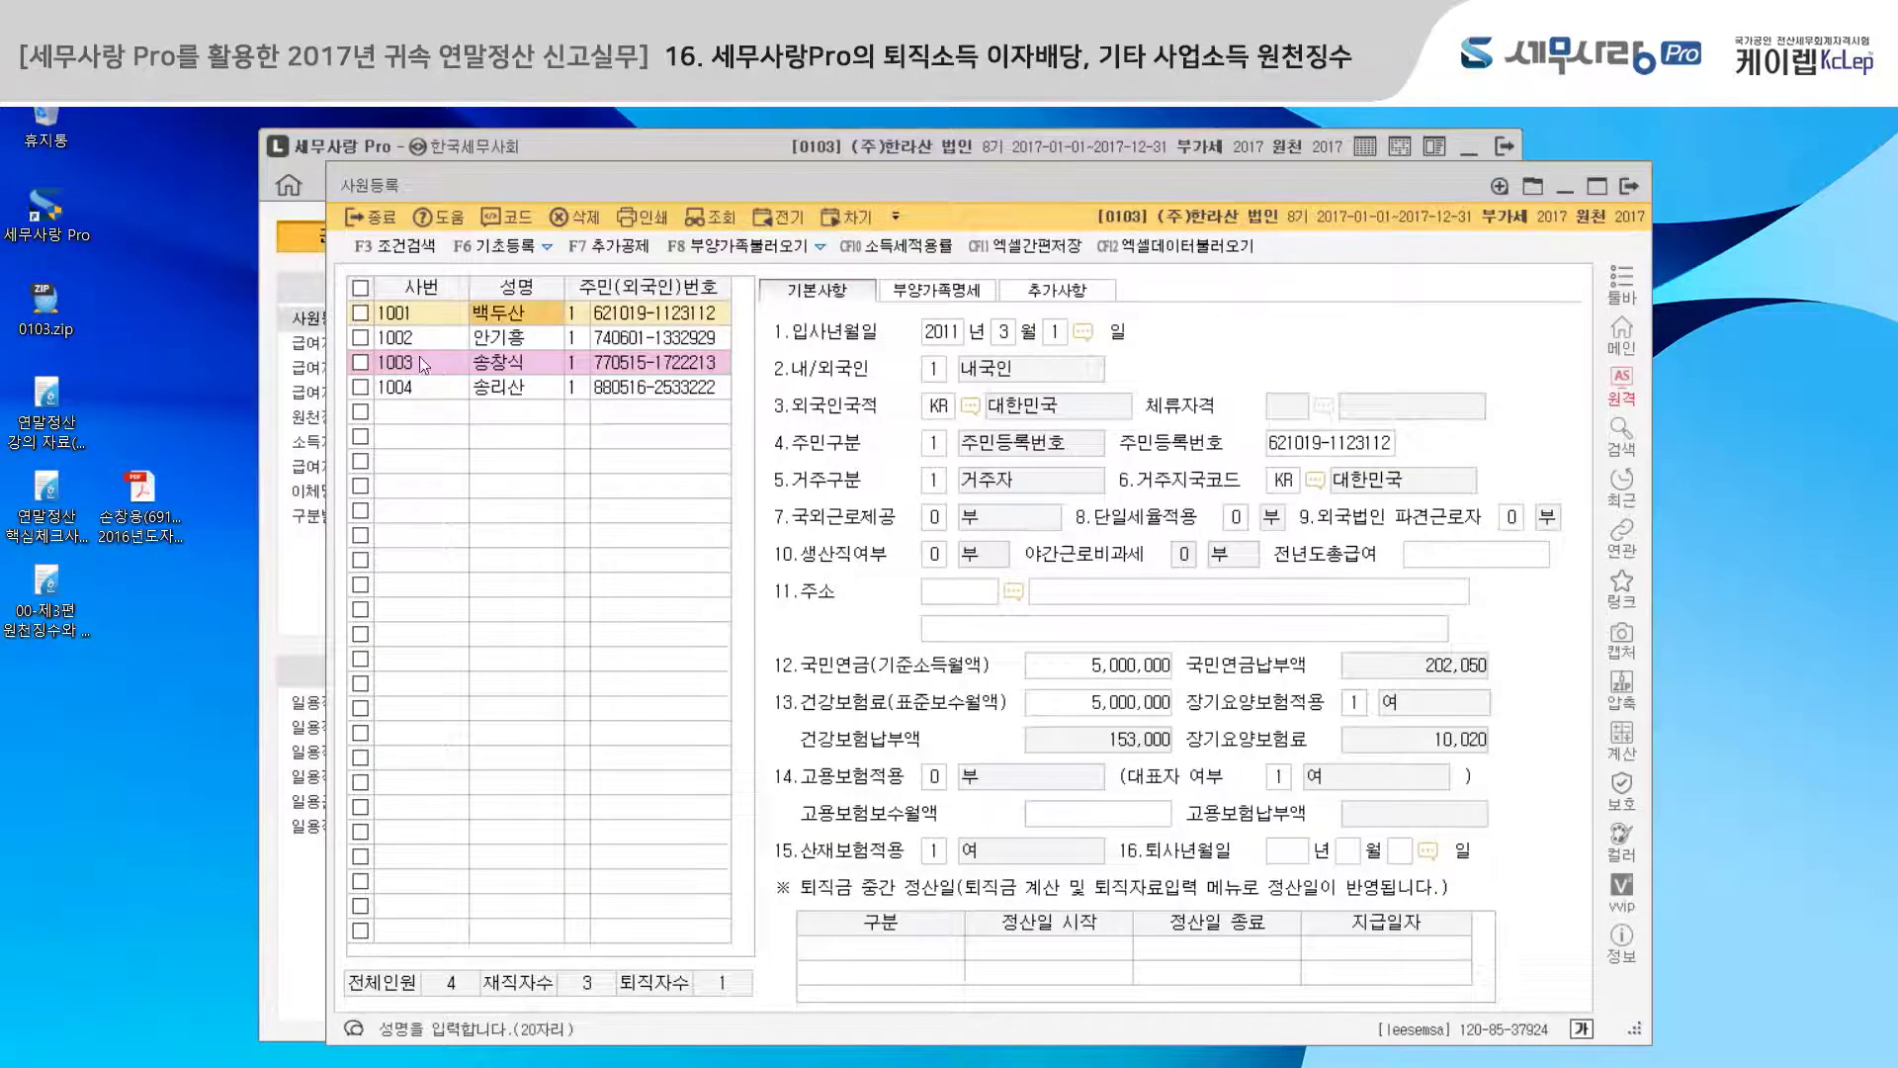
pyautogui.click(1291, 855)
pyautogui.write('2017123')
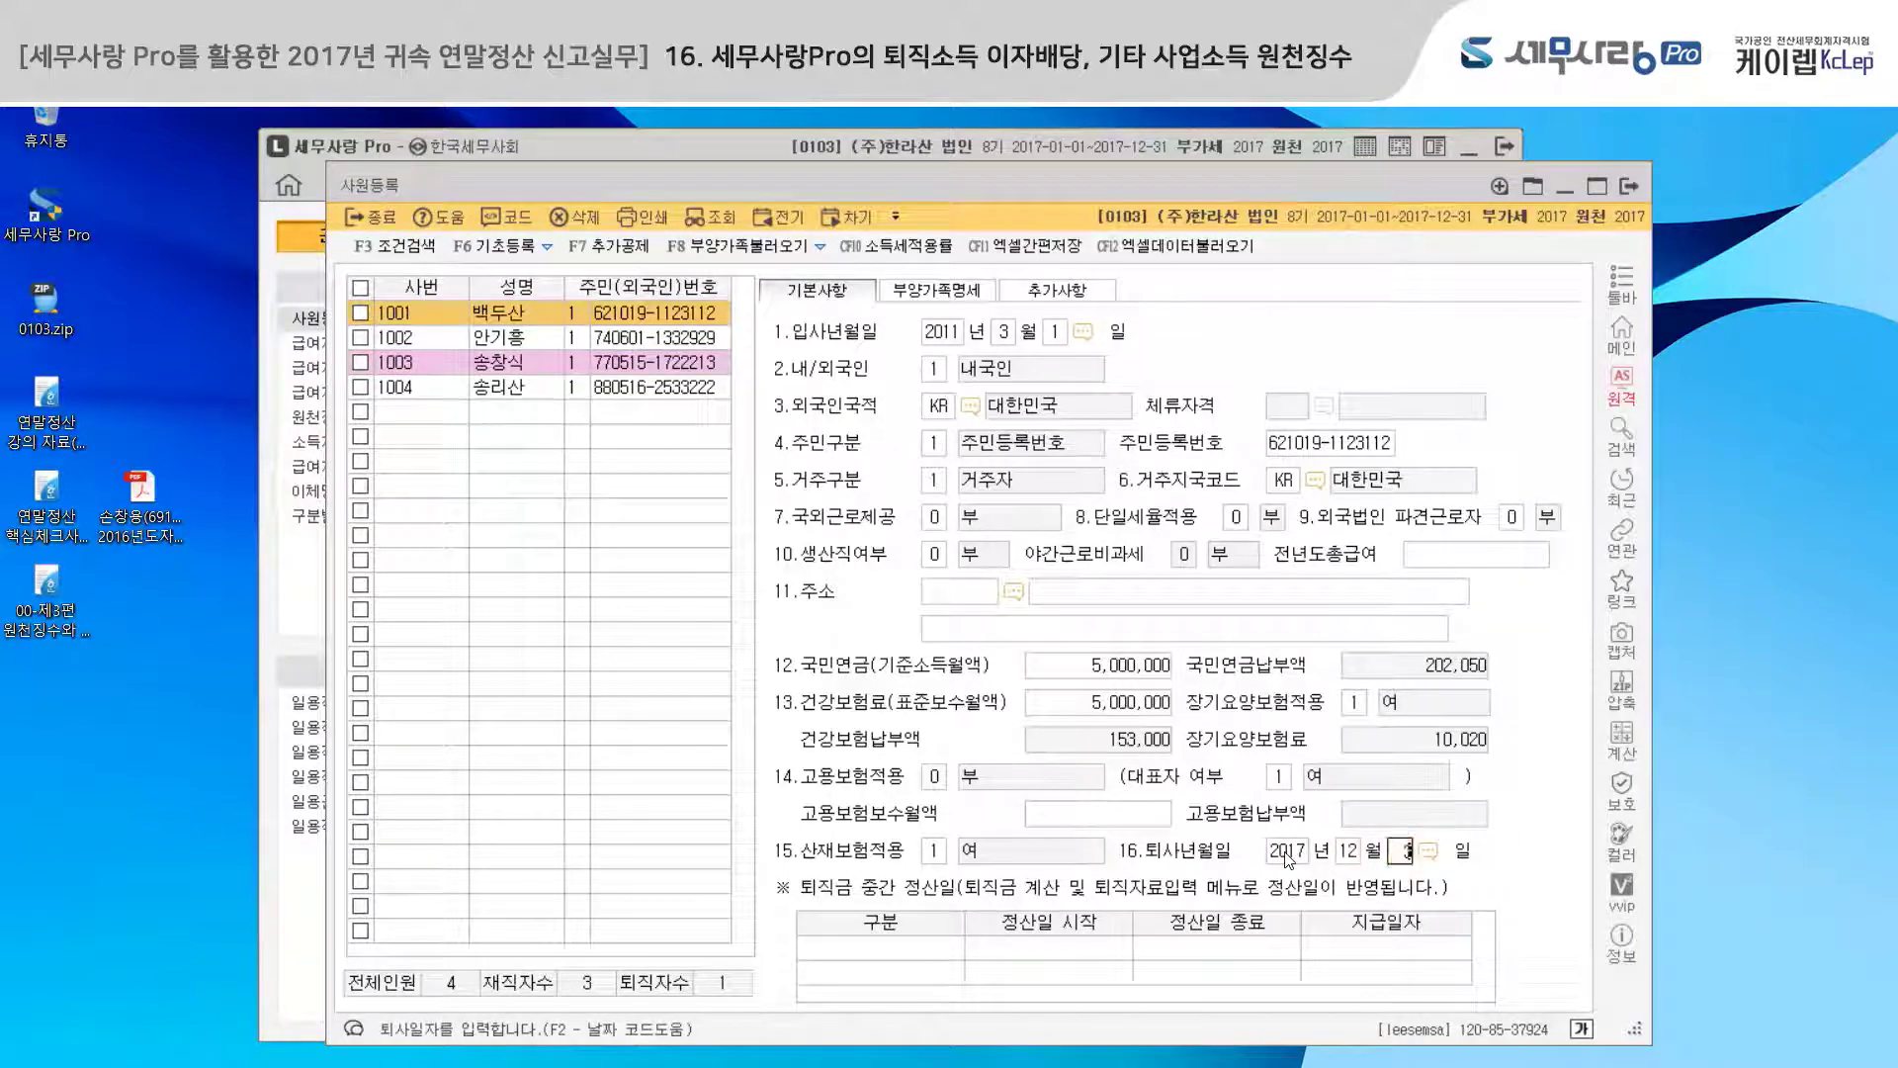
pyautogui.write('1')
pyautogui.press('Return')
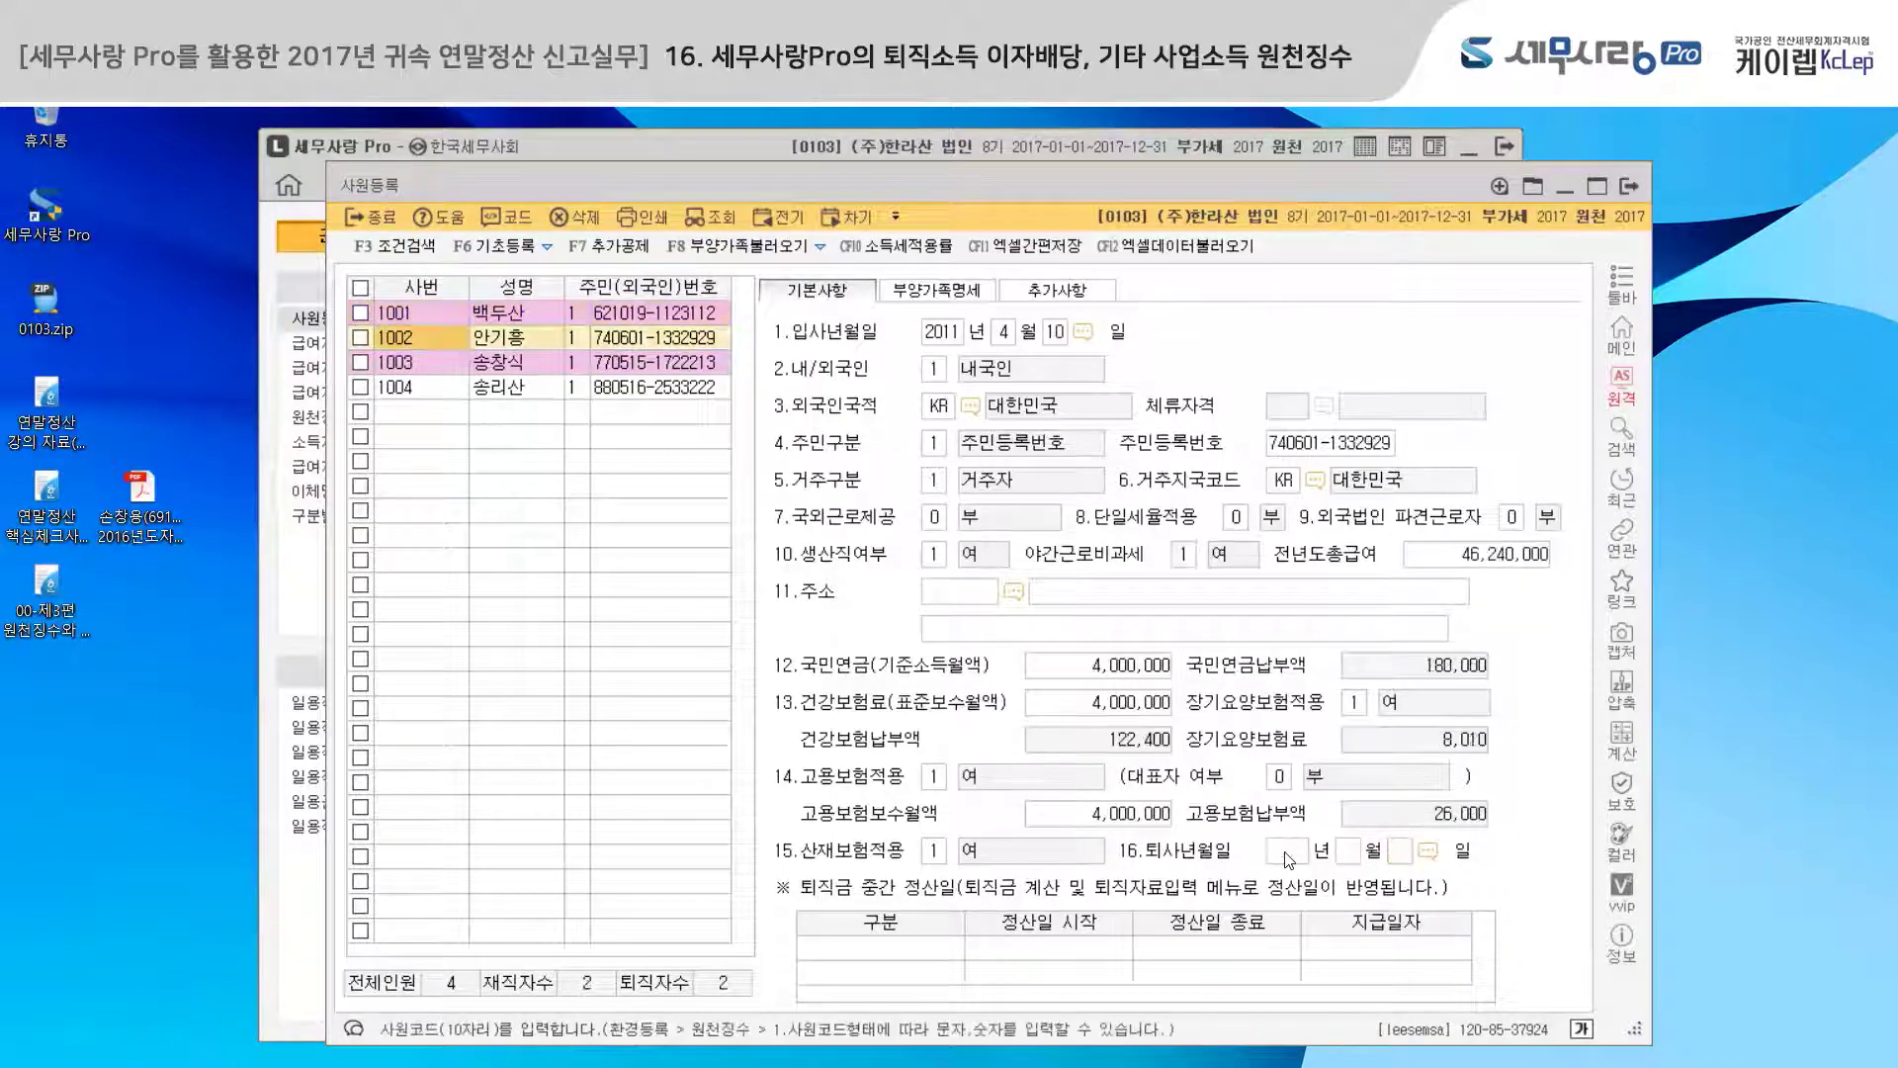
pyautogui.click(532, 317)
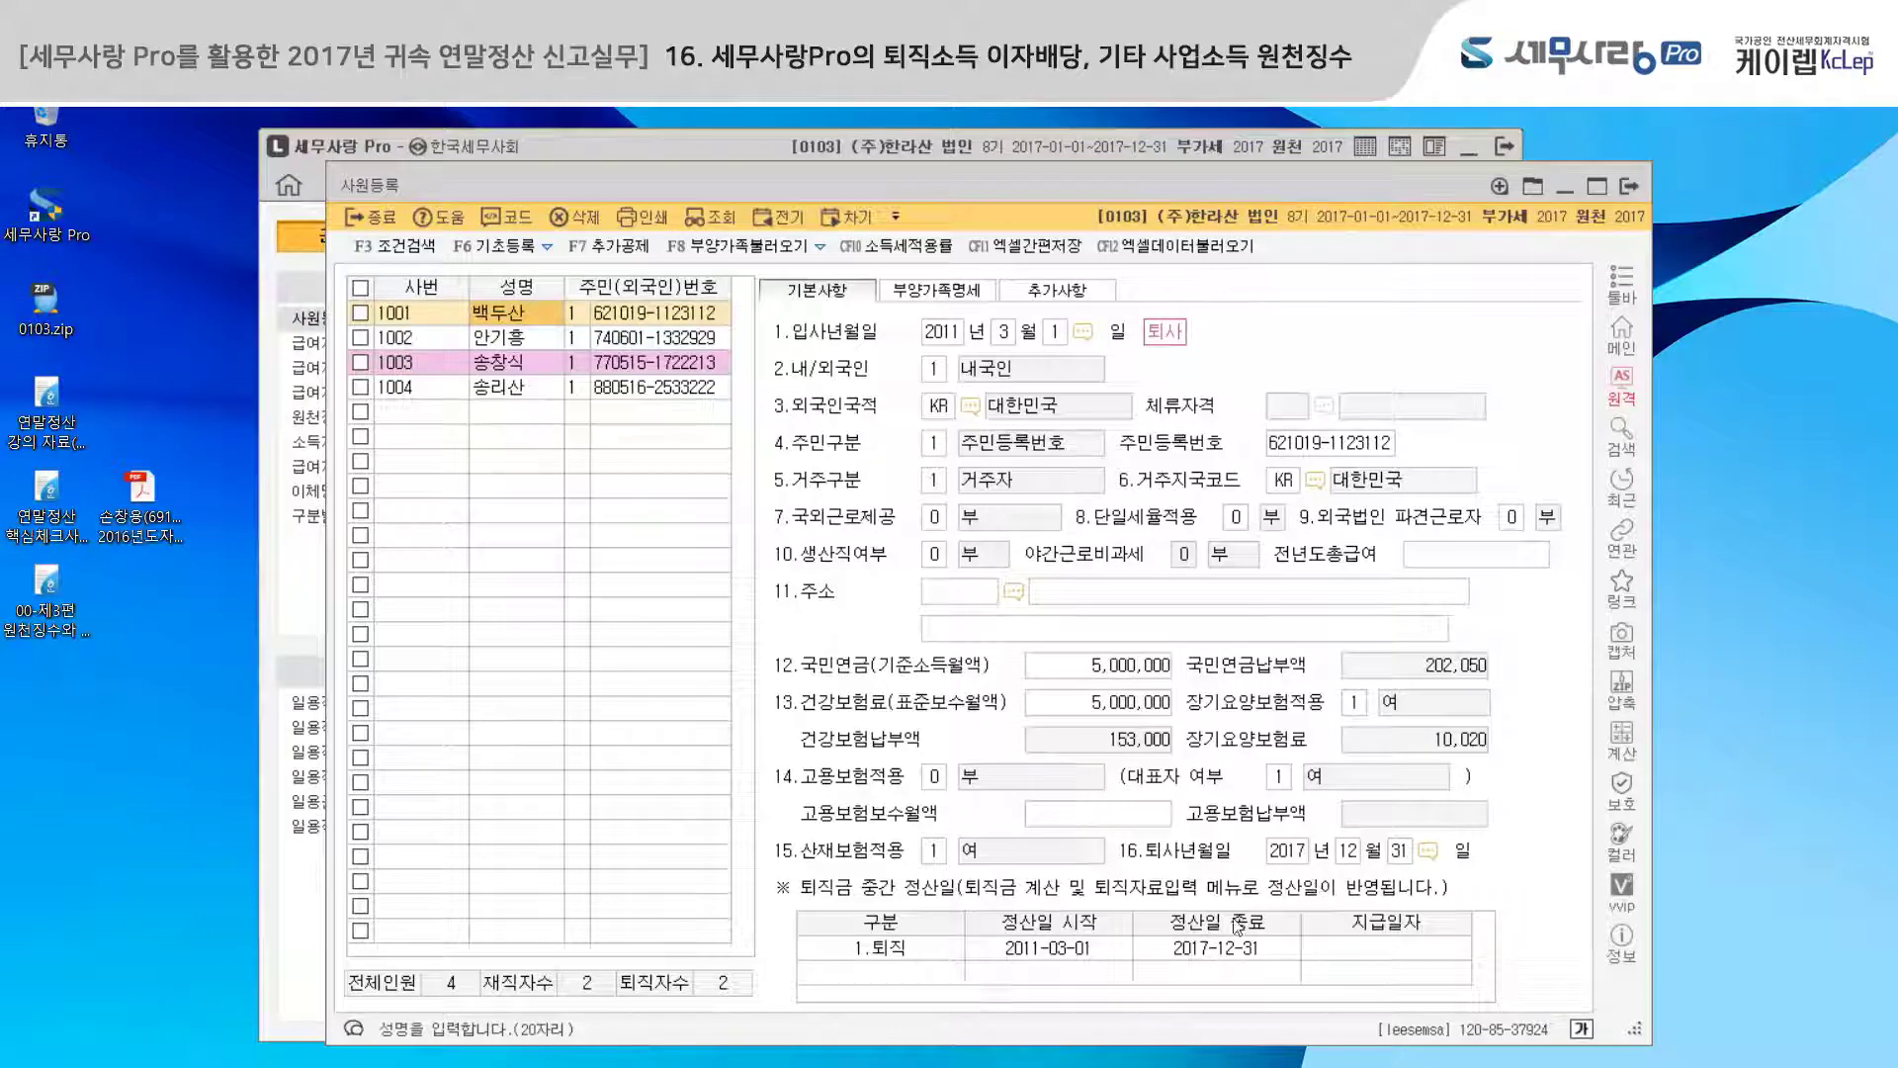
pyautogui.click(1631, 188)
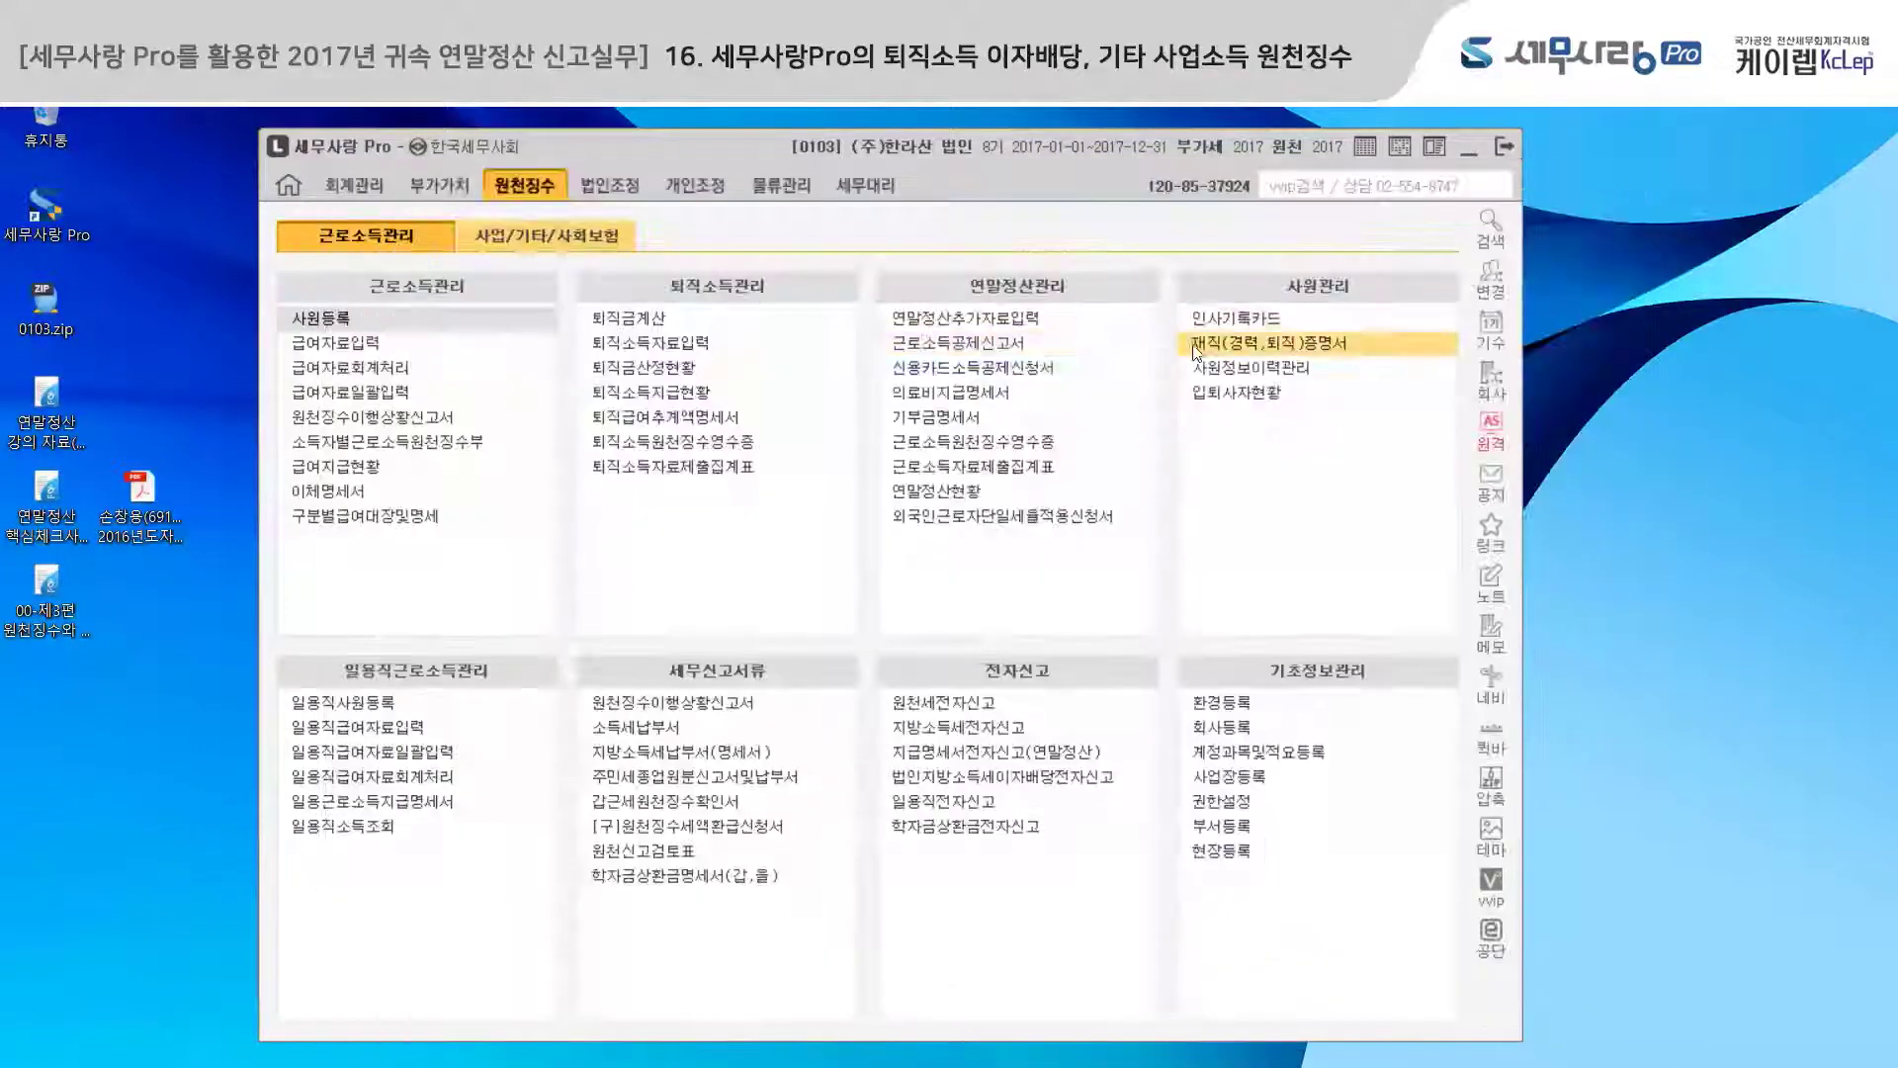
# - Add the newly resigned employee's 퇴직 record for 2011/03/01~2017/12/31 in 퇴직금계산 and close it
pyautogui.click(664, 319)
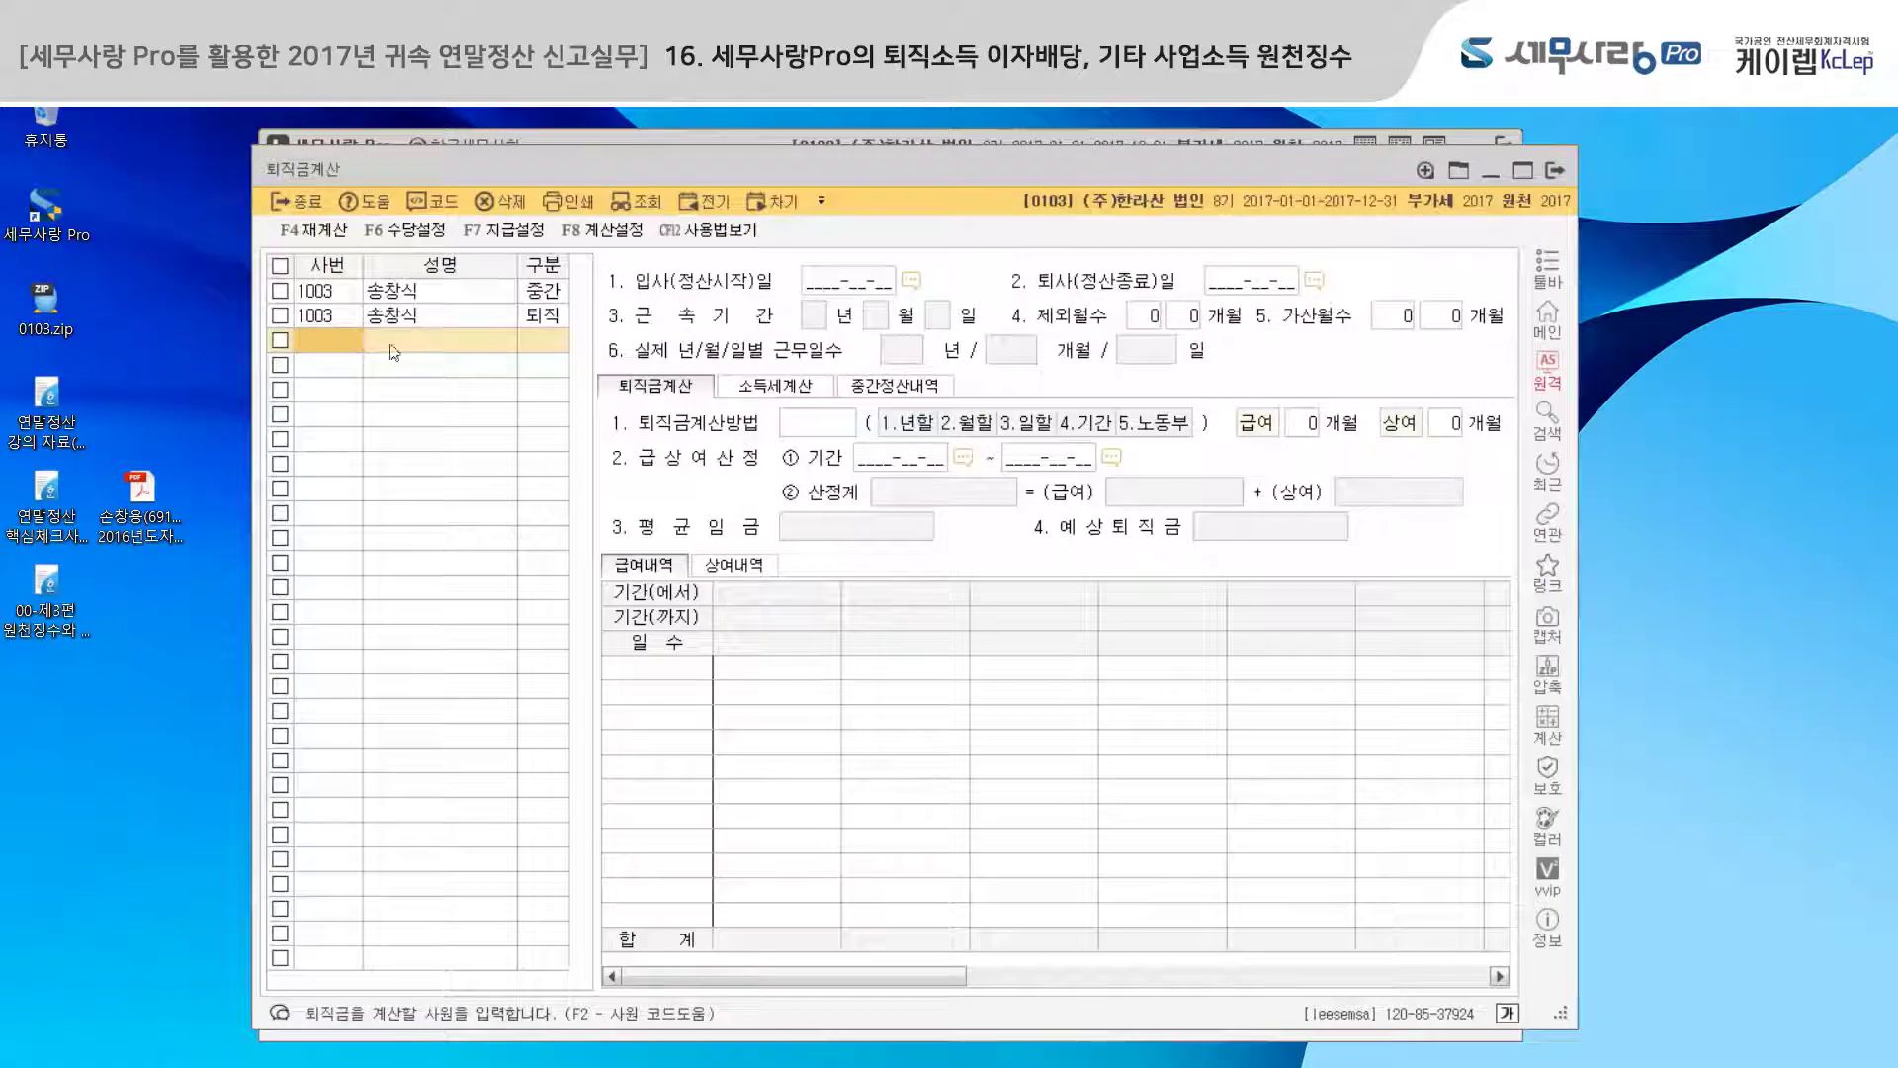
pyautogui.click(435, 202)
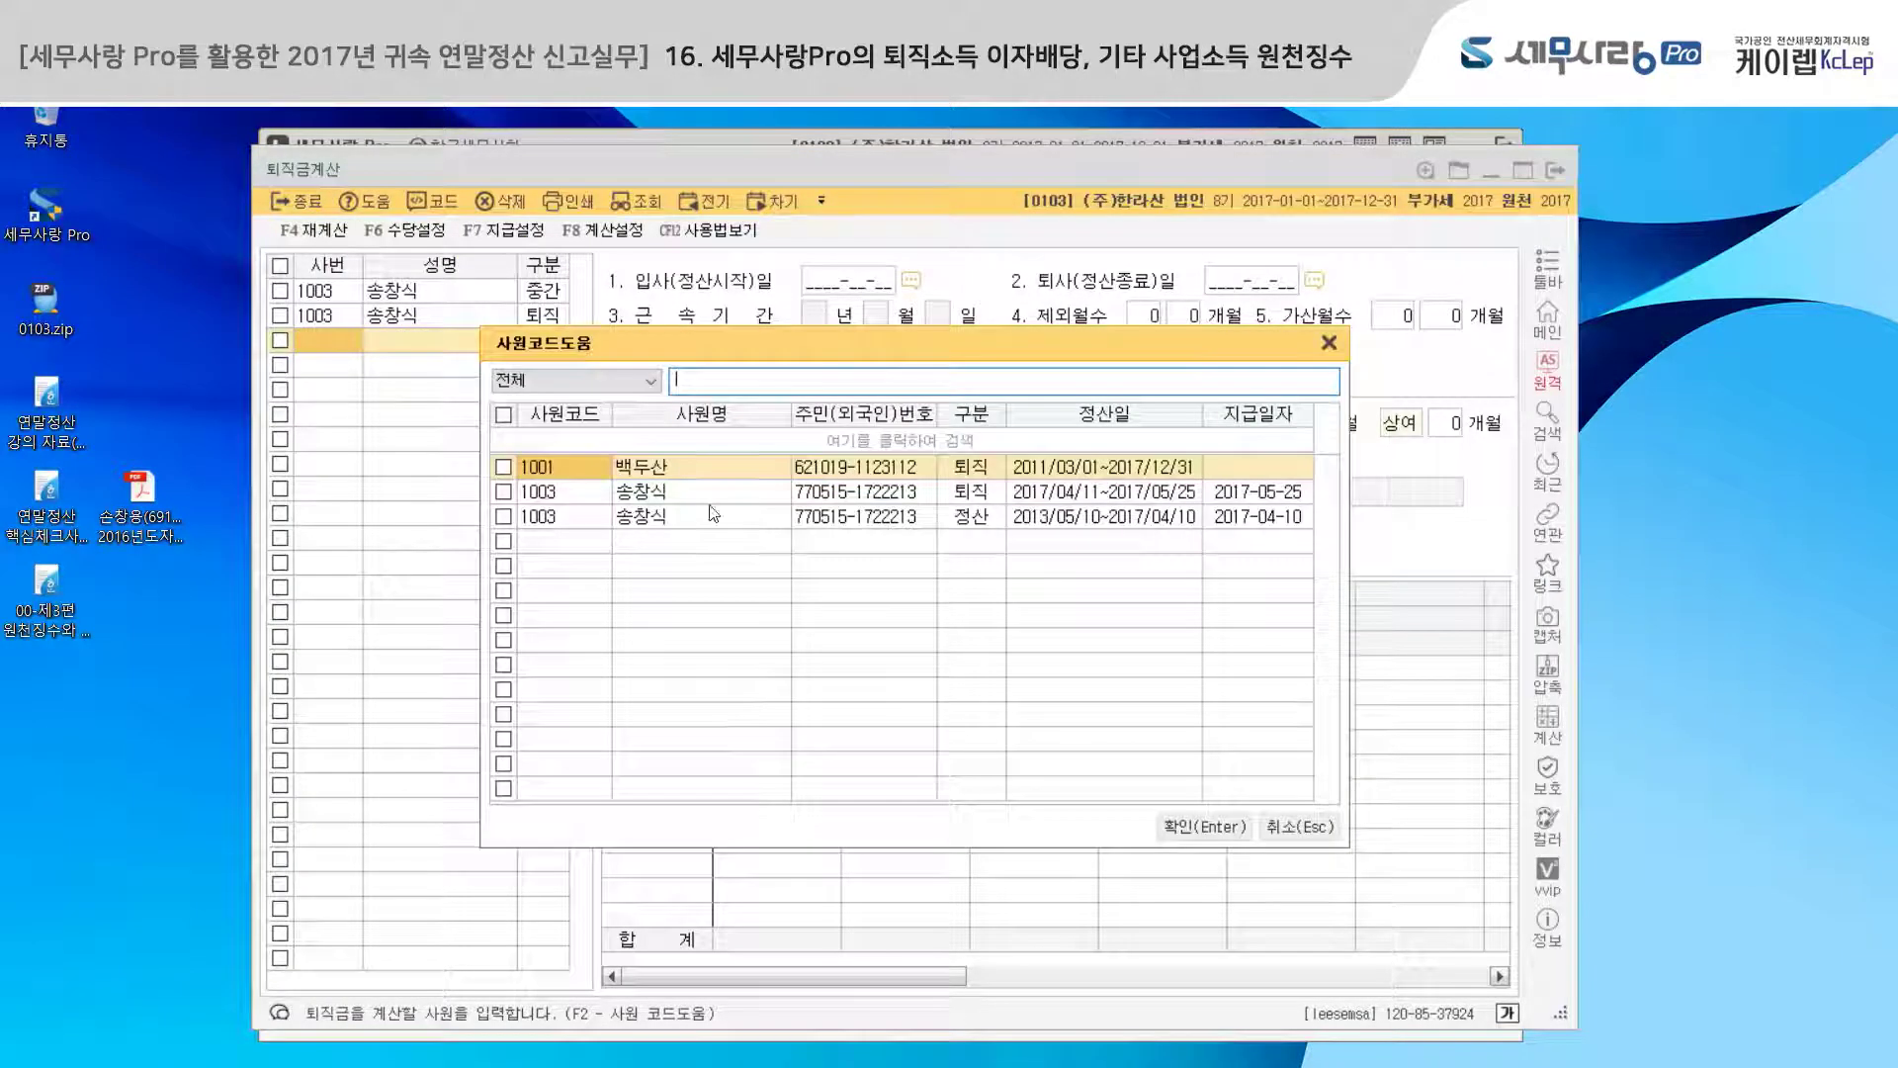
pyautogui.click(1208, 827)
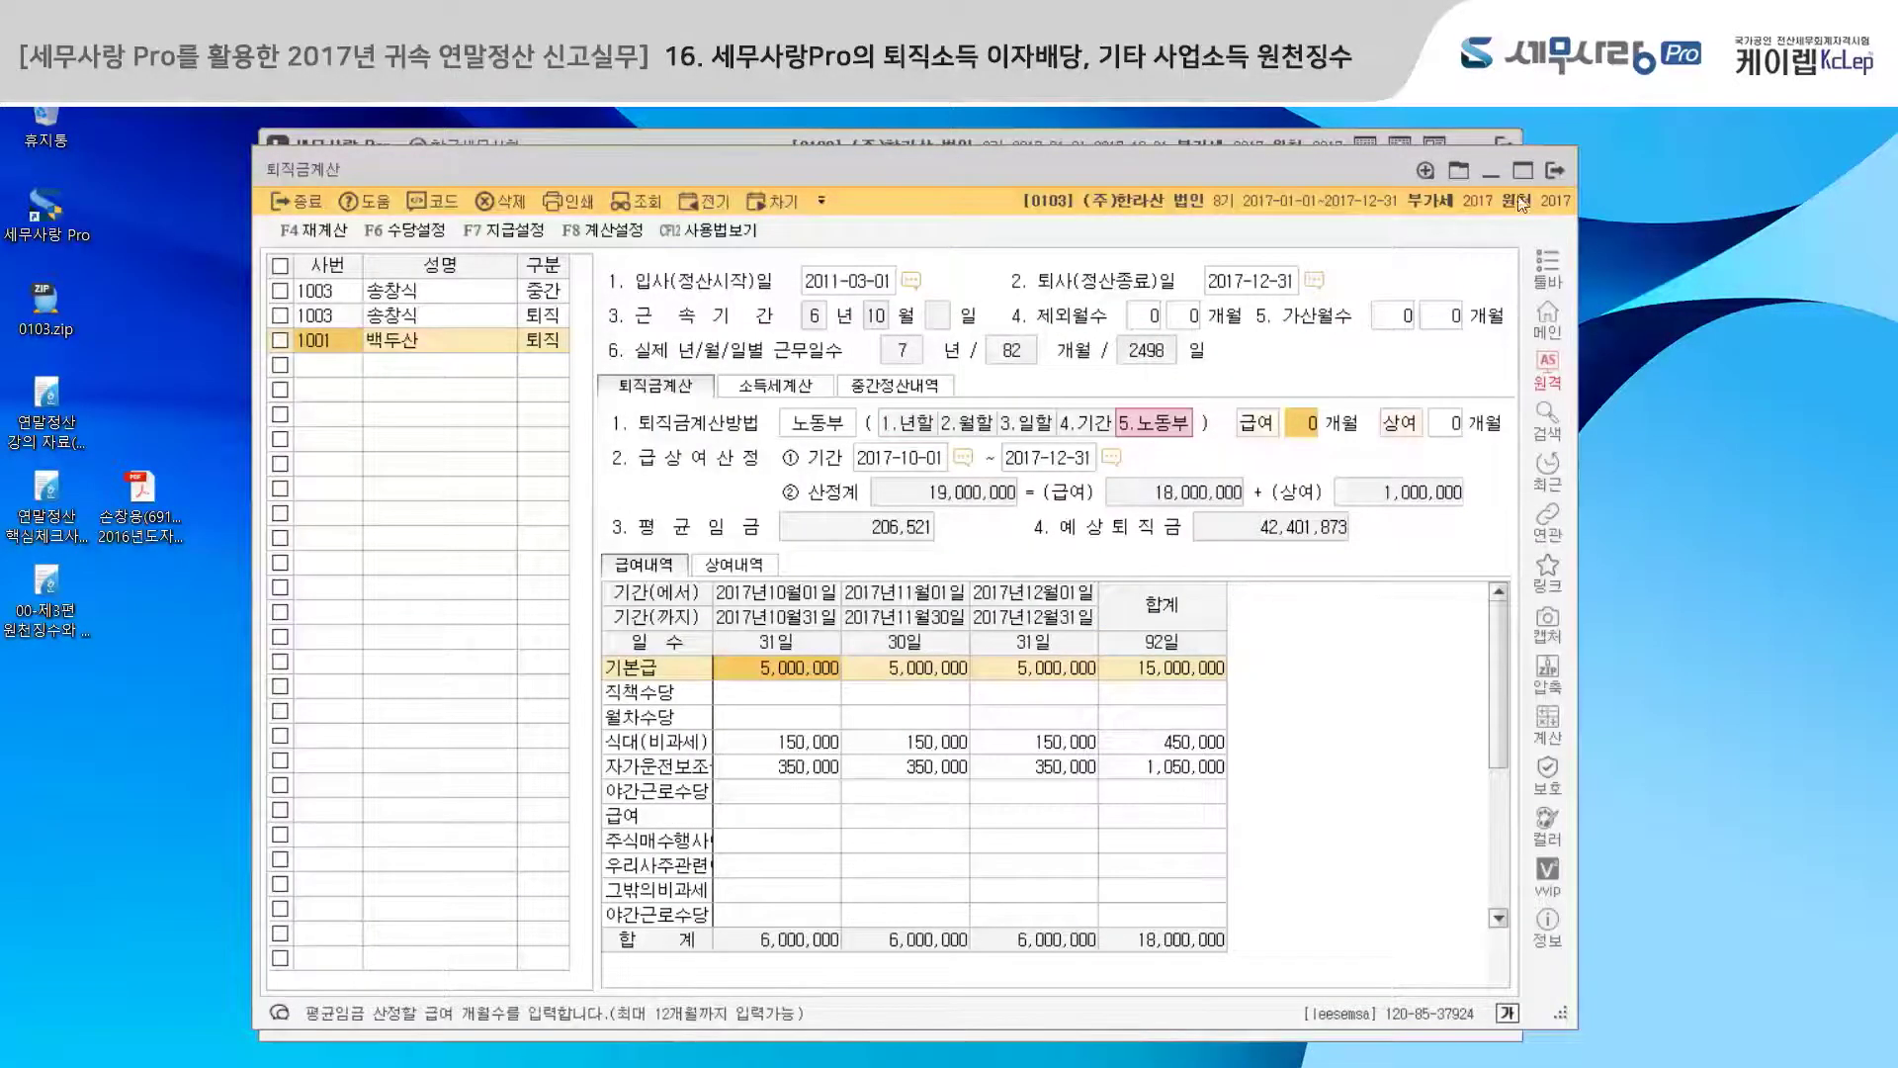
pyautogui.click(1560, 169)
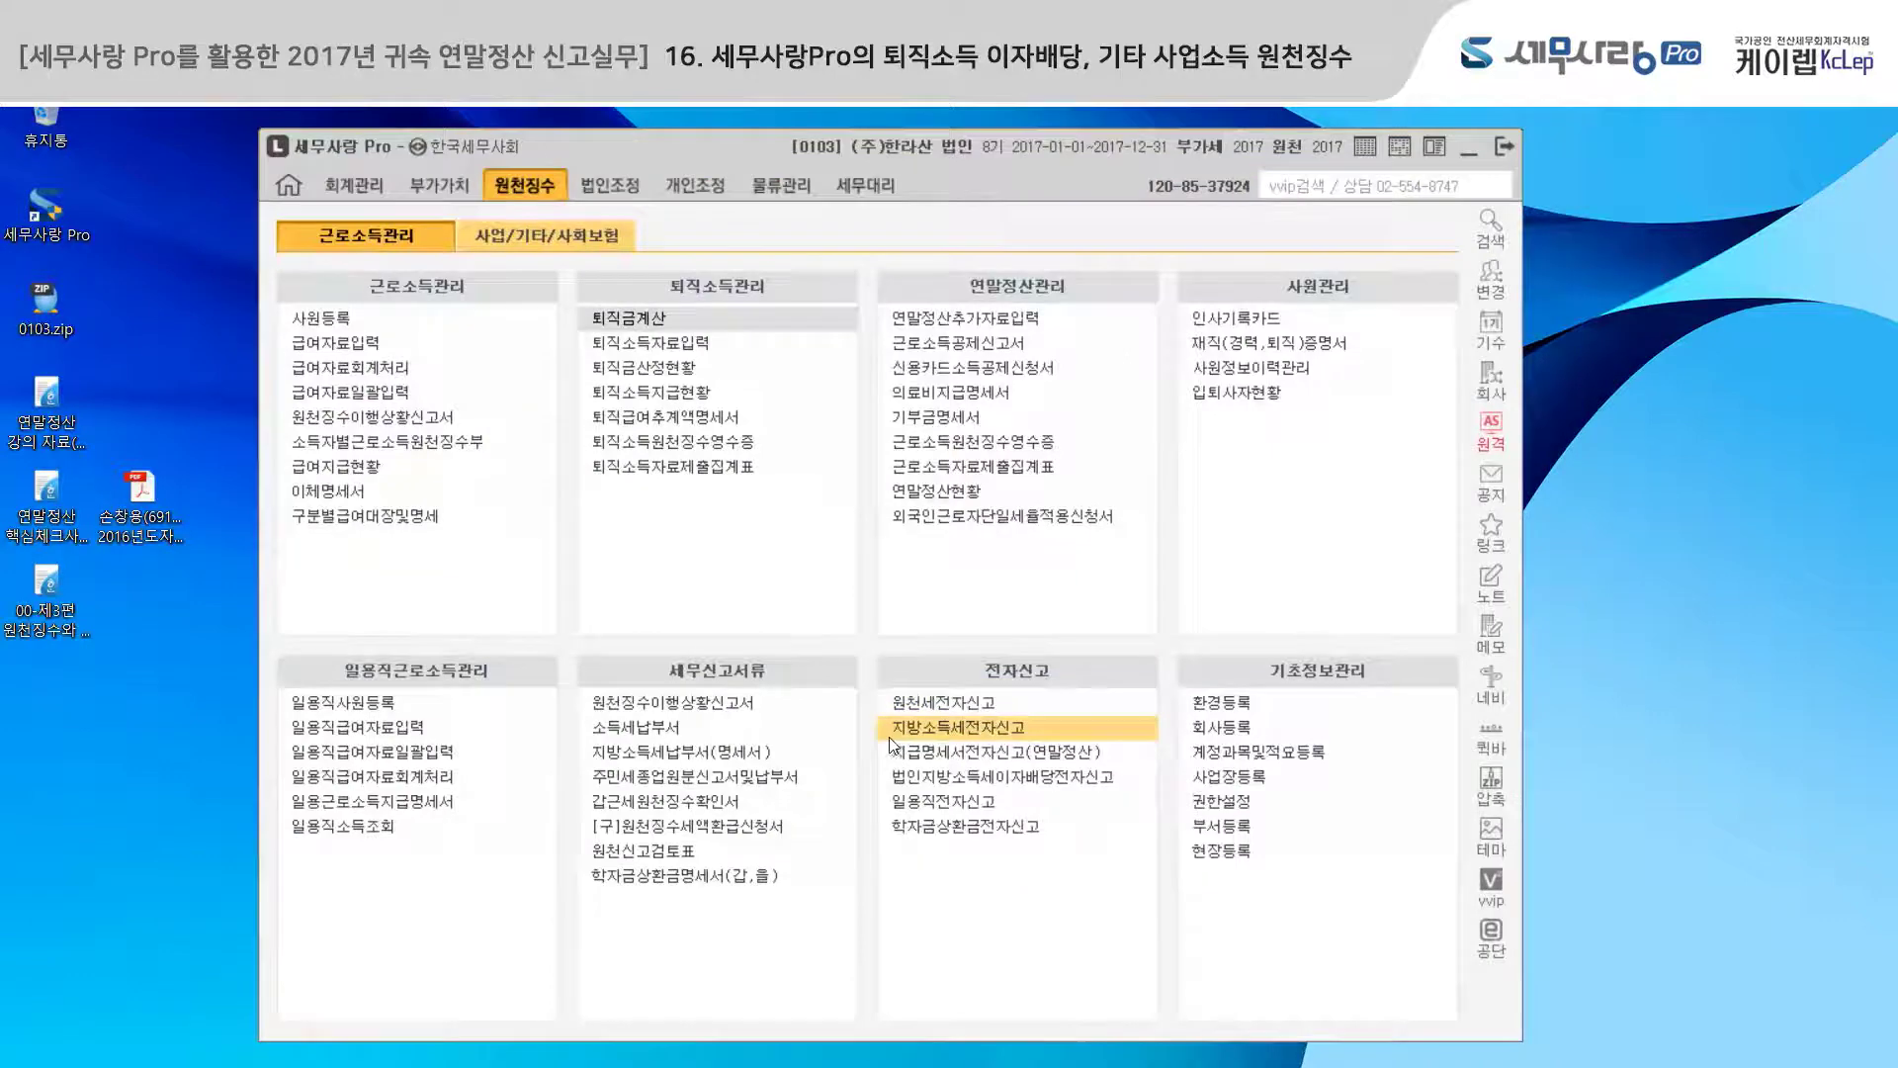
# - Load the employee's severance income entry for payment month 2017-12 in 퇴직소득자료입력 and choose 임원퇴직 as the retirement reason
pyautogui.click(714, 354)
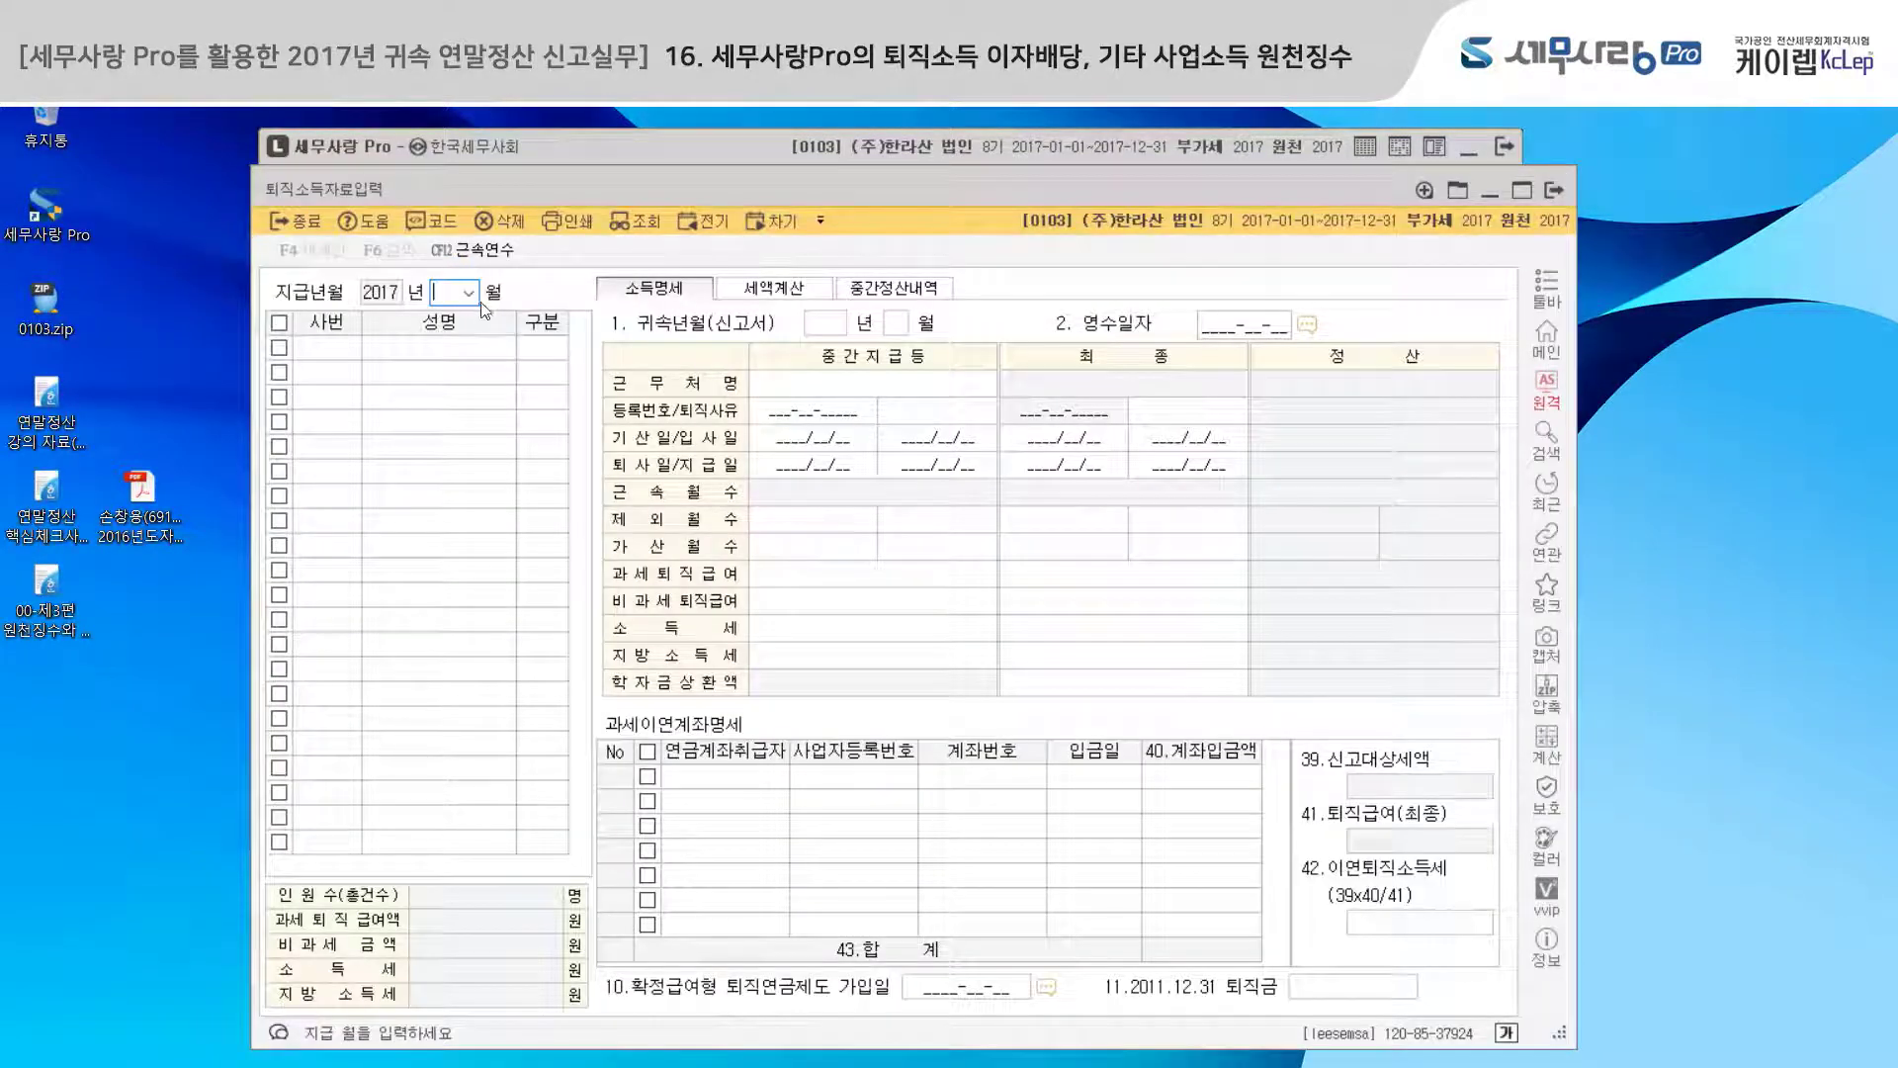
pyautogui.click(469, 293)
pyautogui.click(467, 508)
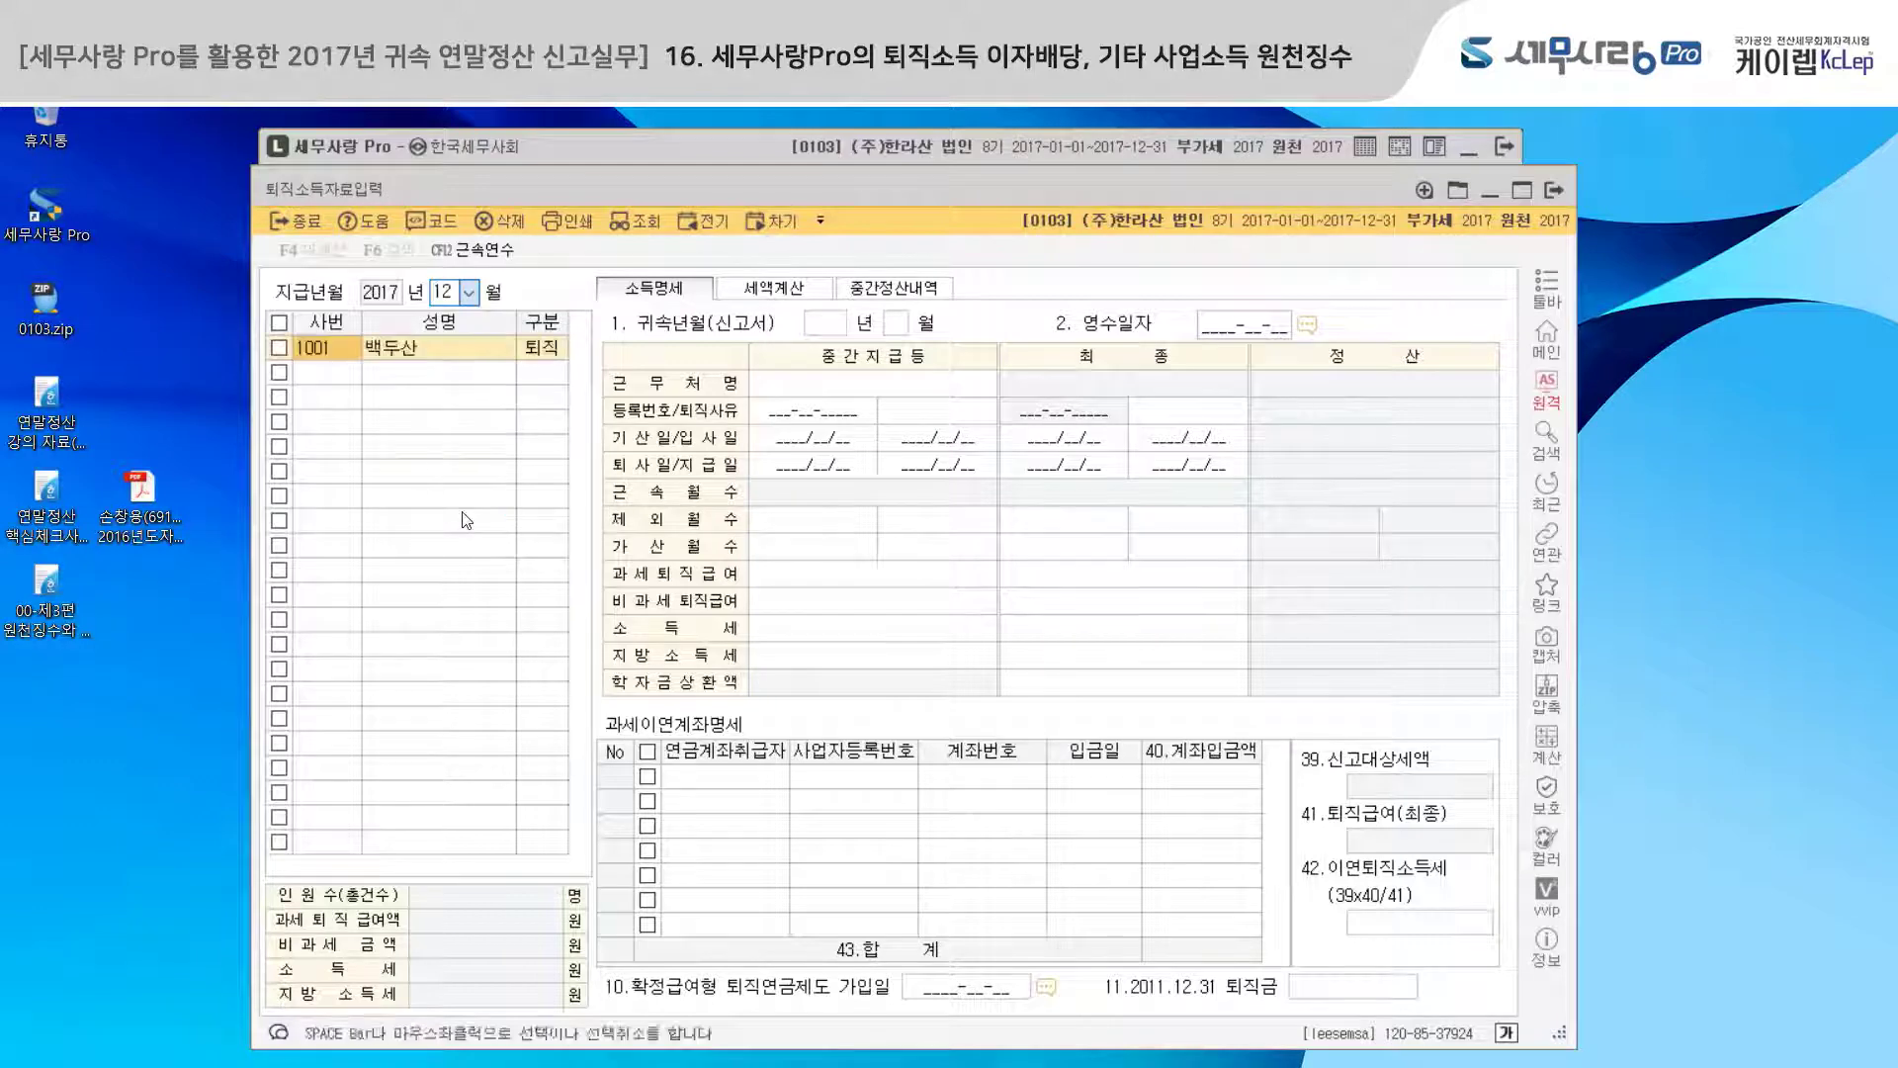
pyautogui.click(421, 352)
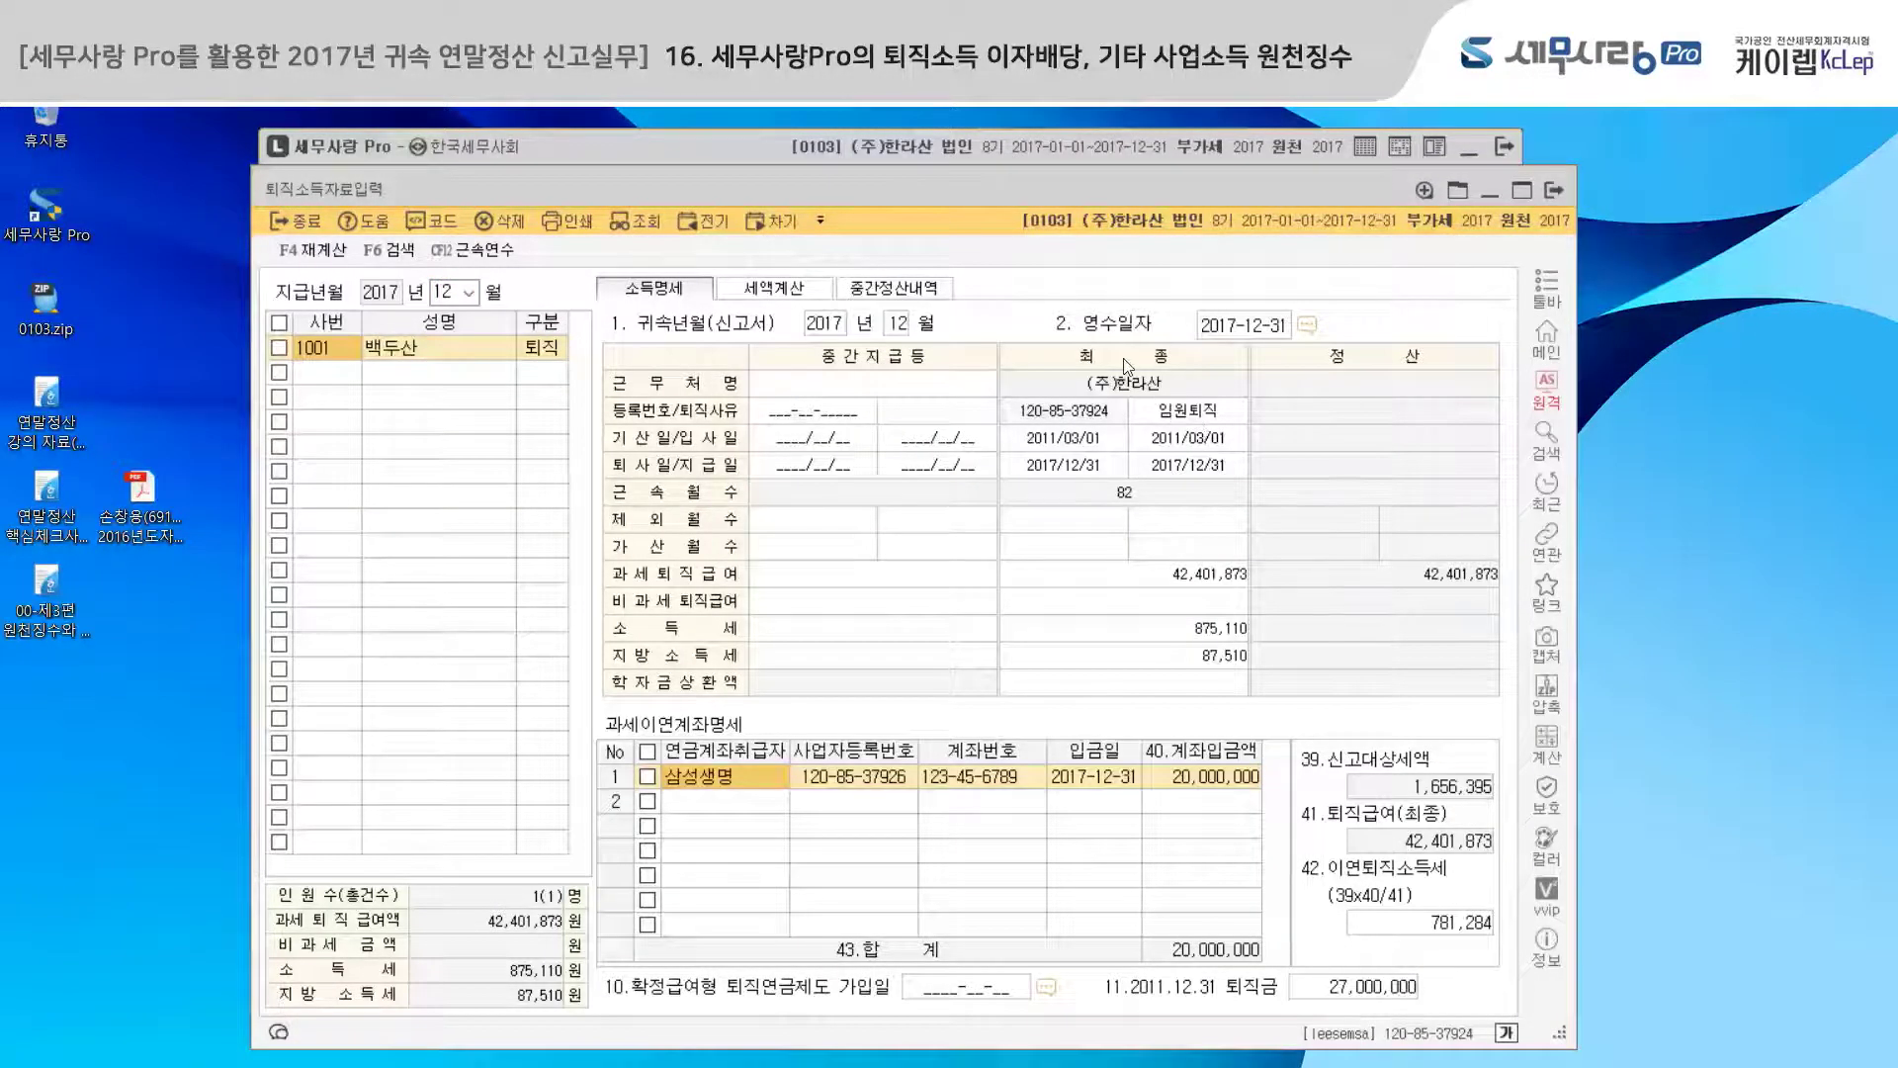
pyautogui.click(1179, 417)
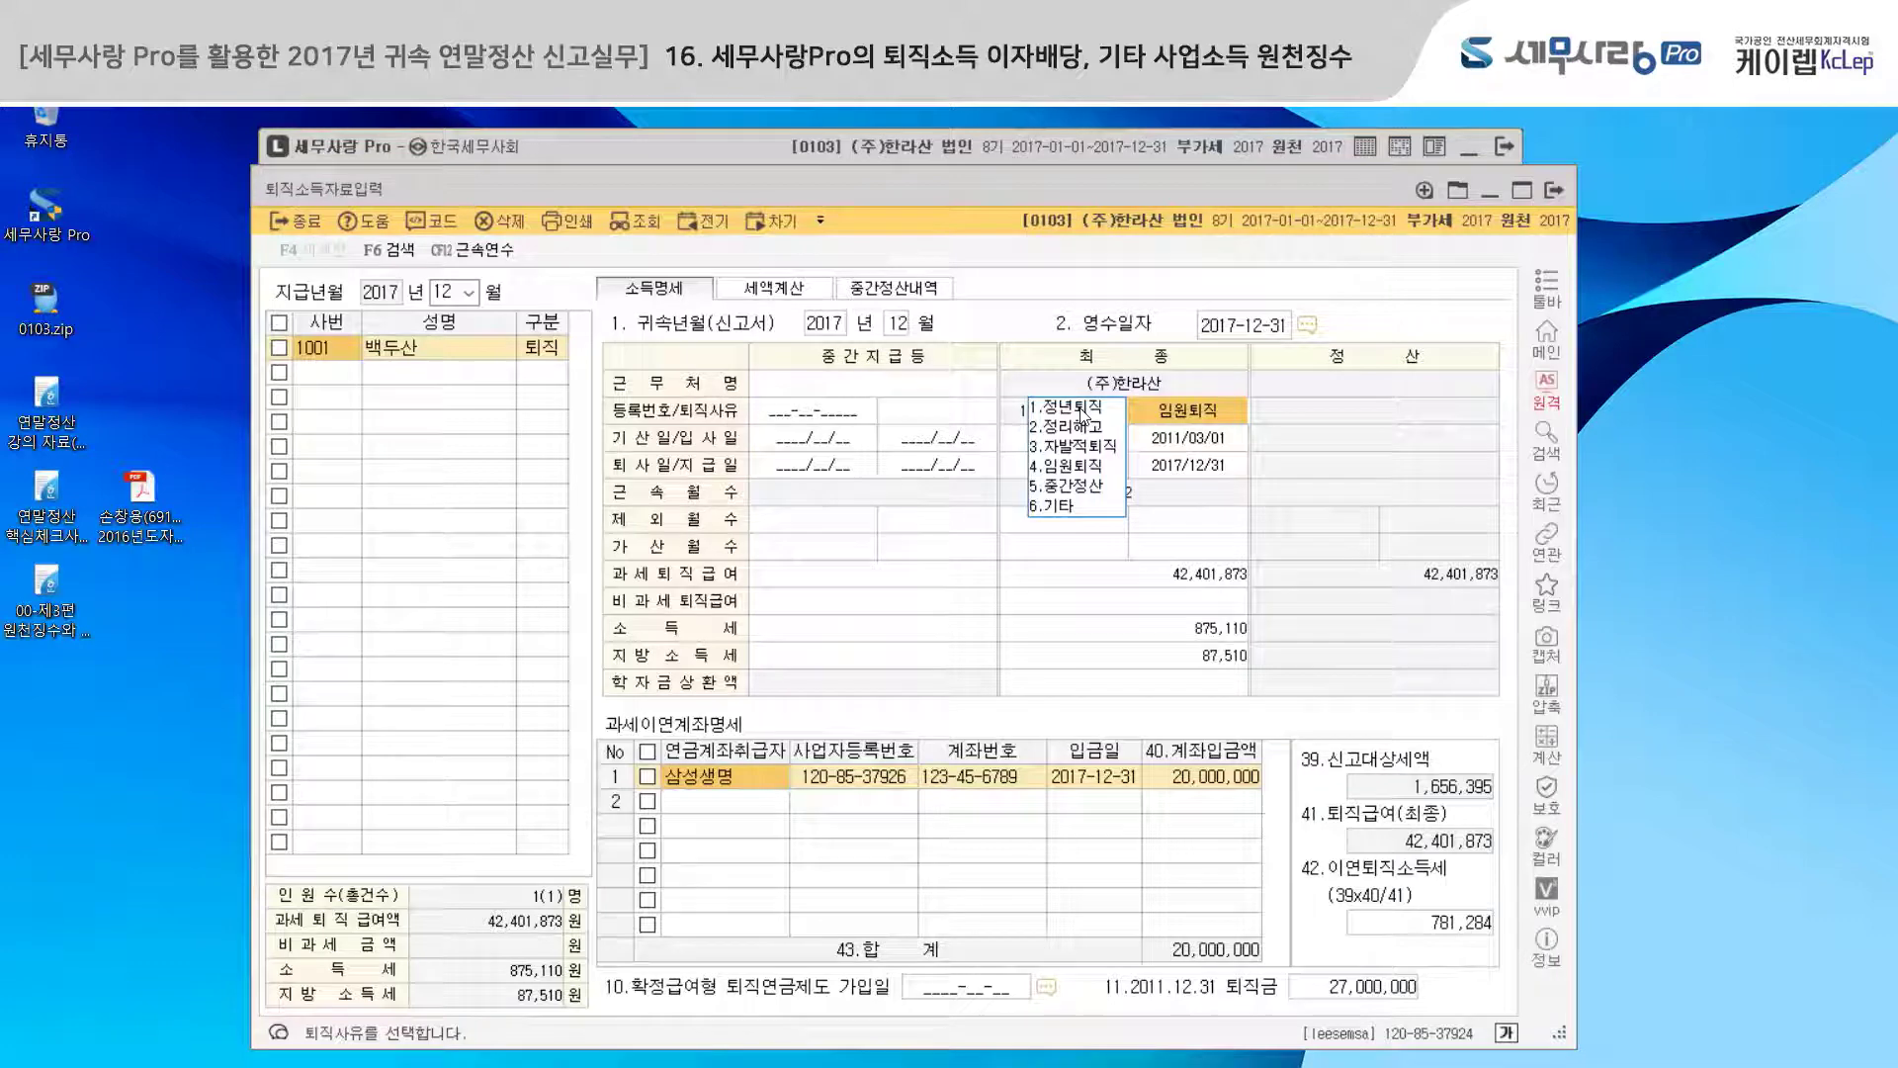
pyautogui.click(1077, 468)
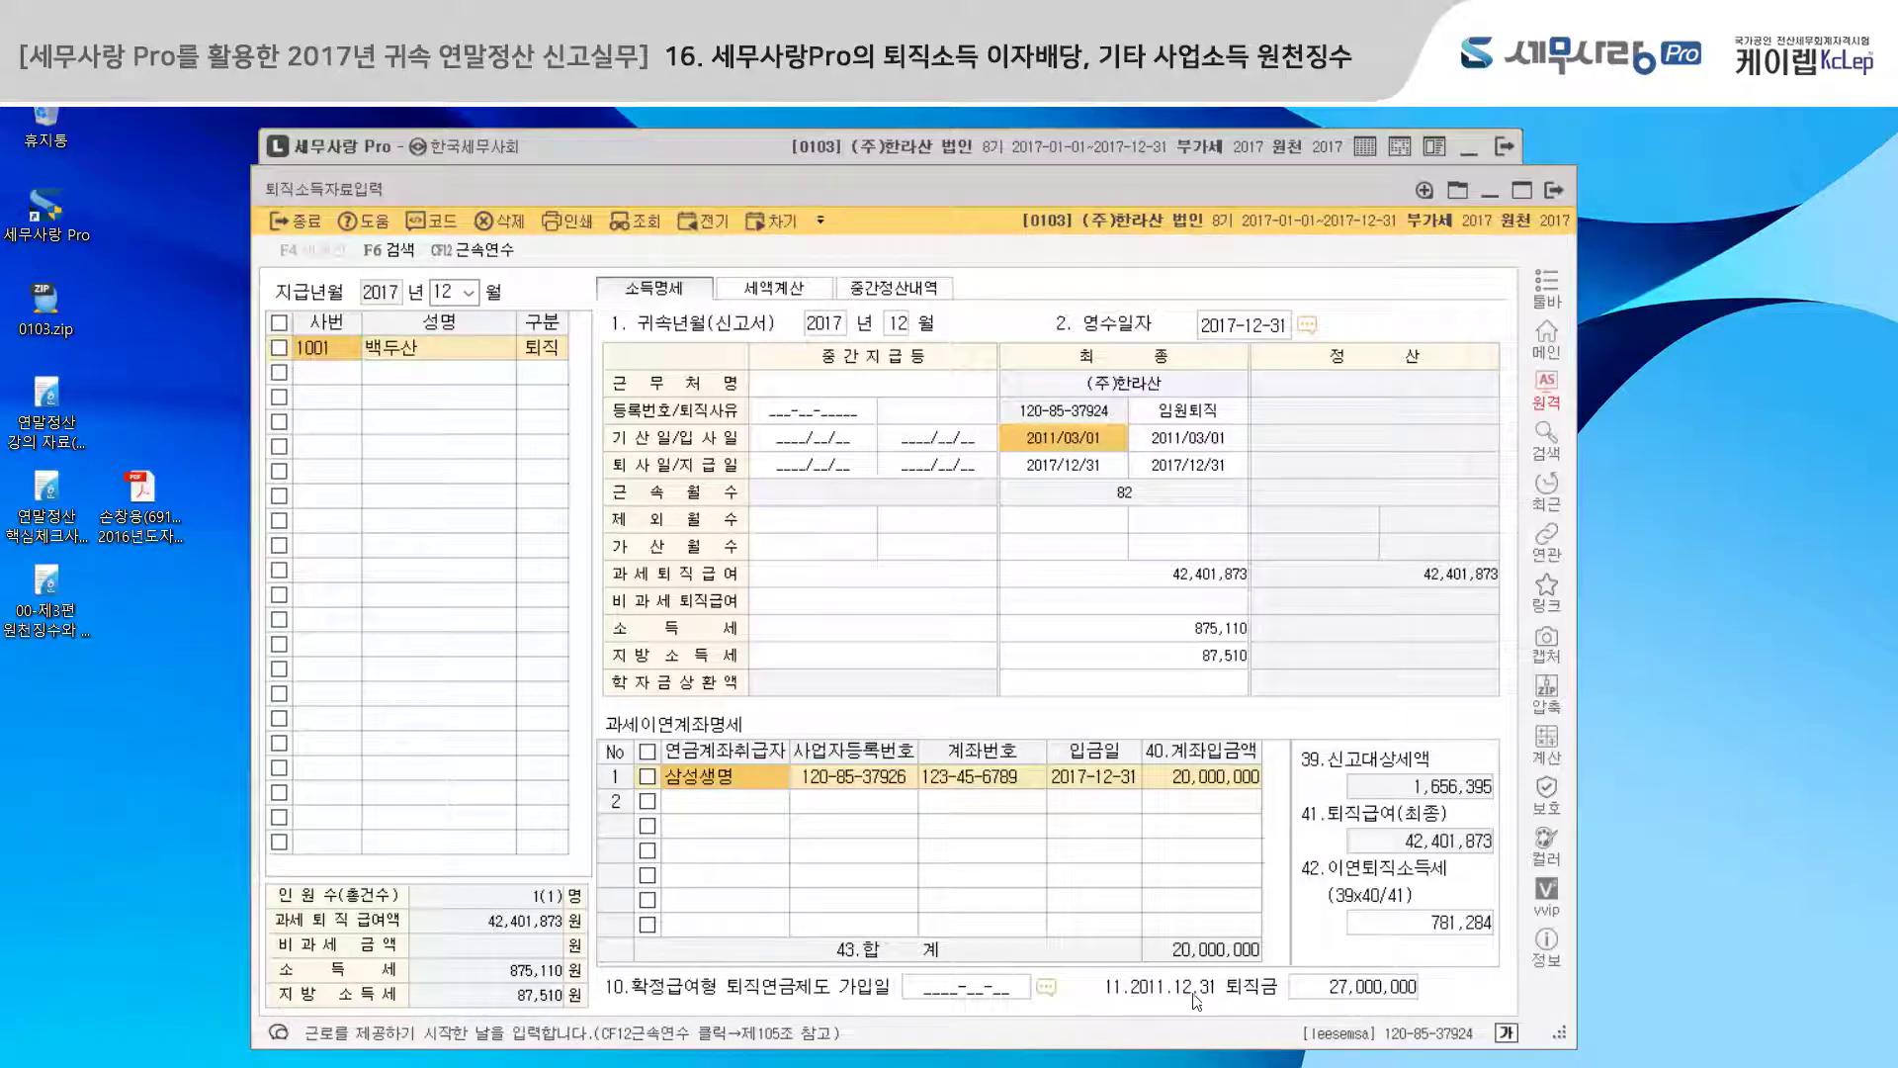
# - Review the 2011.12.31 퇴직금, the 과세이연계좌명세 entry and the tax calculation, and close 퇴직소득자료입력
pyautogui.click(1329, 999)
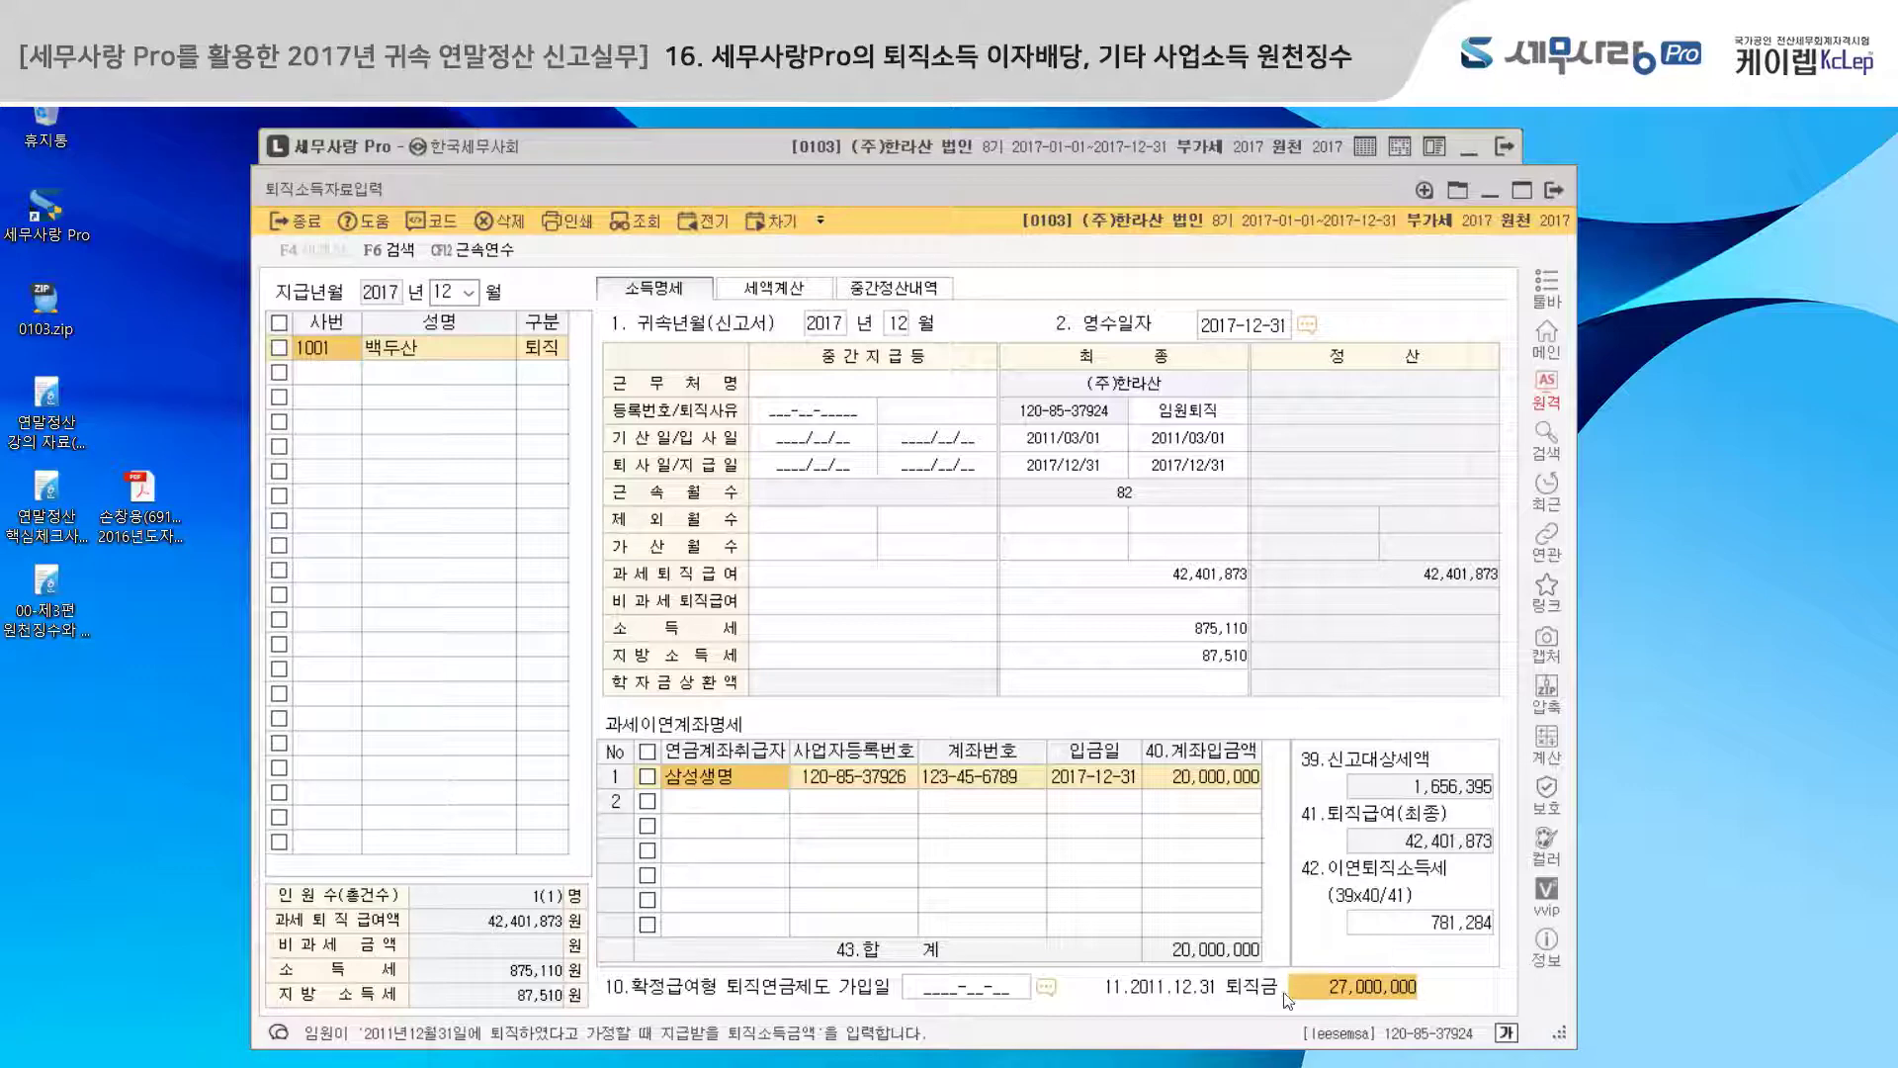
pyautogui.click(870, 784)
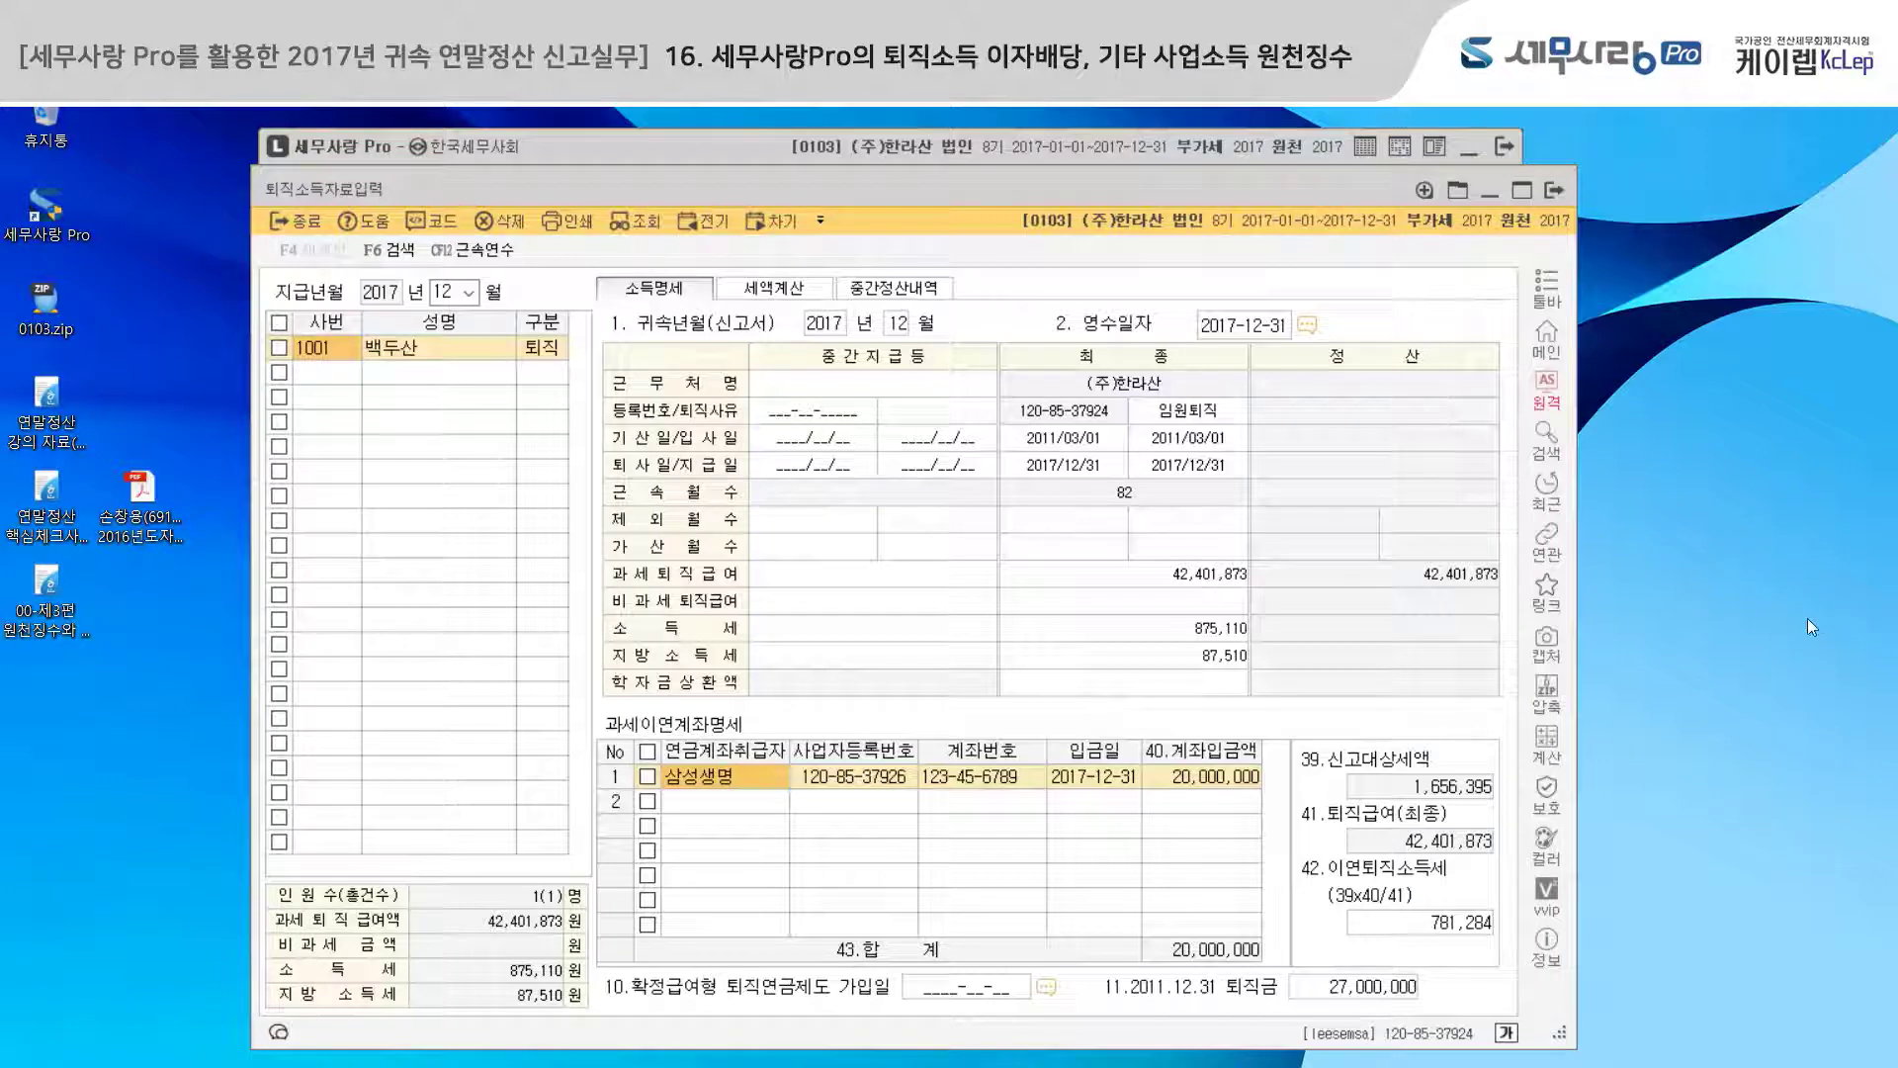
pyautogui.click(794, 290)
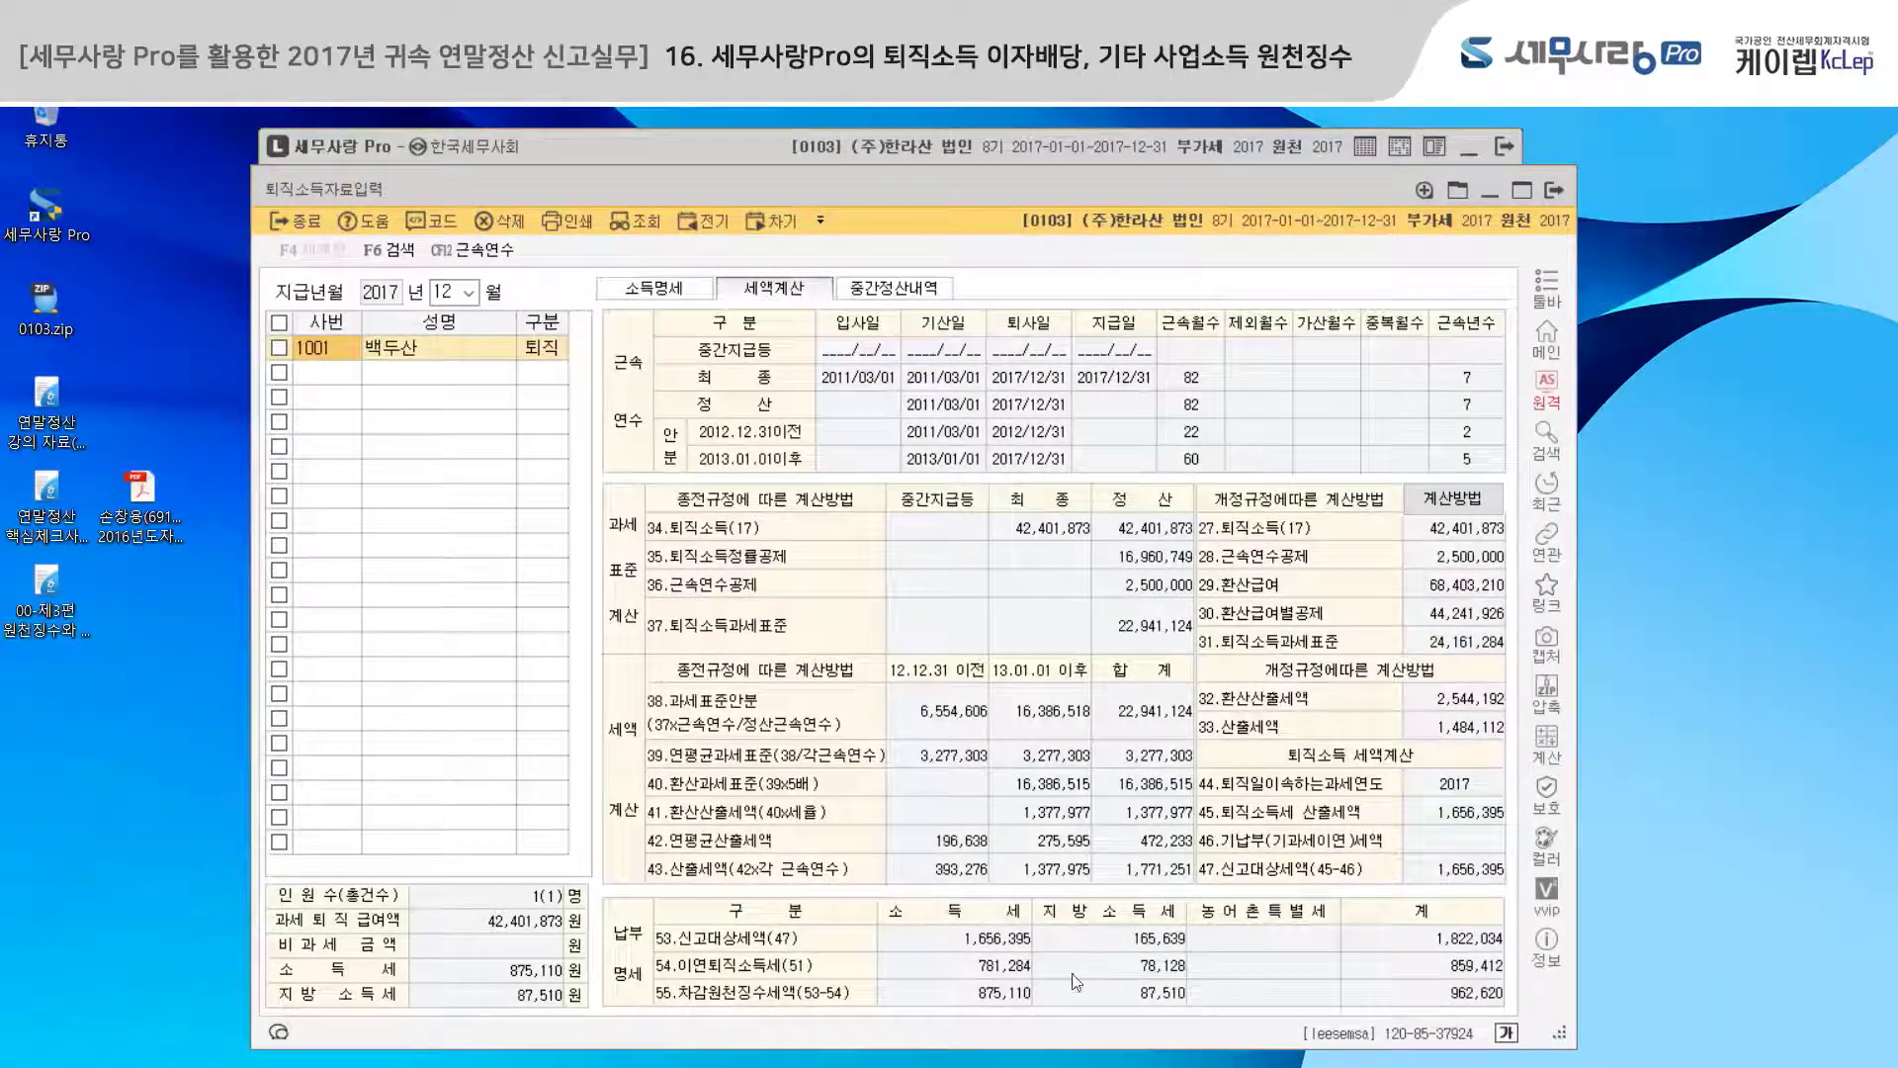
pyautogui.click(1554, 190)
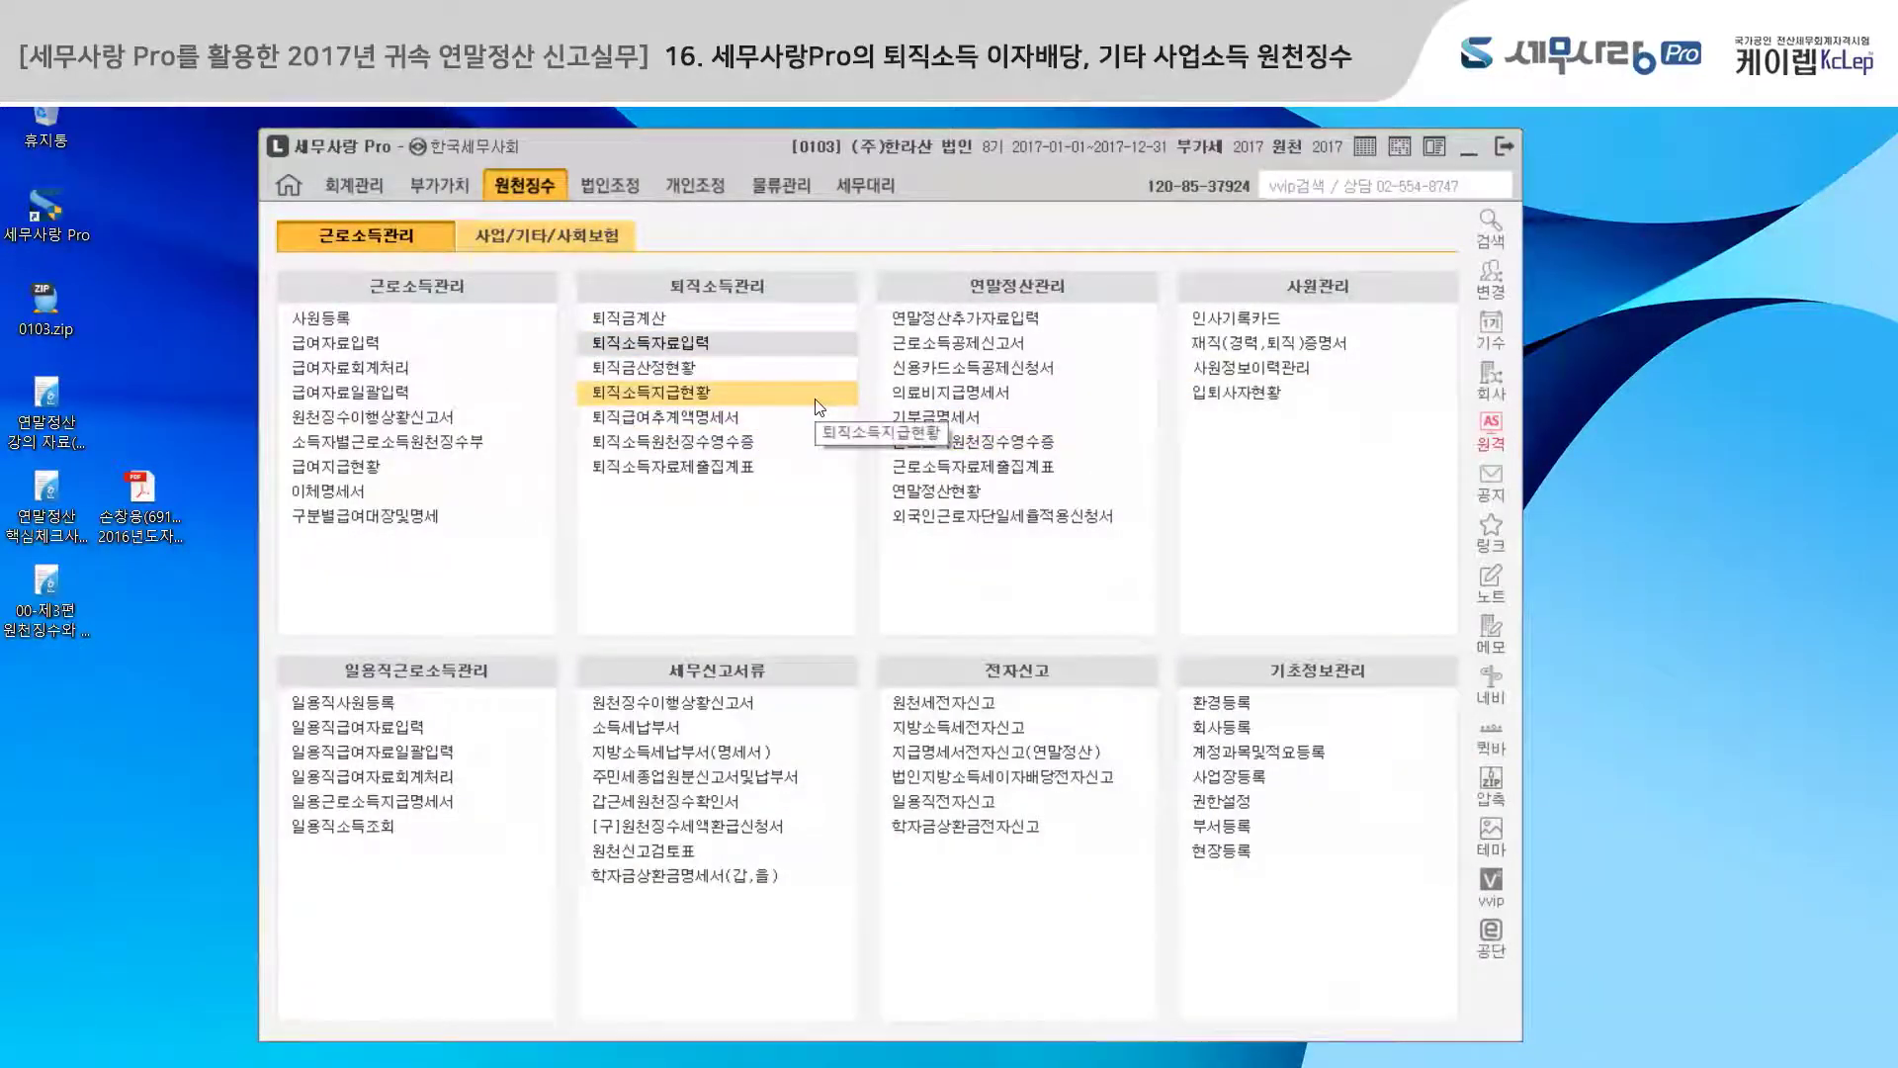
# - Open 퇴직소득원천징수영수증 and load the receipts for payment months 2017-01 to 2017-12
pyautogui.click(745, 447)
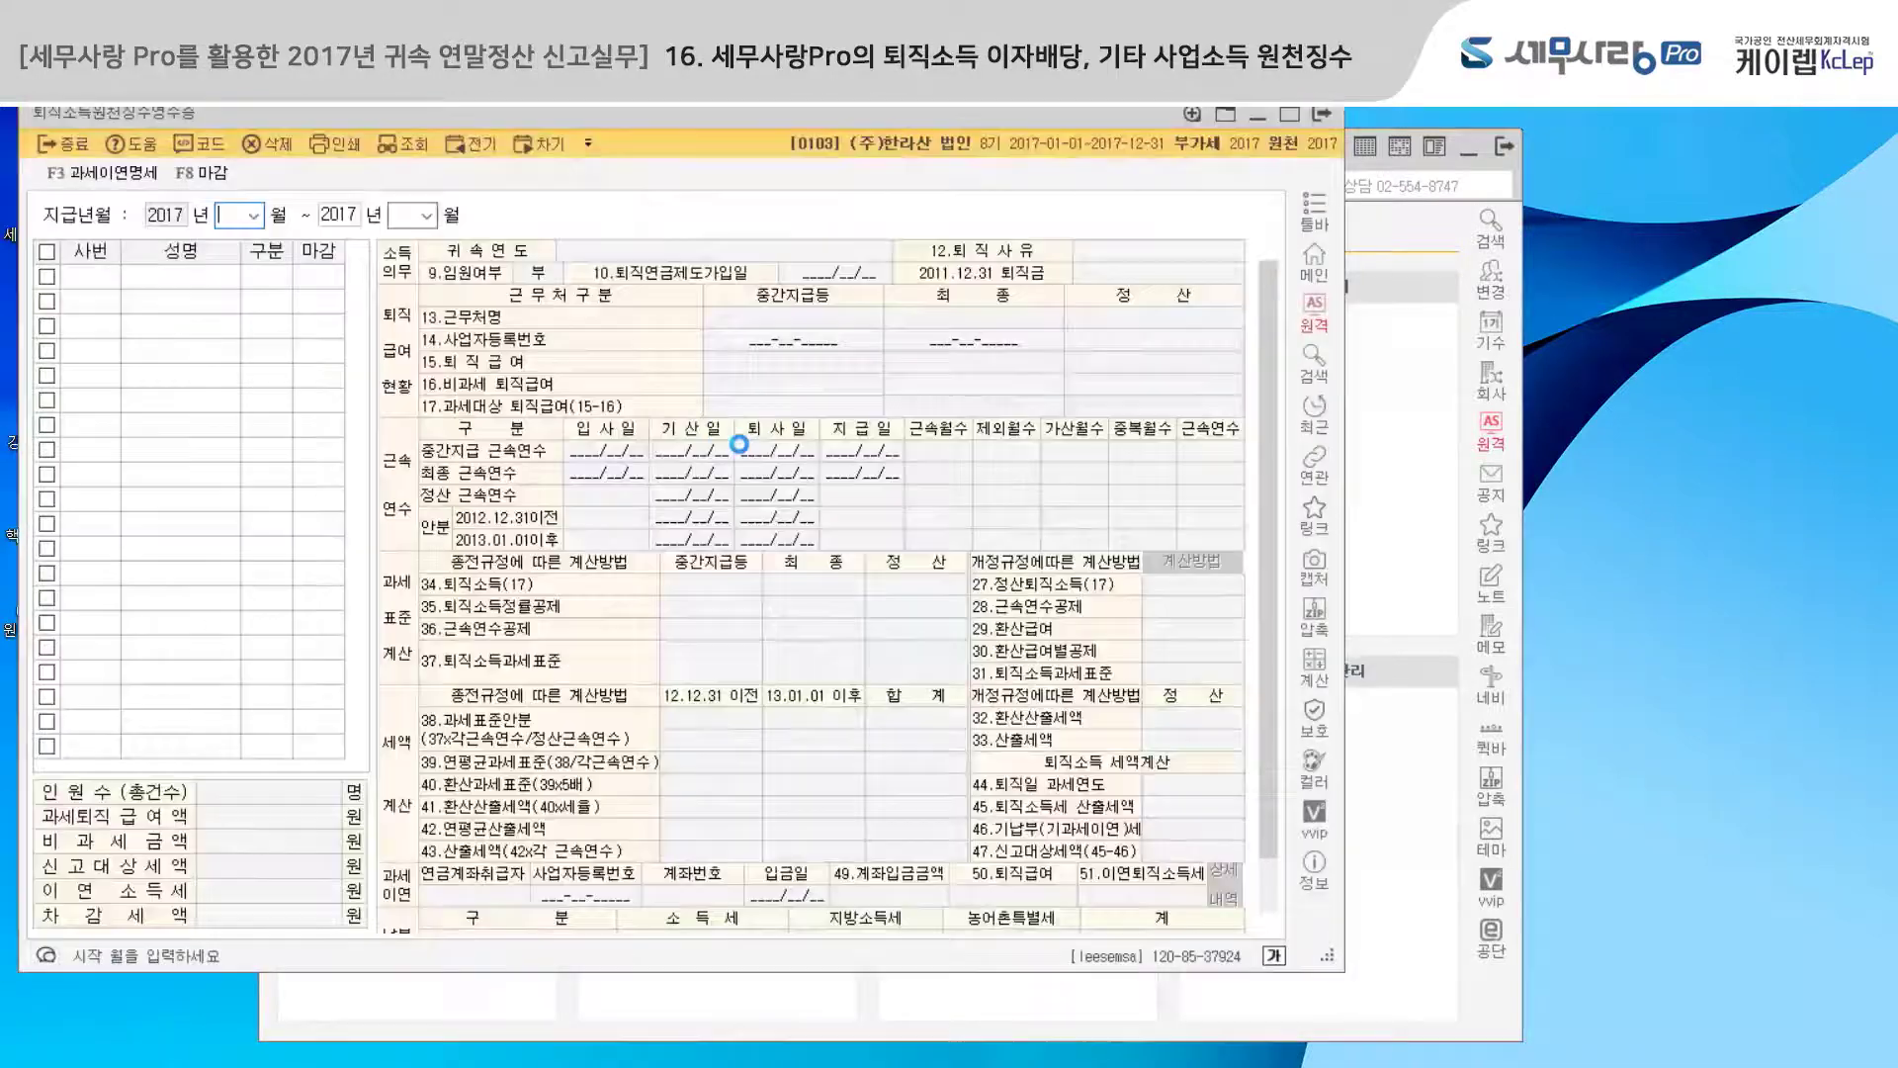
pyautogui.write('01')
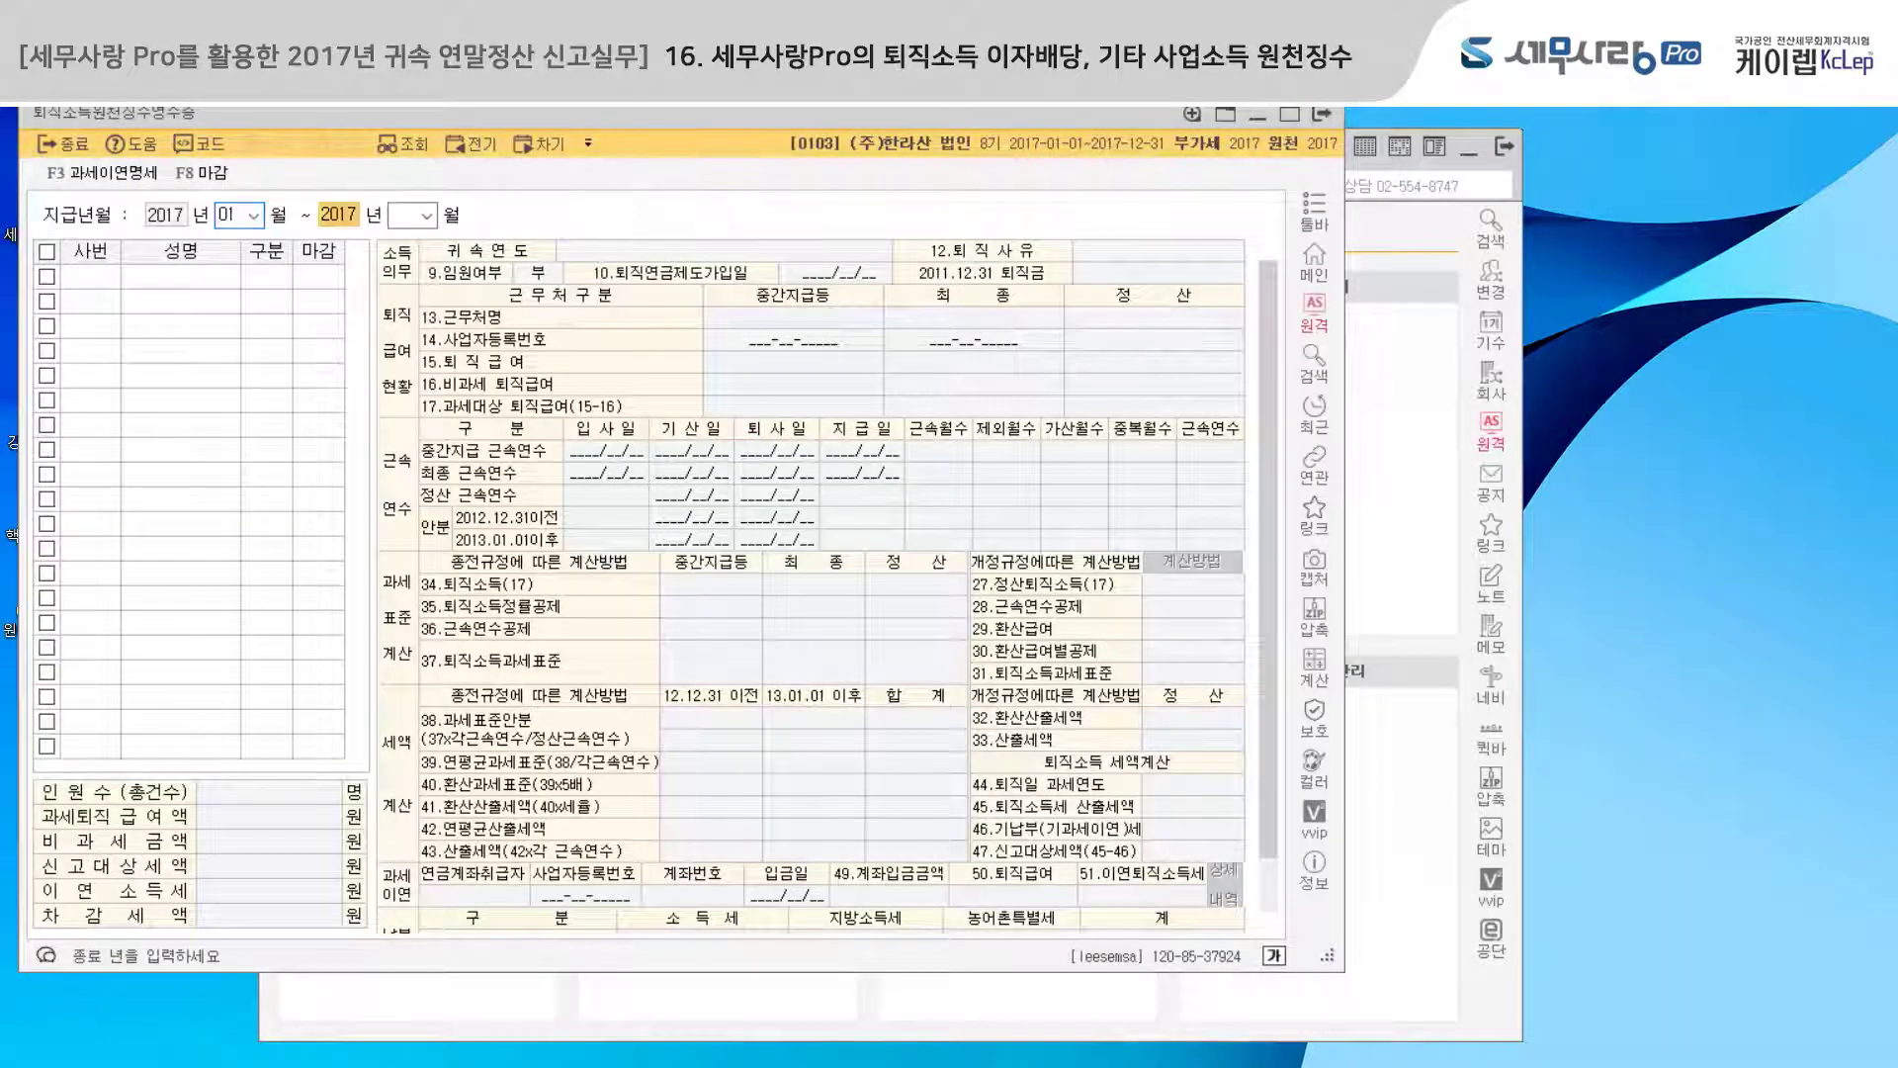
pyautogui.press('Return')
pyautogui.write('12')
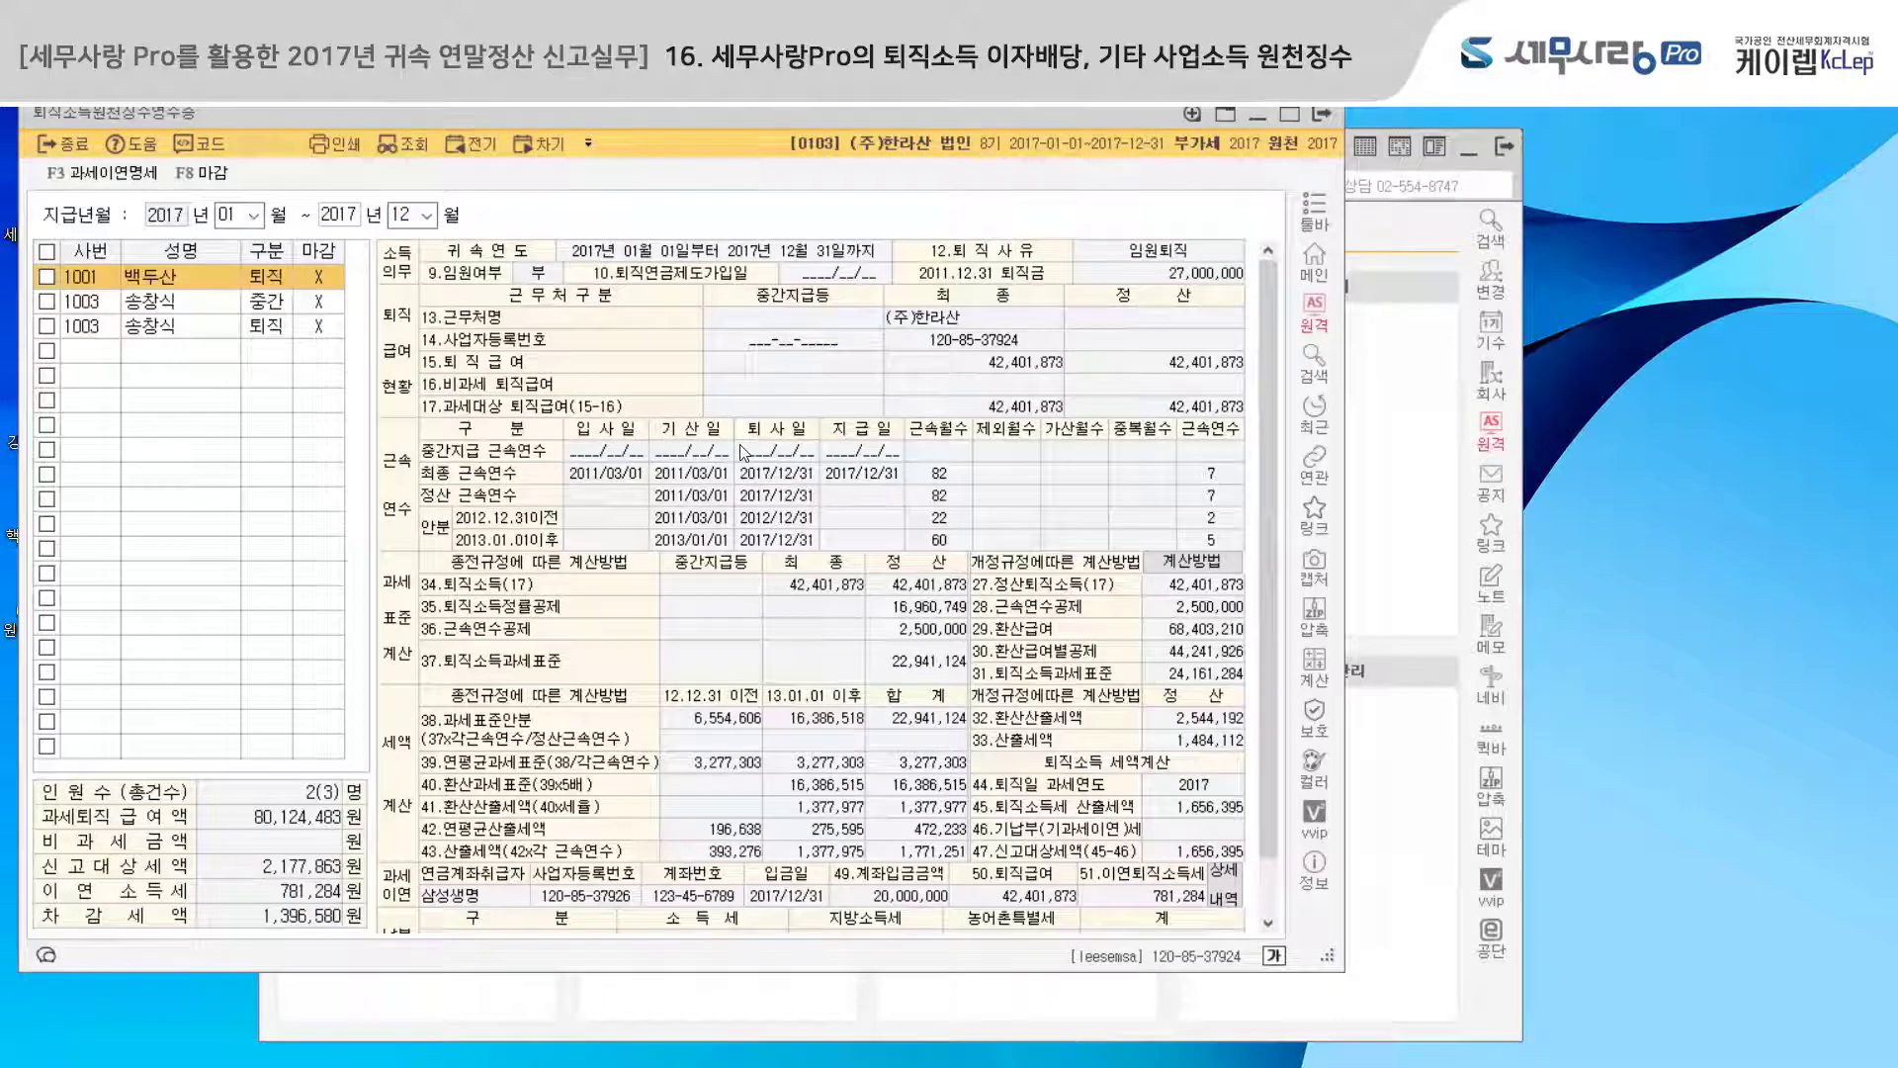
# - Compare the 중간 and 퇴직 withholding receipts of the employee who received an interim settlement
pyautogui.click(203, 302)
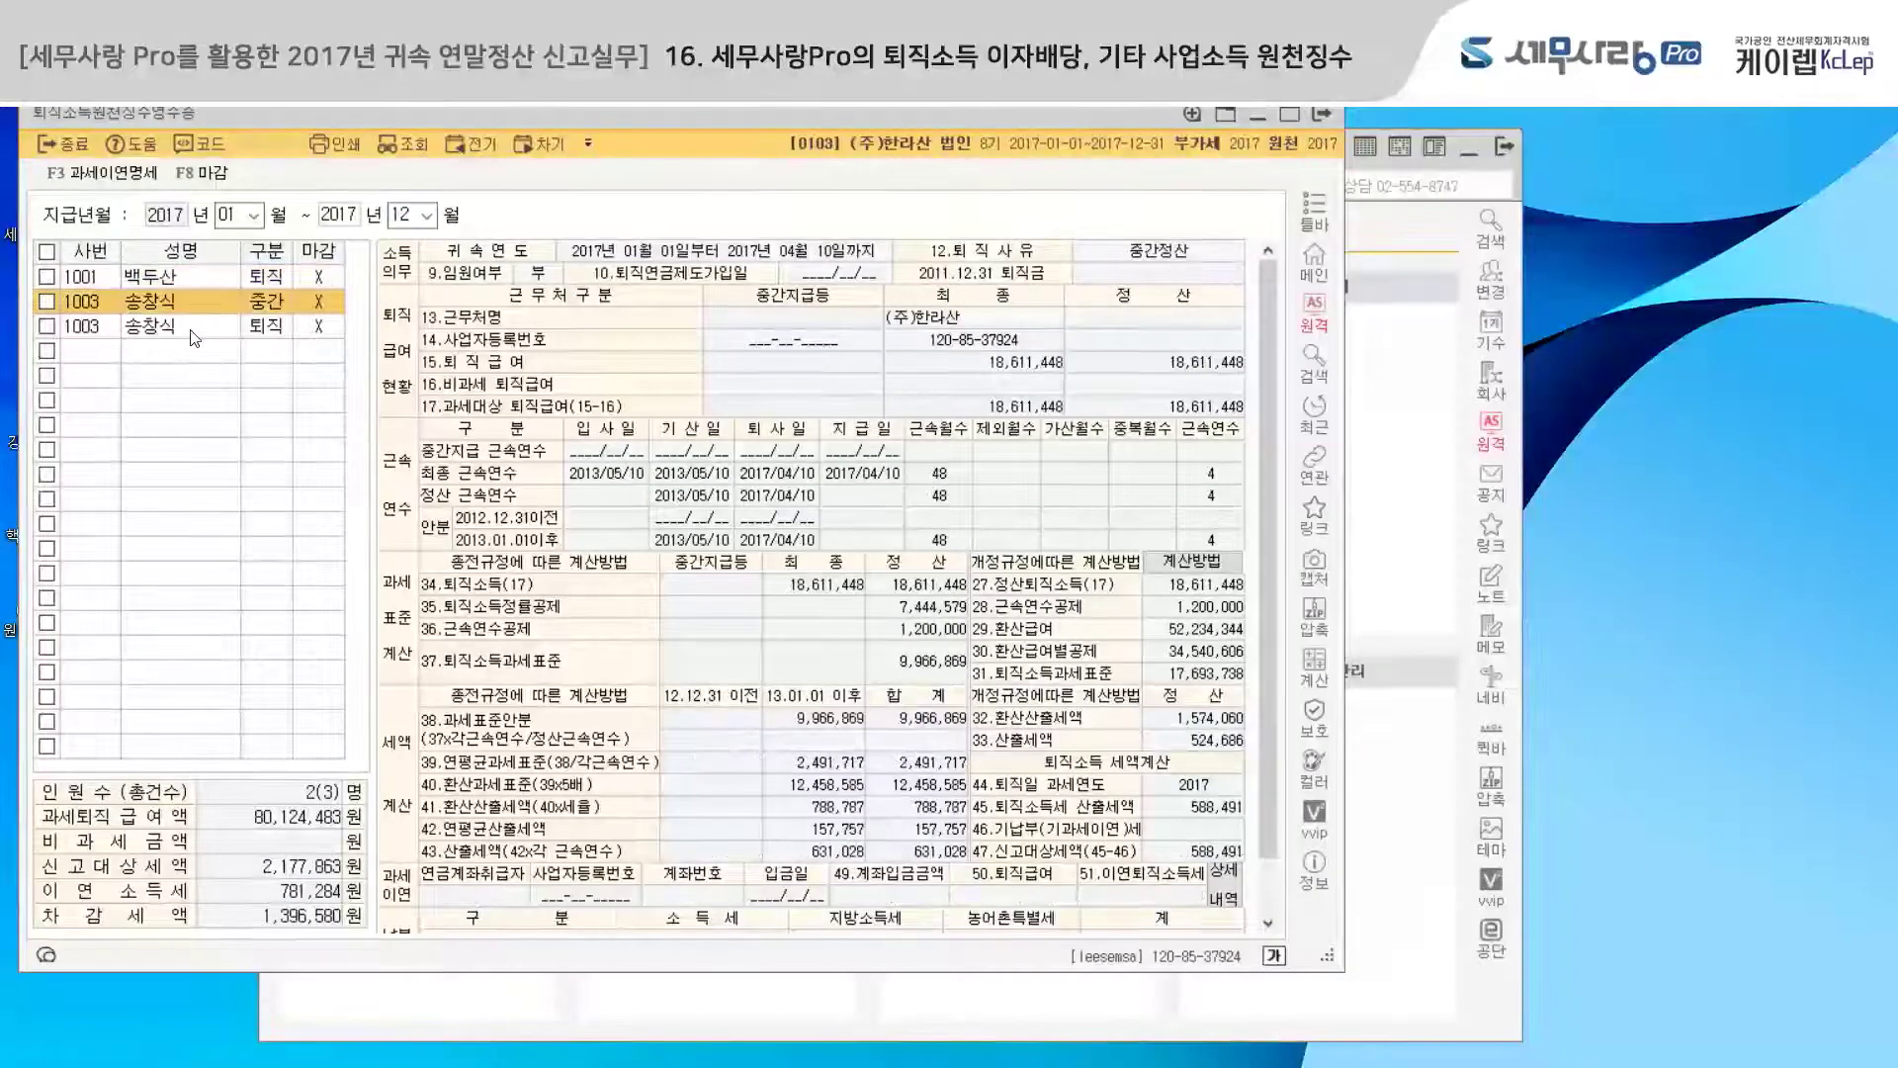
pyautogui.click(200, 326)
pyautogui.click(203, 301)
pyautogui.click(199, 327)
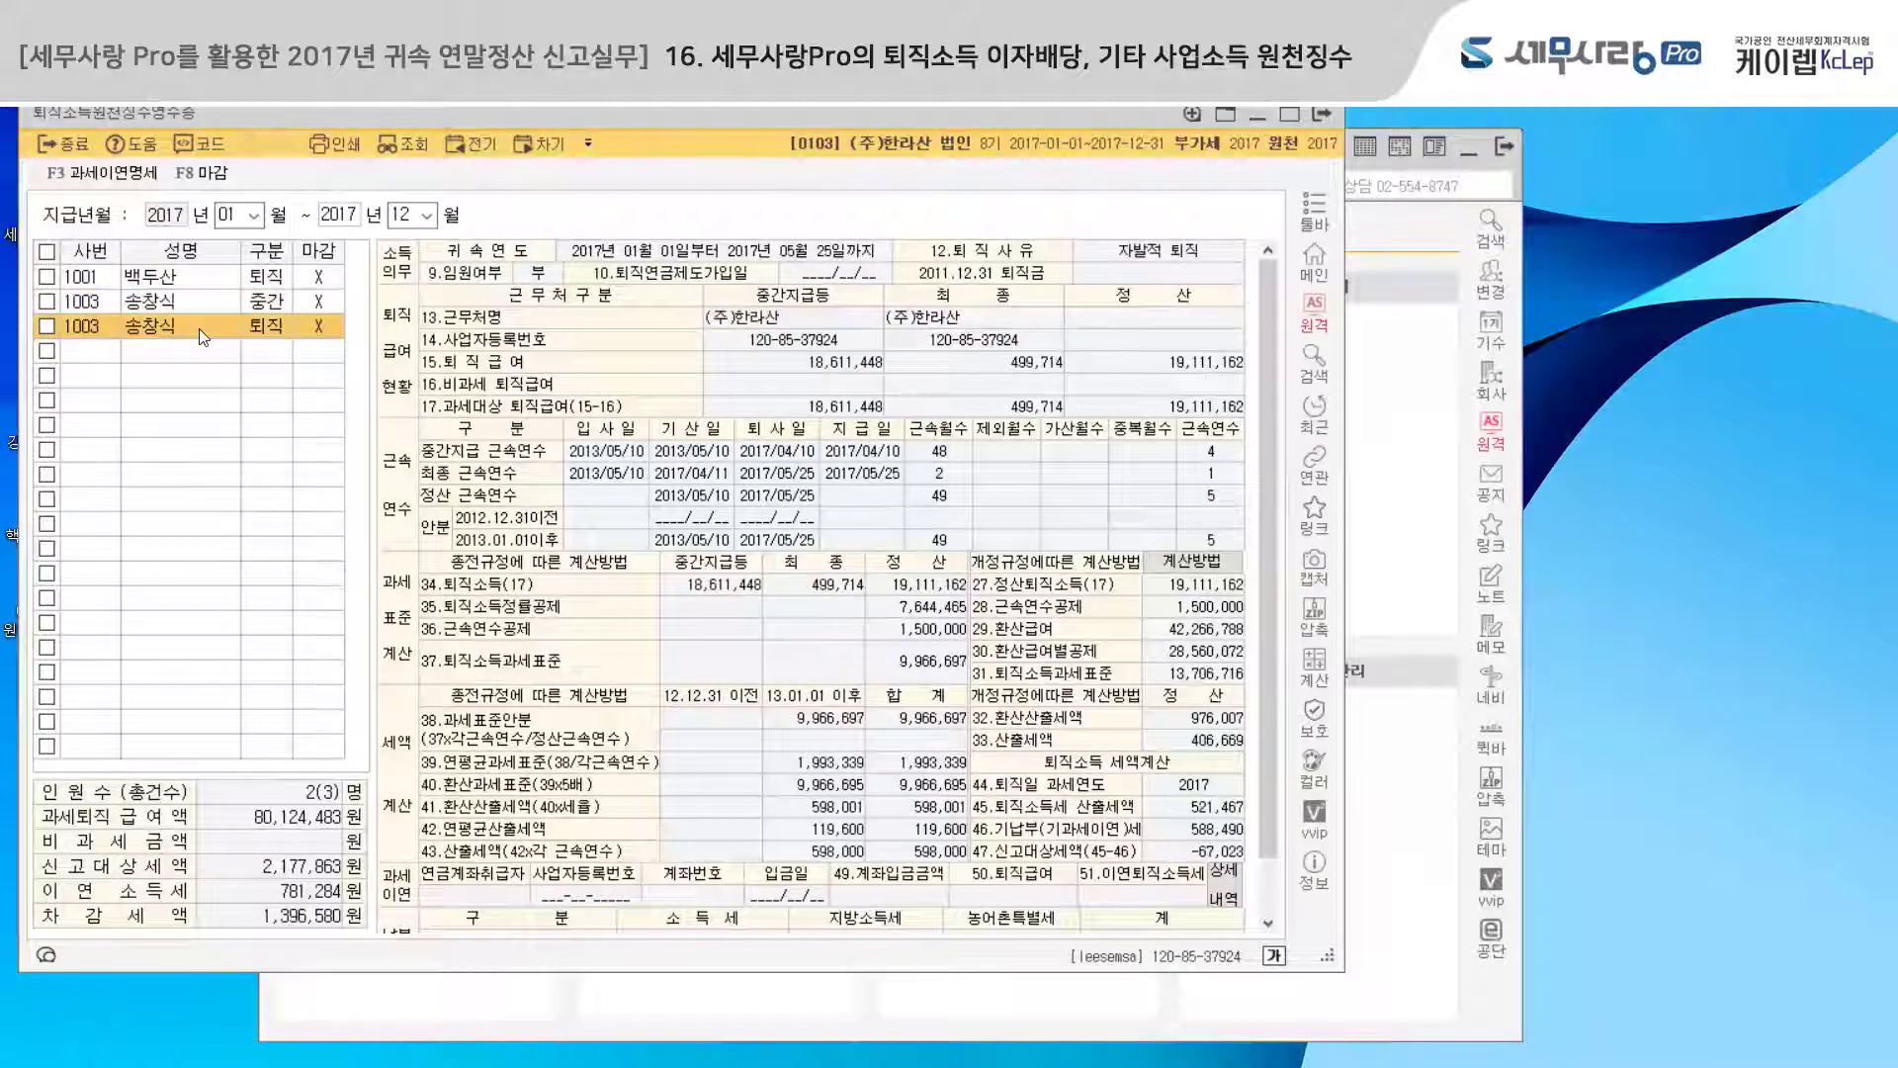
# - Select all the severance withholding receipts and finalize them with 강제마감
pyautogui.click(47, 253)
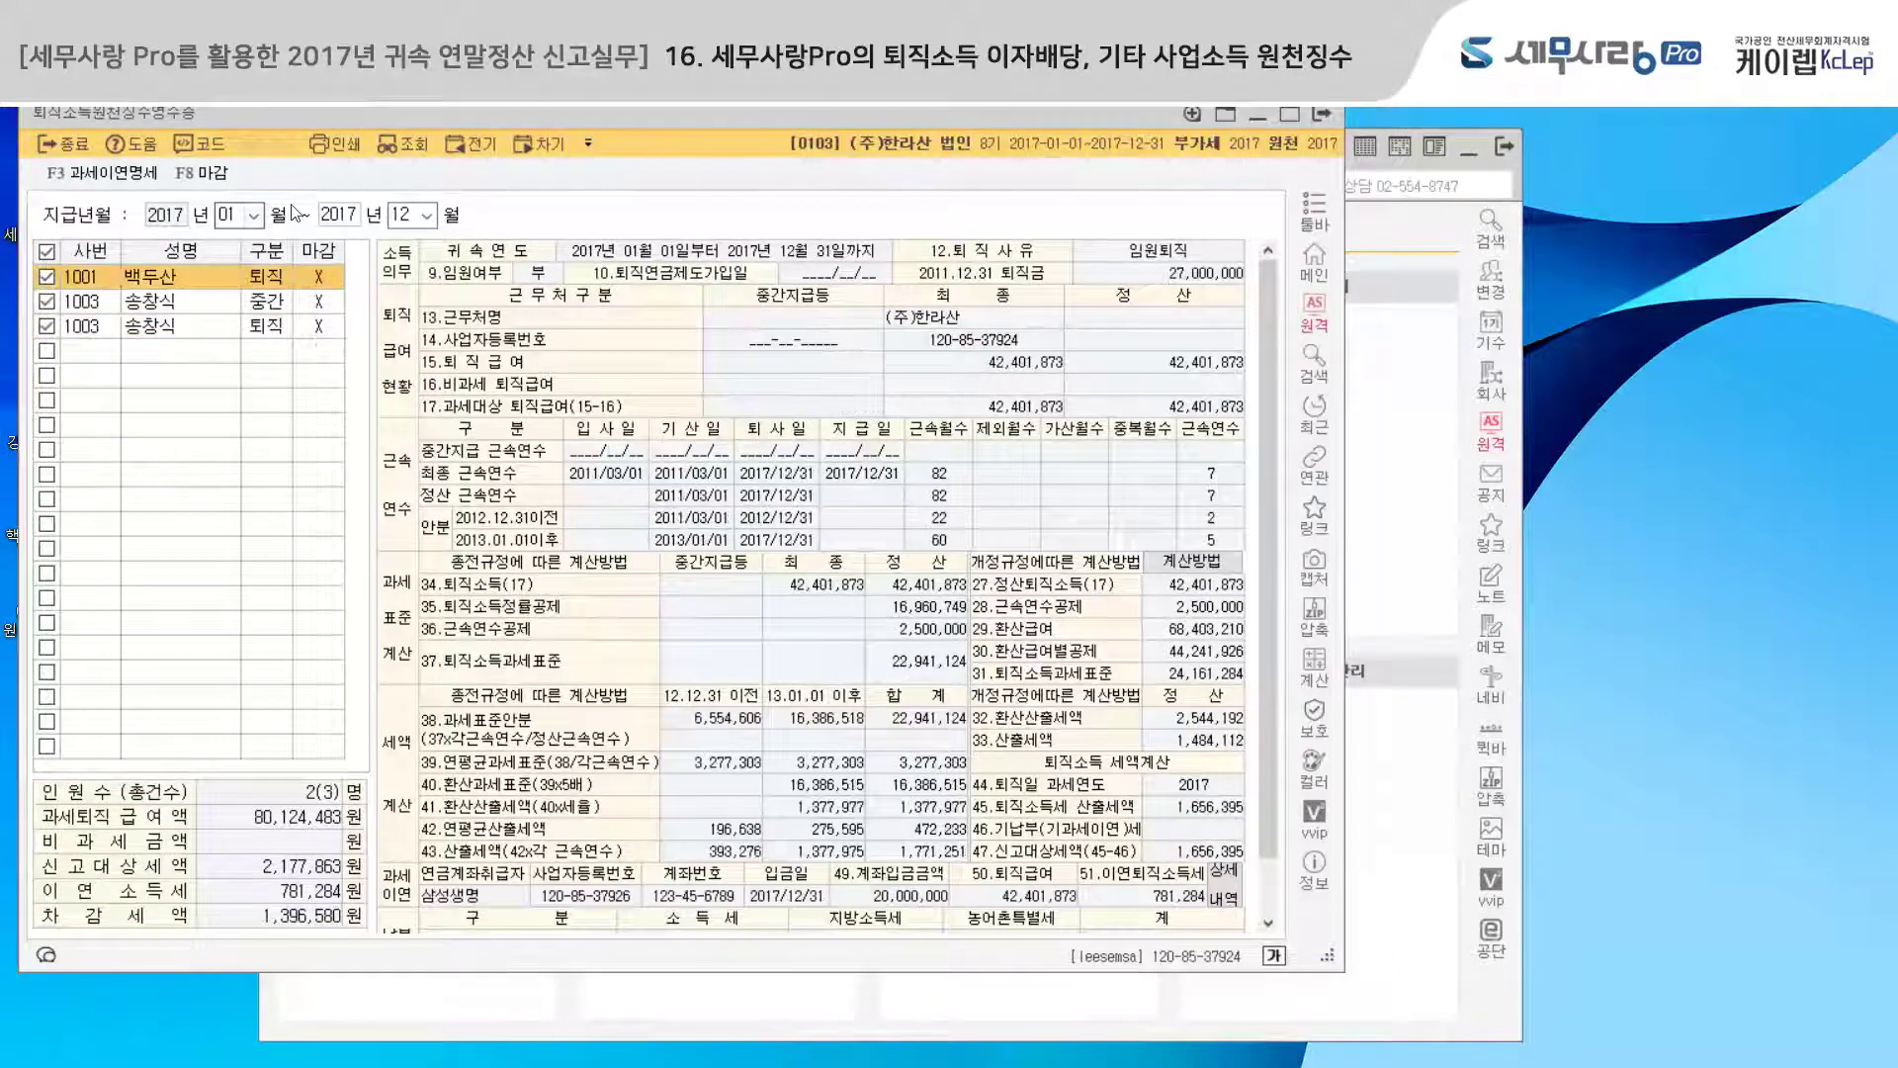
pyautogui.click(206, 176)
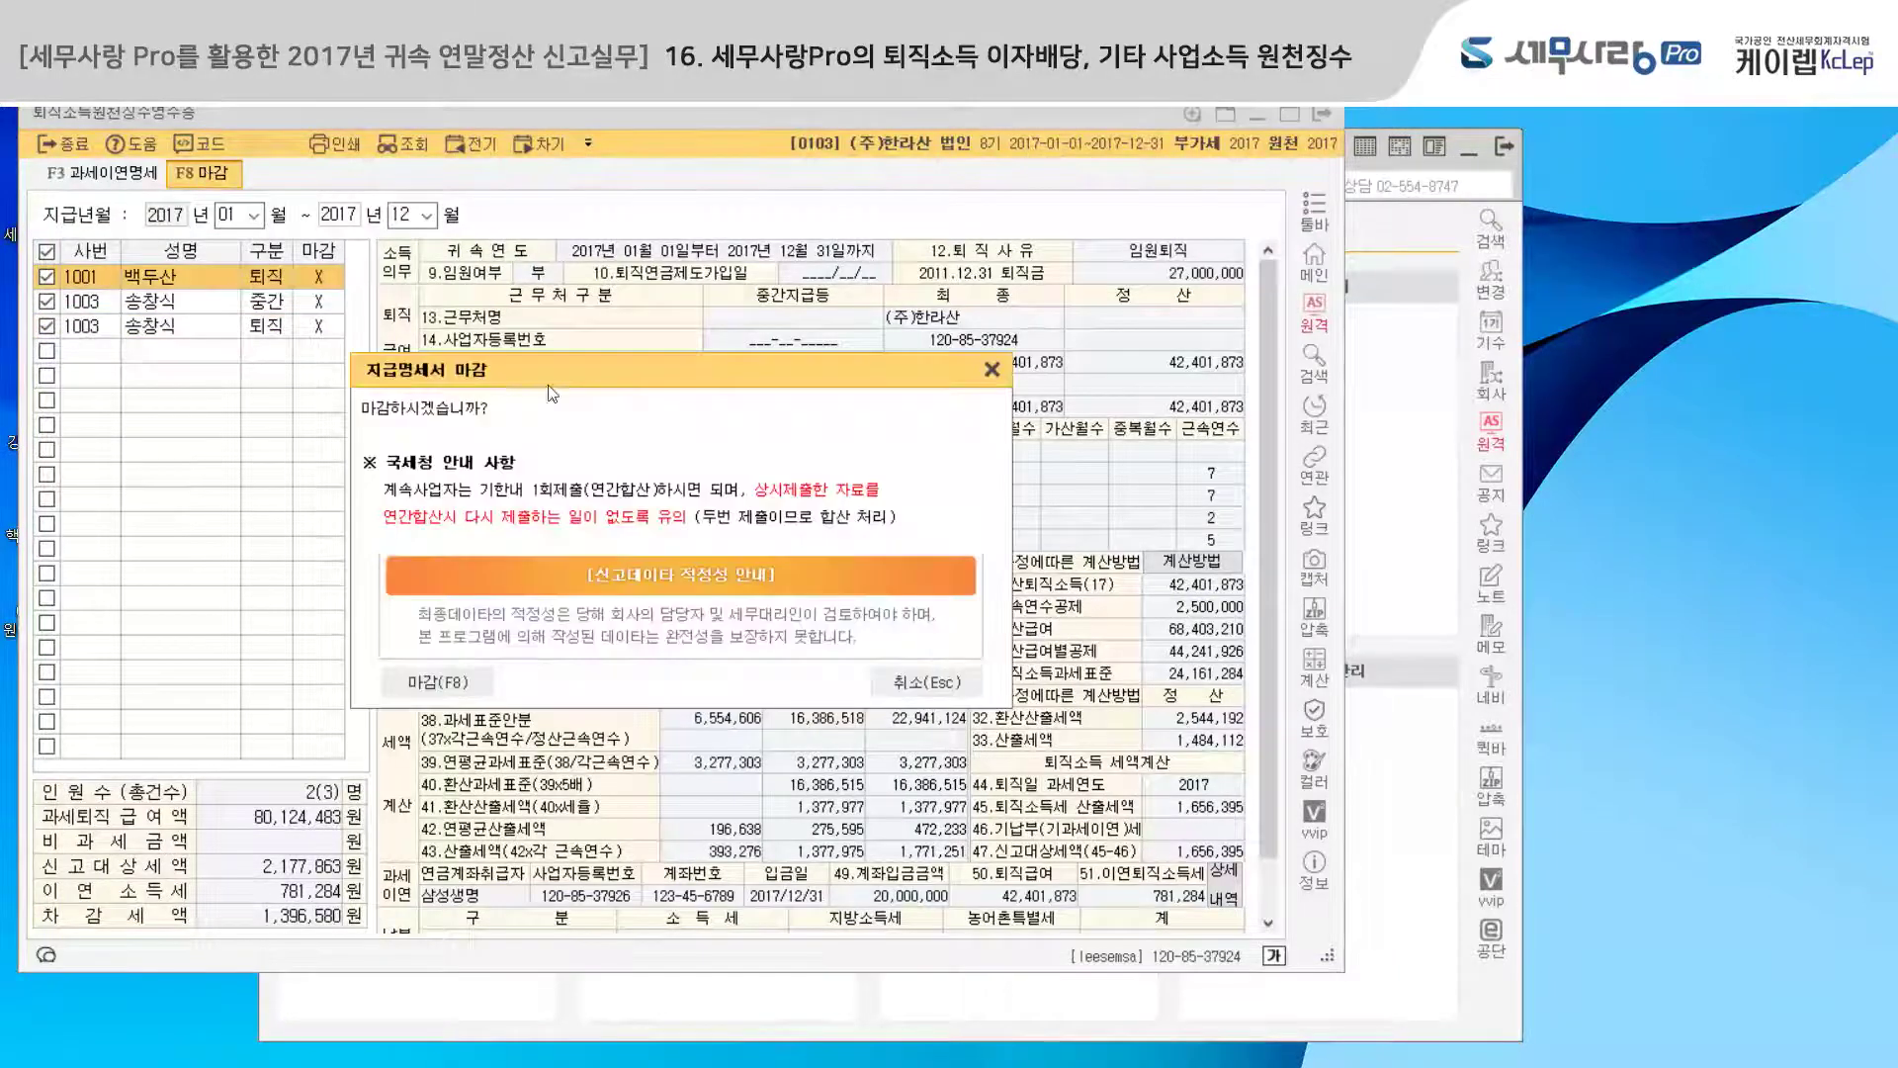
pyautogui.click(465, 682)
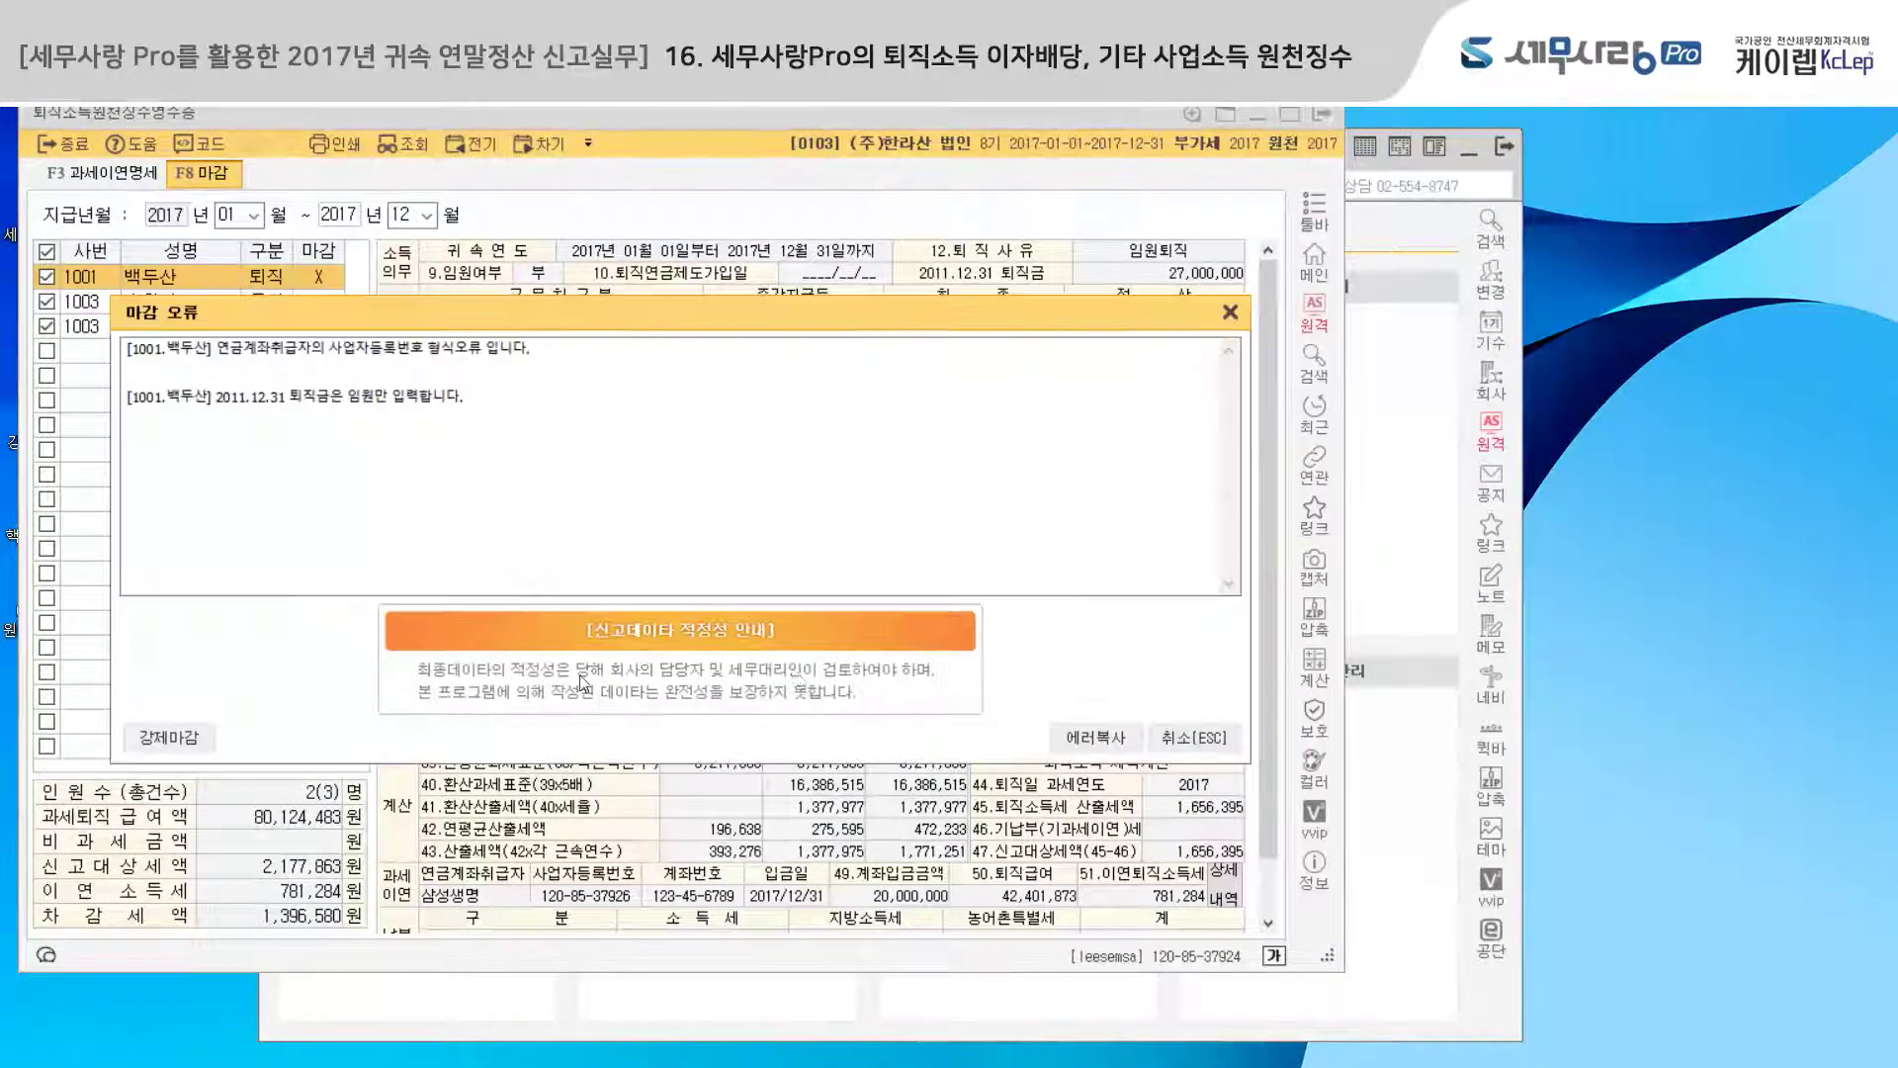
pyautogui.click(168, 738)
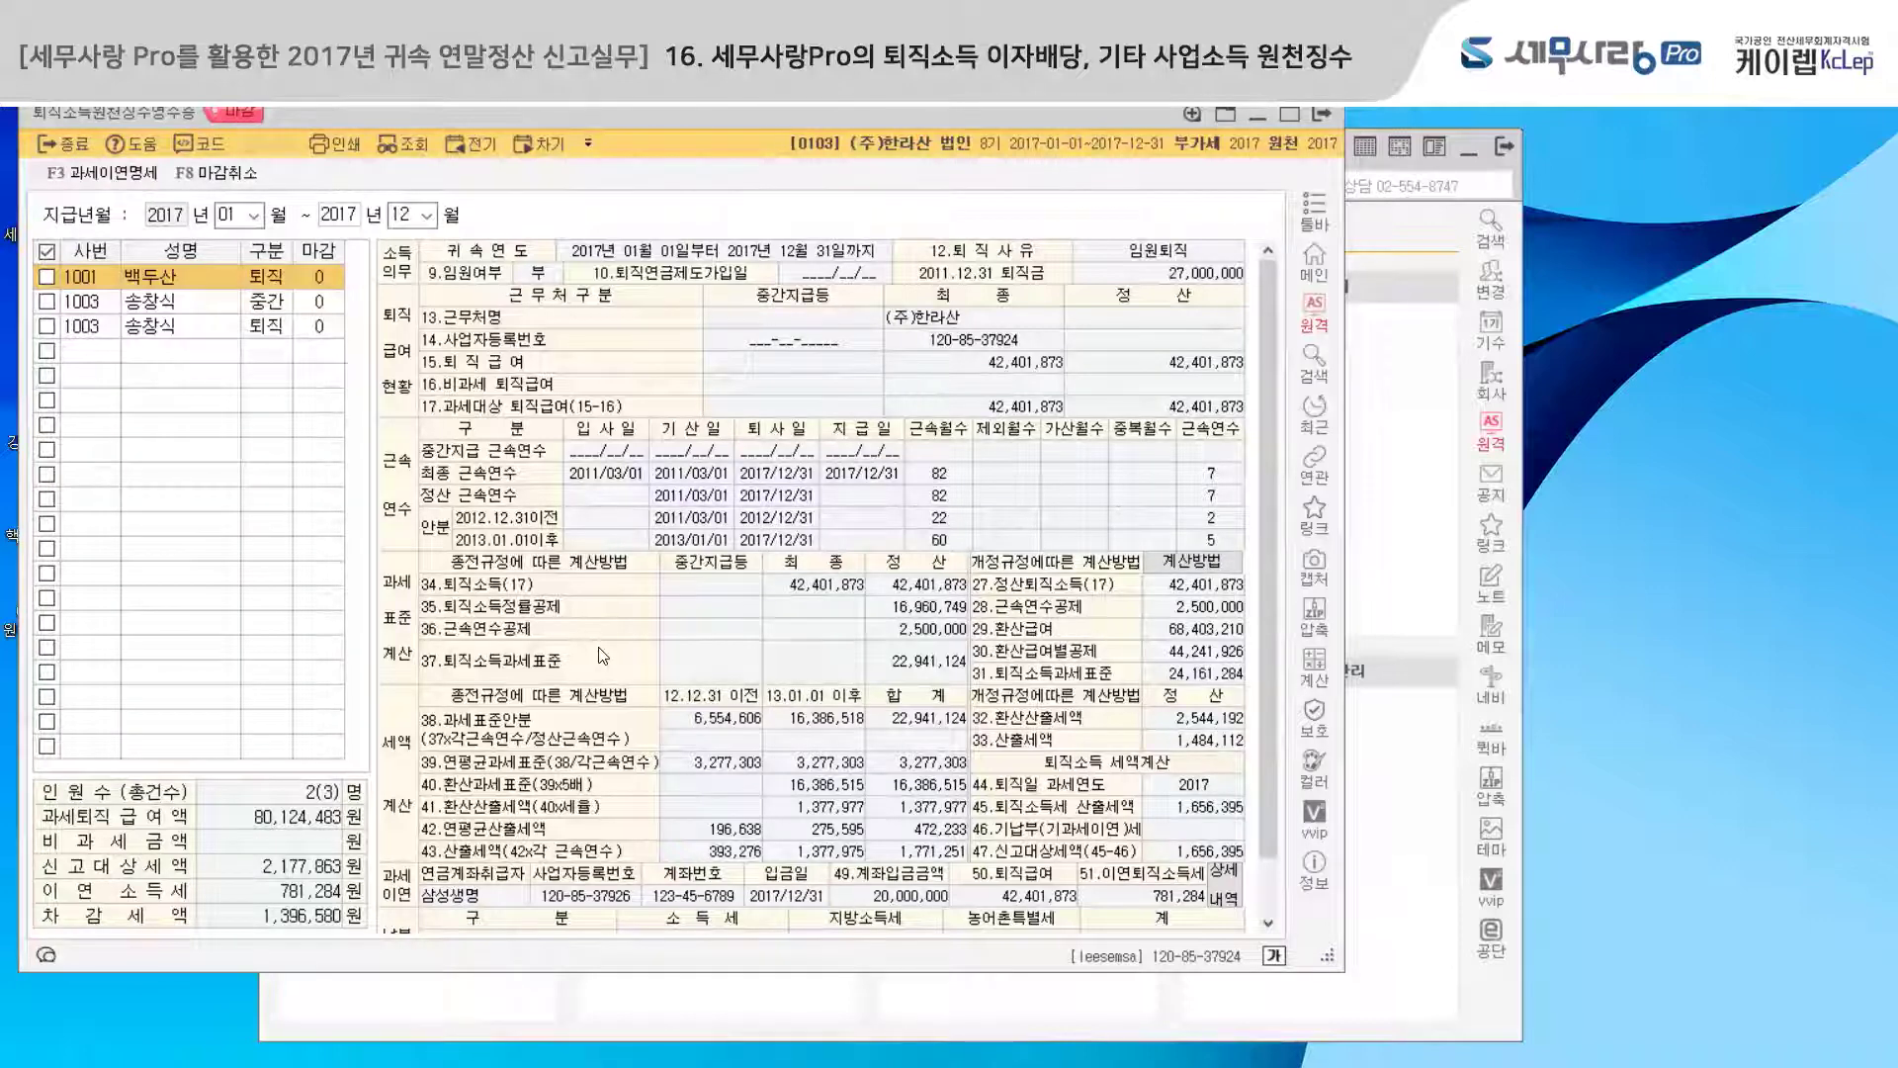
# - Open 원천징수이행상황신고서 and generate the May 2017 정기신고 afresh instead of loading saved data, checking the A22 severance row
pyautogui.click(1386, 230)
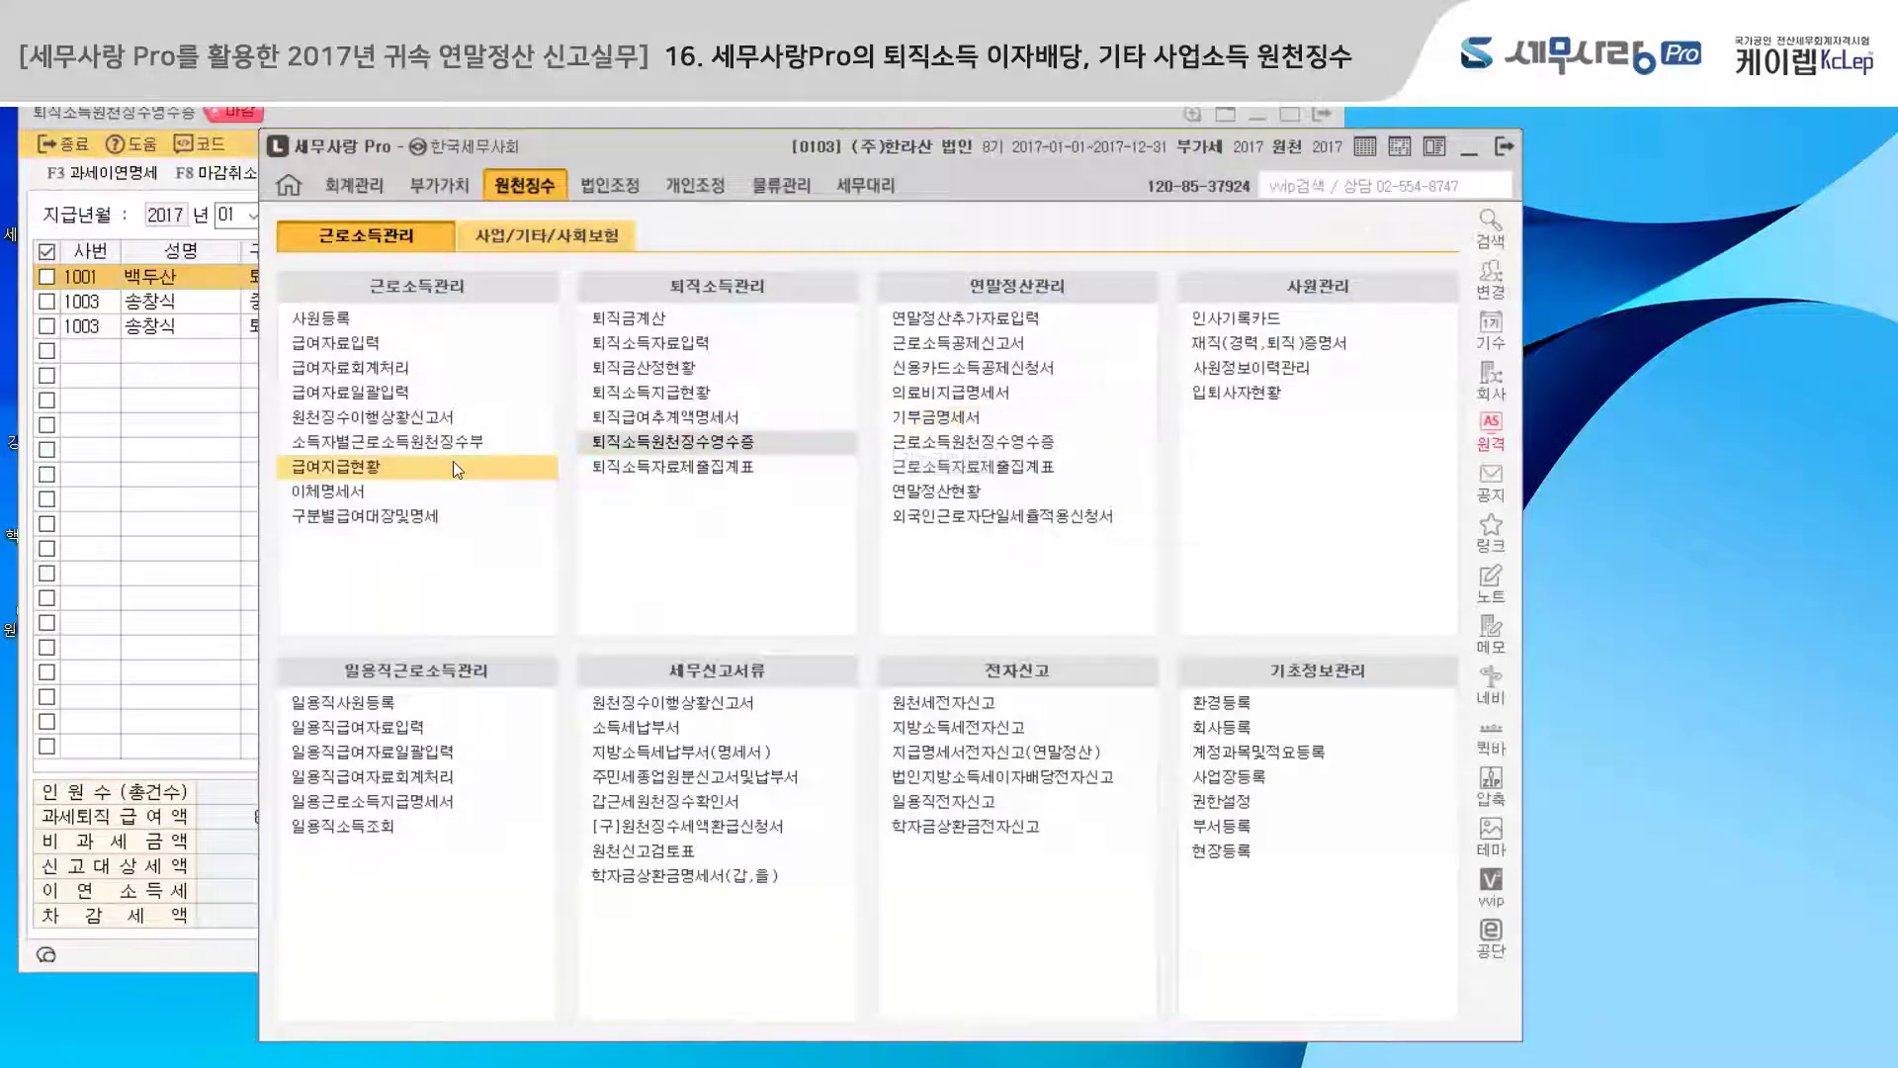
pyautogui.click(411, 423)
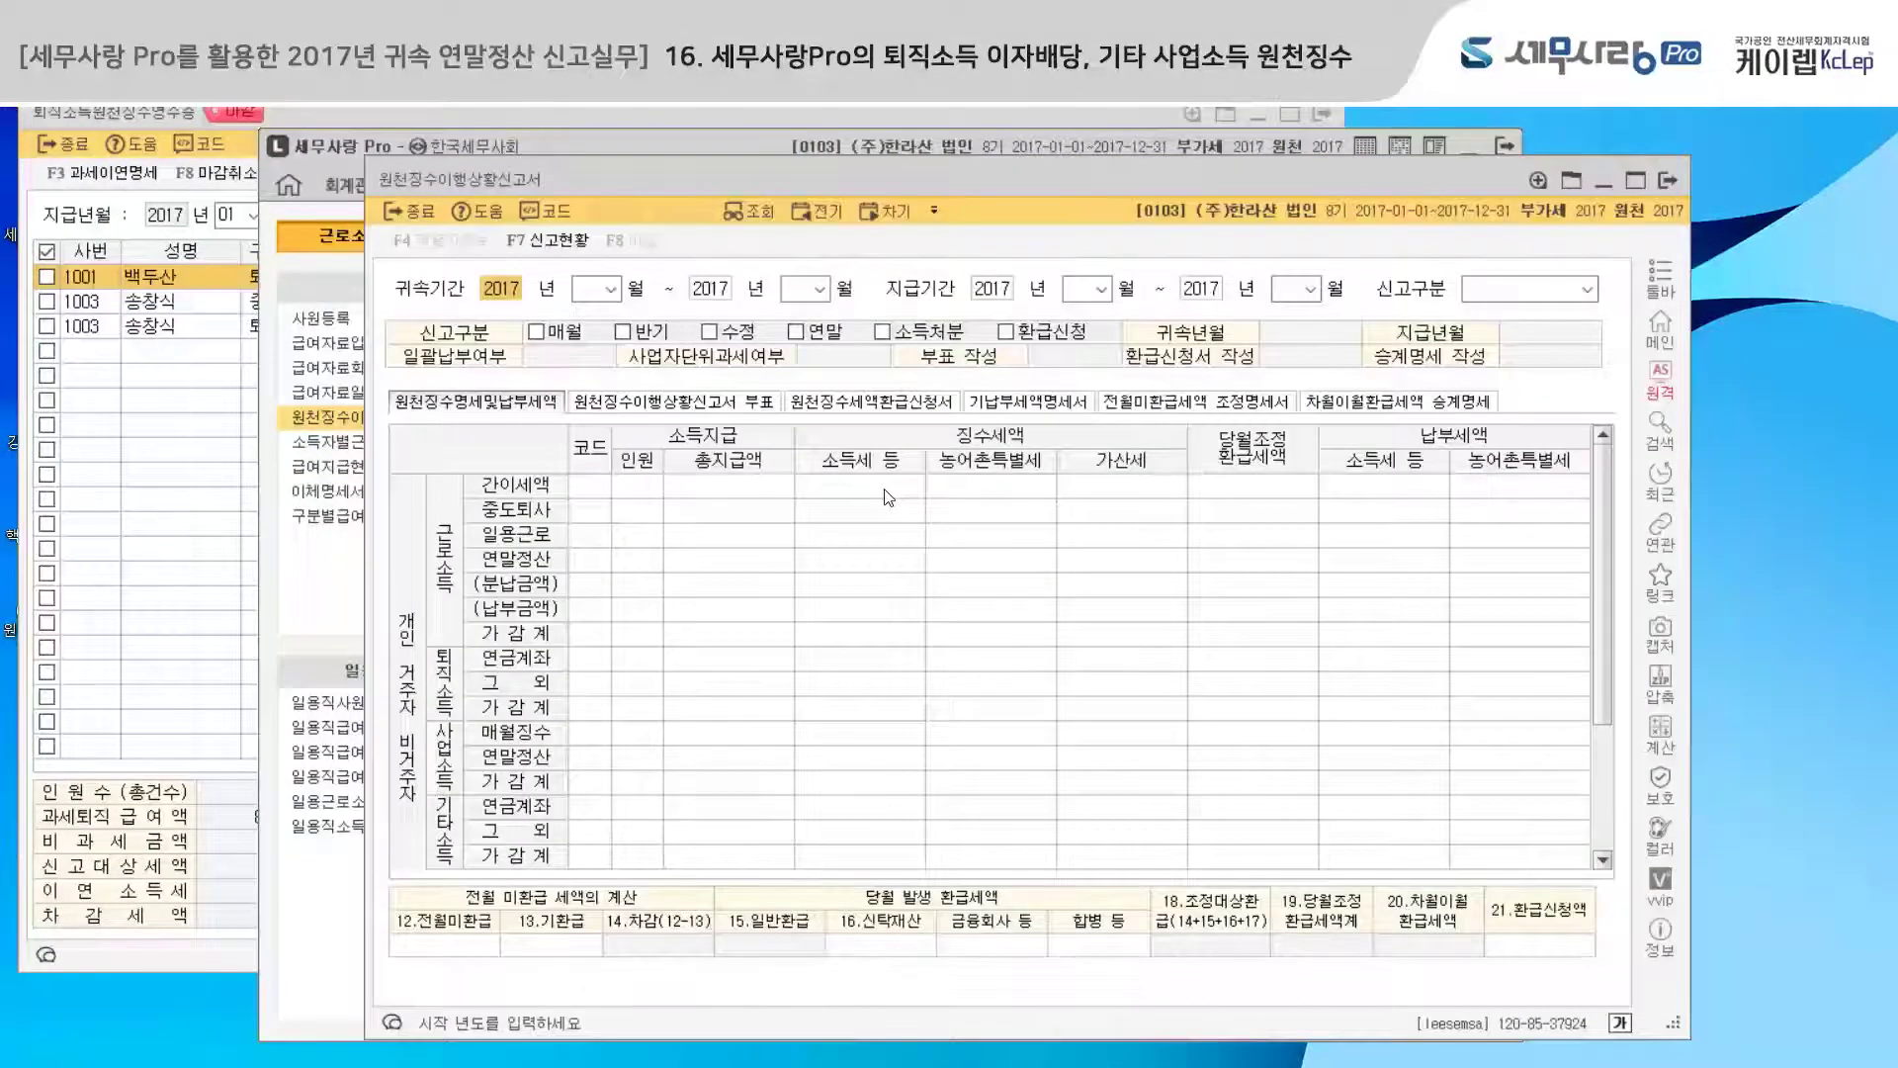
pyautogui.press('Return')
pyautogui.write('5')
pyautogui.press('Return')
pyautogui.press('Return')
pyautogui.press('Return')
pyautogui.press('Return')
pyautogui.press('Return')
pyautogui.press('Return')
pyautogui.press('Return')
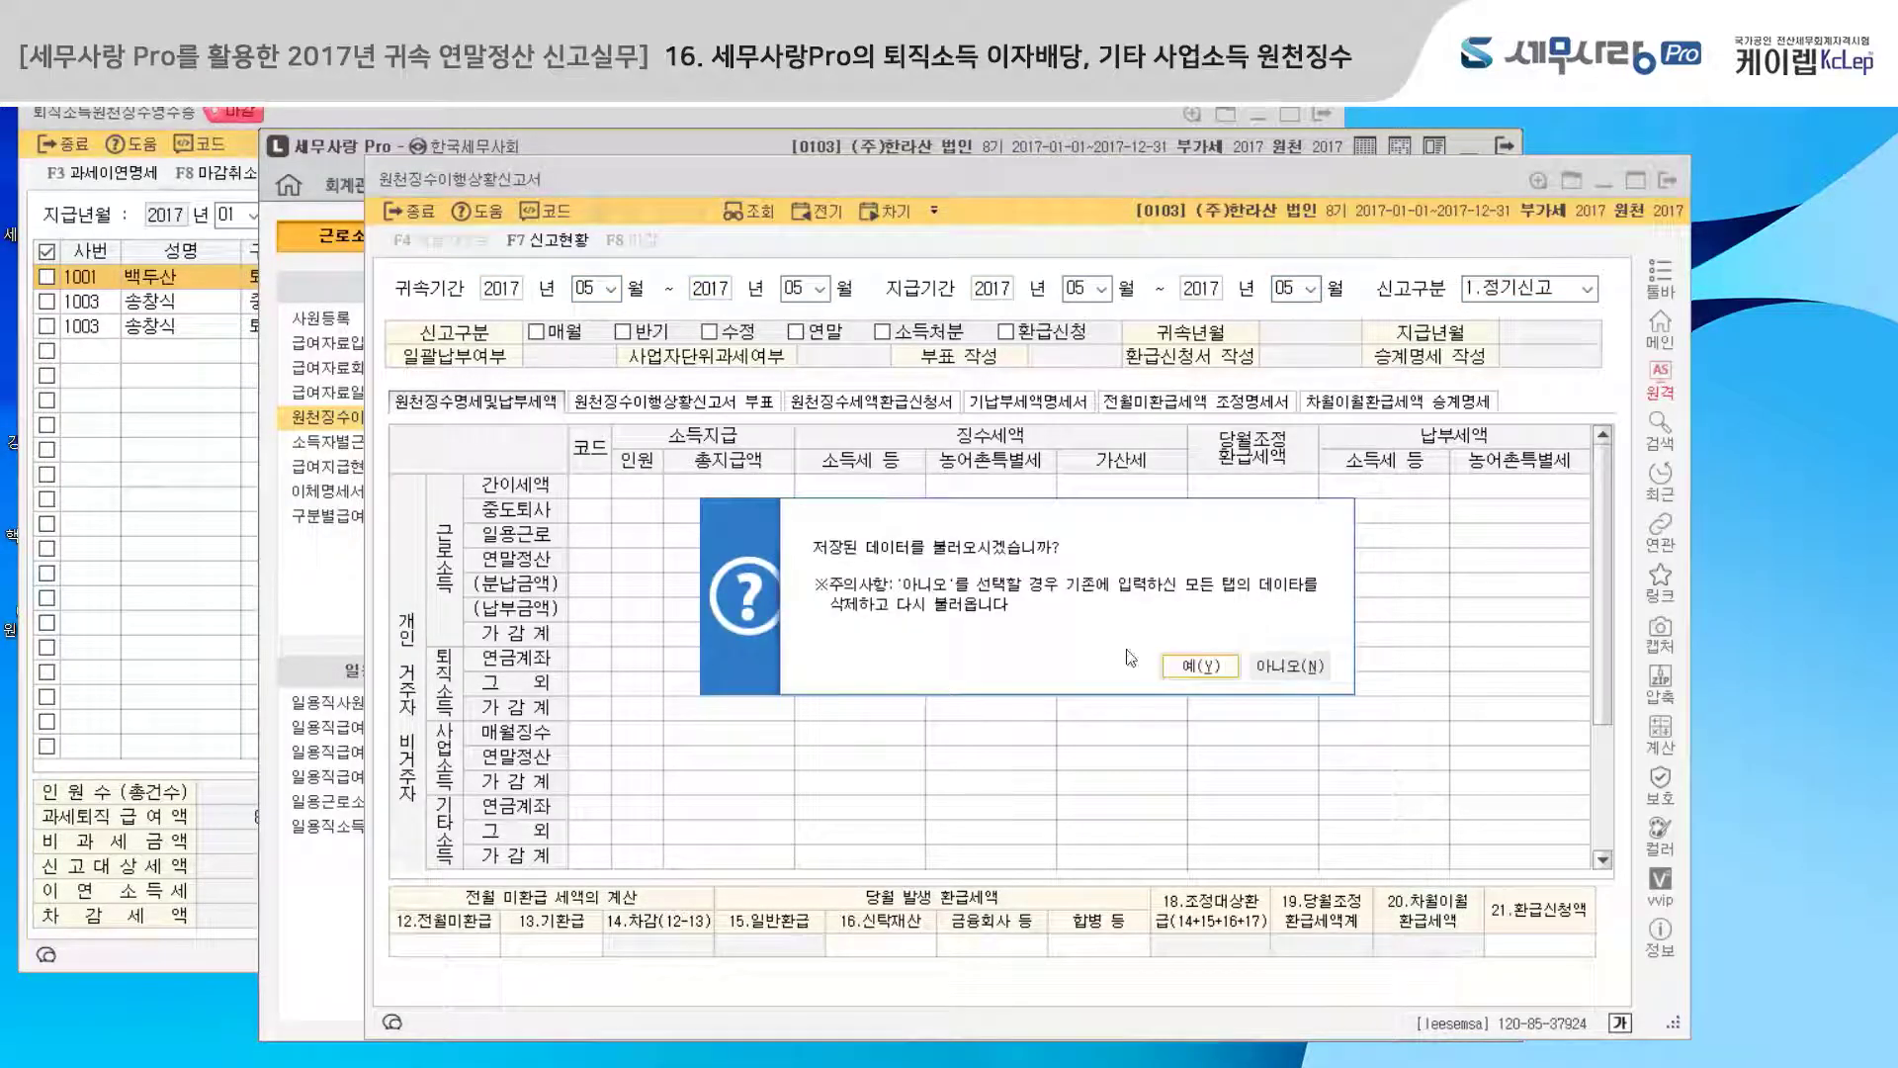
pyautogui.click(1291, 668)
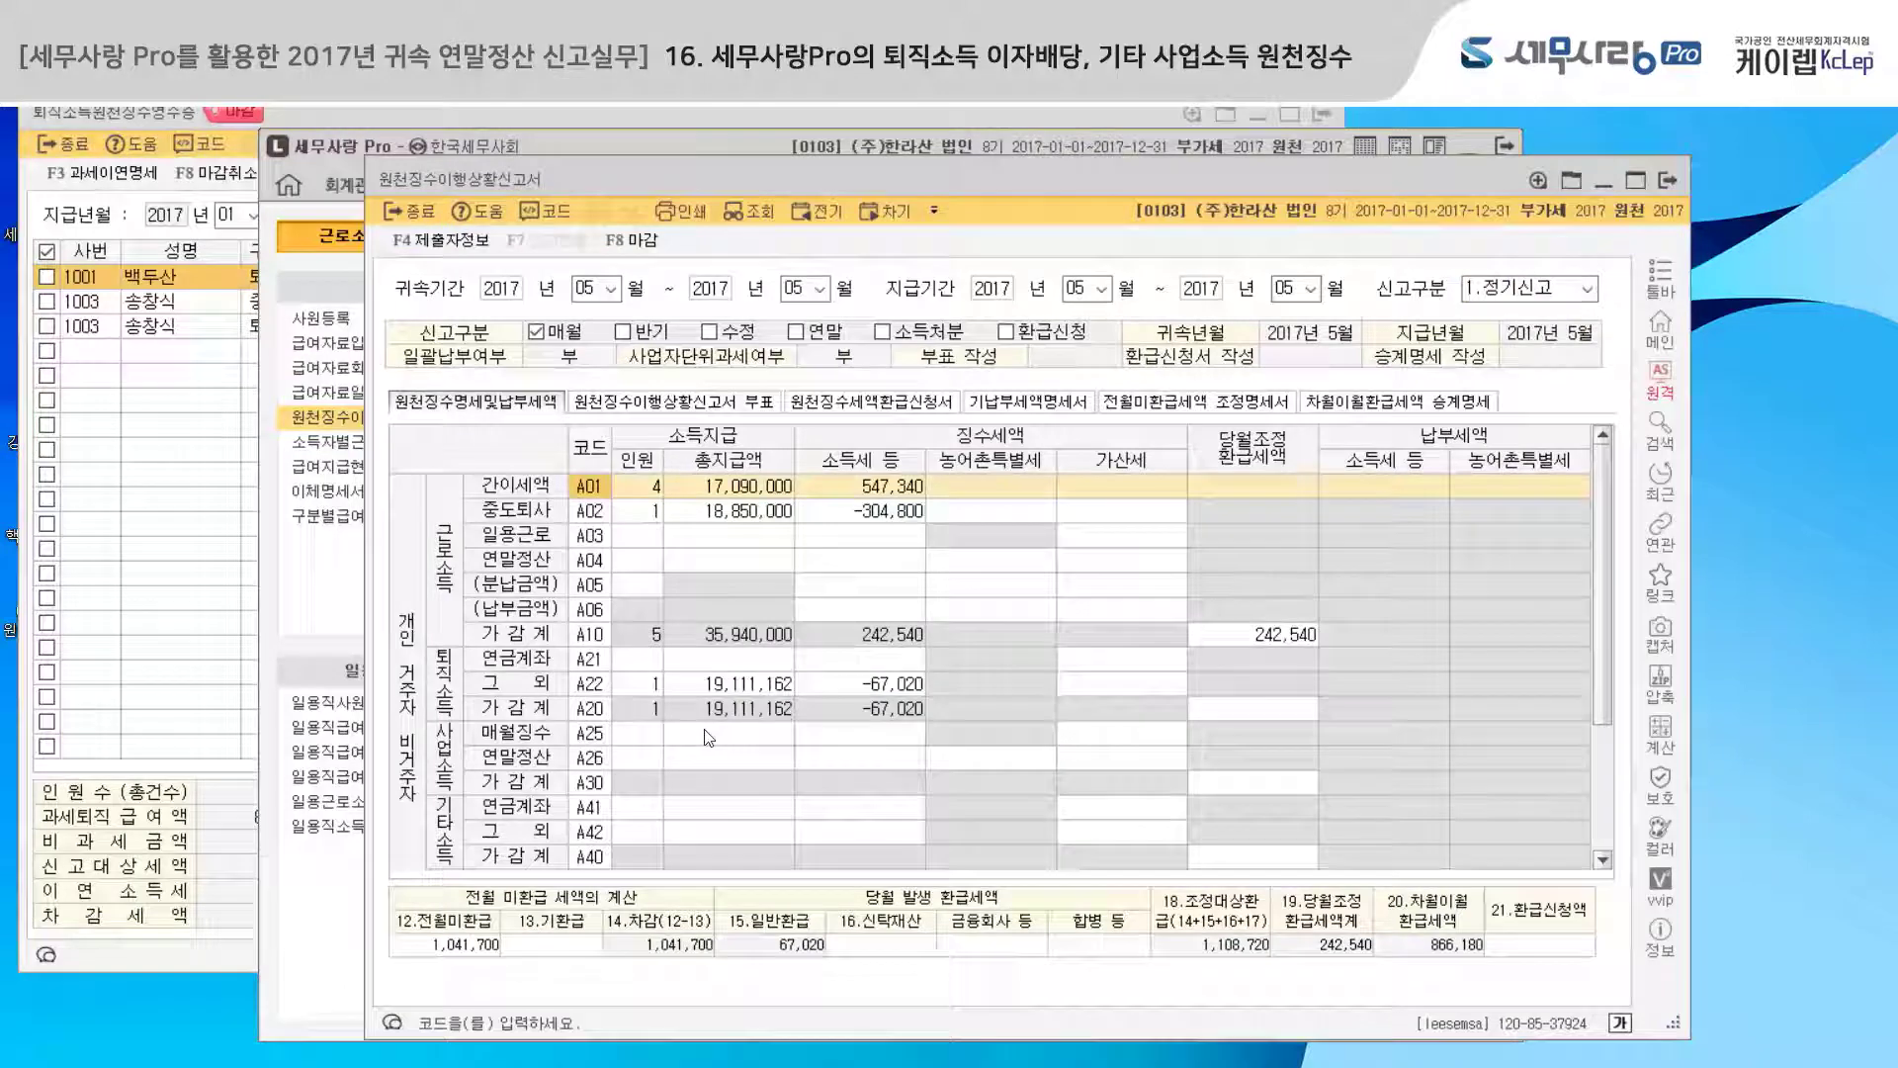
pyautogui.click(729, 690)
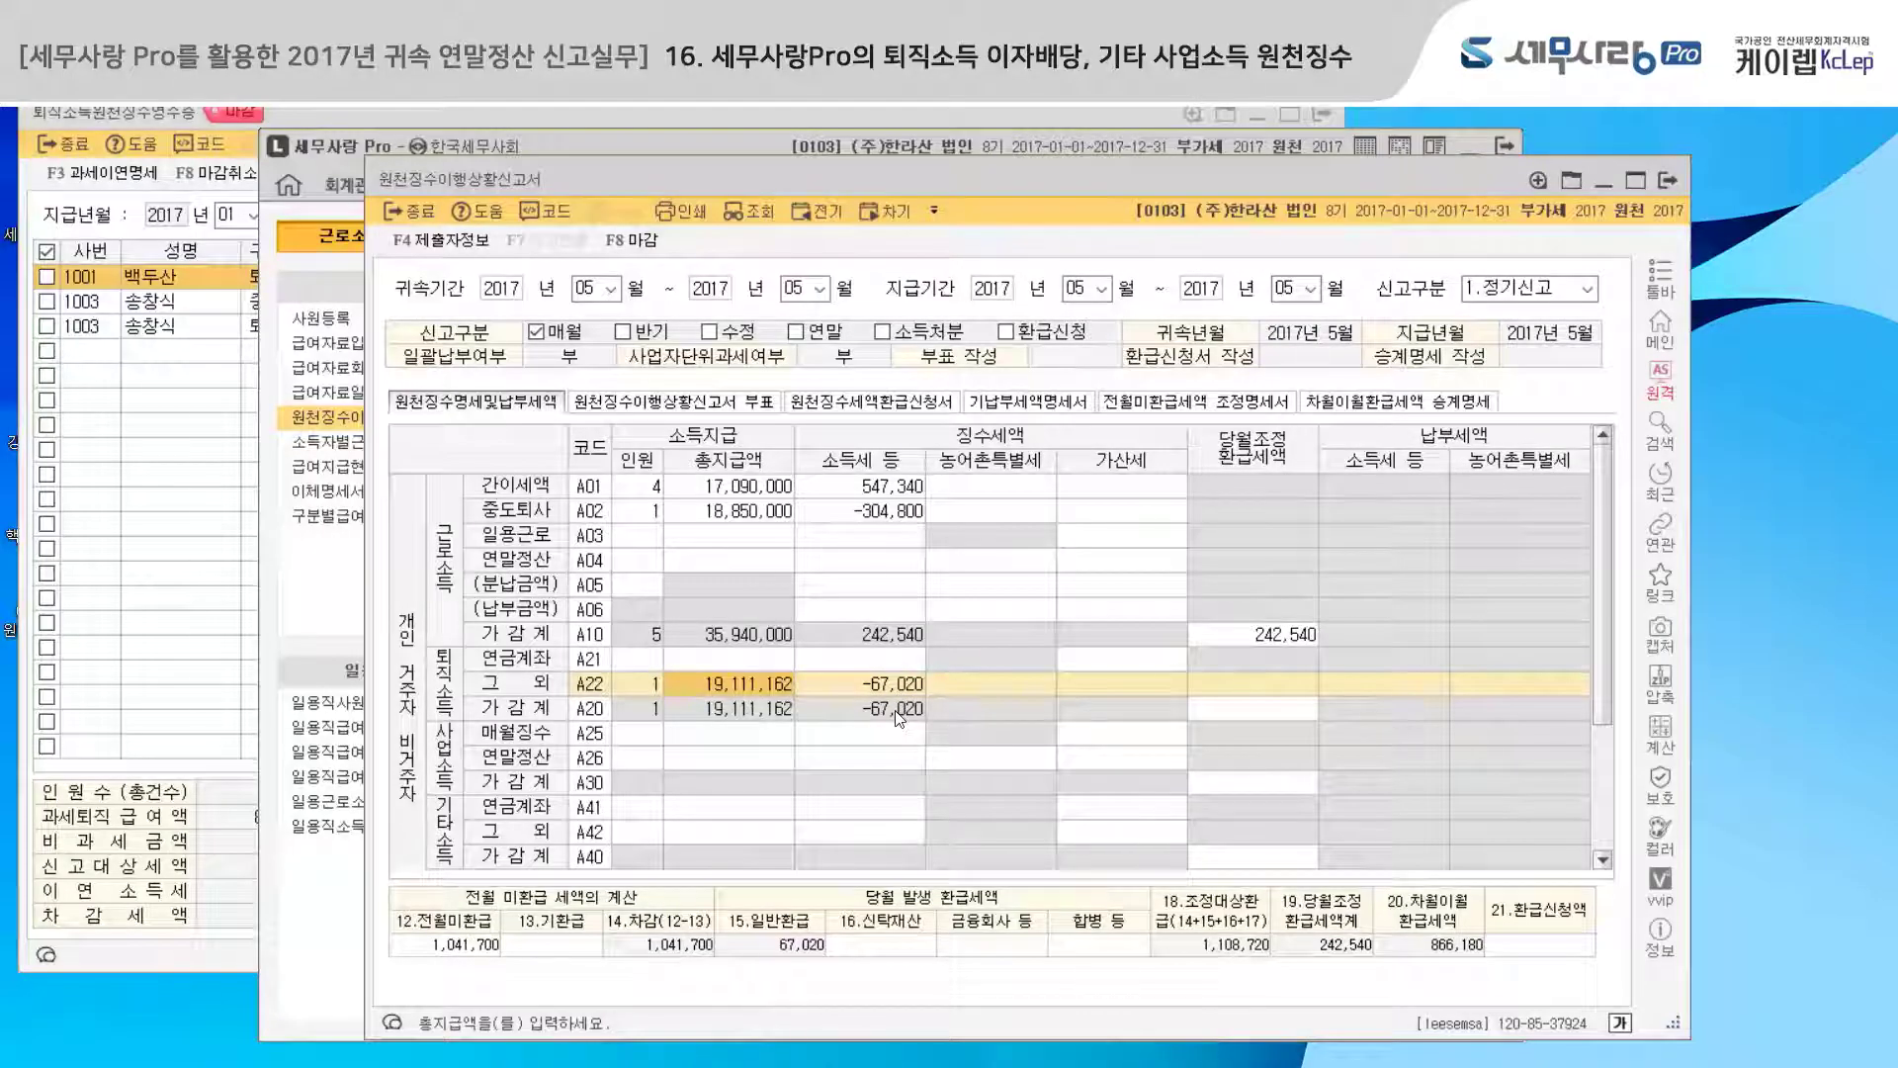
# - Save the May return and load the 정기신고 with both 귀속기간 and 지급기간 set to December 2017
pyautogui.click(598, 290)
pyautogui.click(1056, 641)
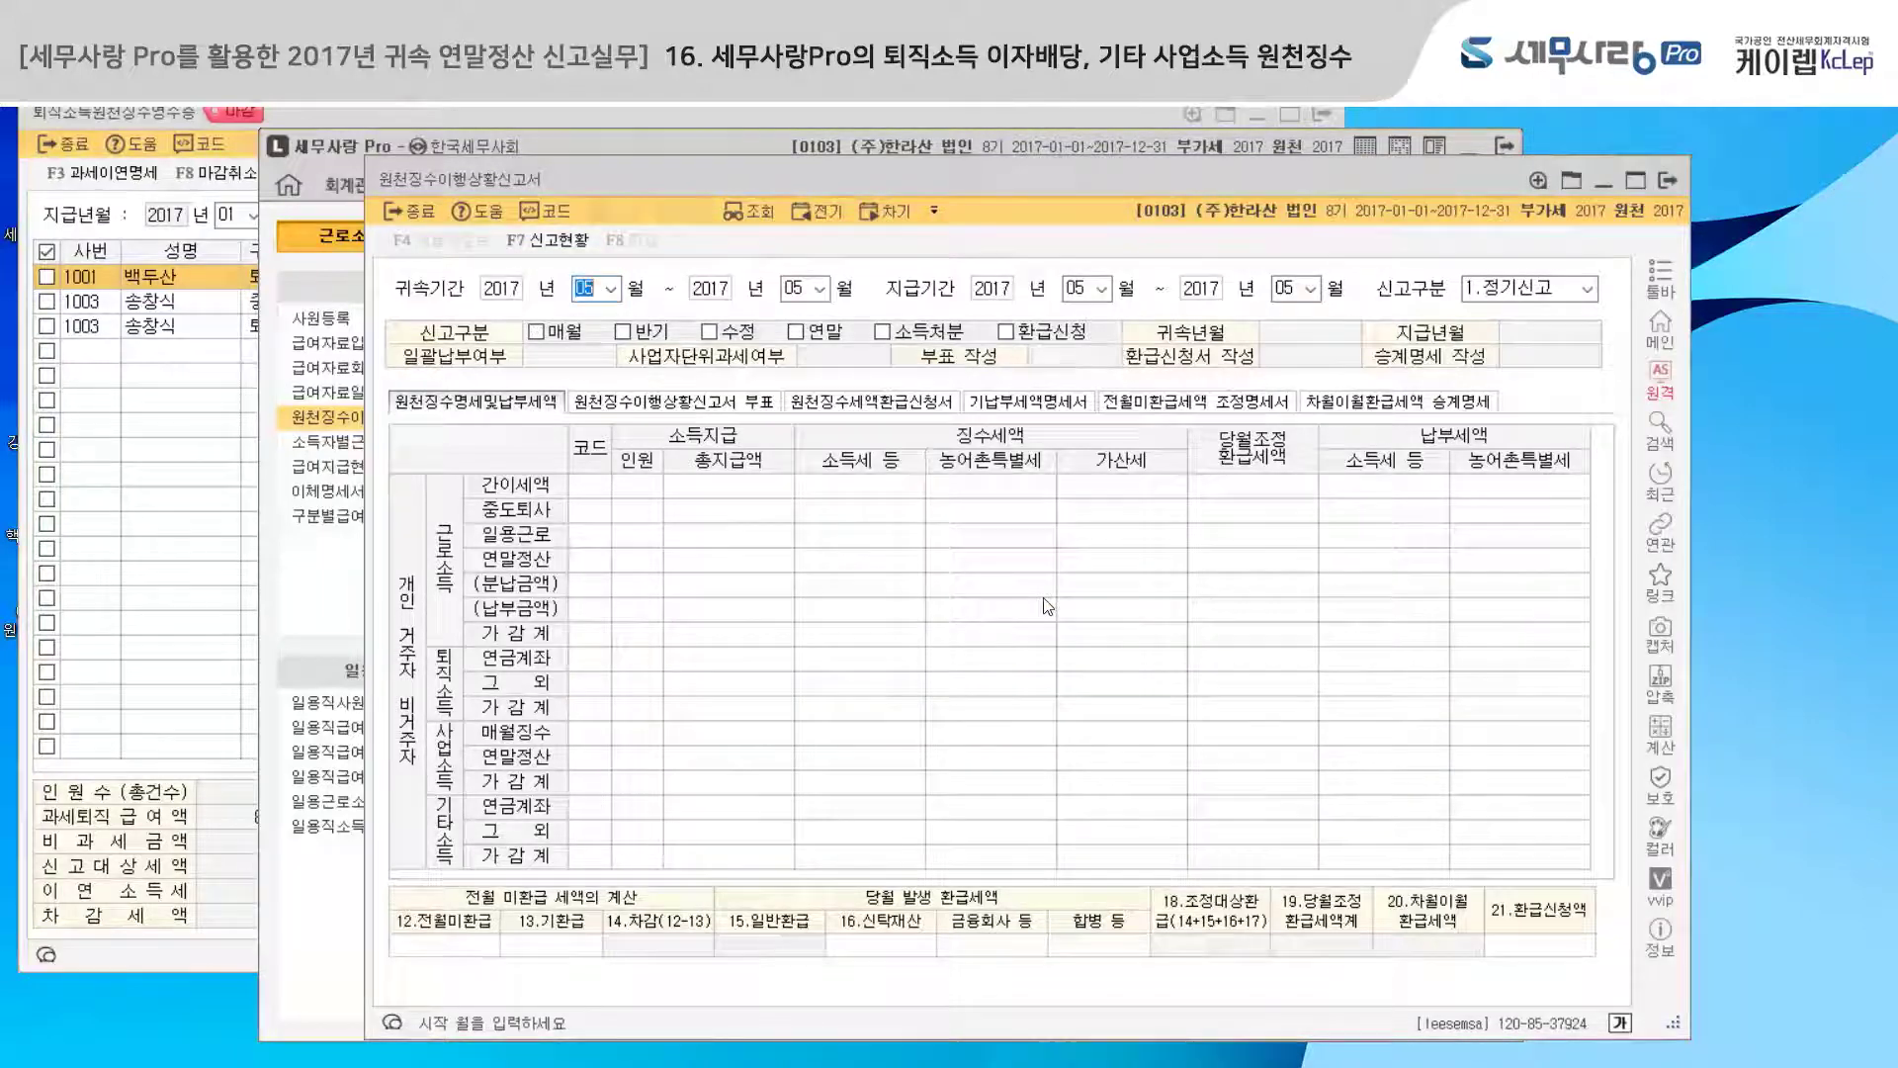
pyautogui.write('12')
pyautogui.press('Return')
pyautogui.write('12')
pyautogui.press('Return')
pyautogui.press('Return')
pyautogui.write('12')
pyautogui.press('Return')
pyautogui.press('Return')
pyautogui.write('1')
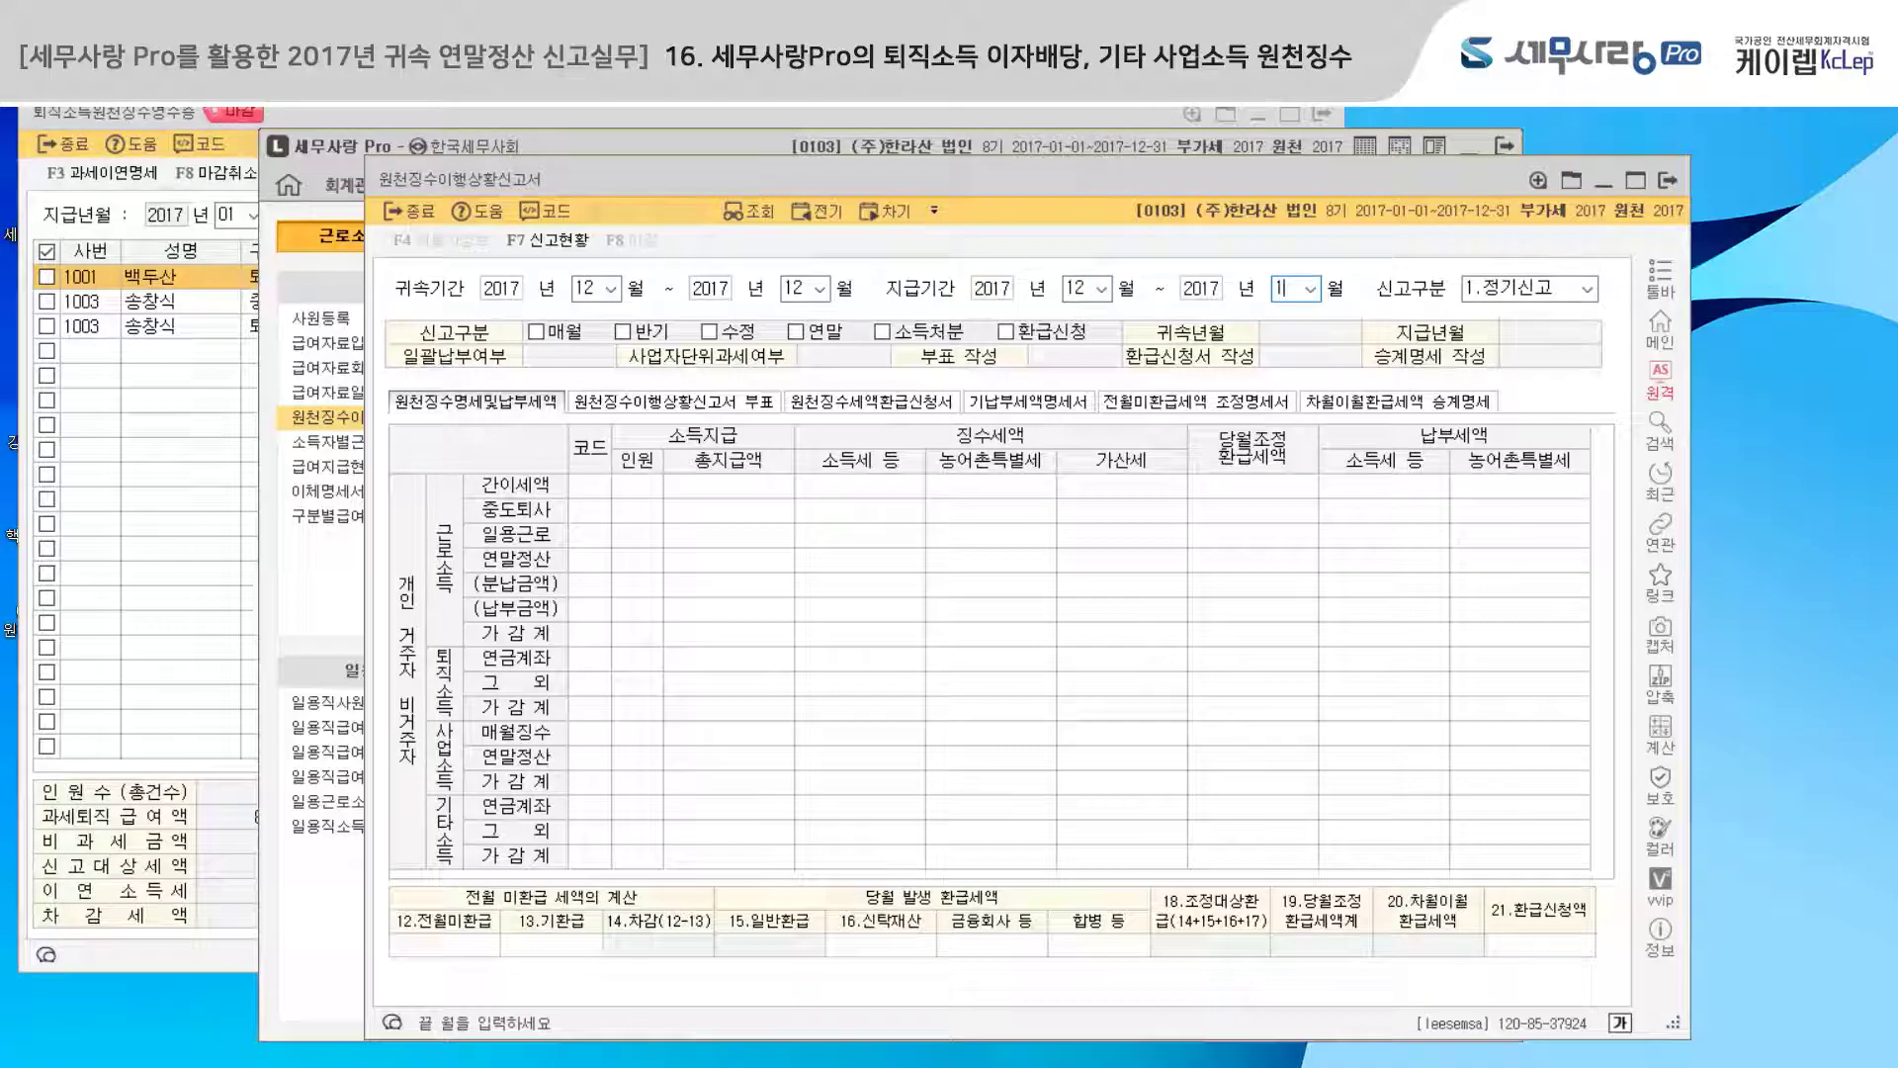
pyautogui.write('2')
pyautogui.press('Return')
pyautogui.press('Return')
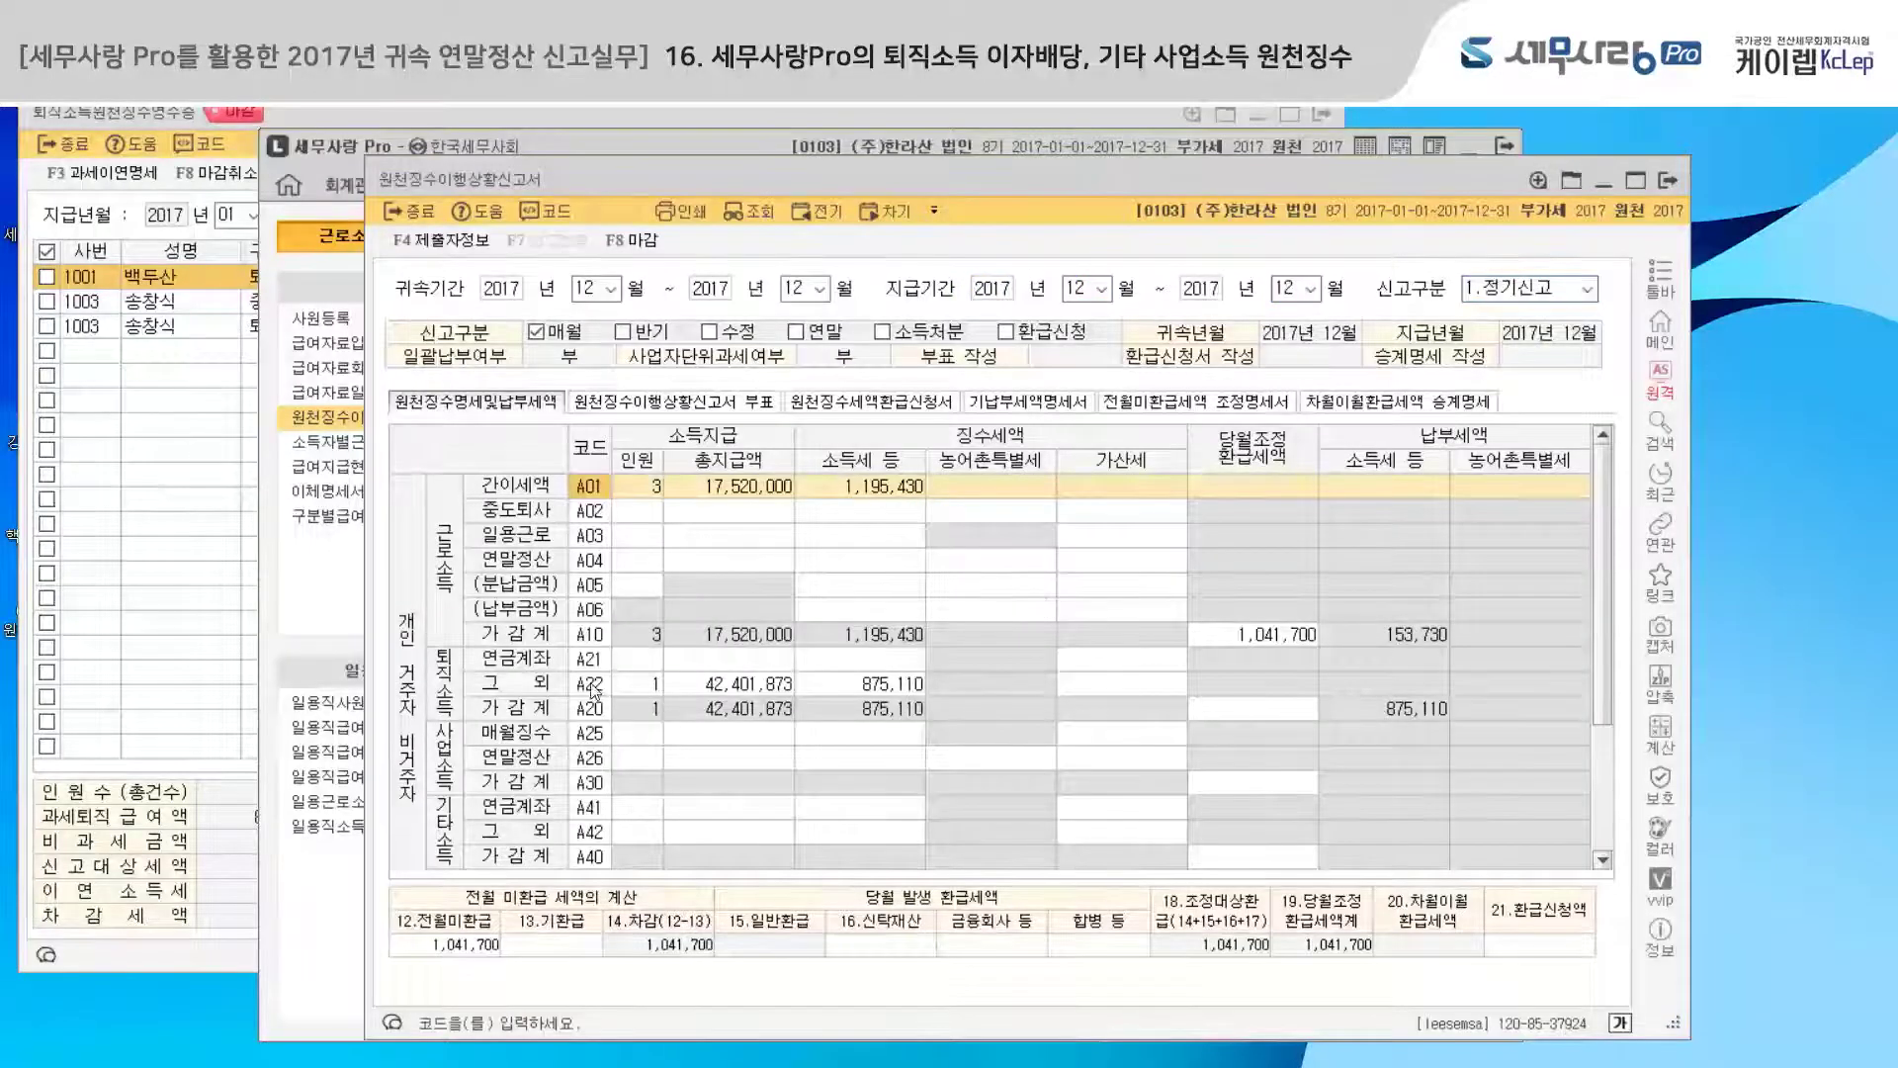
# - Check the December A22 severance payment and tax, save the return, and close it along with 퇴직소득원천징수영수증
pyautogui.click(739, 685)
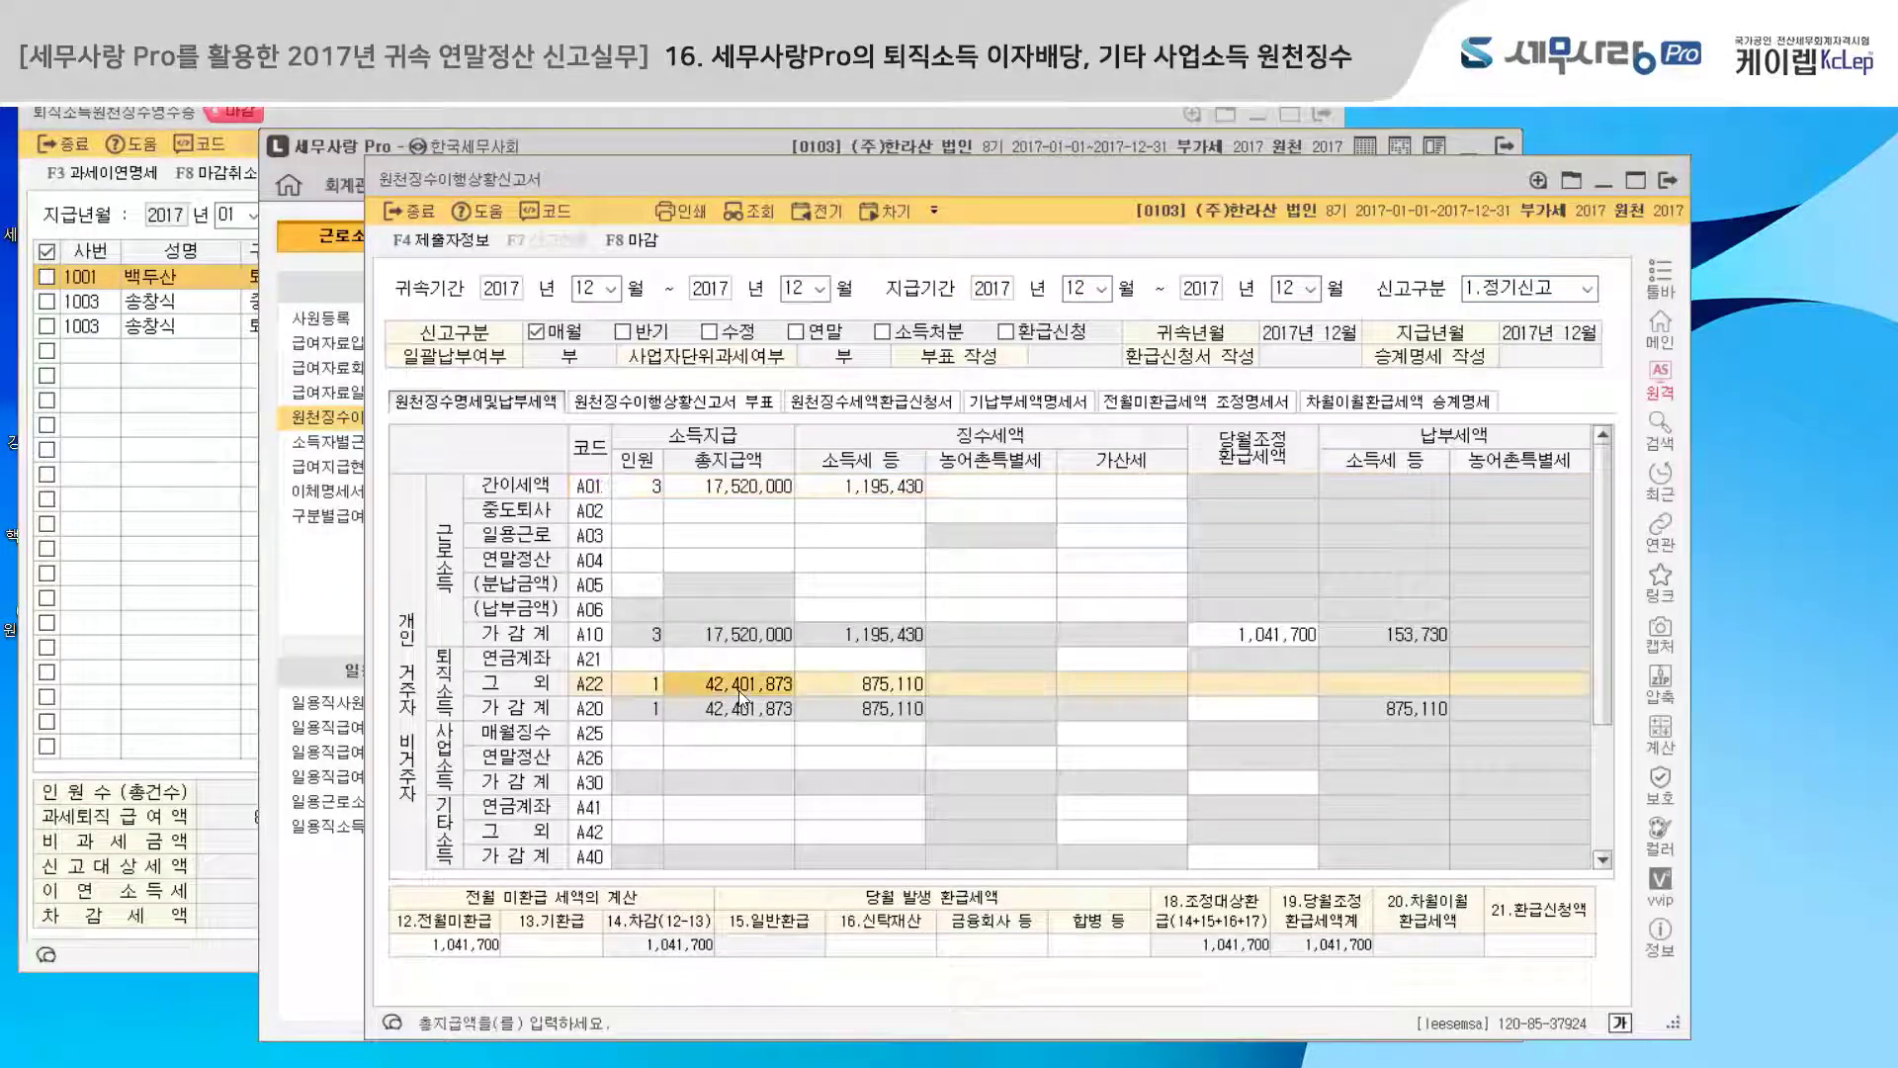
pyautogui.click(883, 690)
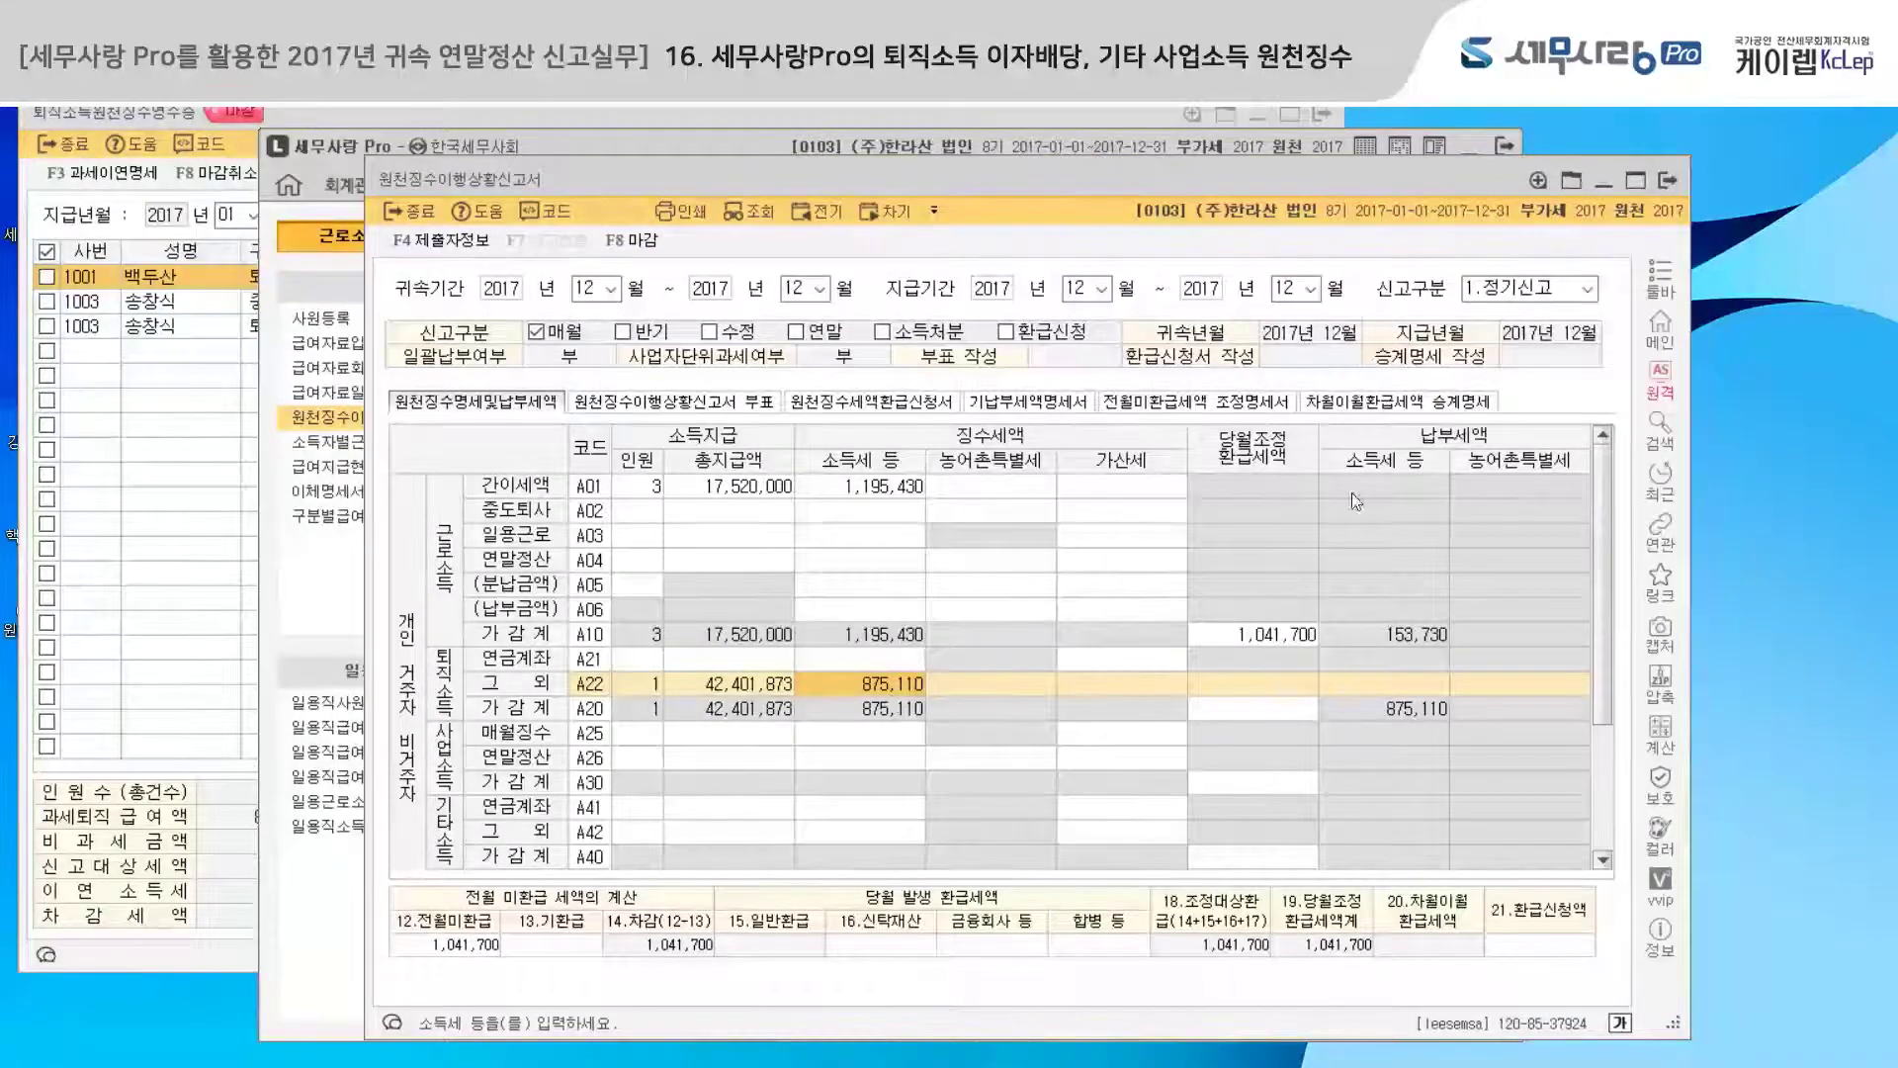
pyautogui.click(1671, 181)
pyautogui.click(1042, 639)
pyautogui.click(1323, 115)
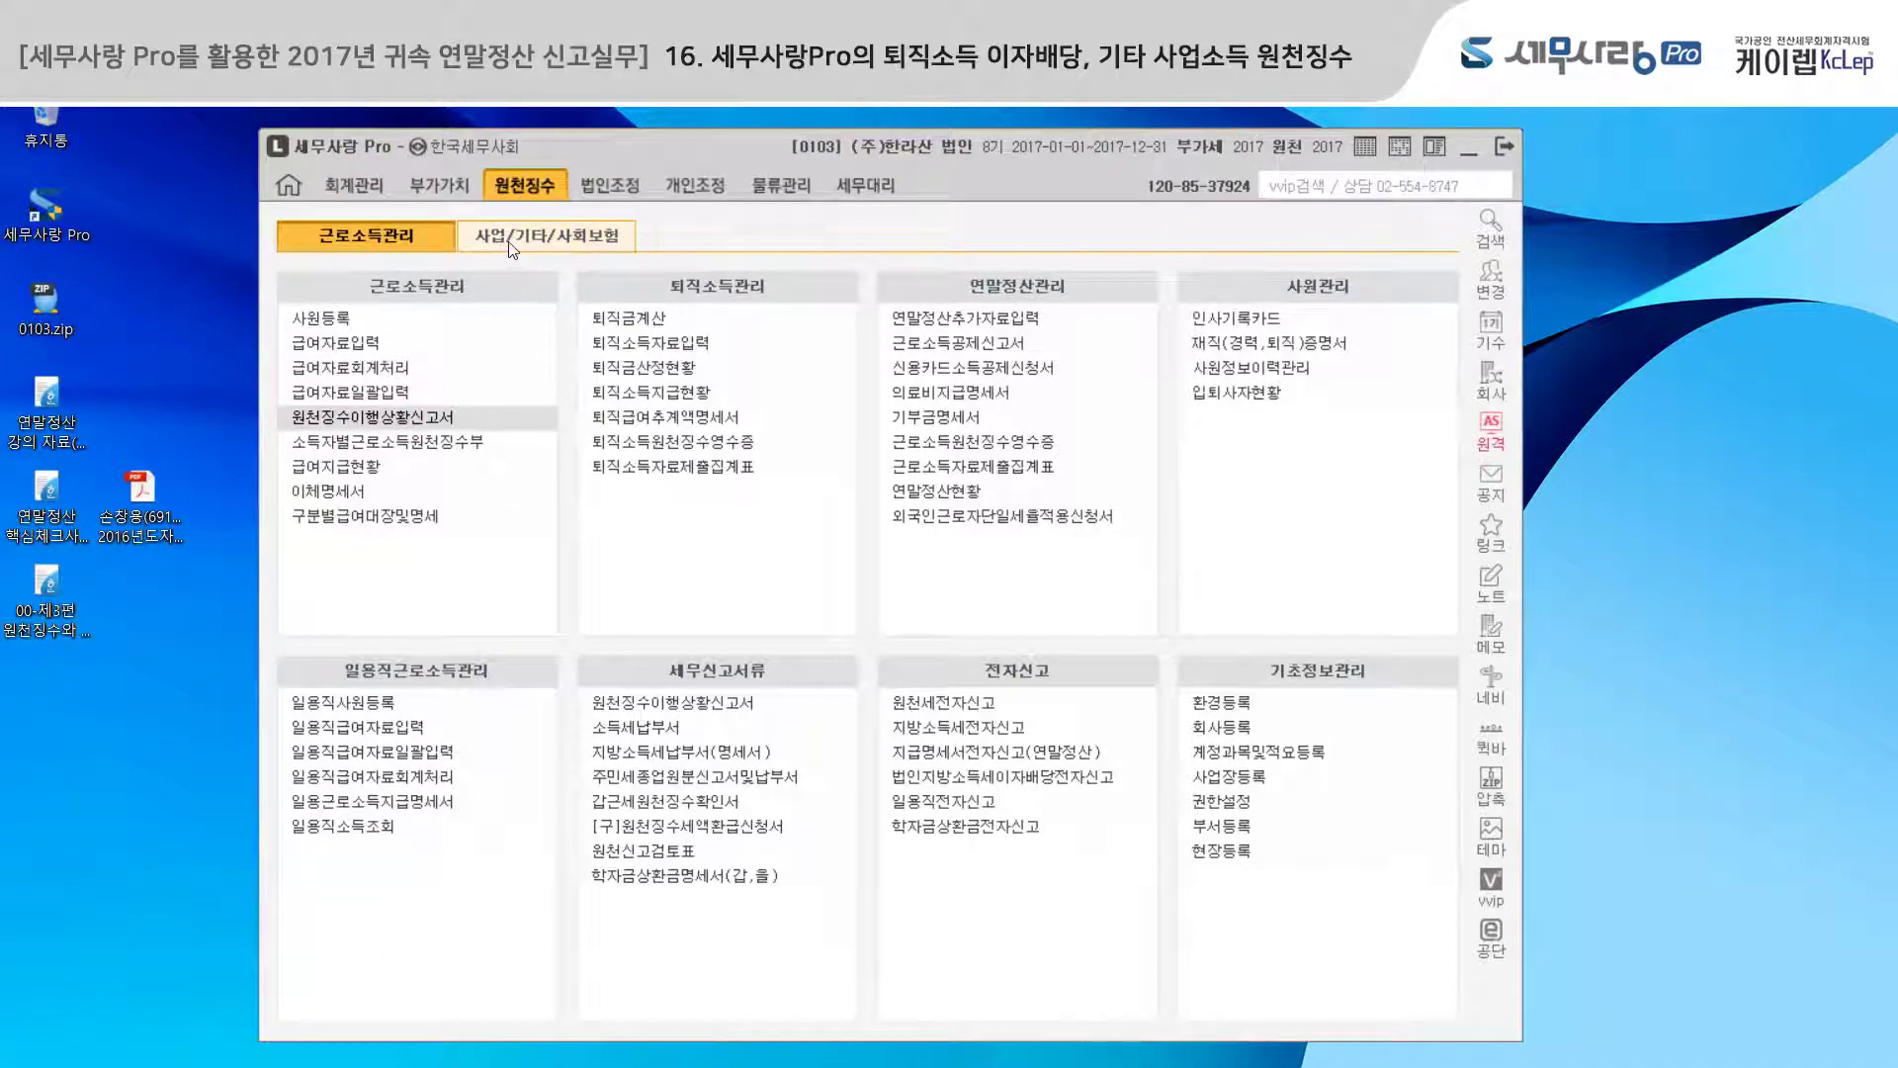
# - Open 사업소득자등록 and look through the 소득구분 code list for the registered business-income earner
pyautogui.click(554, 237)
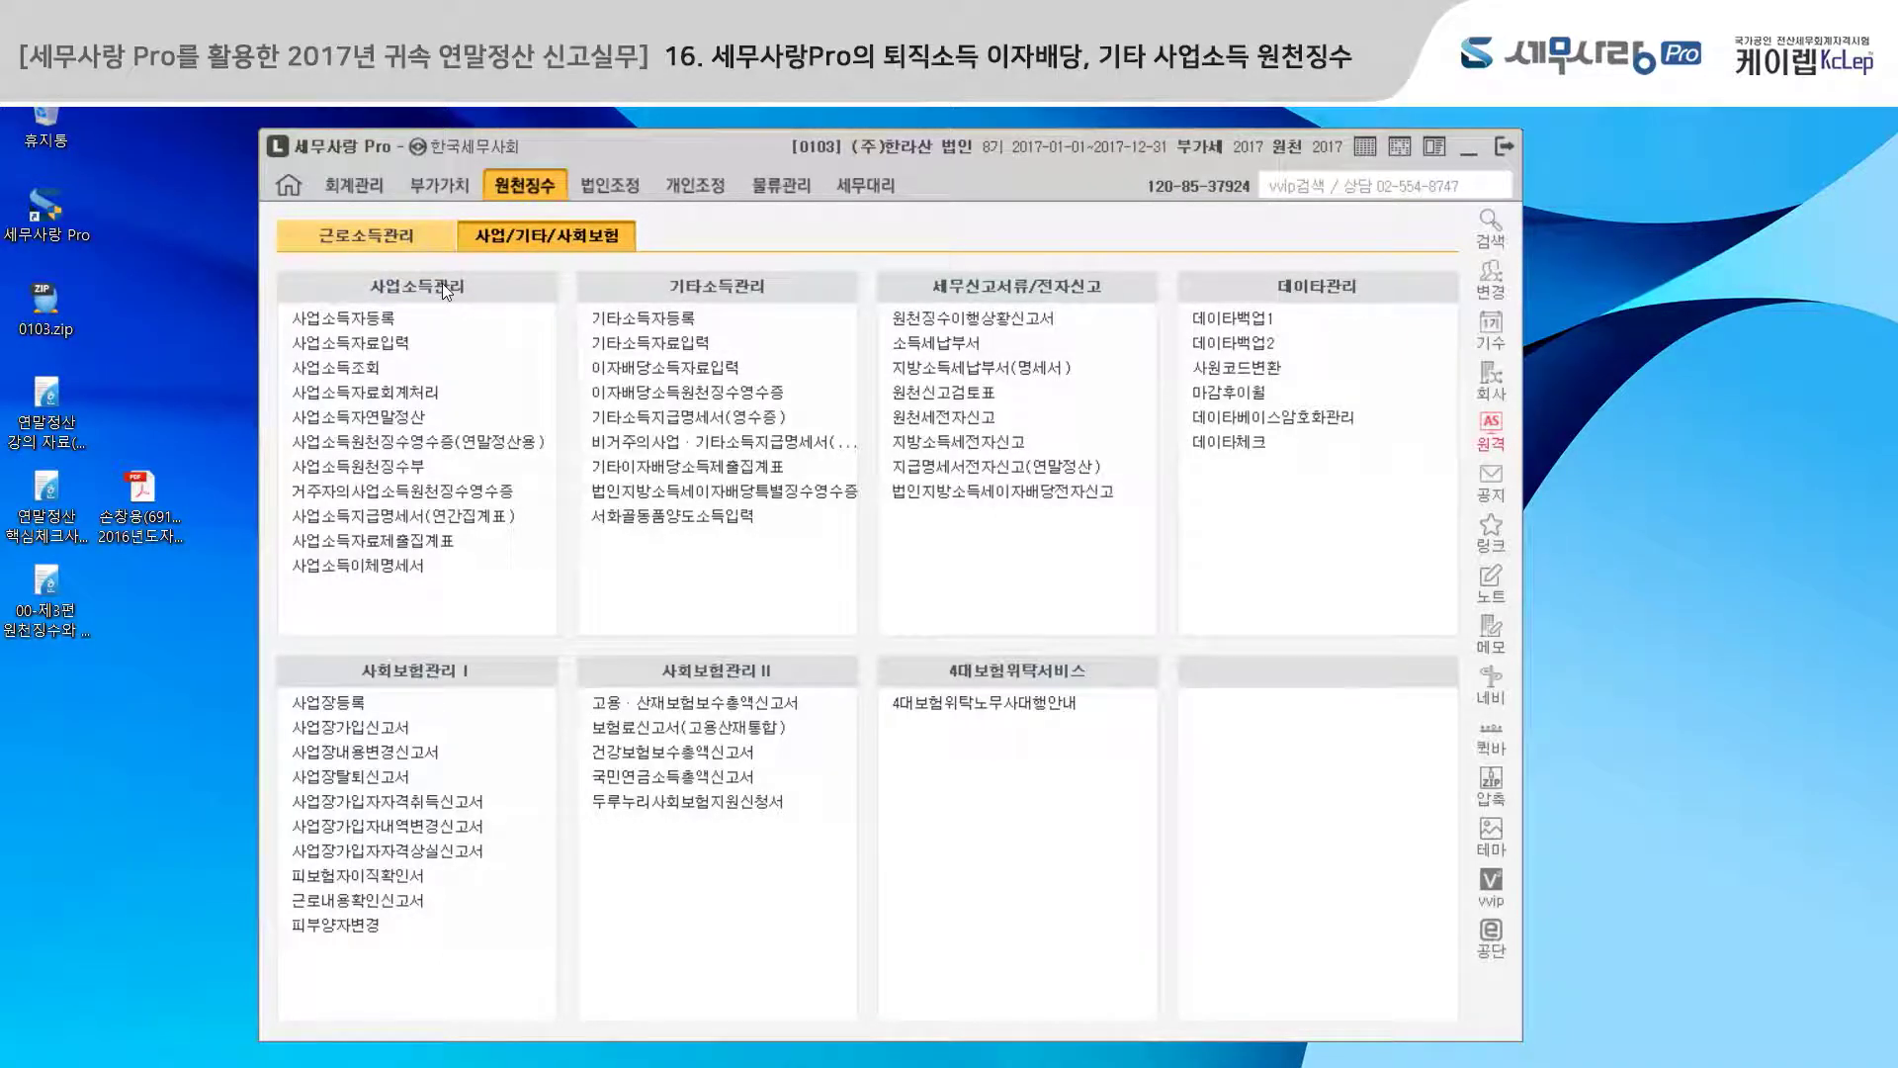
pyautogui.click(376, 325)
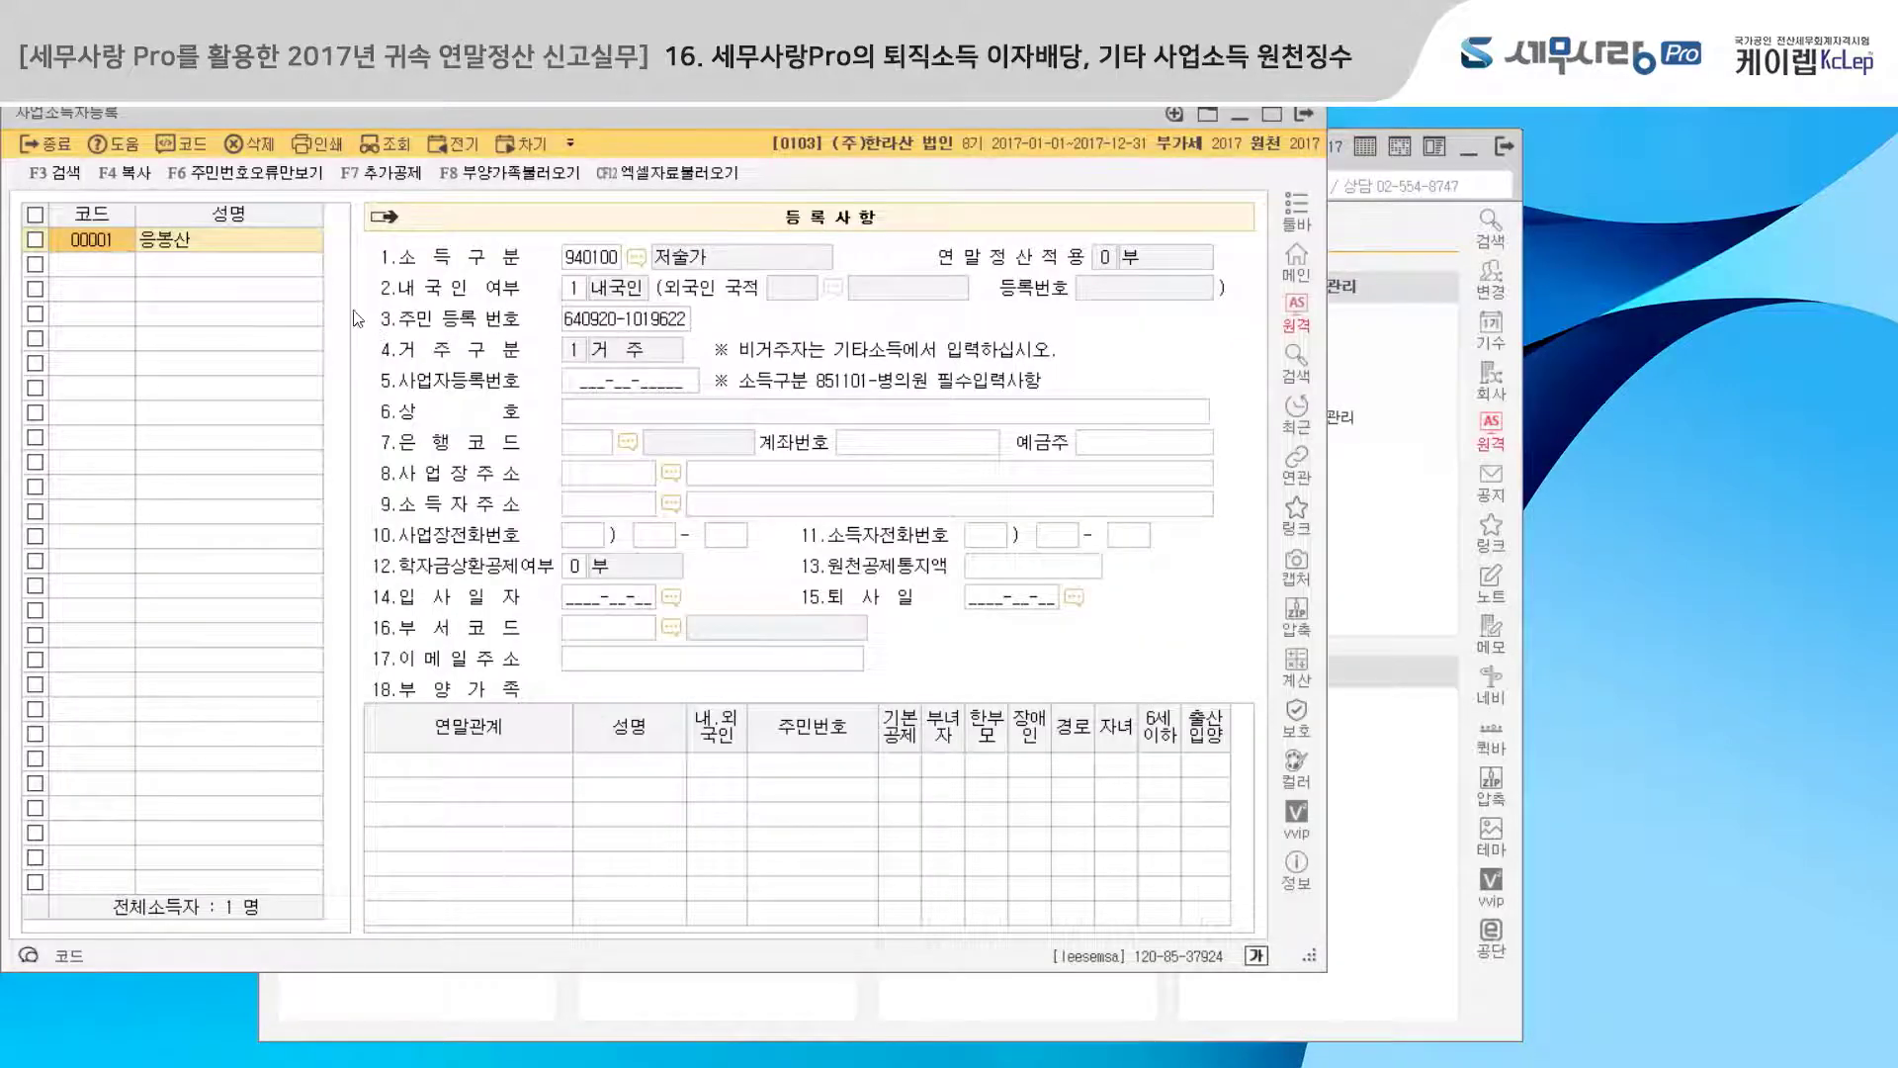
pyautogui.click(222, 245)
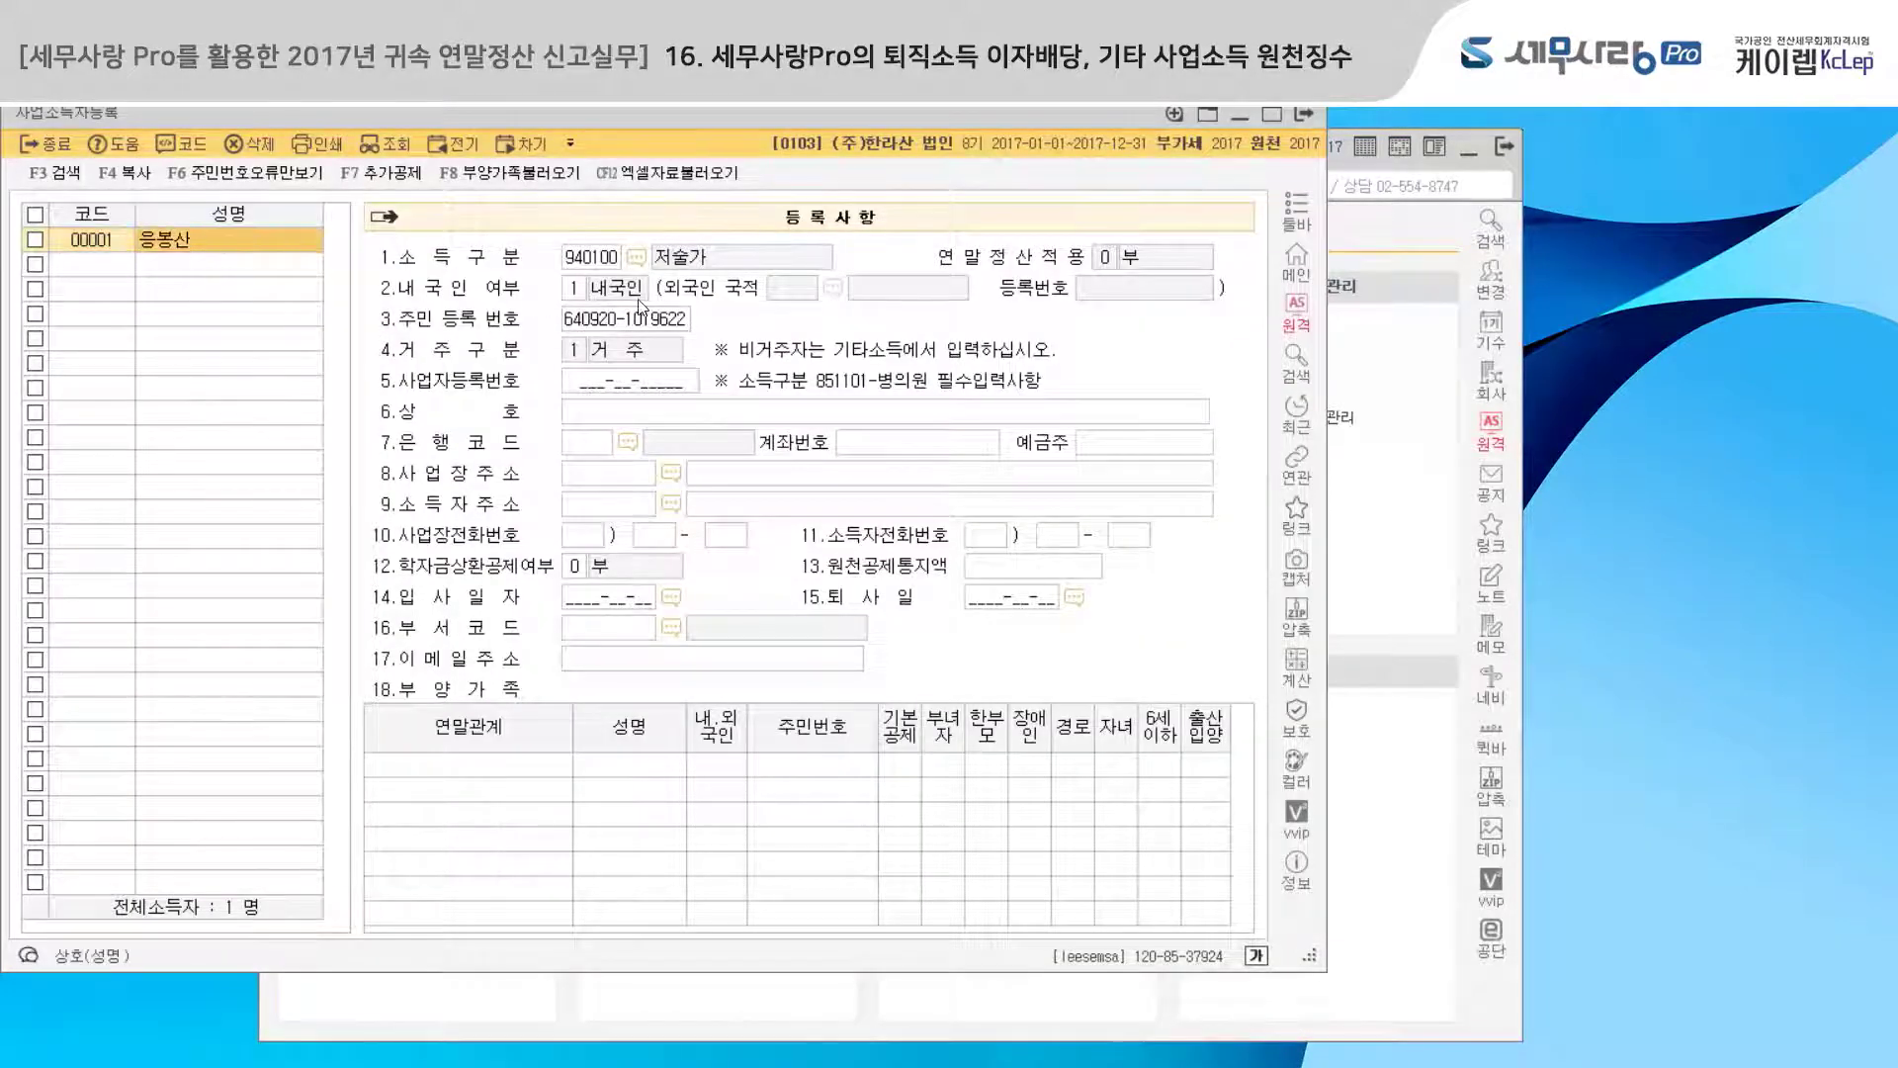
pyautogui.click(604, 262)
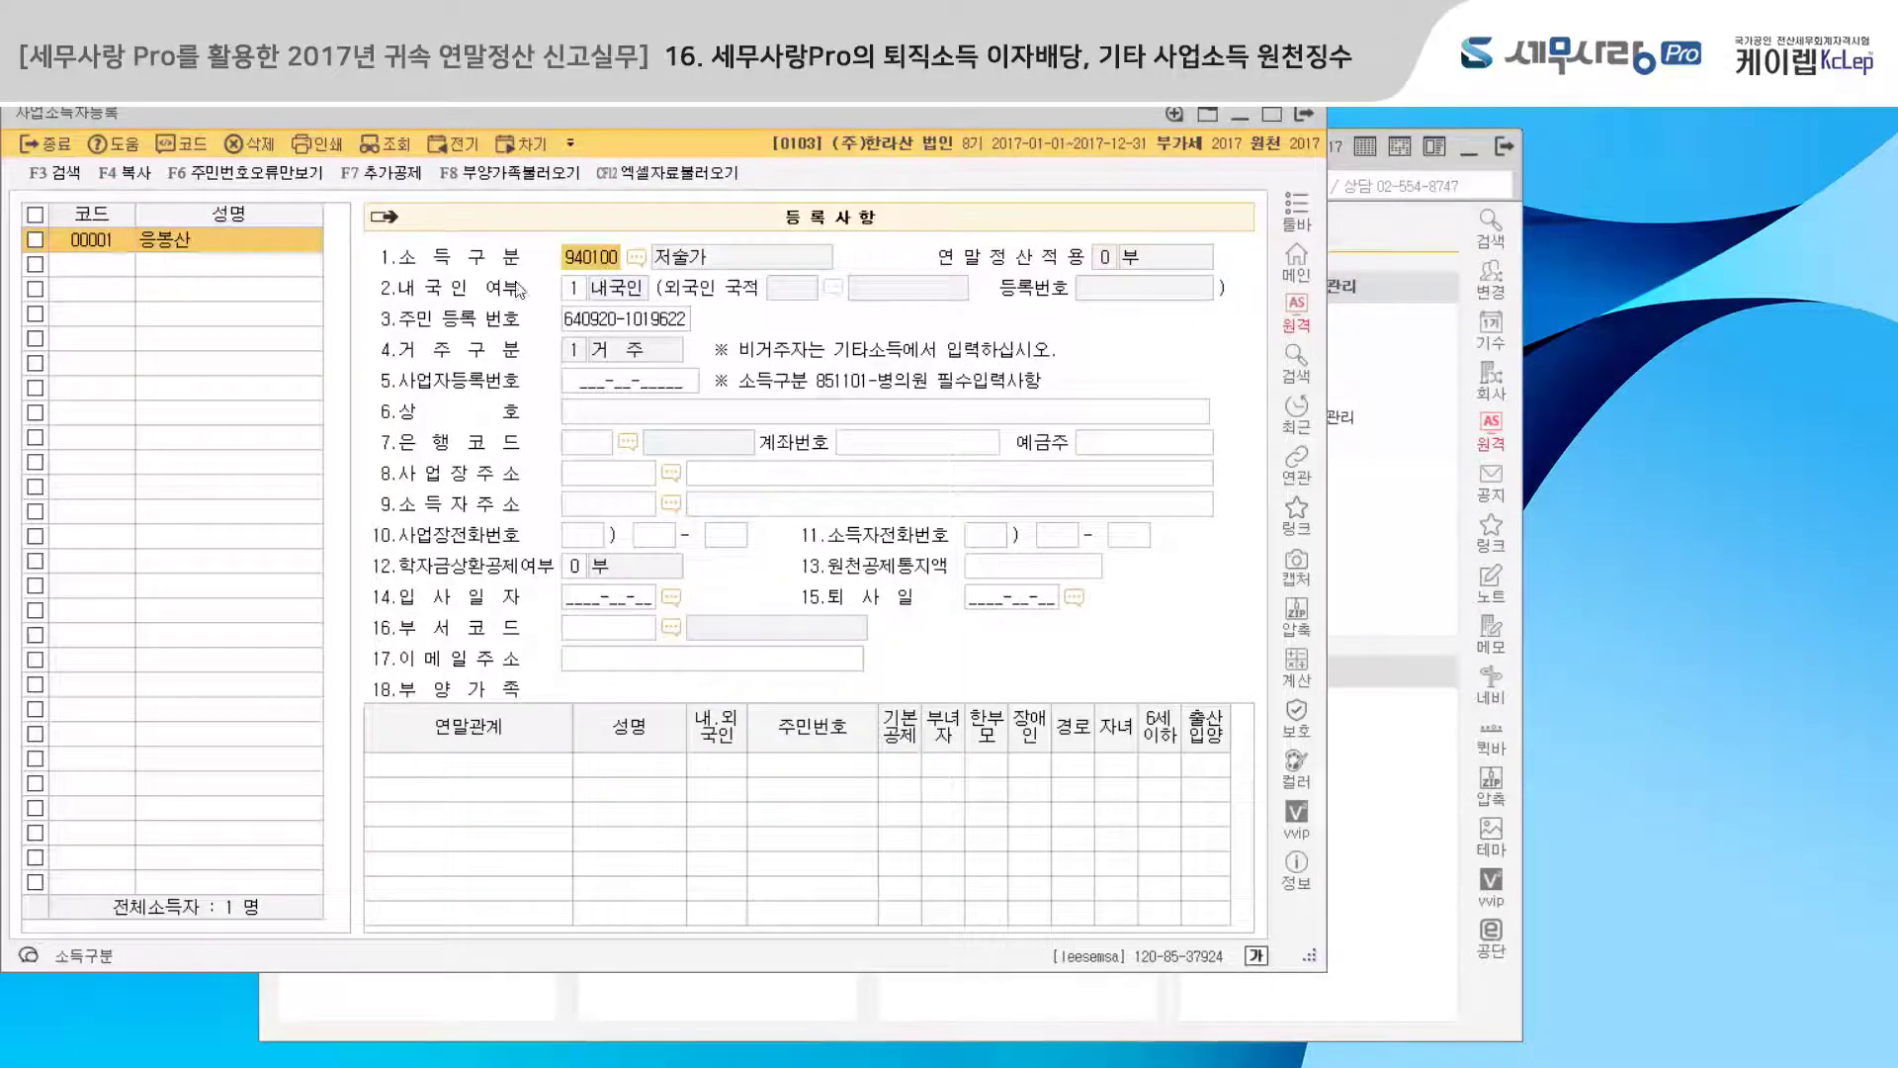
pyautogui.click(636, 259)
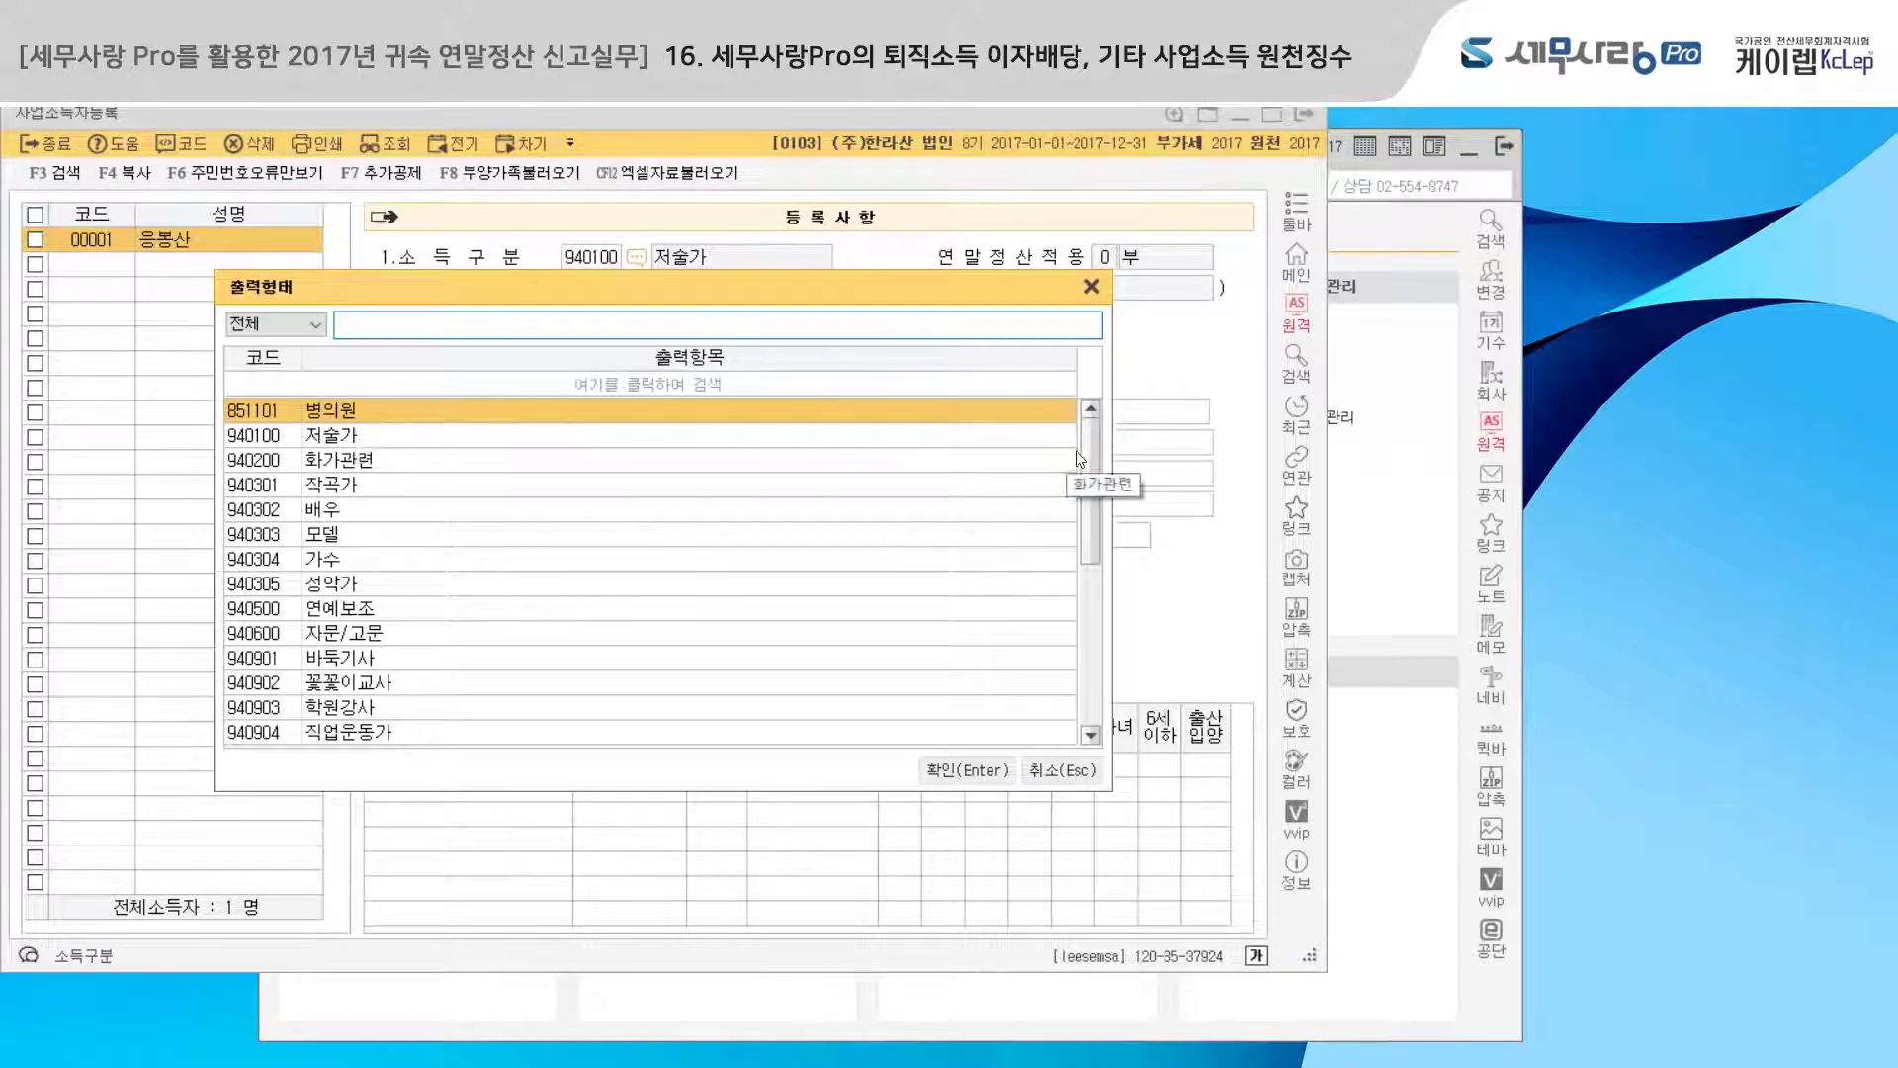
pyautogui.moveTo(1095, 447)
pyautogui.mouseDown()
pyautogui.moveTo(1088, 544)
pyautogui.moveTo(1088, 441)
pyautogui.mouseUp()
pyautogui.moveTo(1038, 299); pyautogui.dragTo(1042, 396)
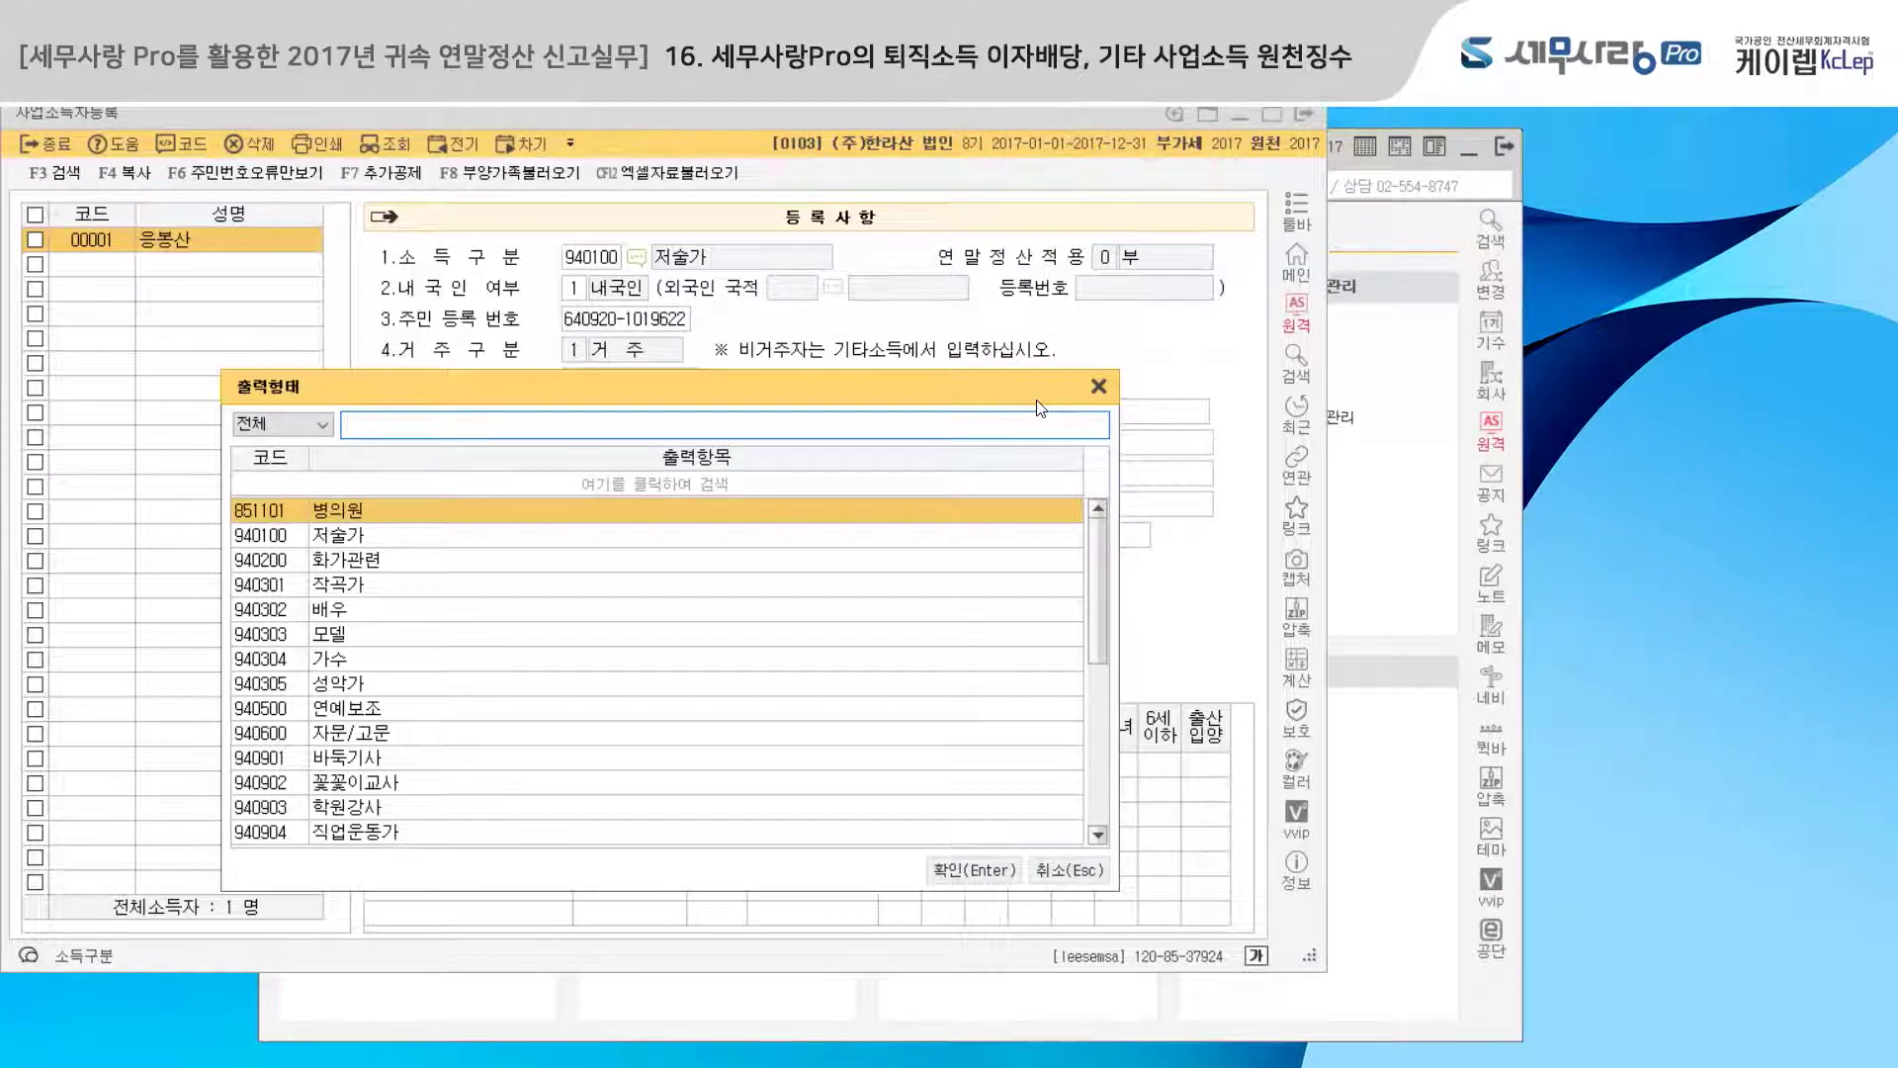
# - Choose 940100 저술가 as the earner's 소득구분, accept the conversion despite the existing April data, and close 사업소득자등록
pyautogui.click(413, 540)
pyautogui.click(957, 864)
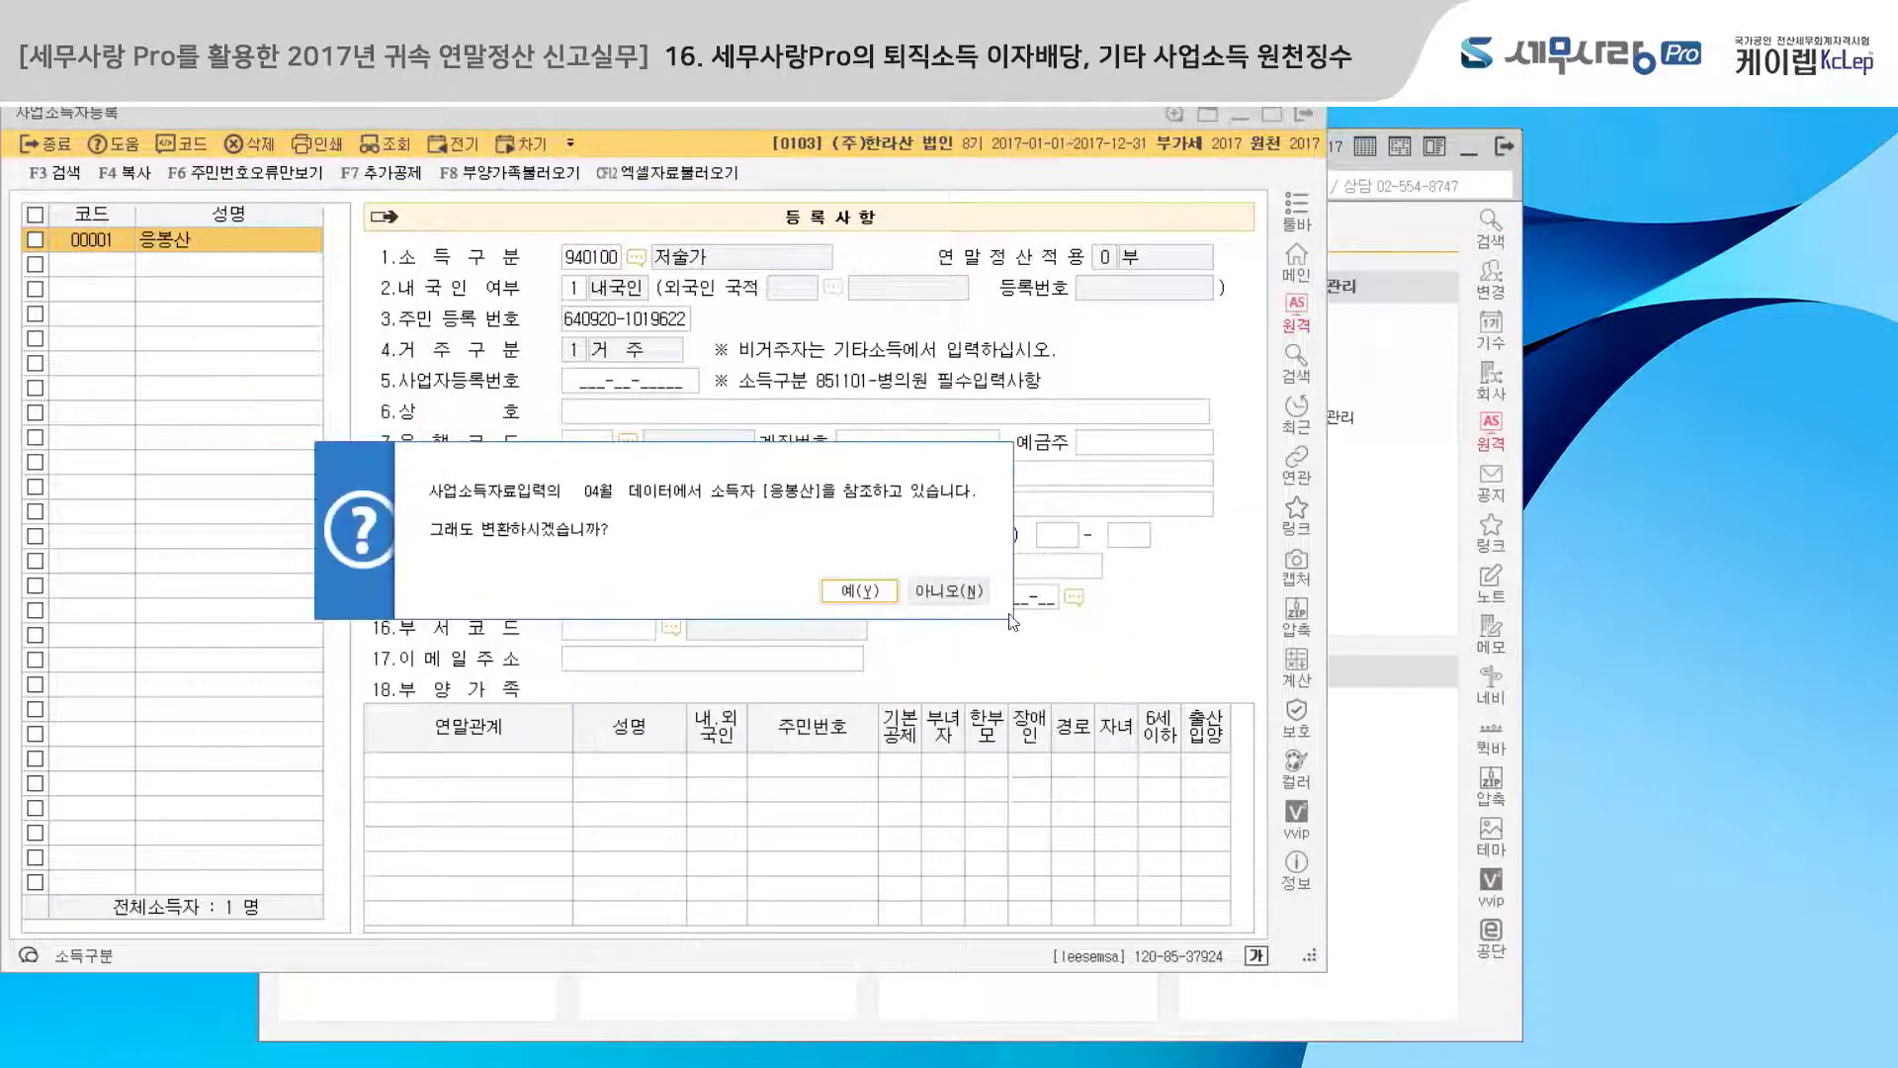
pyautogui.click(858, 591)
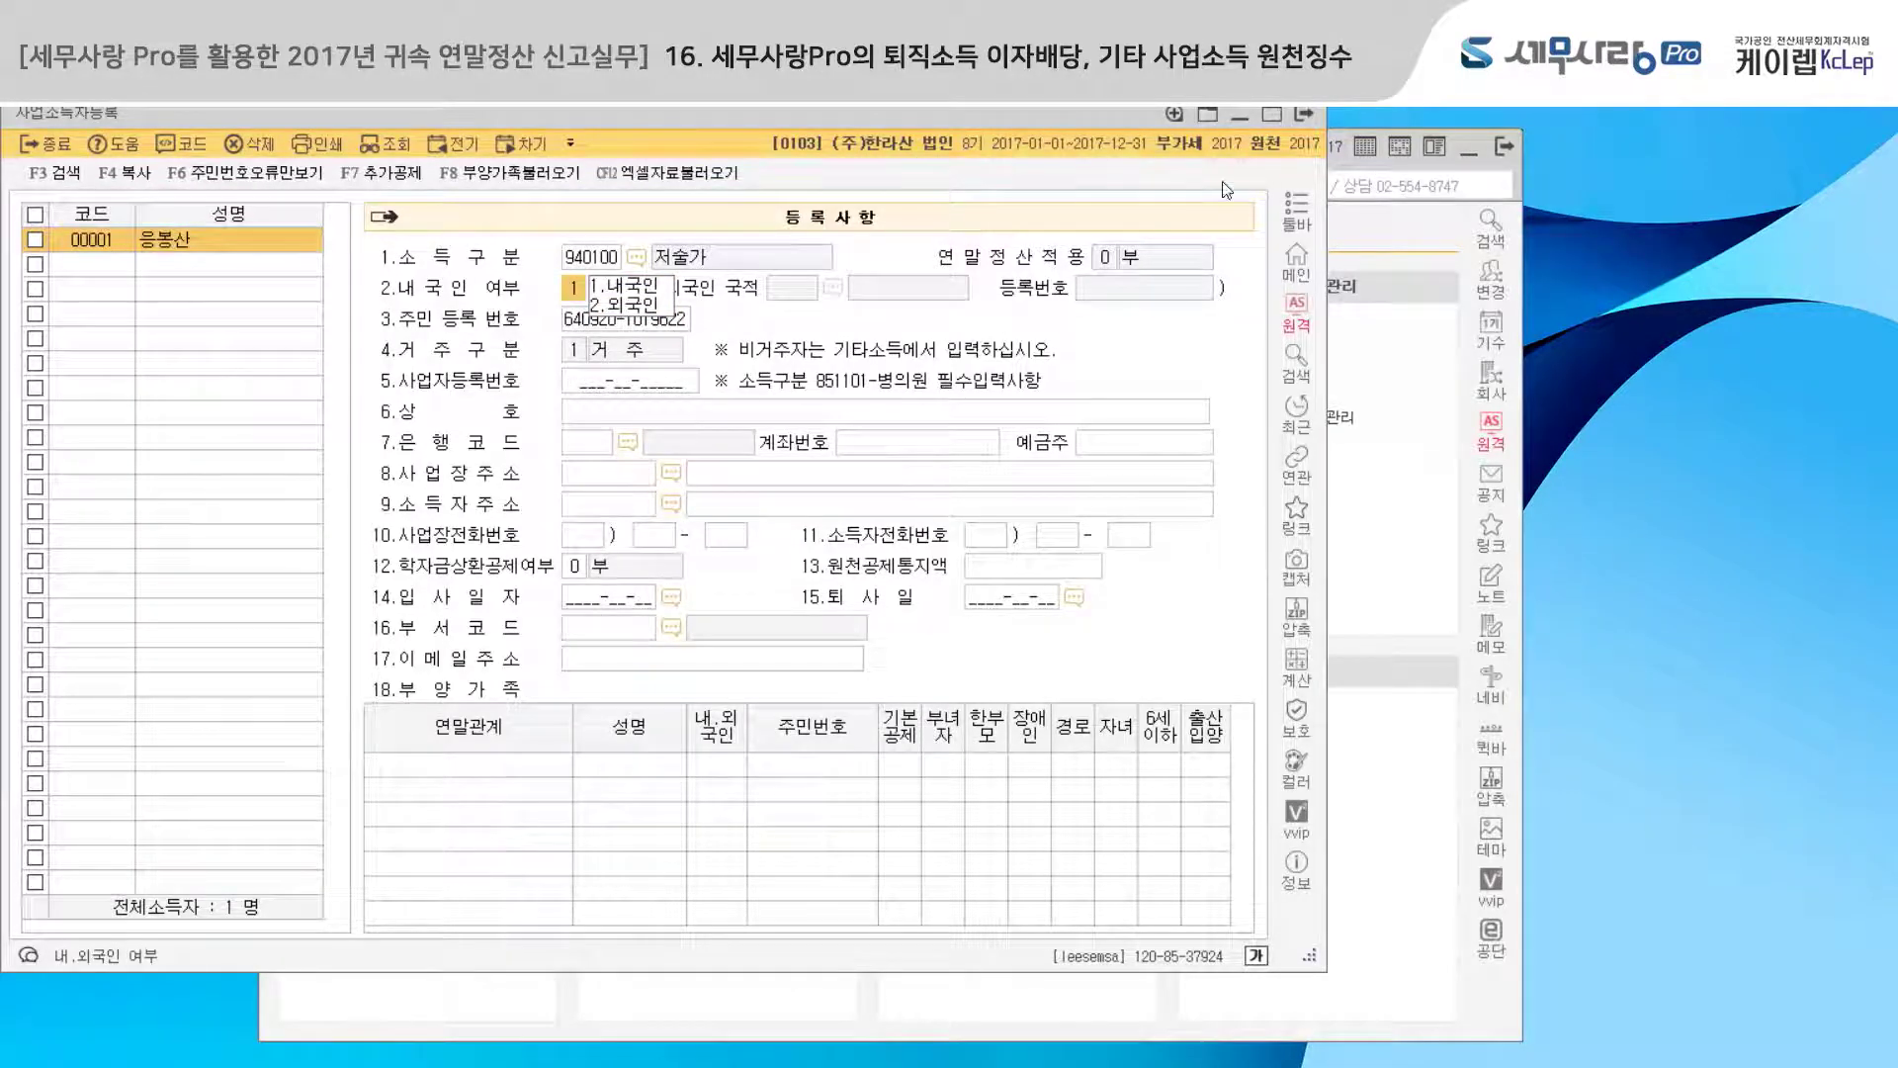
pyautogui.click(1303, 115)
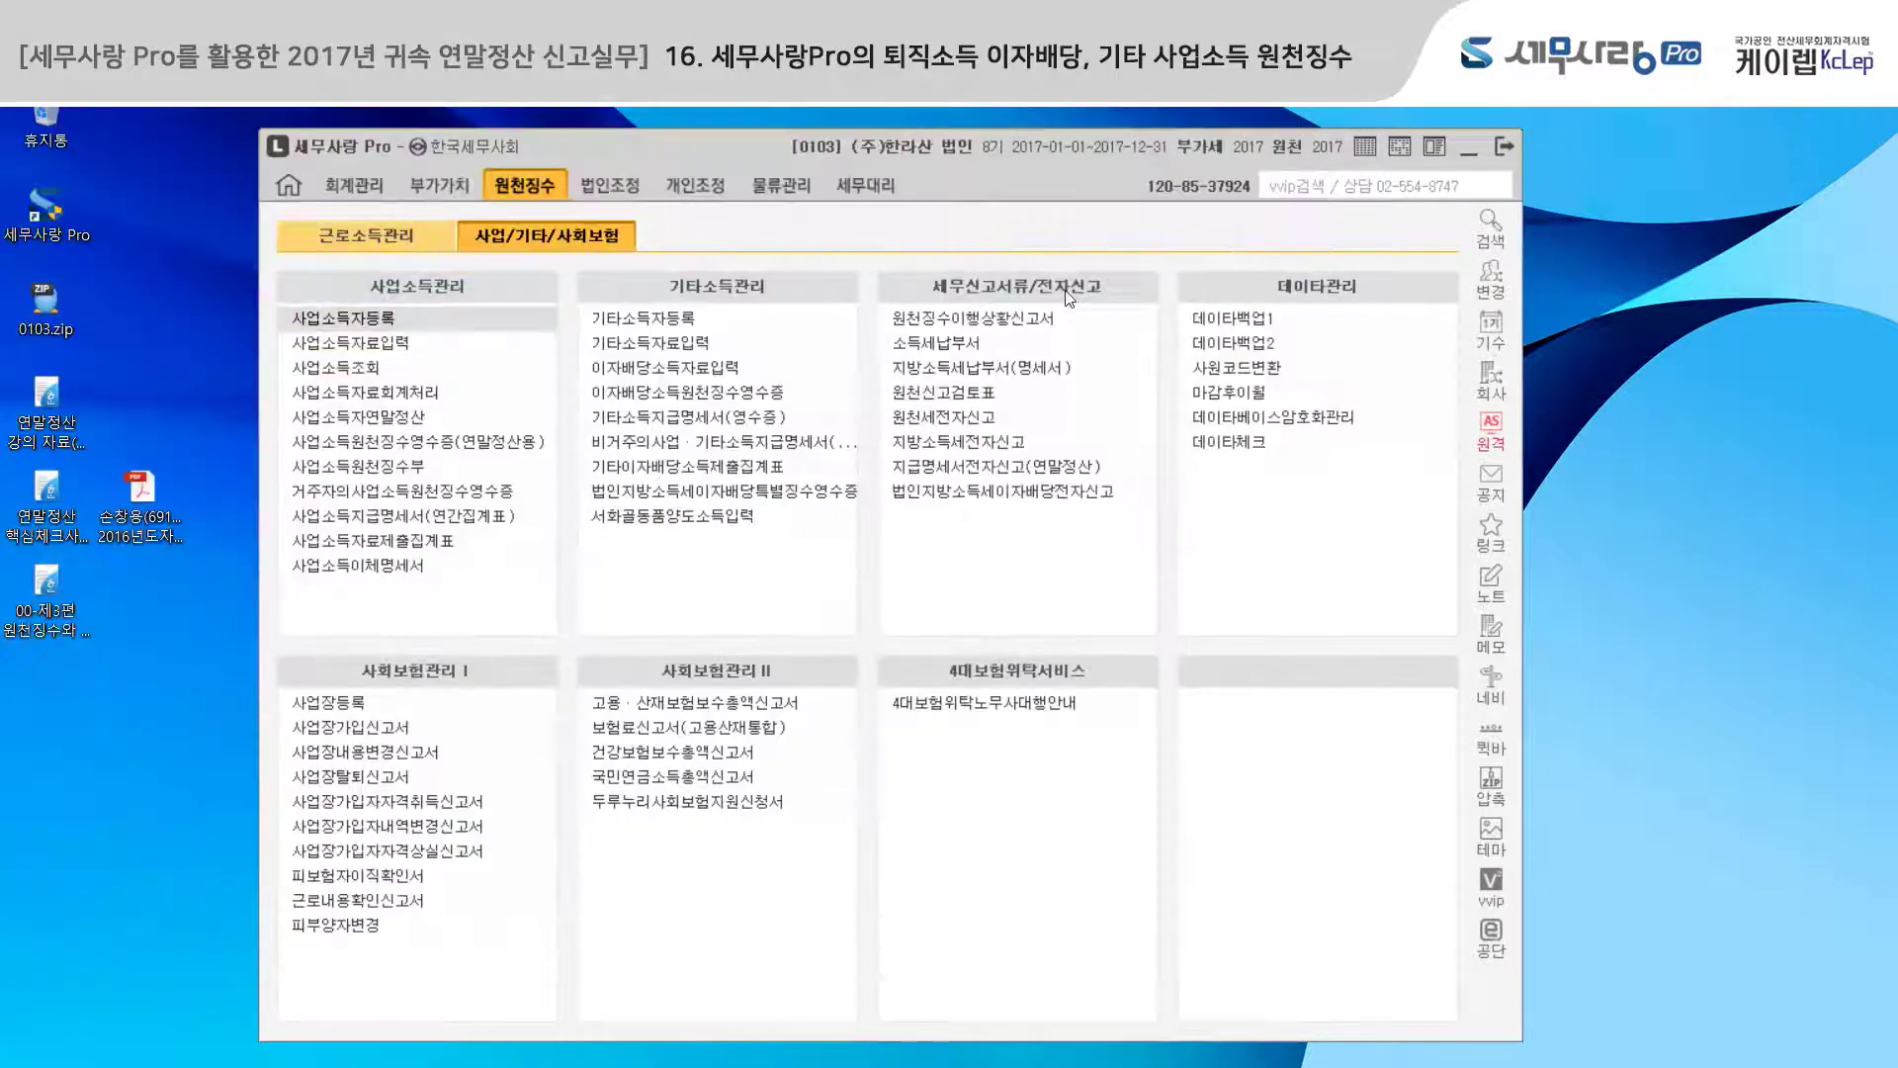
# - Open 사업소득자료입력 for April 2017, review the earner's payment date, amount and withheld taxes, and close it
pyautogui.click(413, 346)
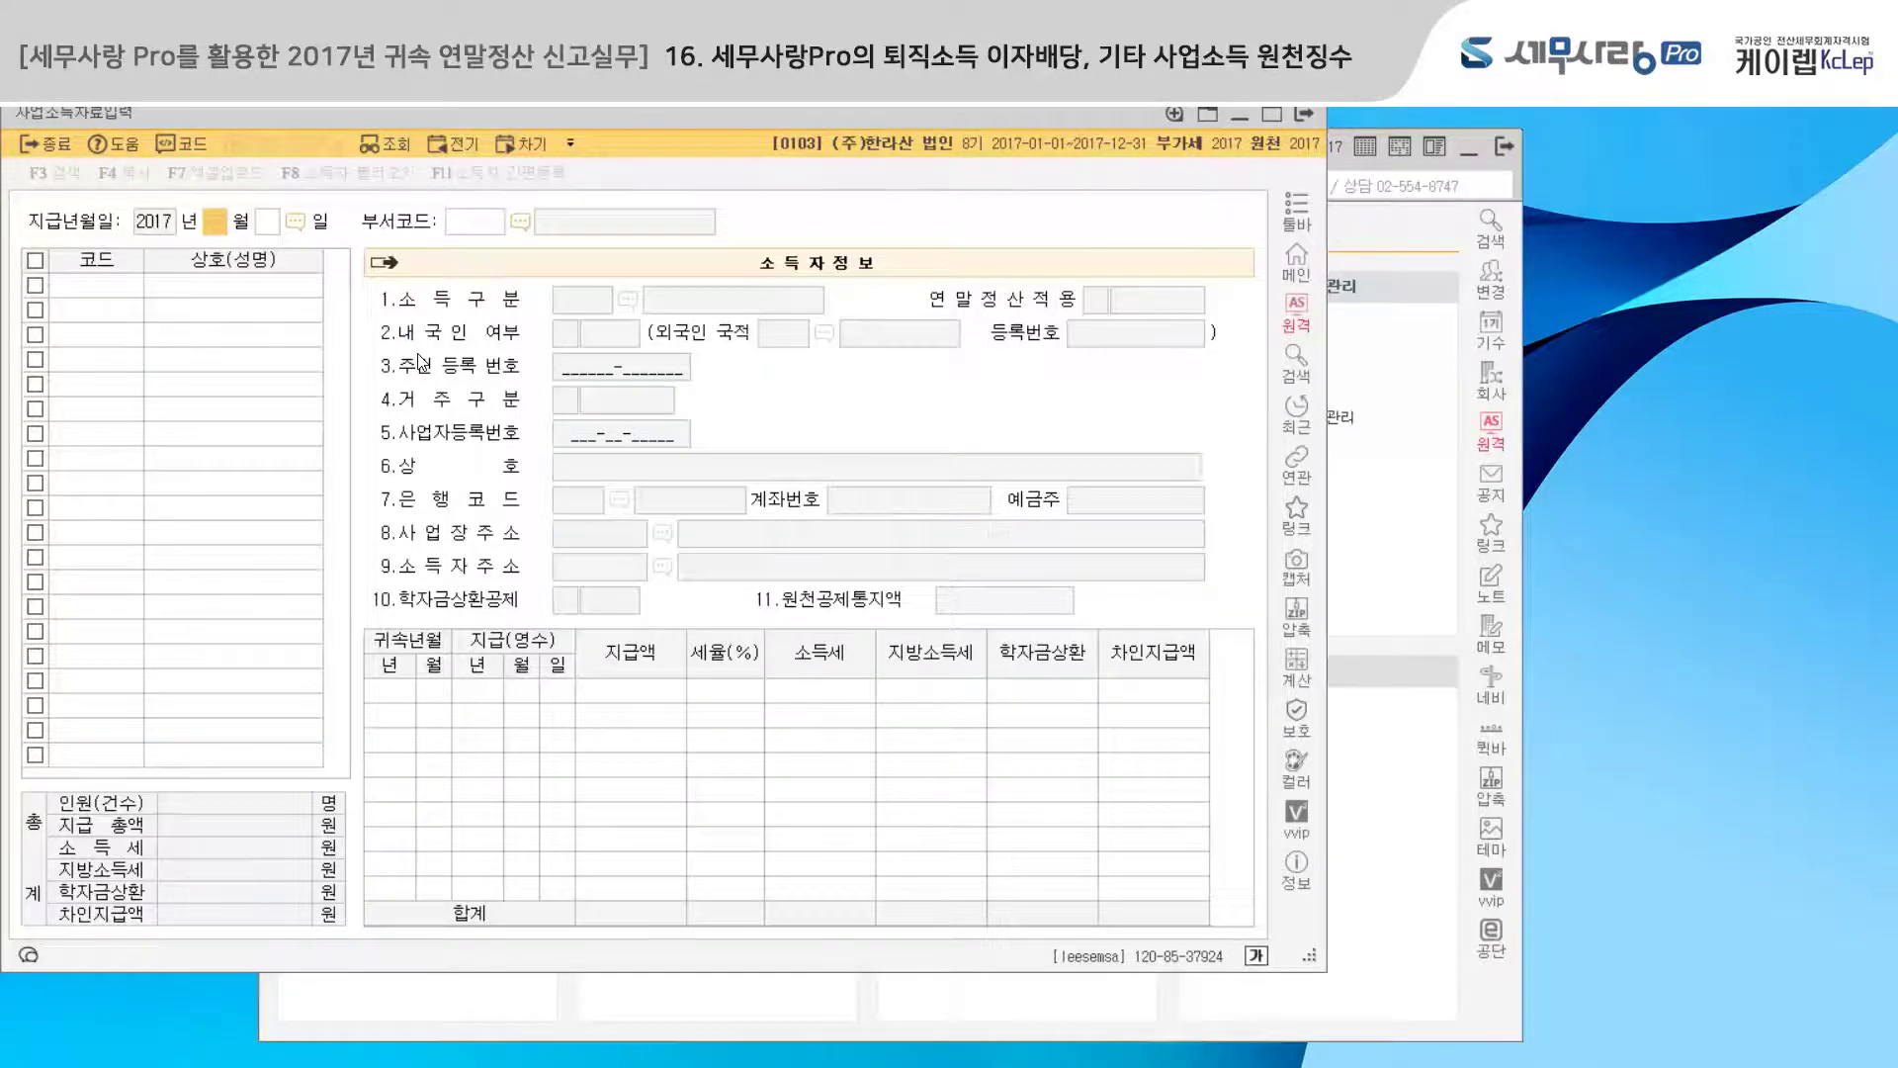
pyautogui.write('04')
pyautogui.press('Return')
pyautogui.press('Return')
pyautogui.press('Return')
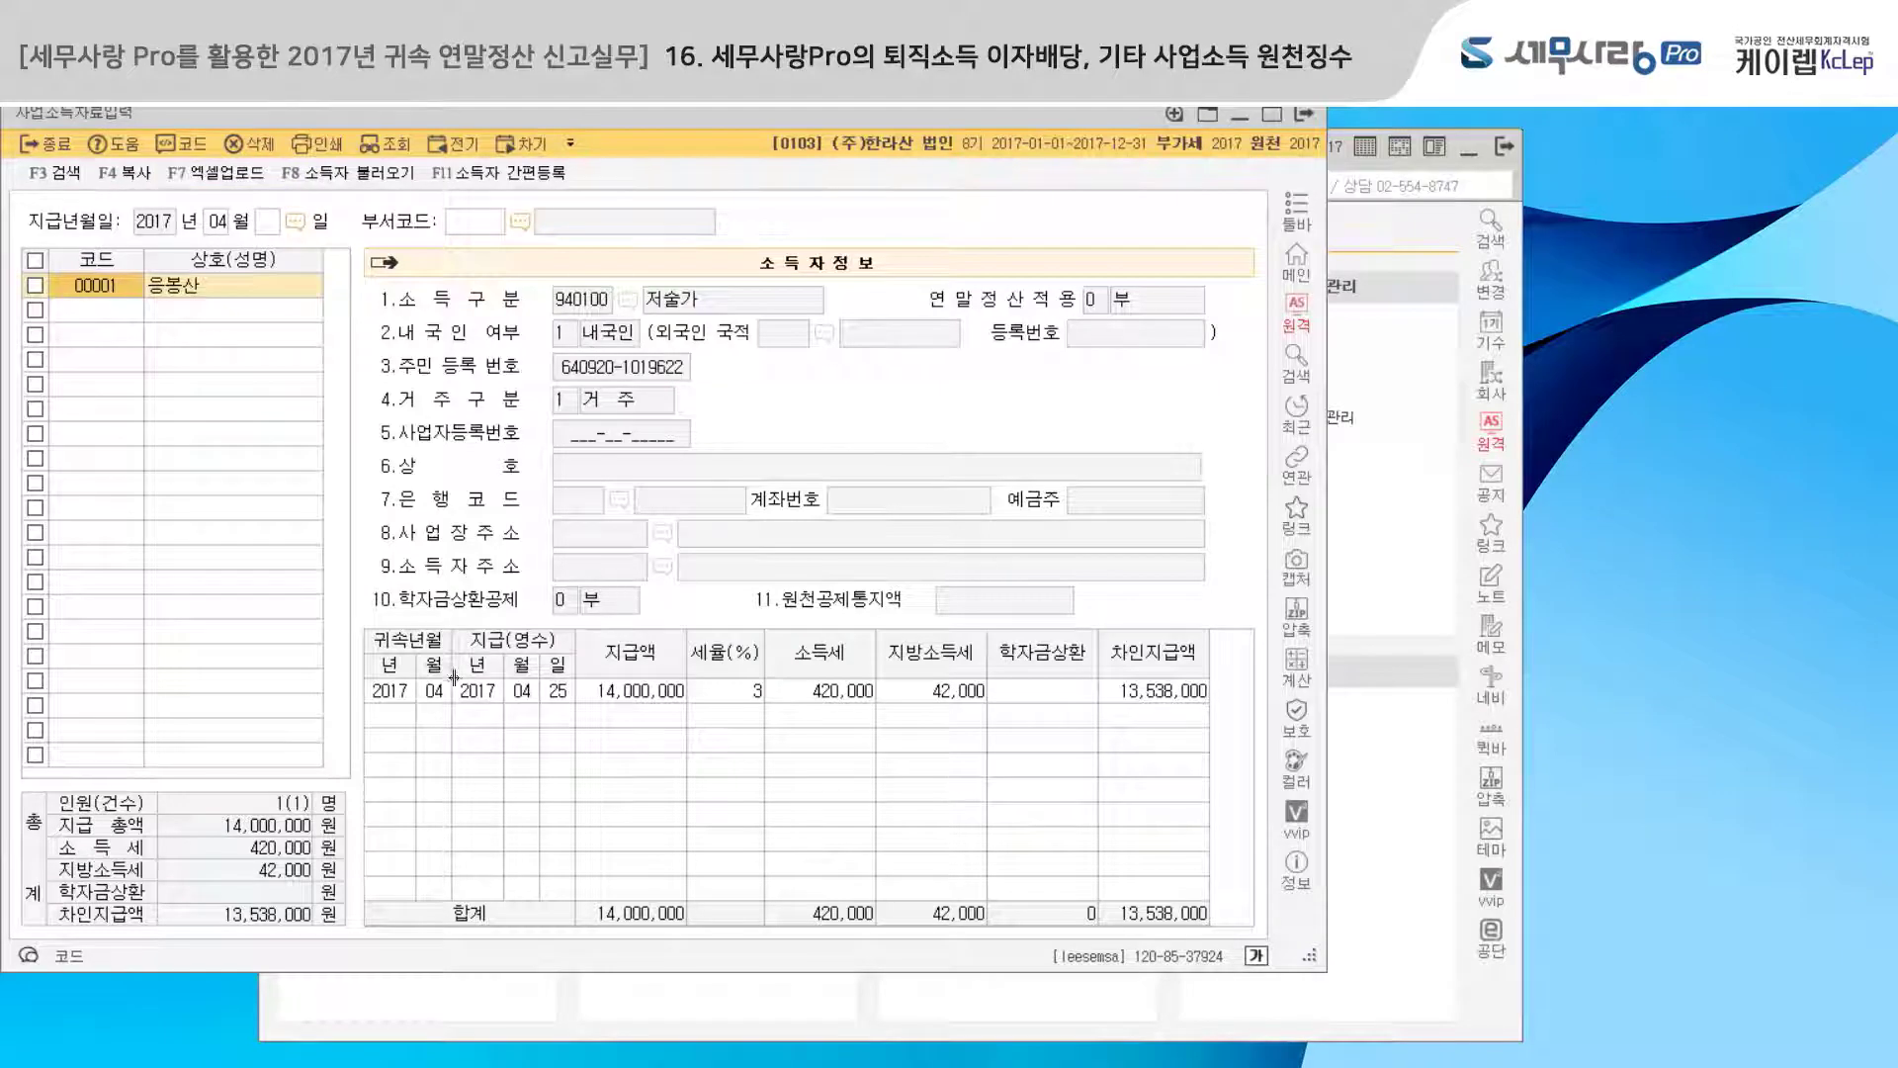
pyautogui.click(435, 704)
pyautogui.click(556, 700)
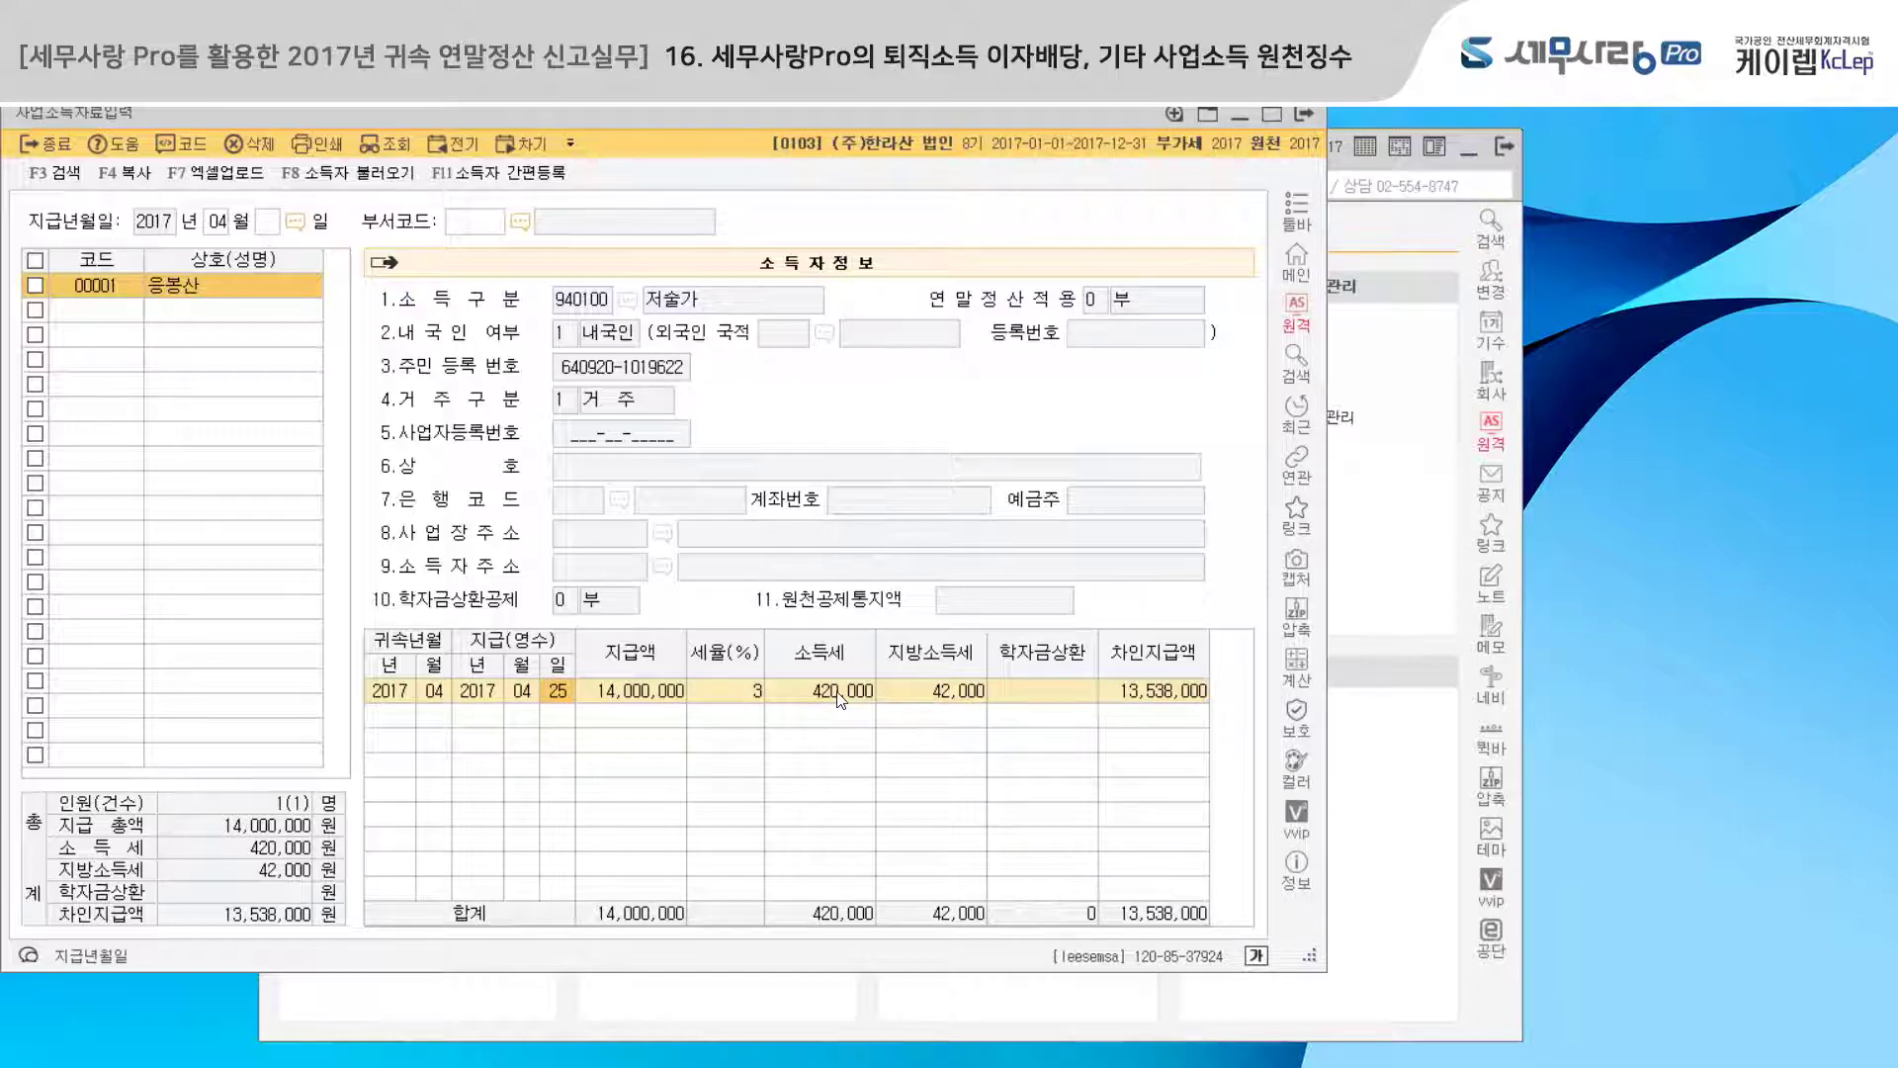
pyautogui.click(1305, 114)
# - Open 원천징수이행상황신고서 and generate the 정기신고 with 귀속기간 and 지급기간 set to April 2017, without loading saved data
pyautogui.click(963, 319)
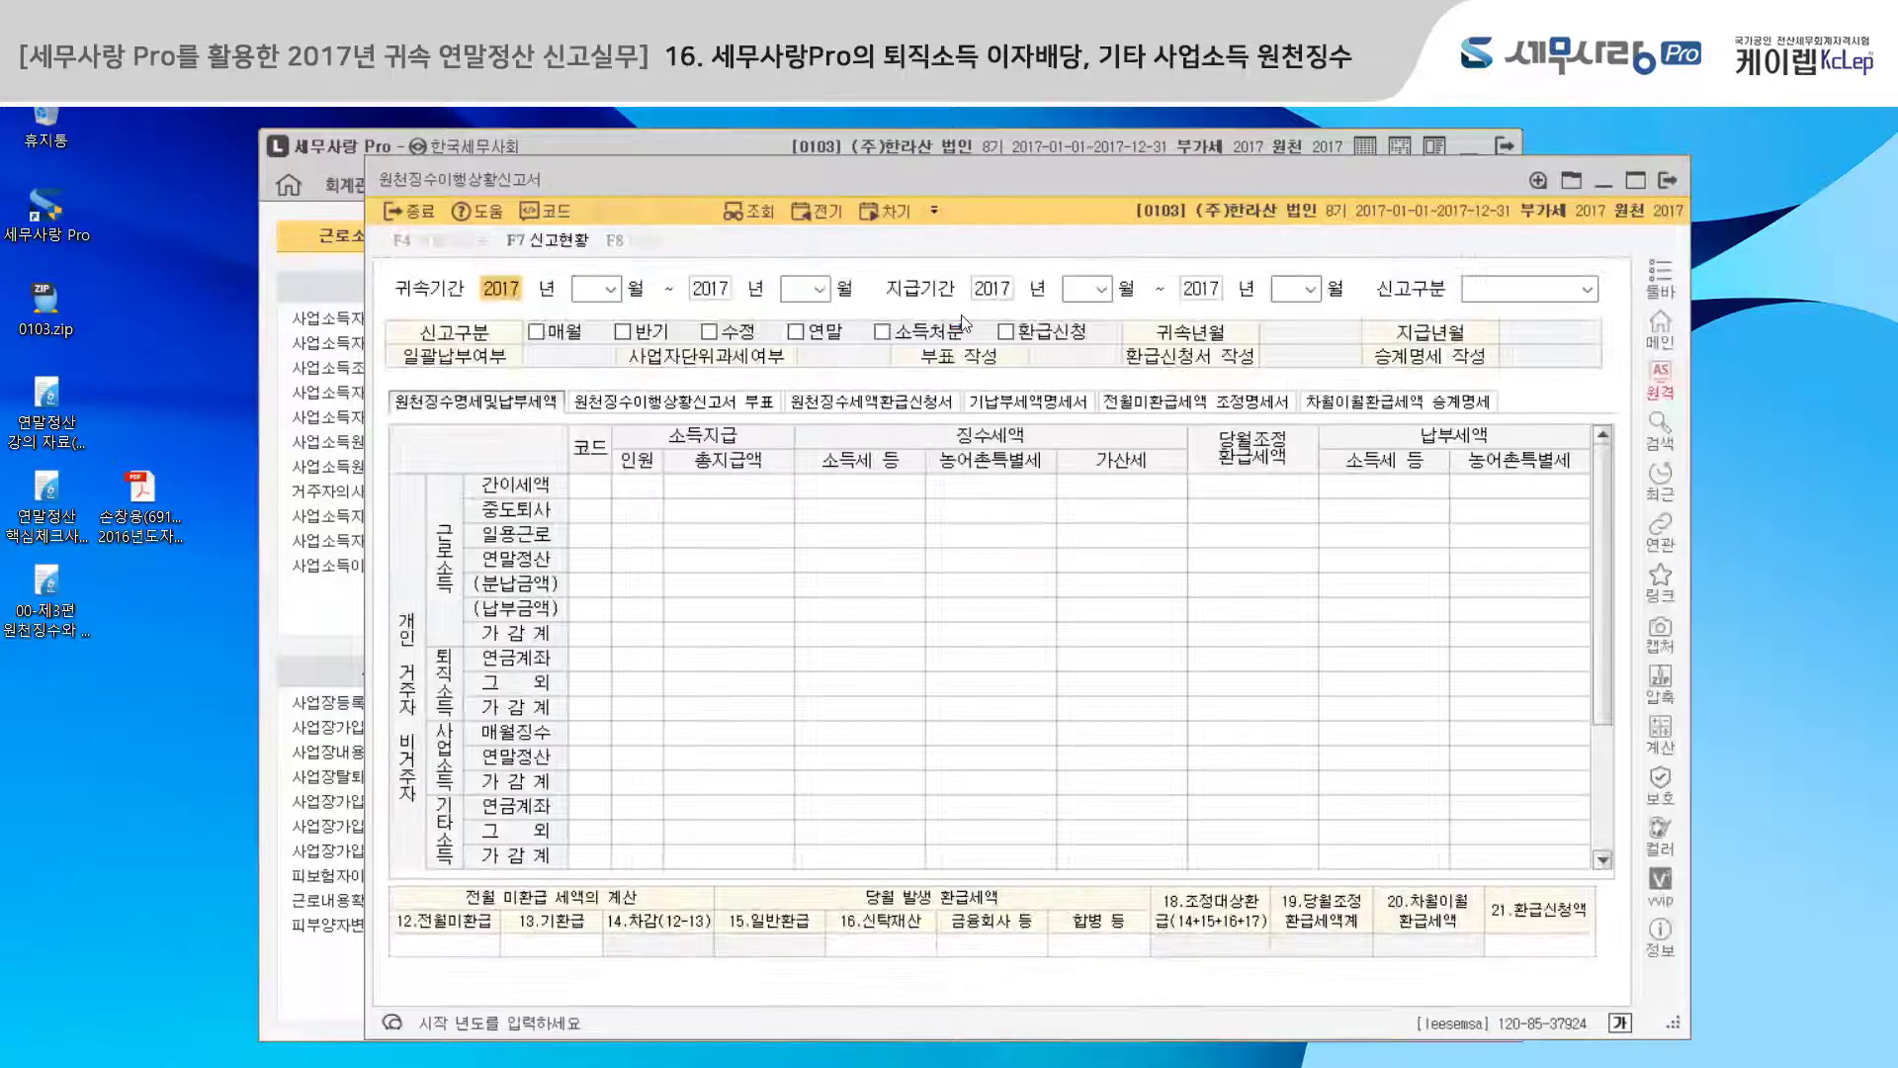
pyautogui.press('Return')
pyautogui.write('4')
pyautogui.press('Return')
pyautogui.press('Return')
pyautogui.press('Return')
pyautogui.press('Return')
pyautogui.write('4')
pyautogui.press('Return')
pyautogui.press('Return')
pyautogui.press('Return')
pyautogui.press('Return')
pyautogui.press('Right')
pyautogui.press('Return')
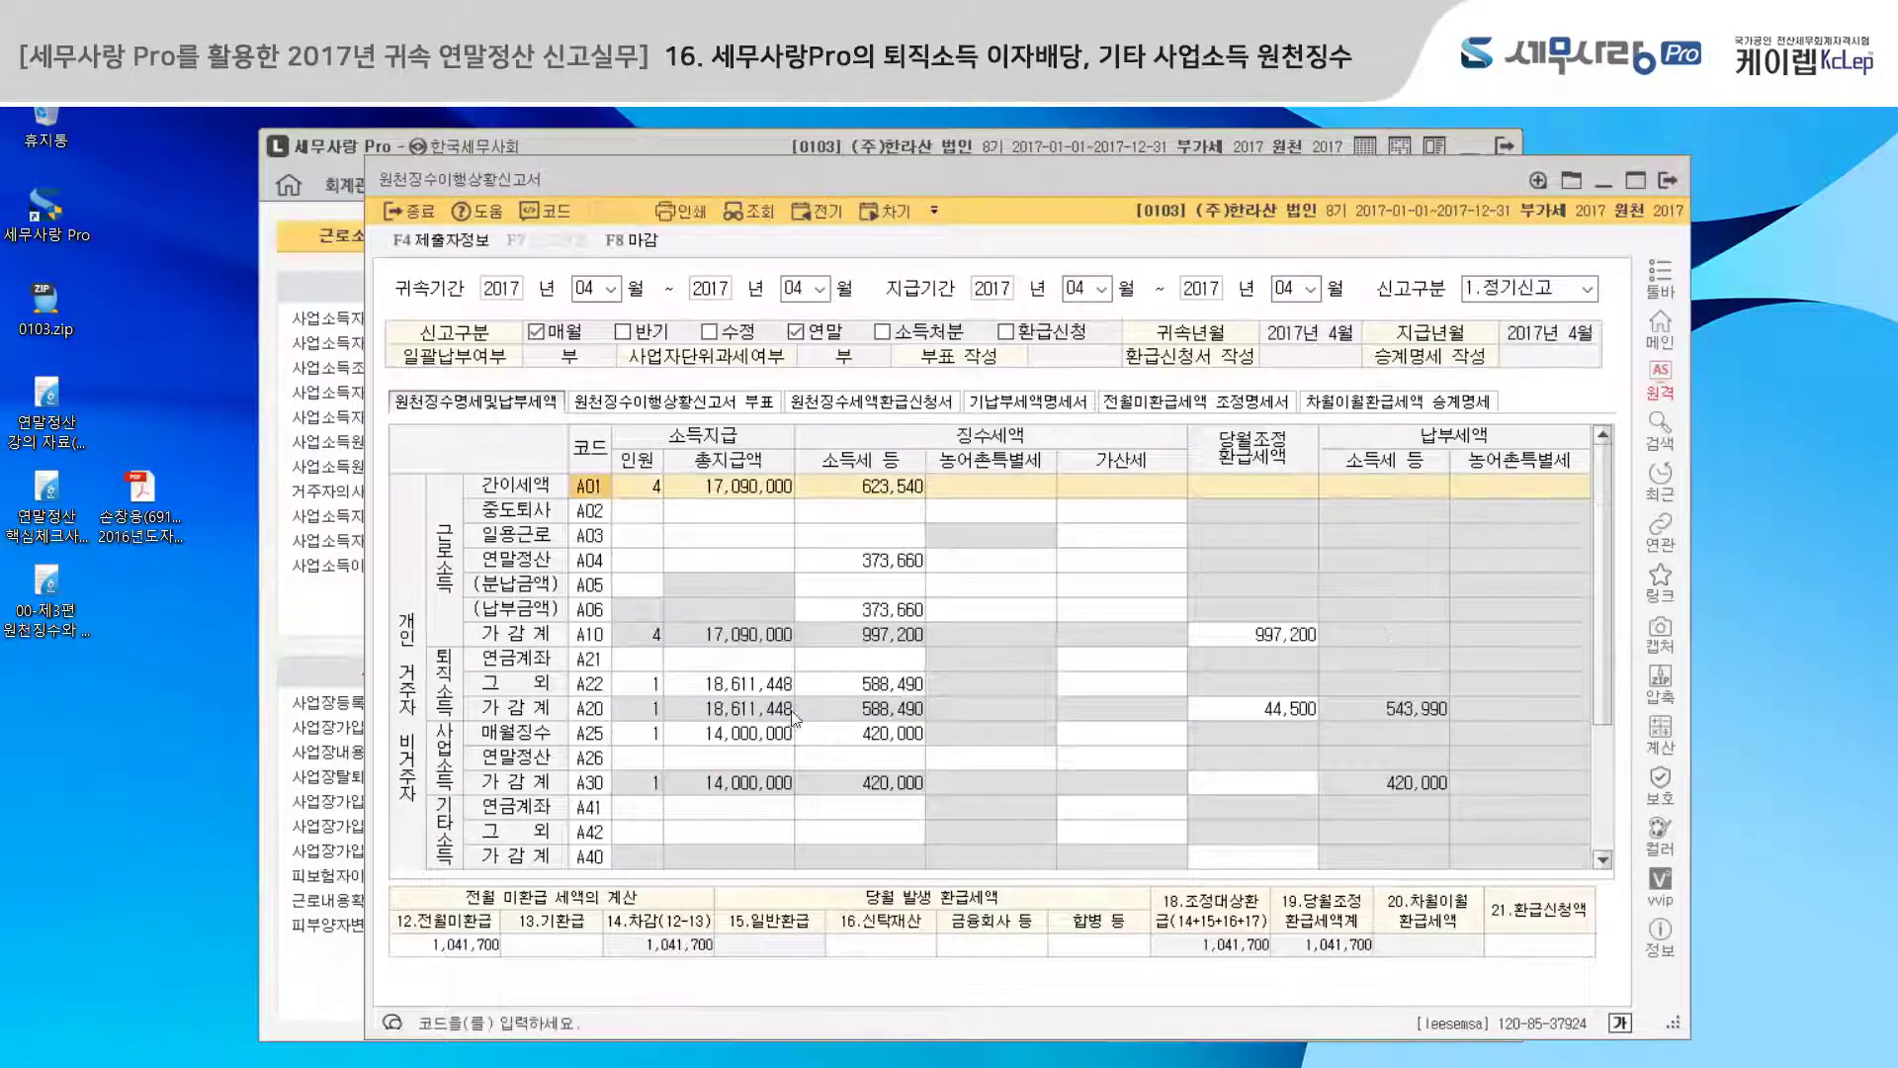
# - Check the A25 매월징수 business-income row, then save and close the April return
pyautogui.click(729, 733)
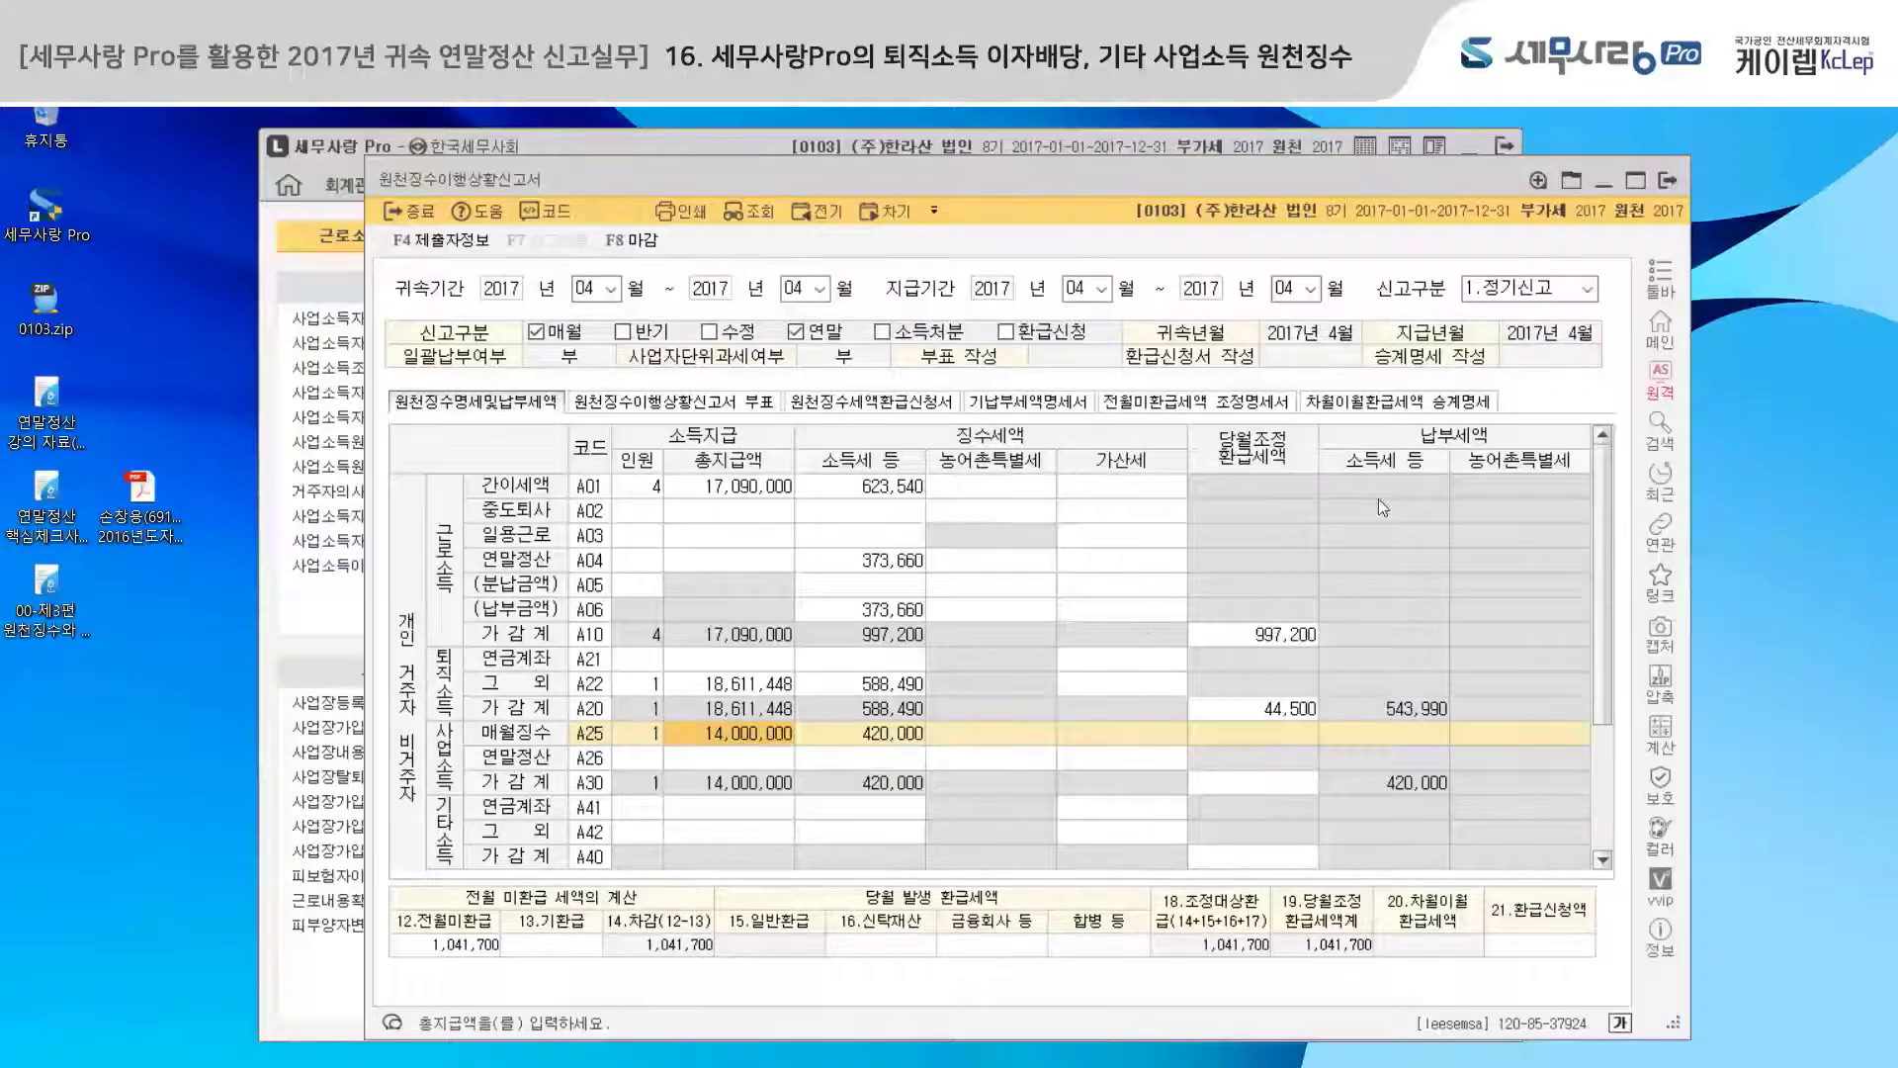
pyautogui.click(1669, 186)
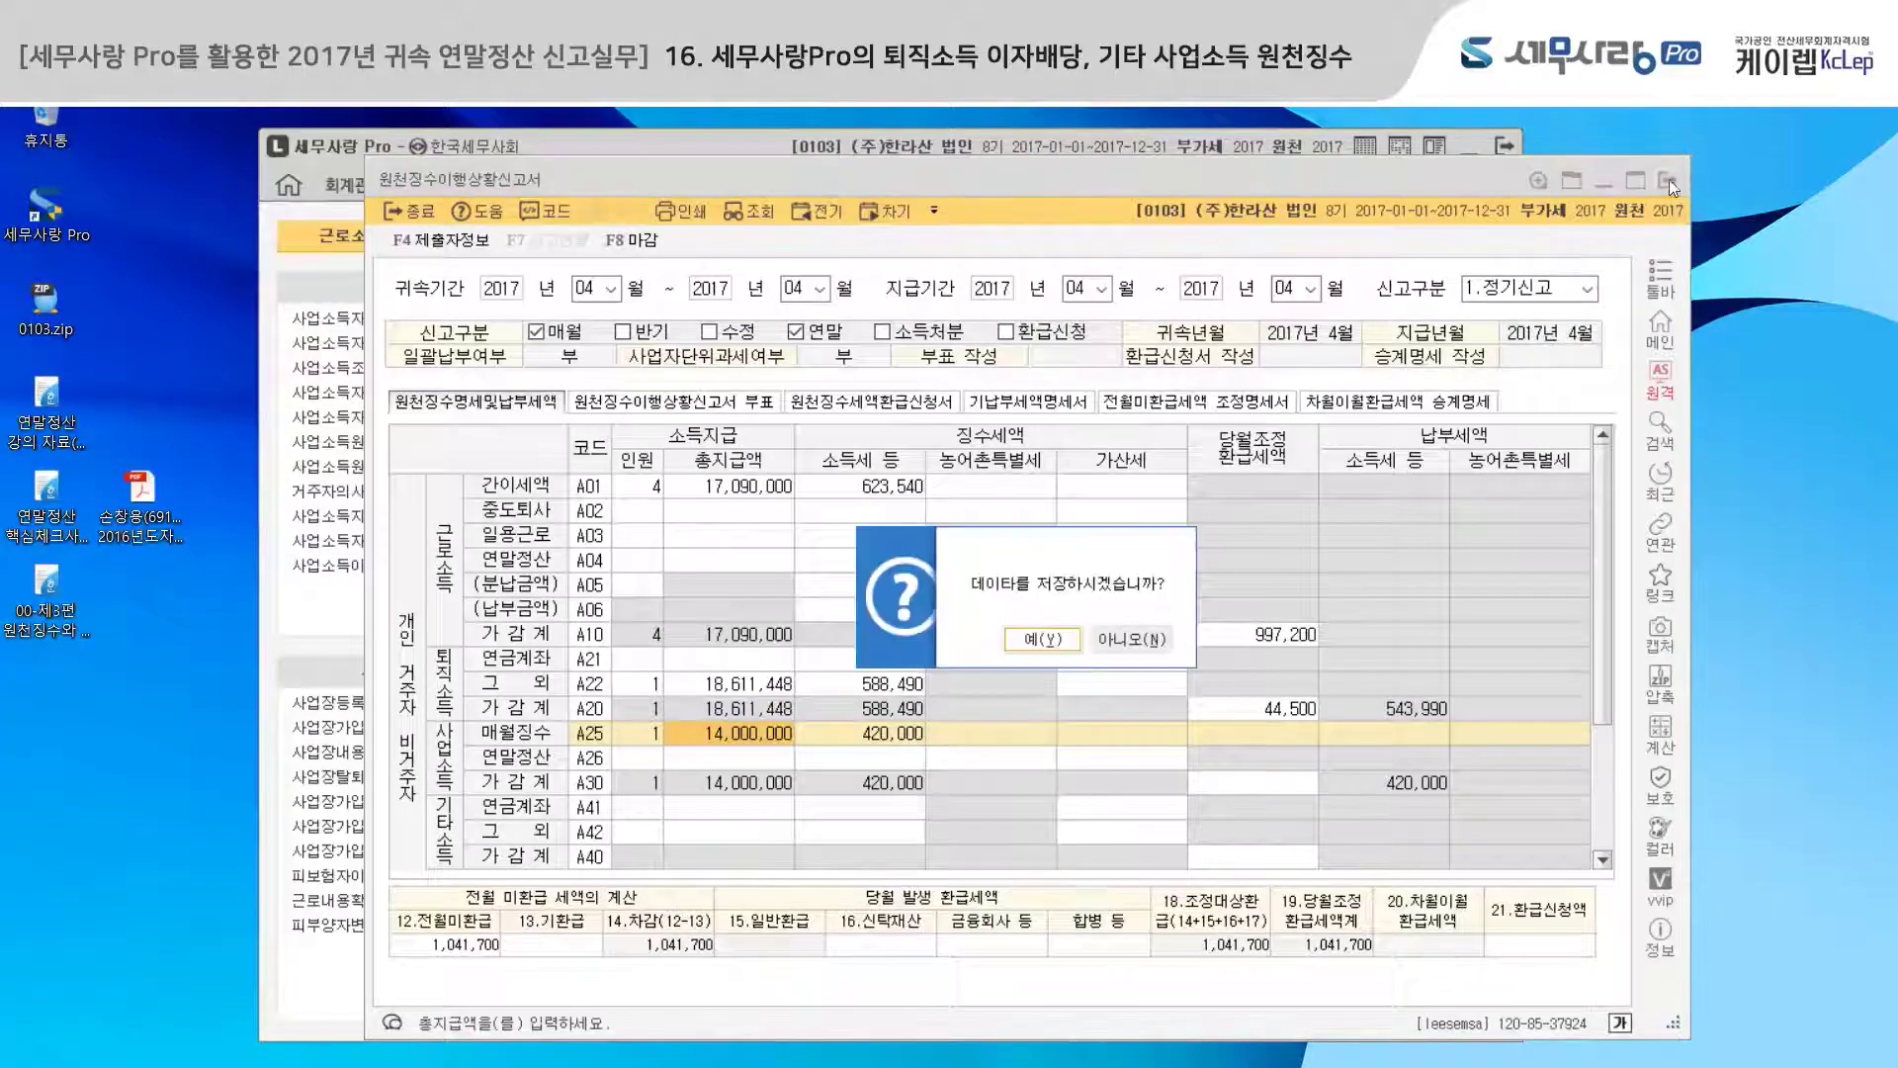
pyautogui.click(1070, 636)
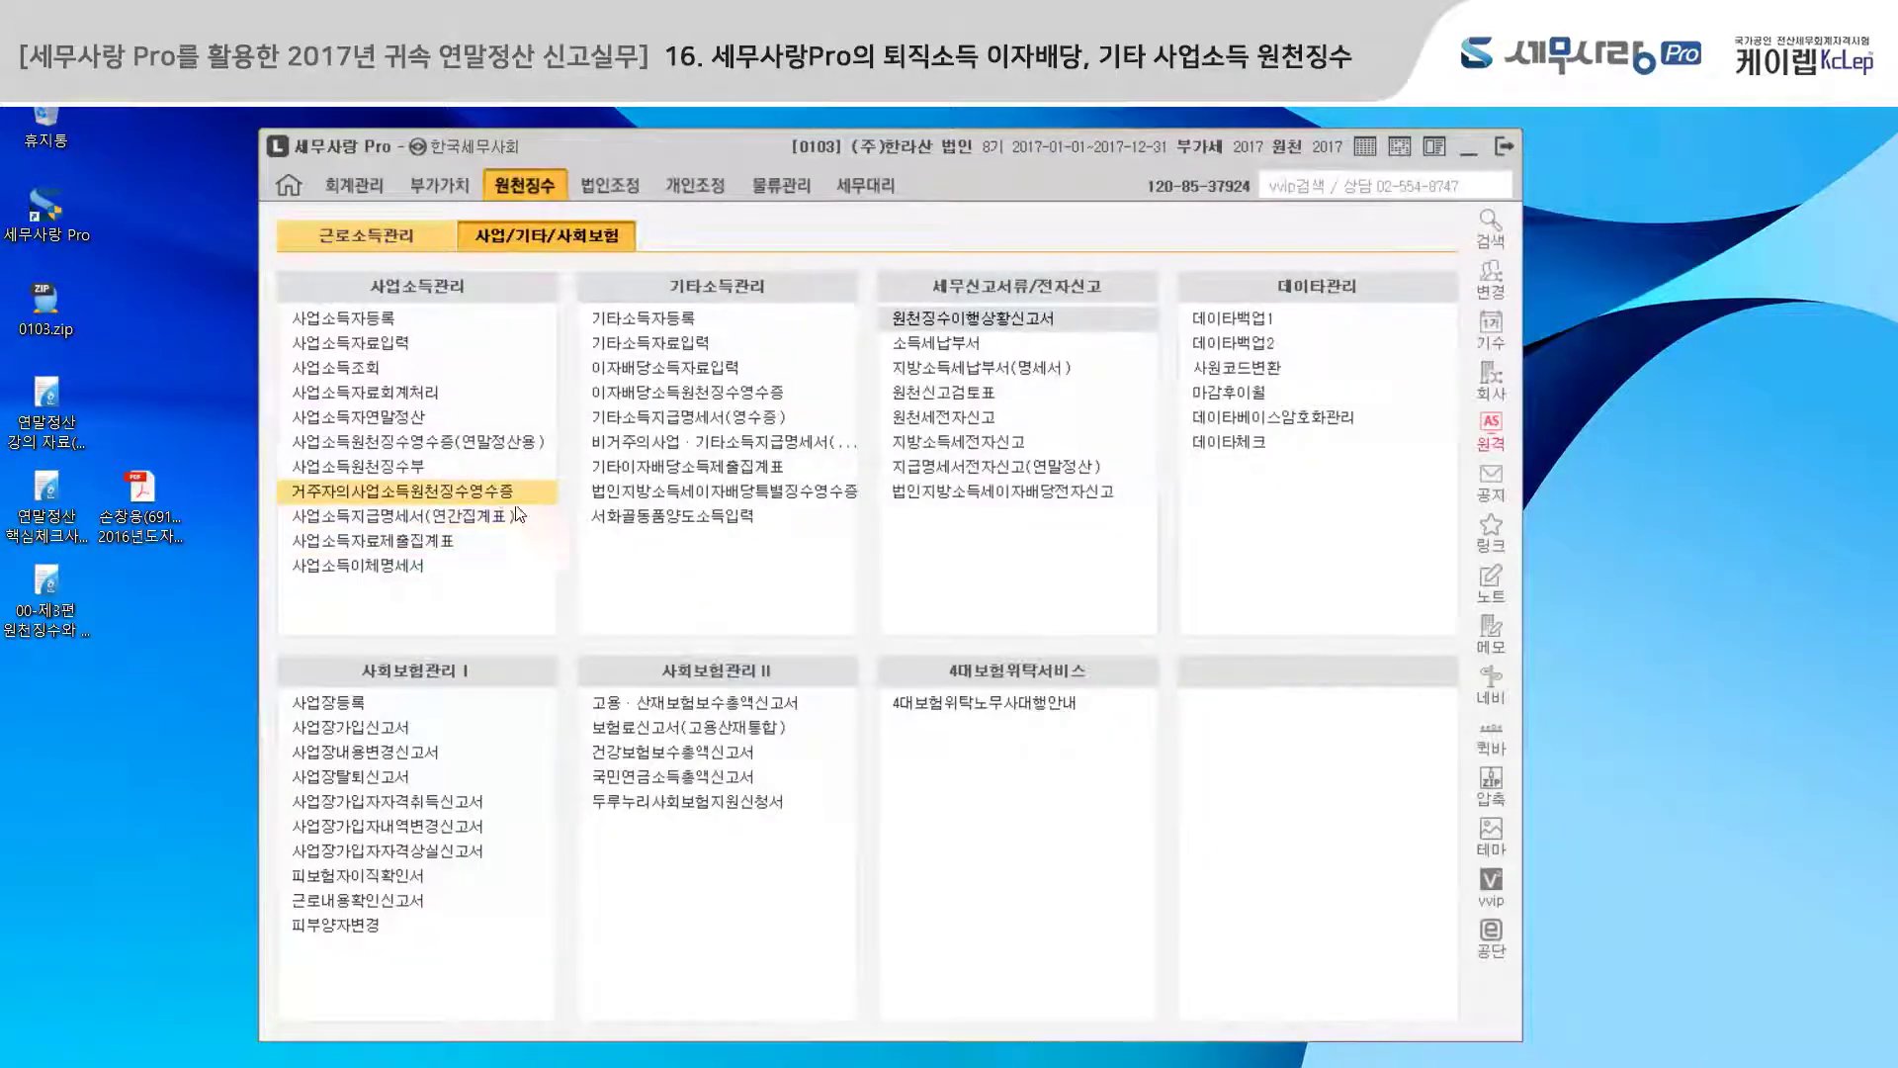
# - Open 거주자의사업소득원천징수영수증, review the entries by 귀속년월 from 2017-01 to 2017-12, and close it
pyautogui.click(457, 490)
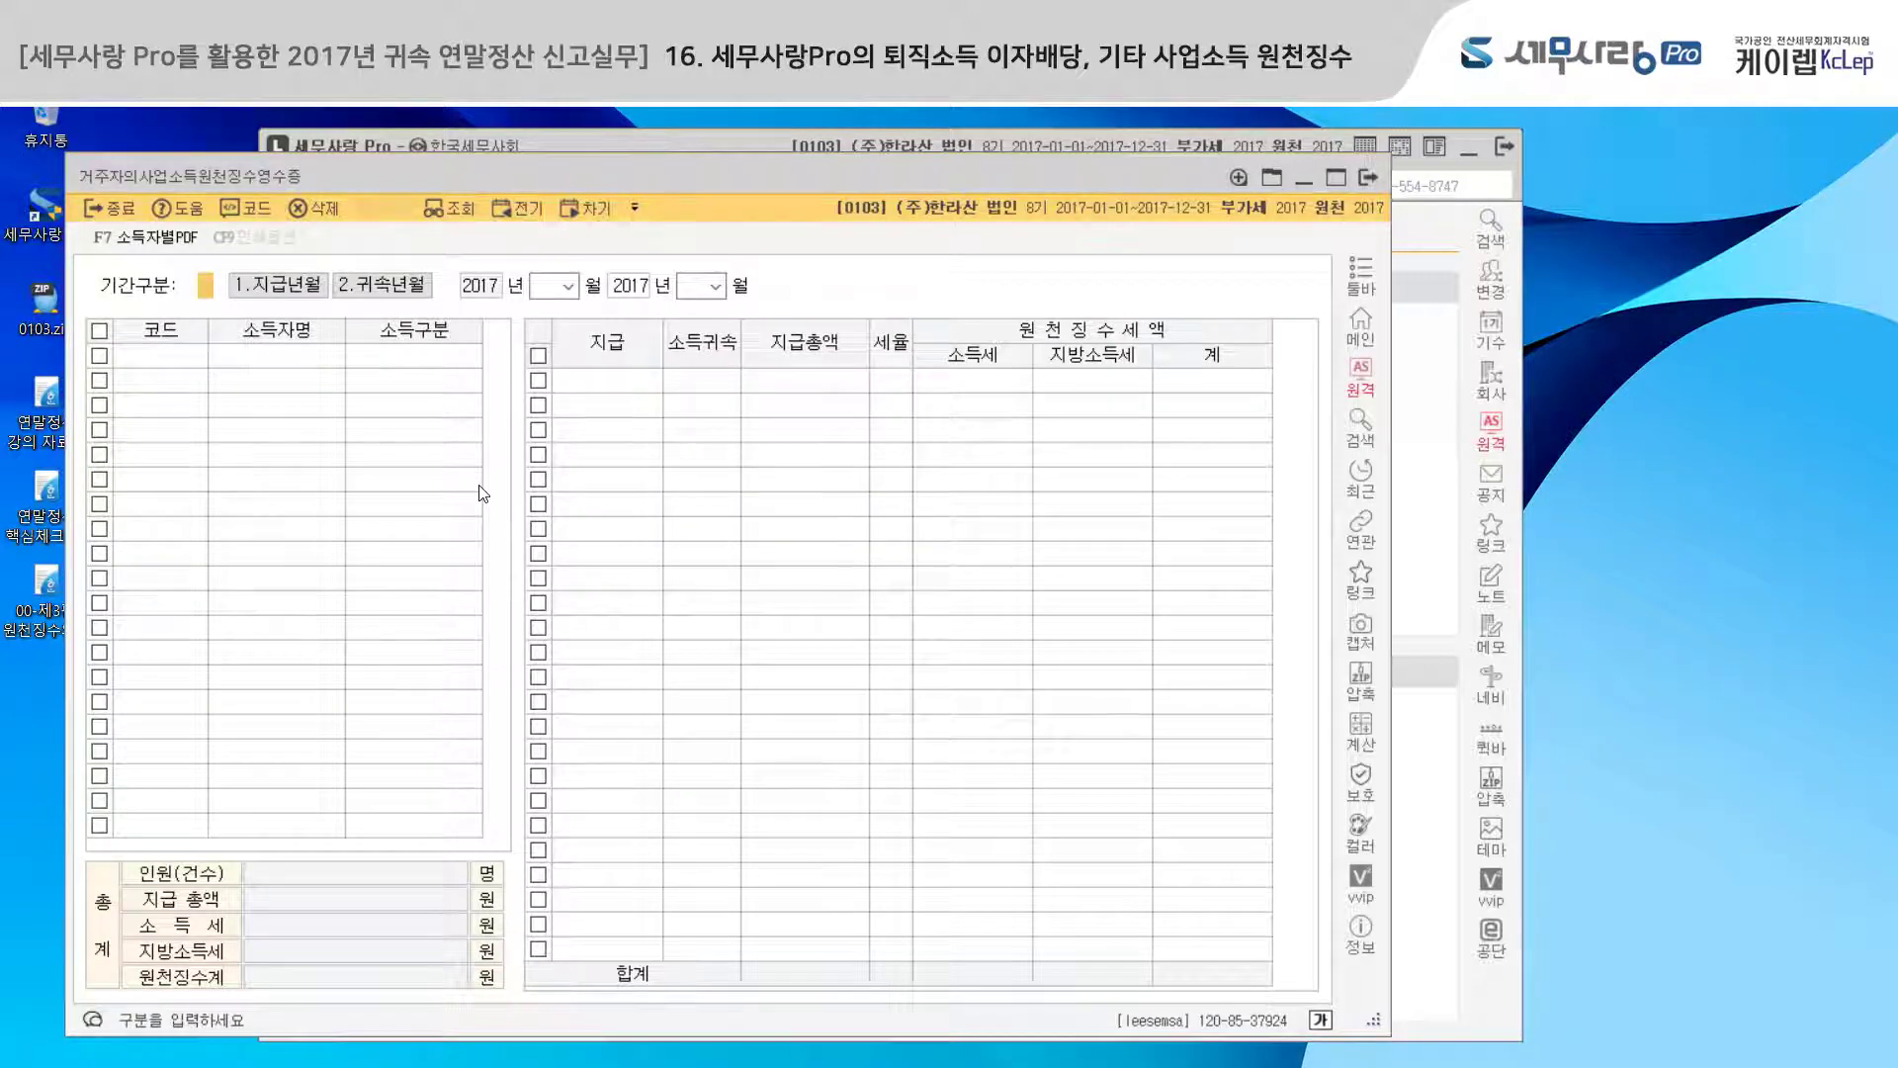
pyautogui.write('2')
pyautogui.press('Return')
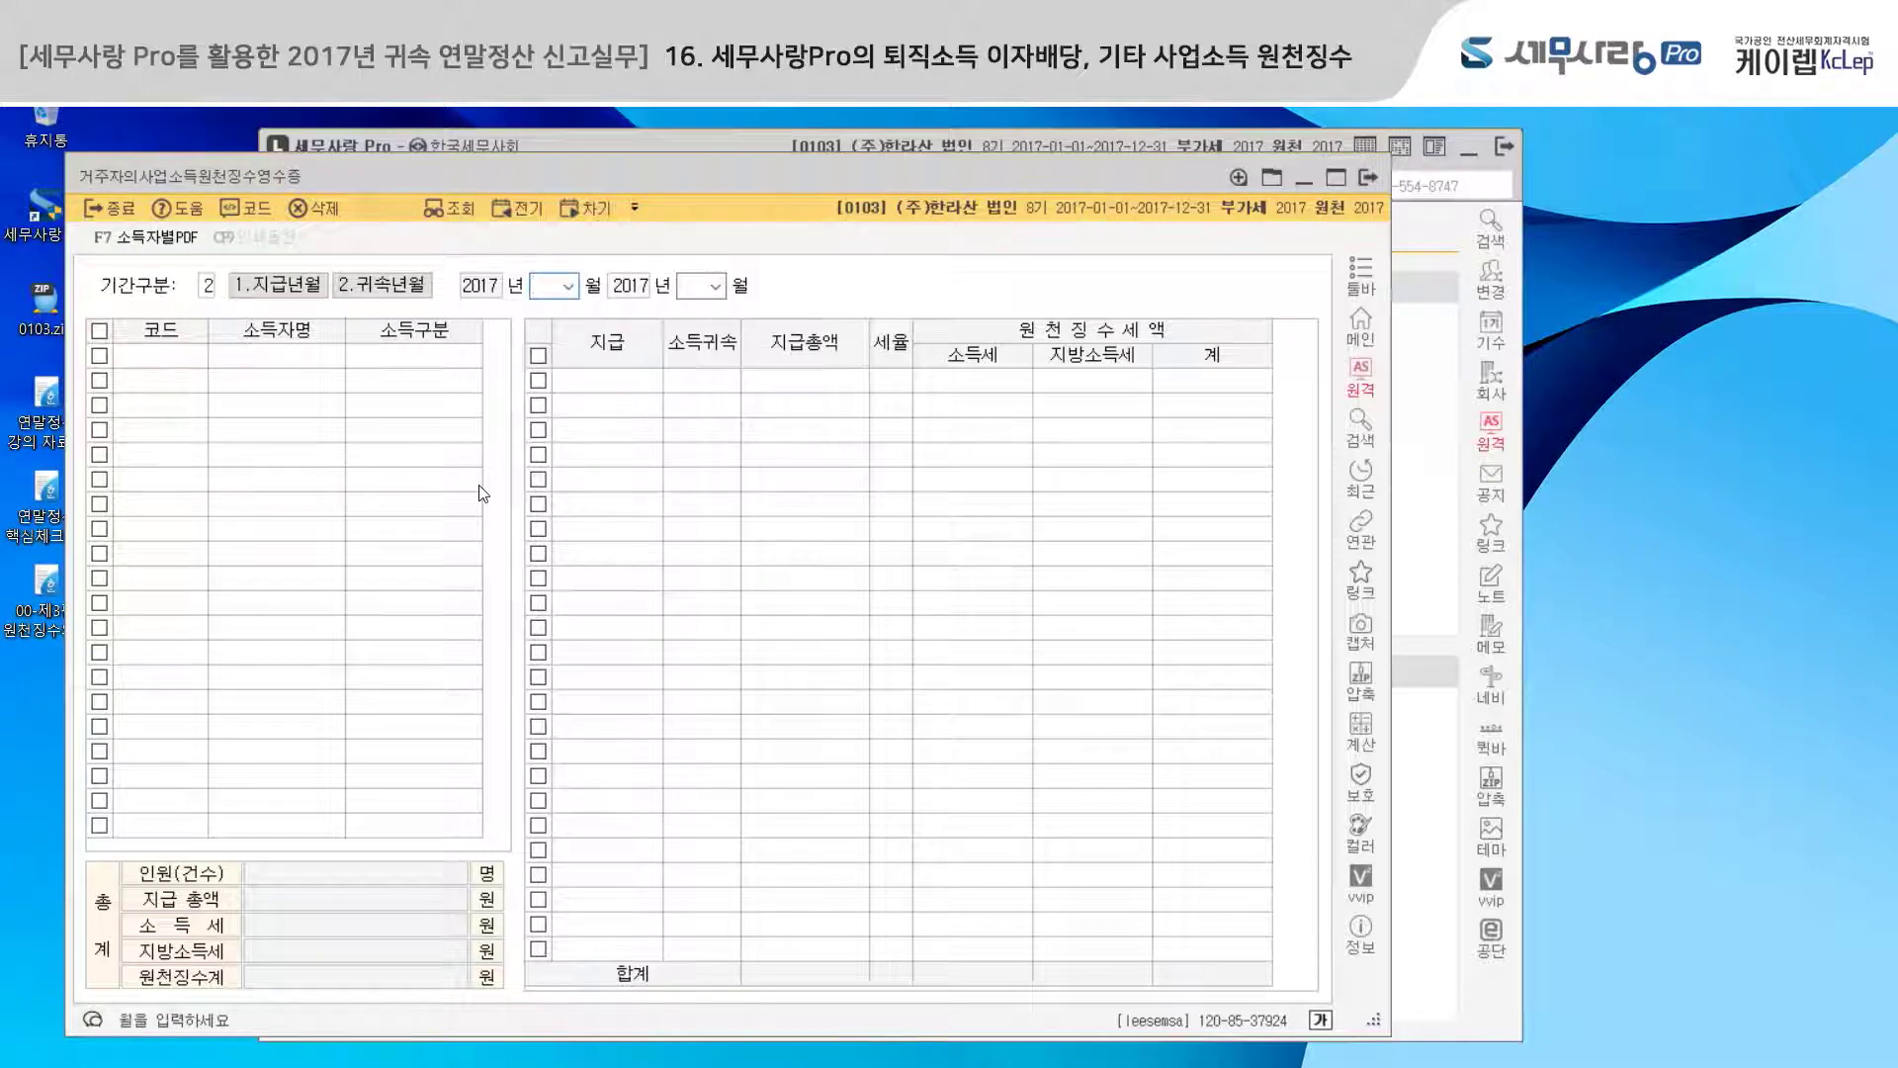
pyautogui.write('112')
pyautogui.press('Return')
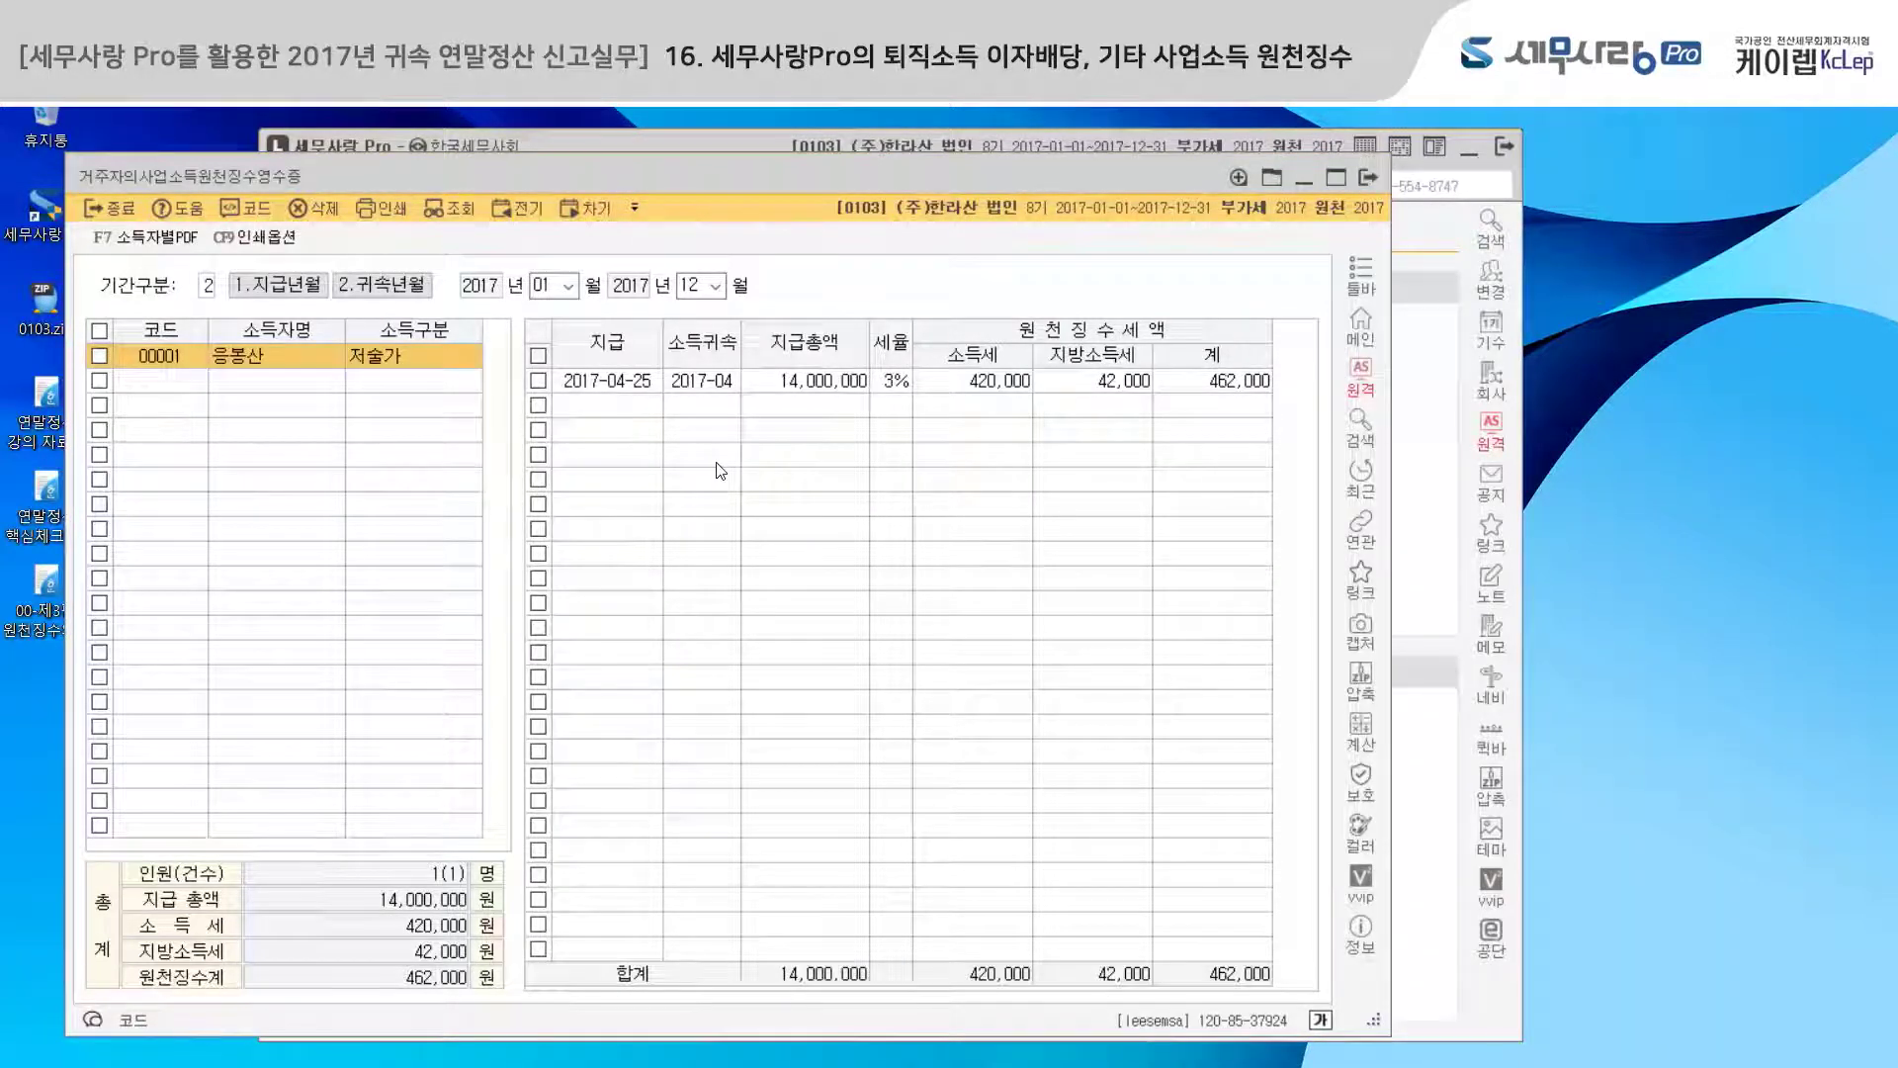
pyautogui.click(1369, 176)
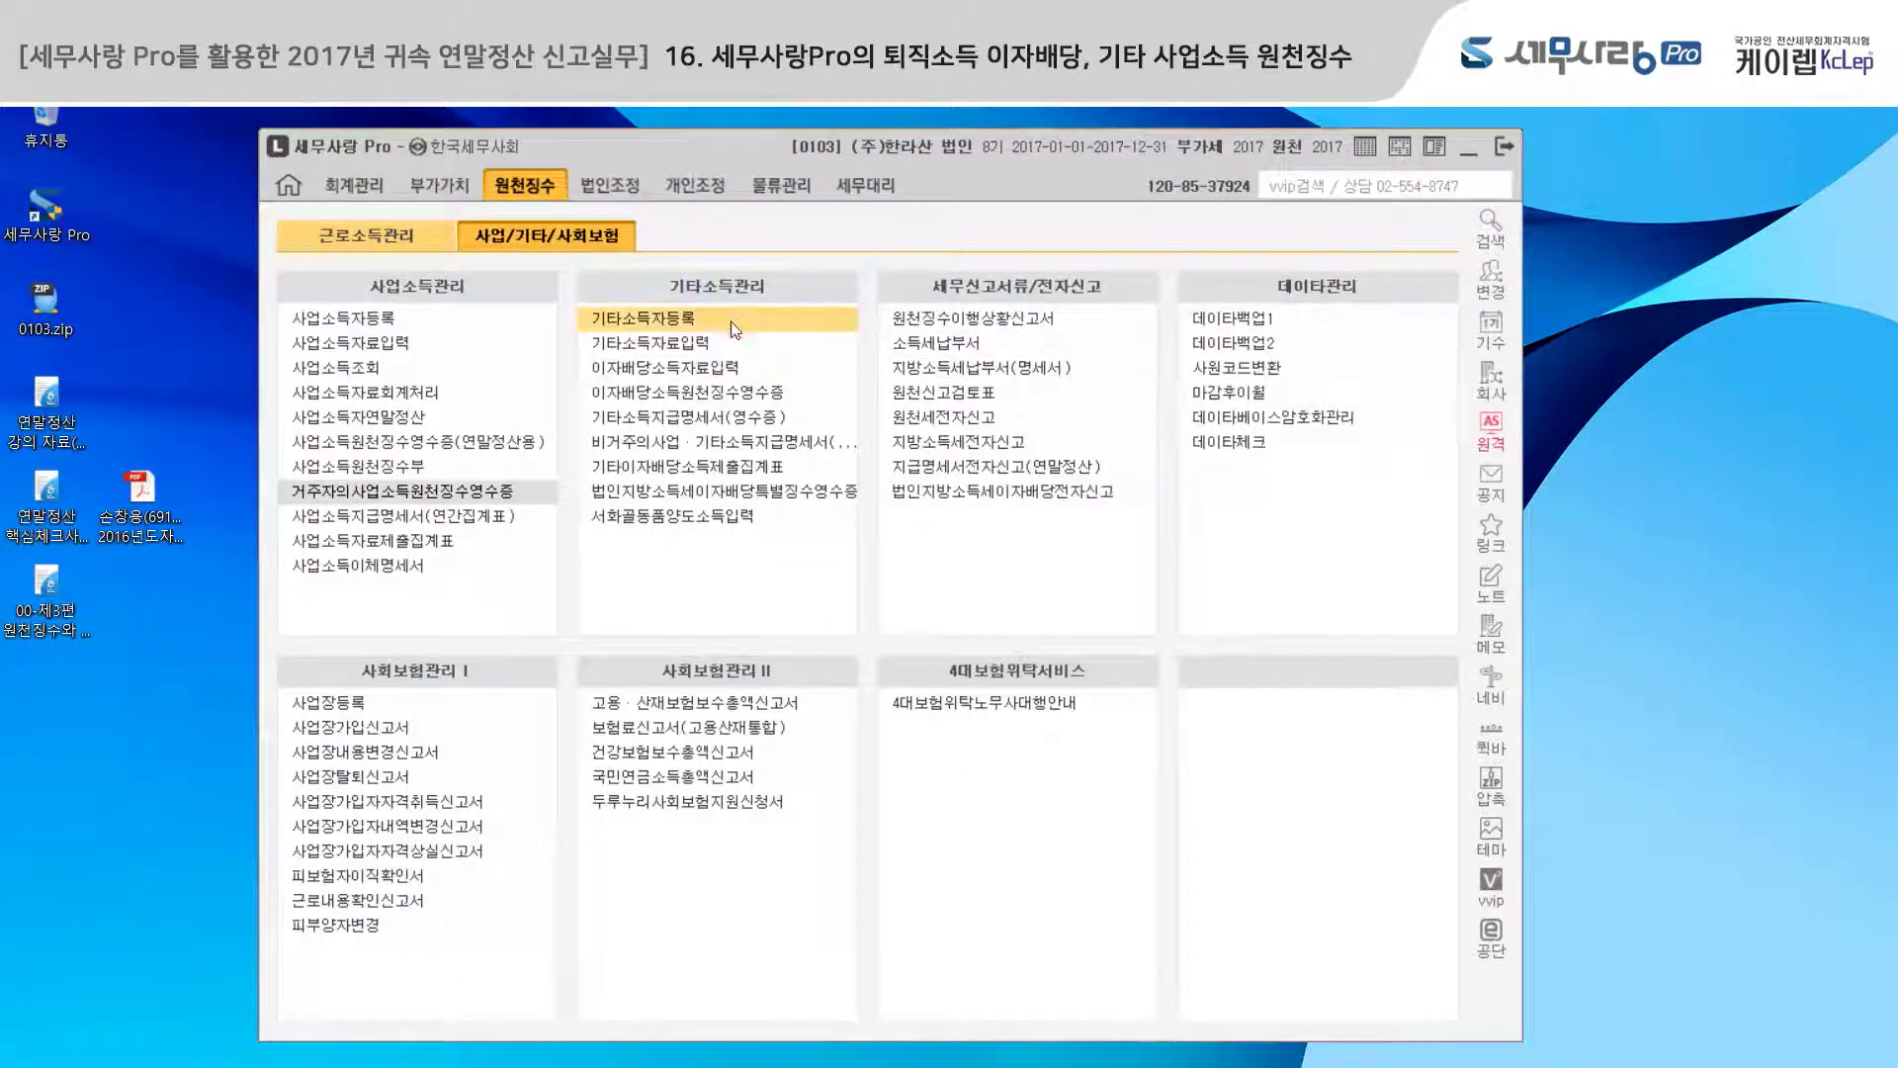
# - Open 기타소득자등록 and pick code 72 광업권 등 as the 소득구분 of earner 00001
pyautogui.click(693, 324)
pyautogui.click(692, 325)
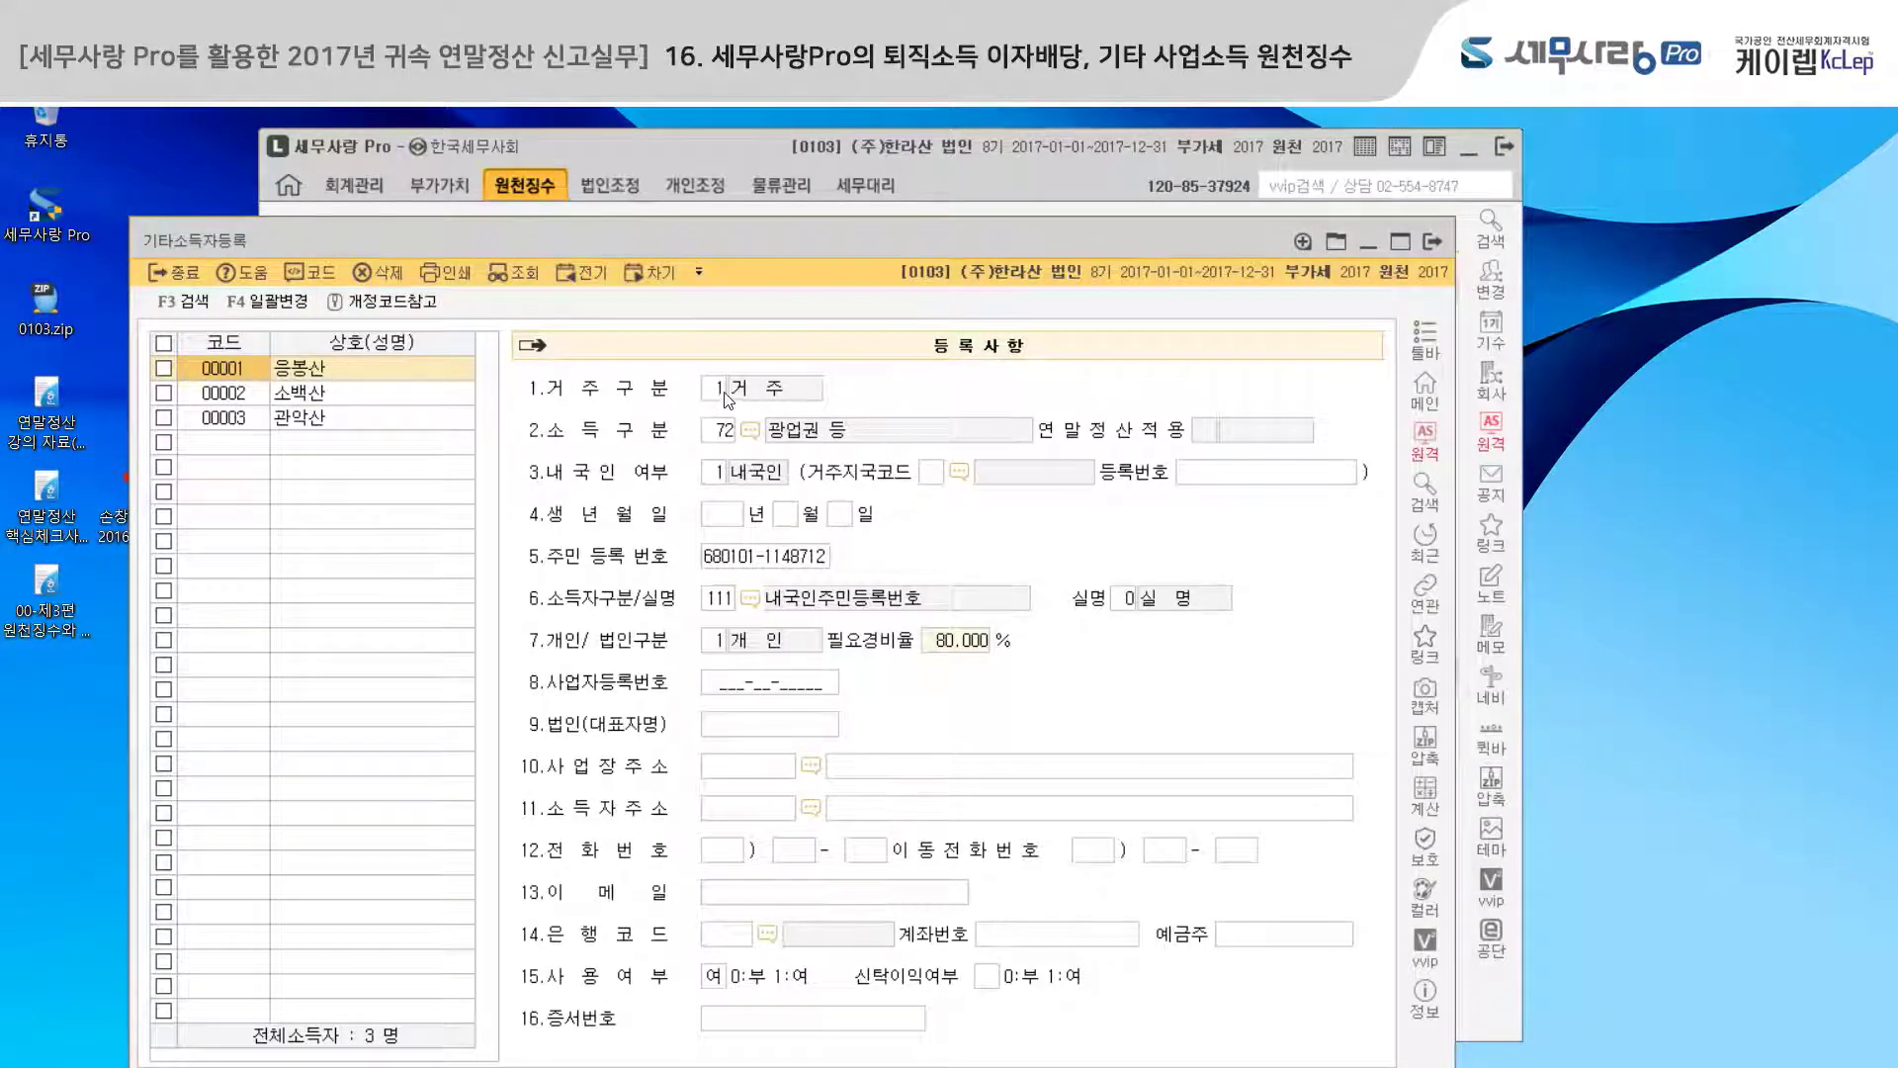
pyautogui.click(725, 438)
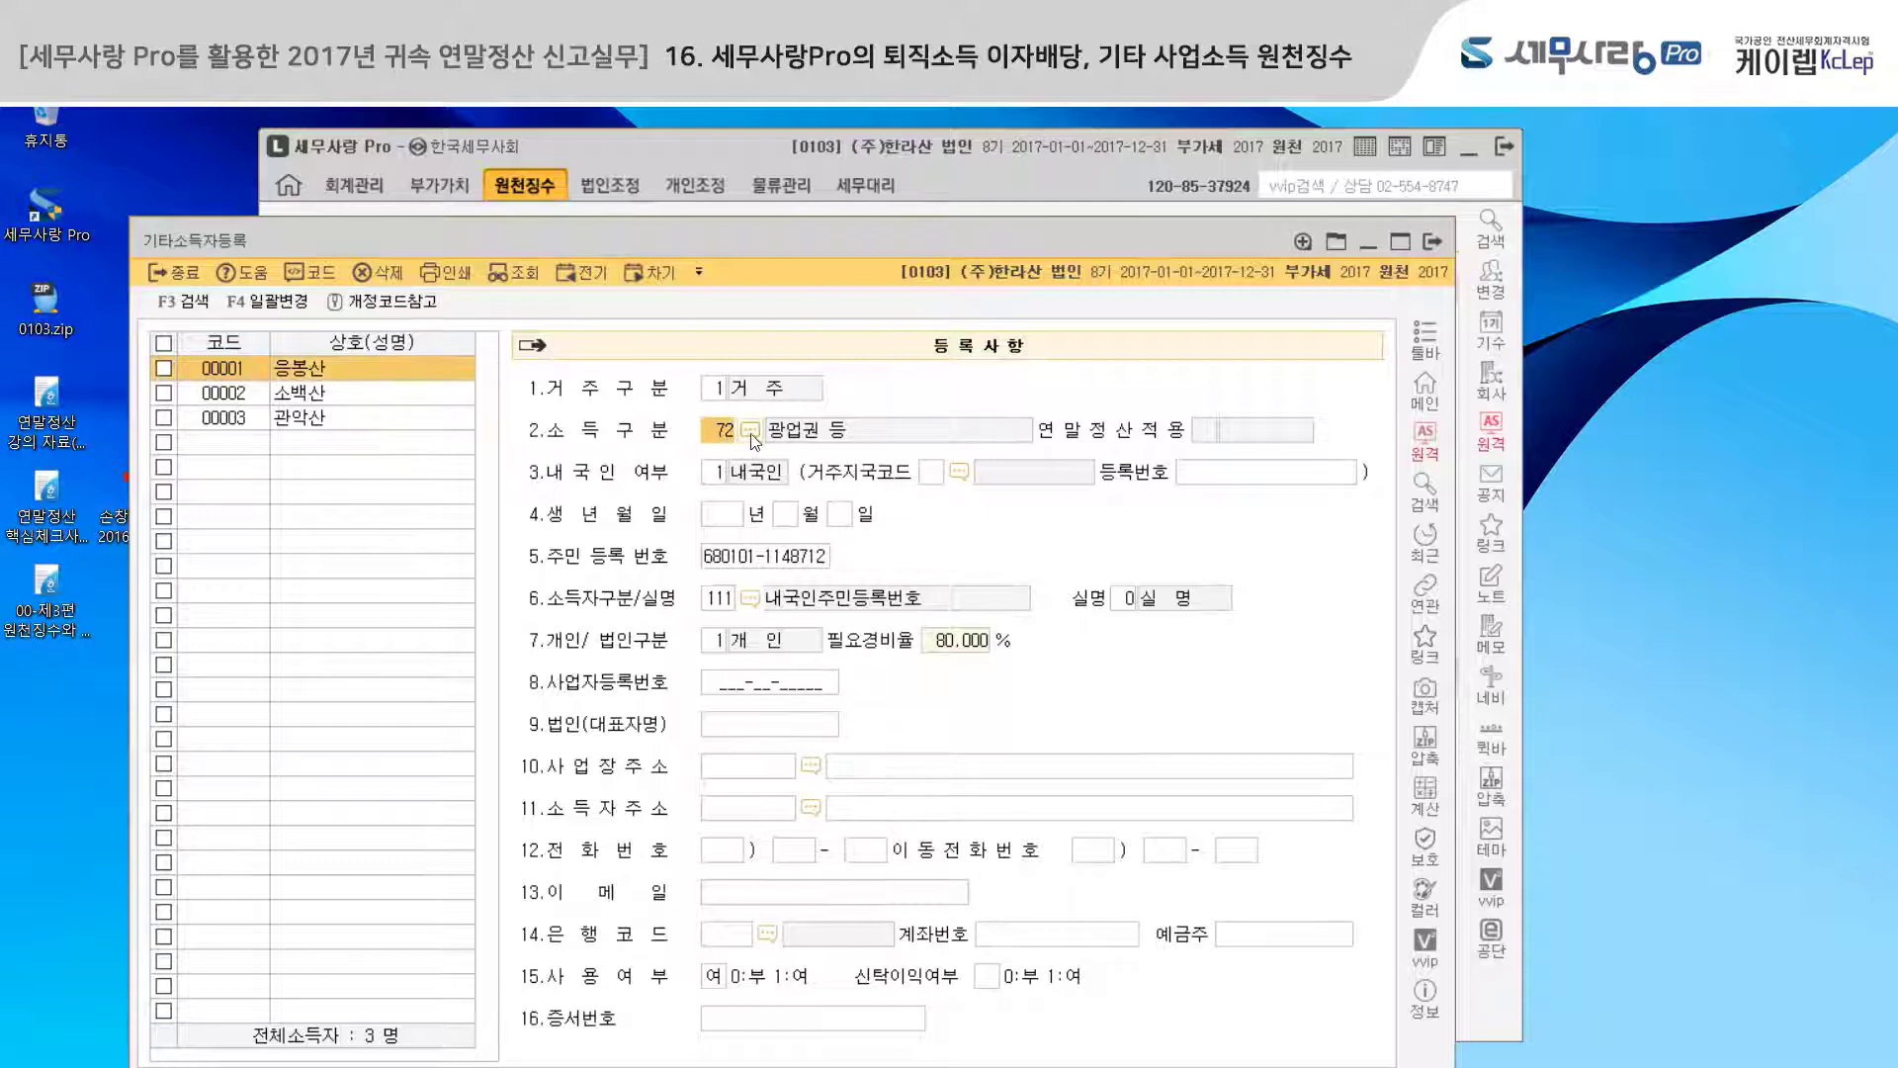
pyautogui.click(752, 432)
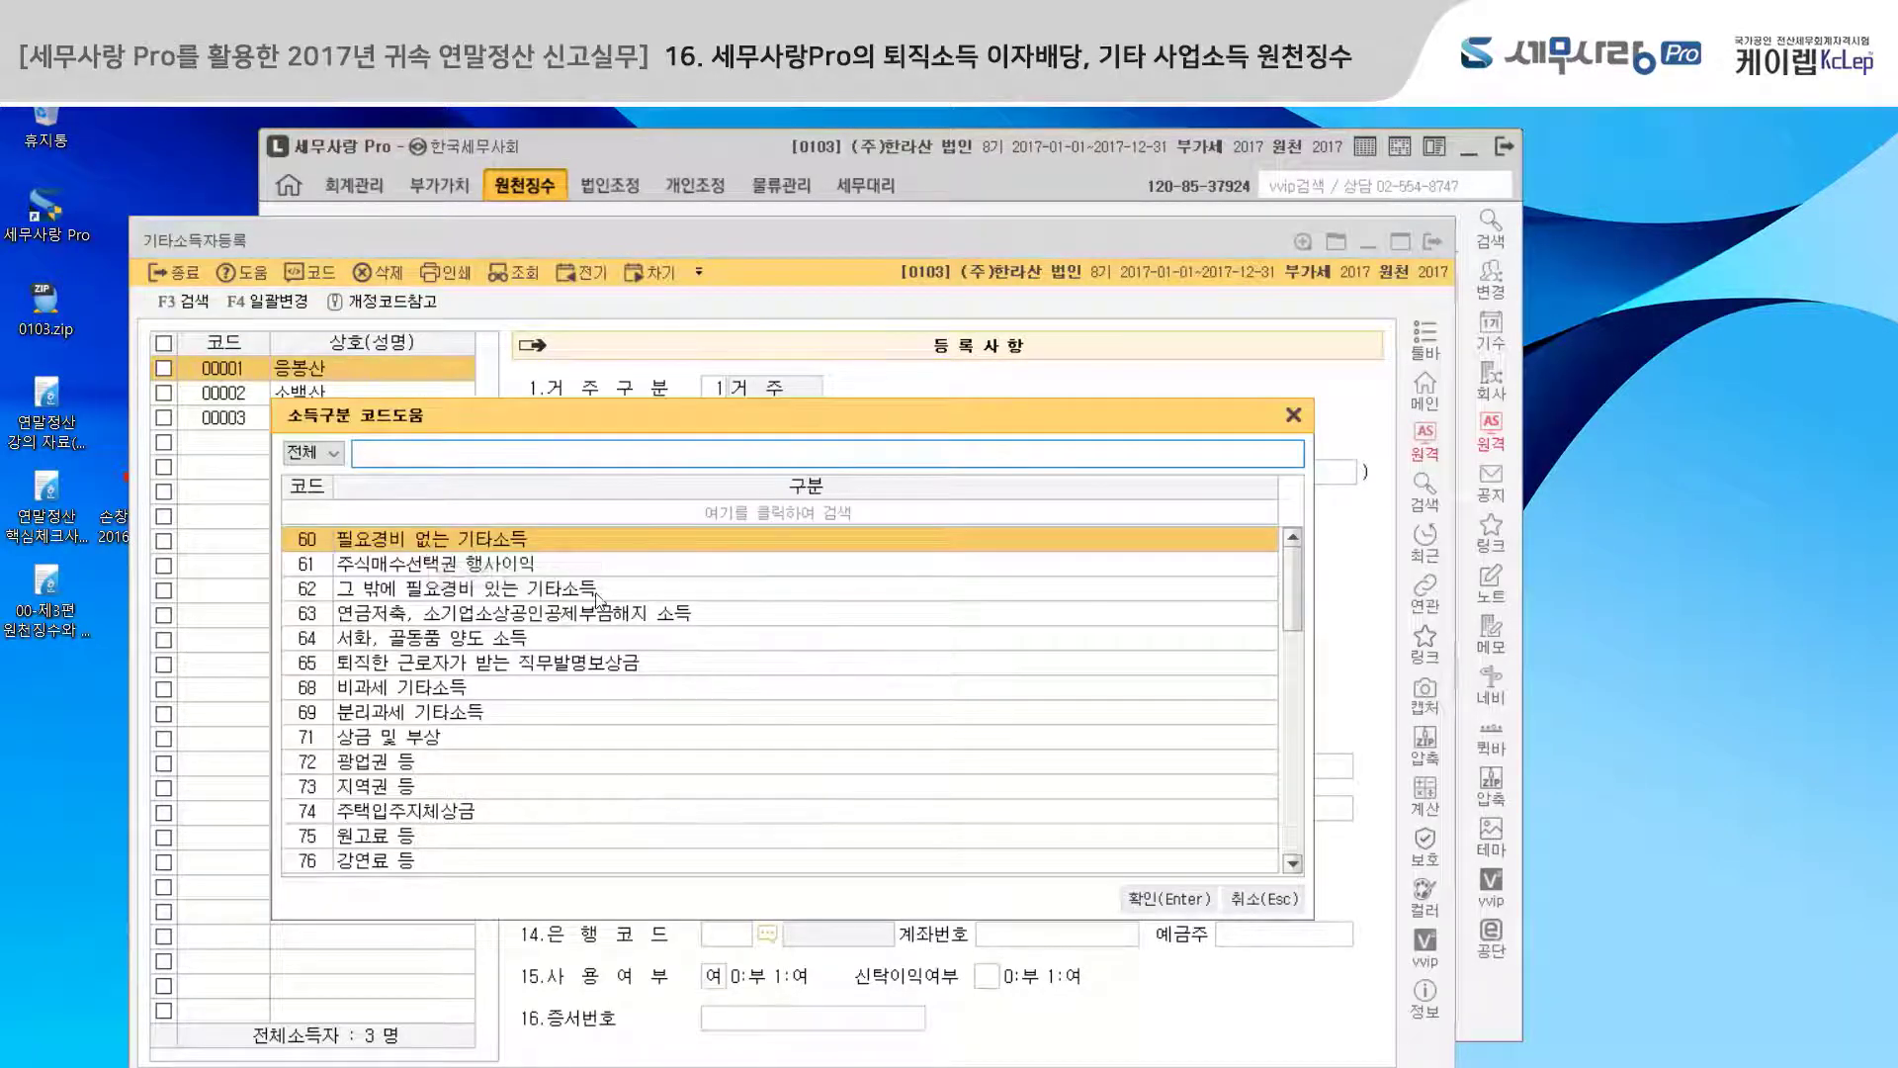
pyautogui.moveTo(1295, 558)
pyautogui.mouseDown()
pyautogui.moveTo(1307, 762)
pyautogui.moveTo(1292, 535)
pyautogui.mouseUp()
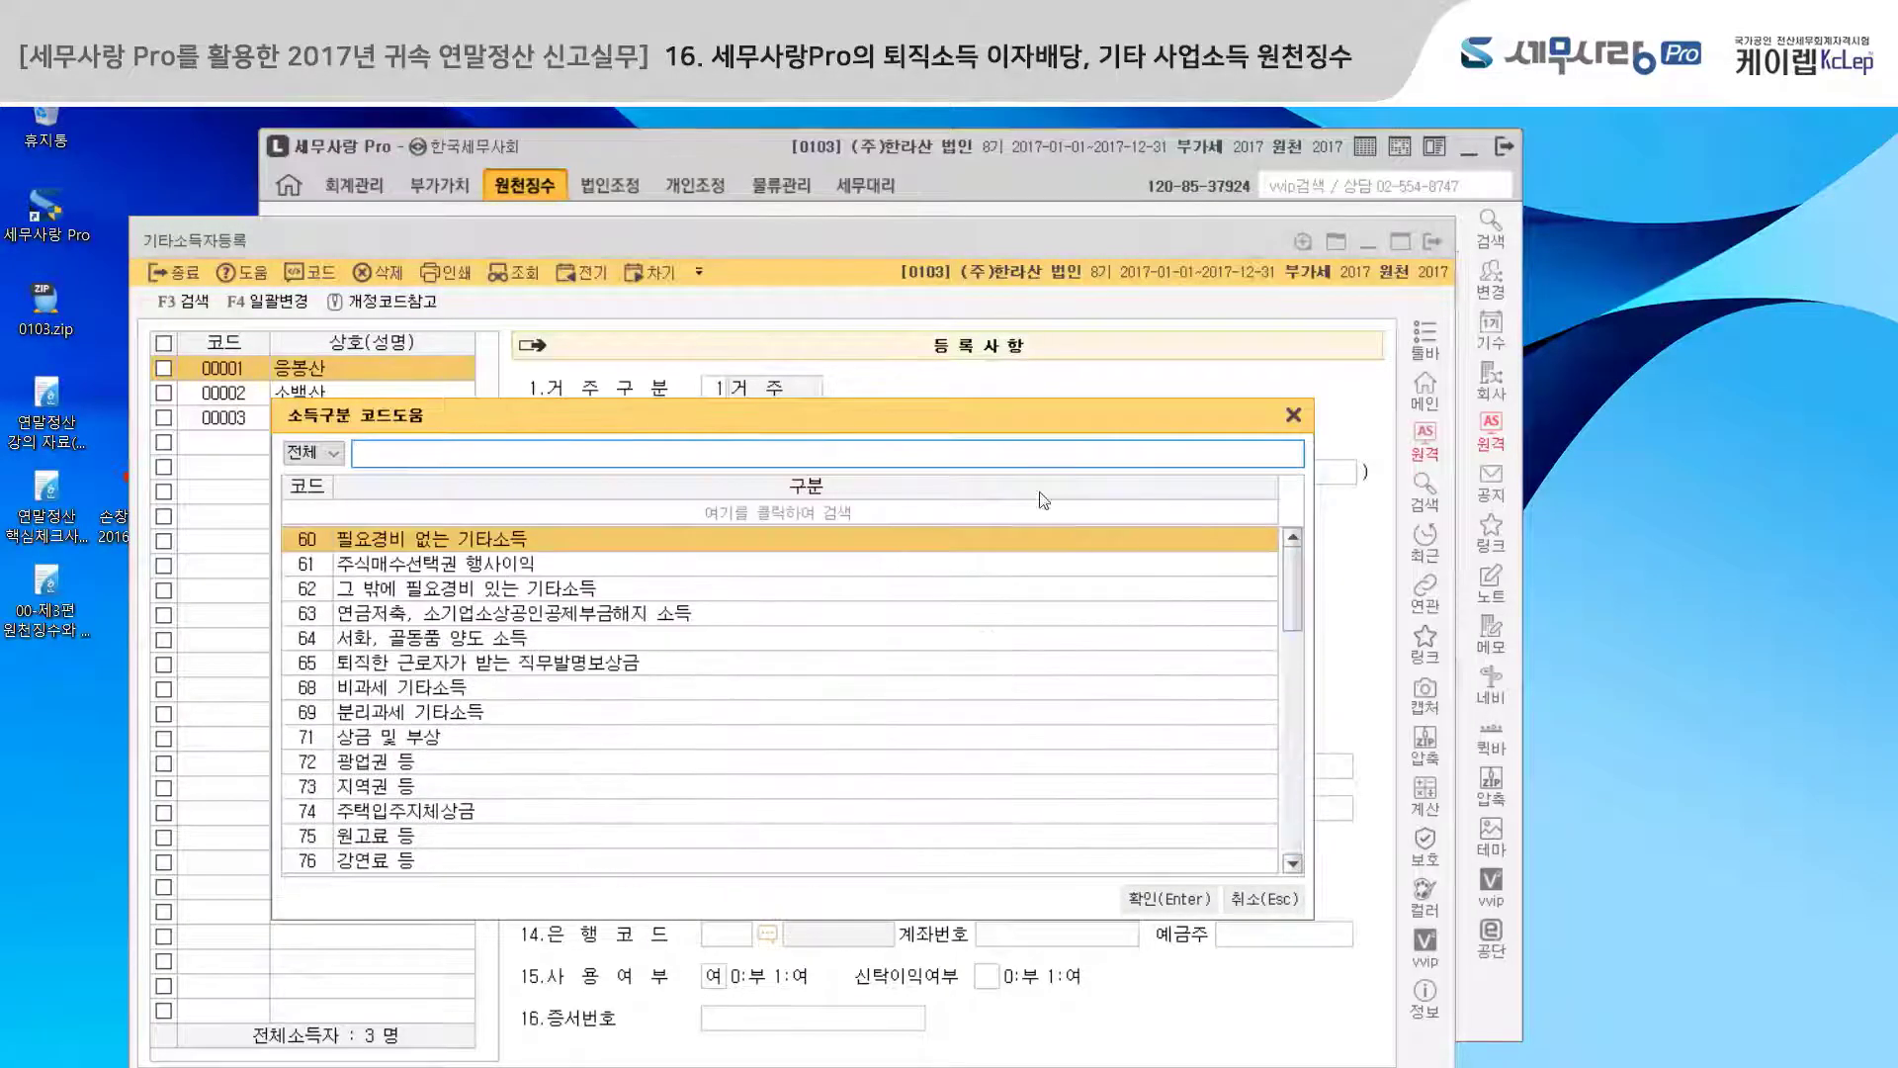
pyautogui.moveTo(941, 416); pyautogui.dragTo(1082, 542)
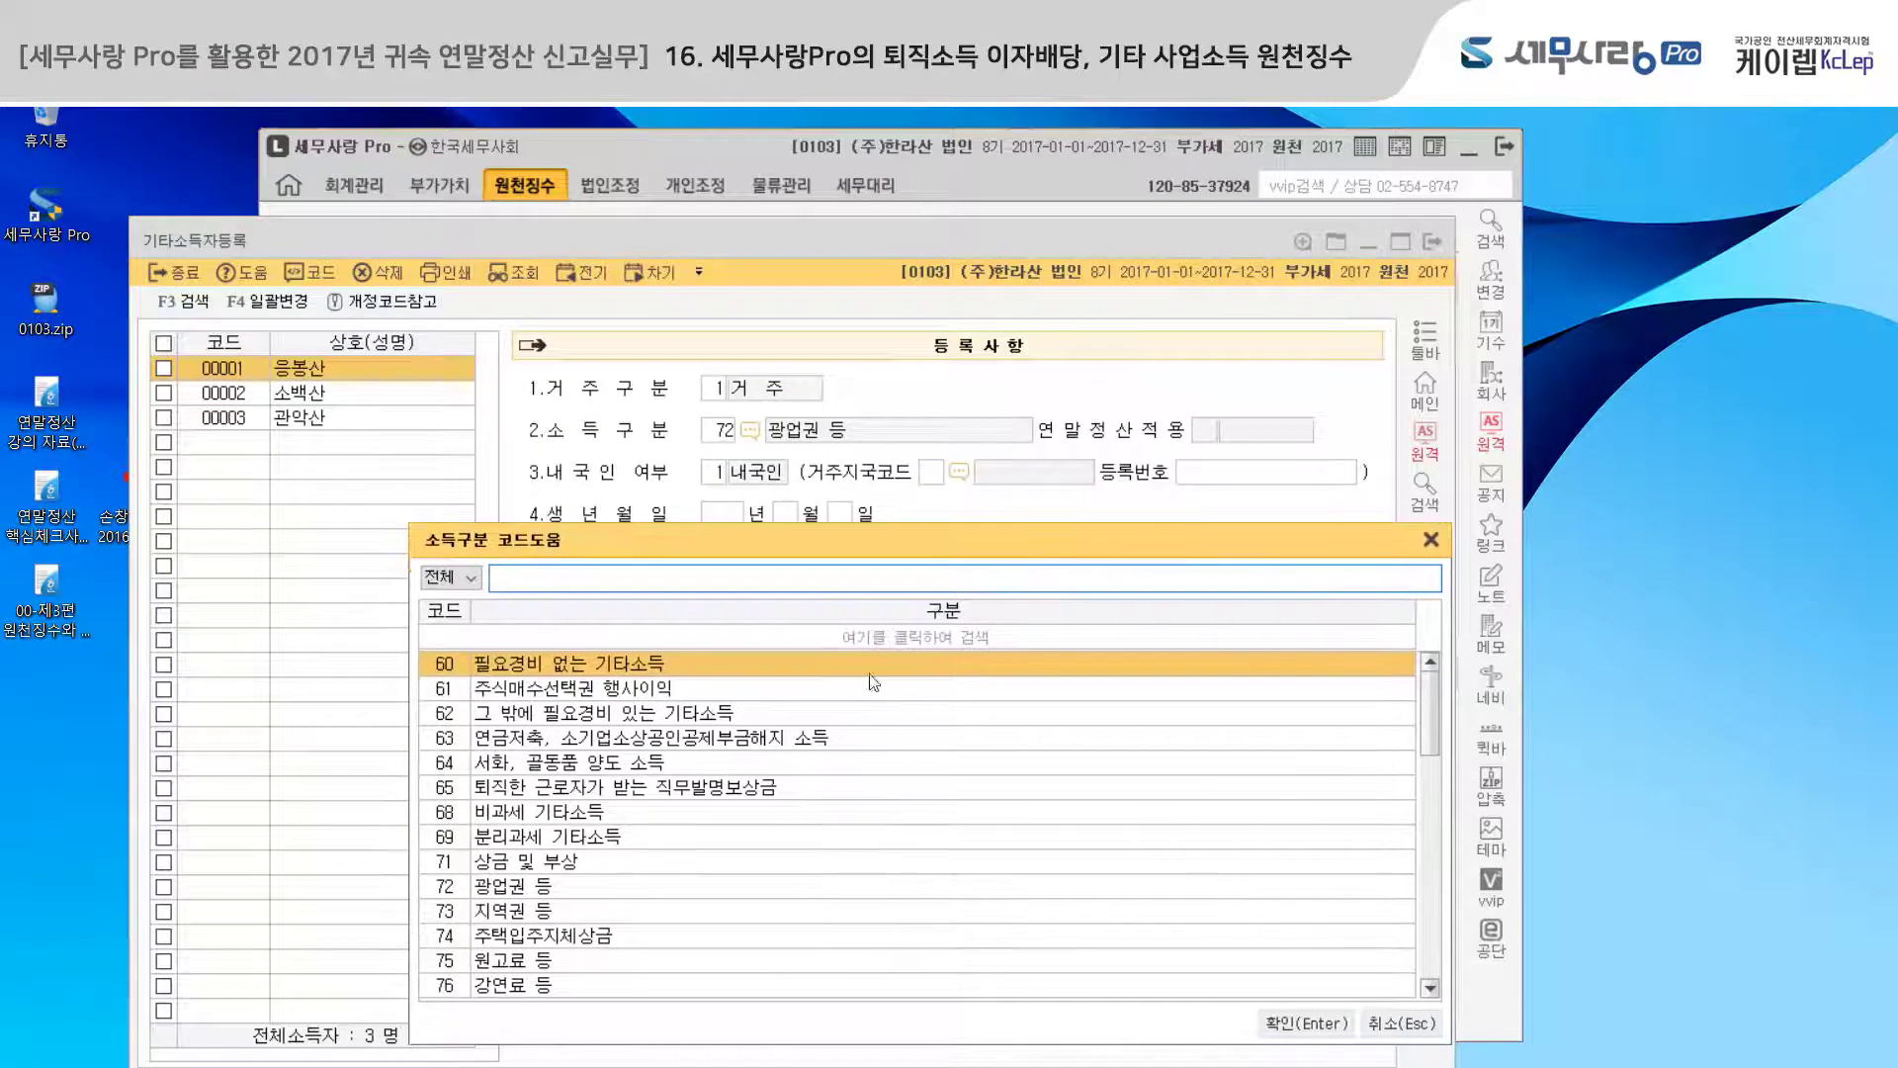
pyautogui.click(551, 895)
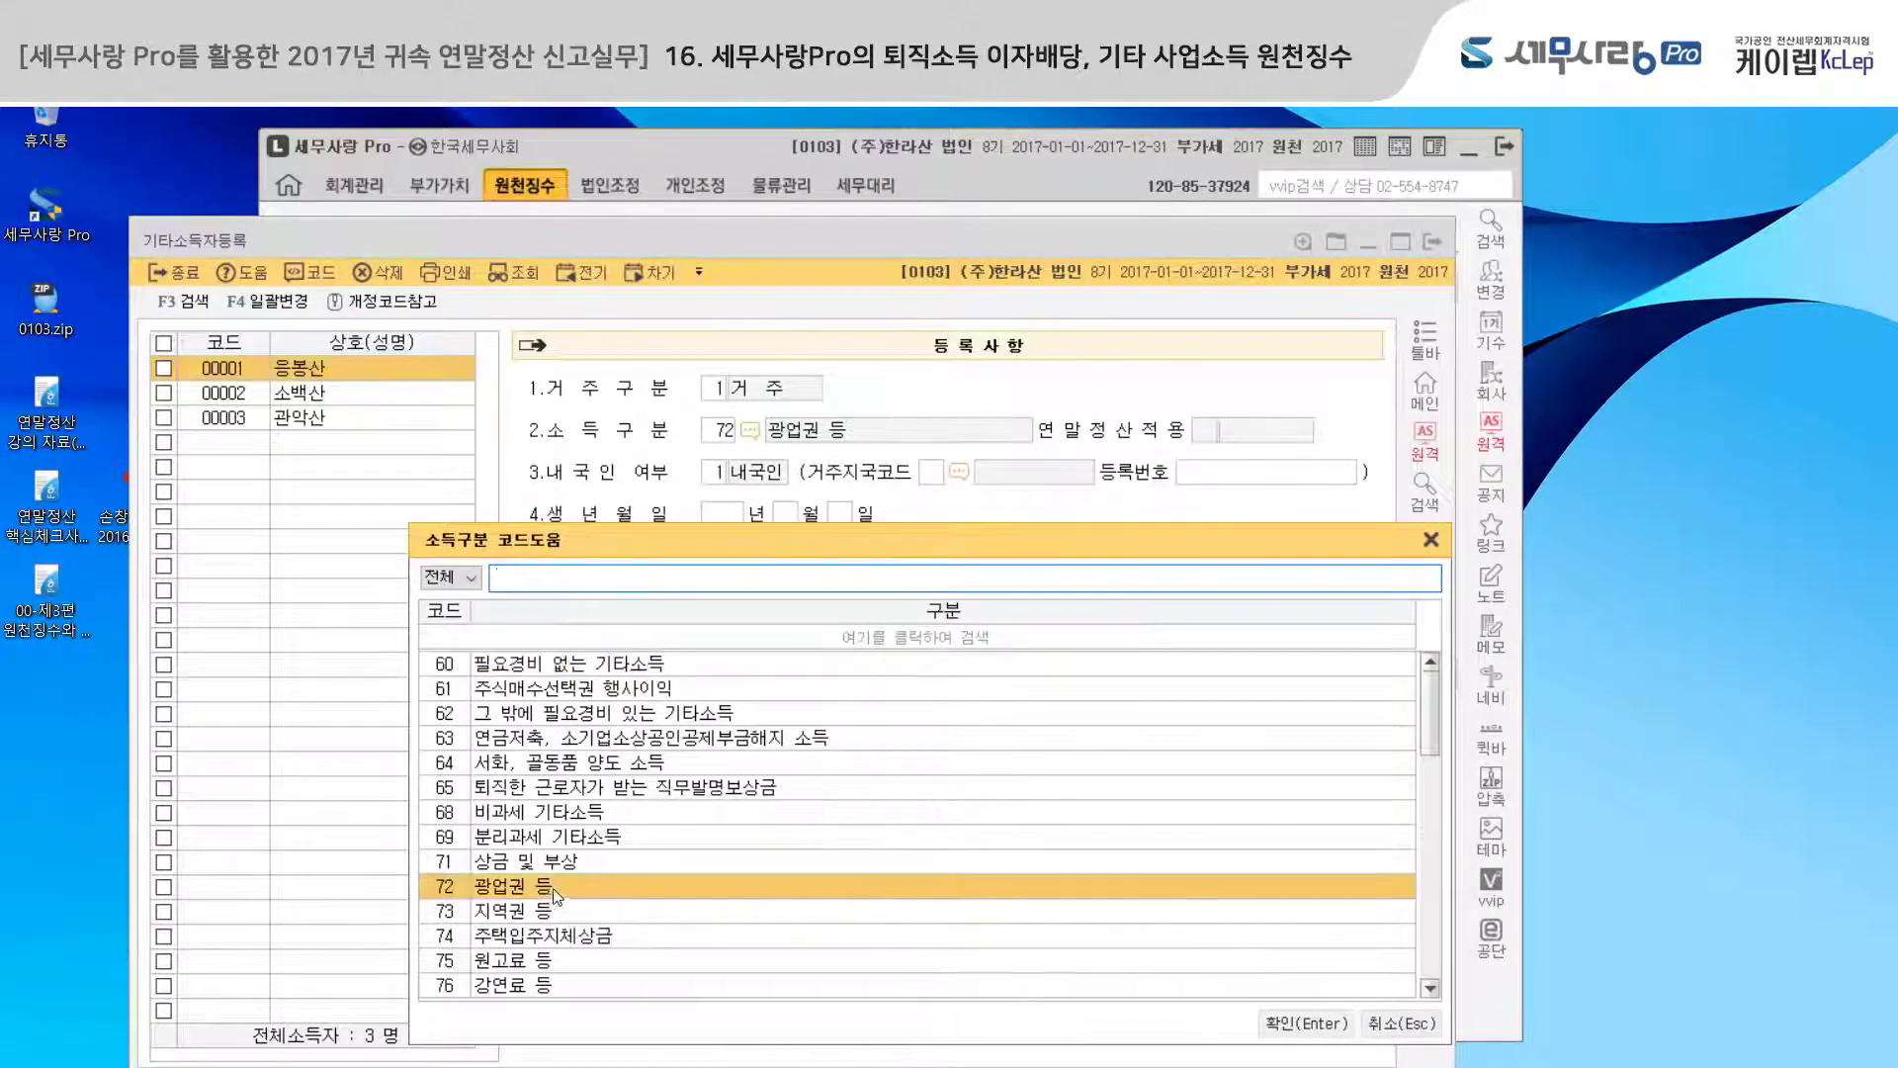
pyautogui.click(1295, 1026)
pyautogui.click(1075, 727)
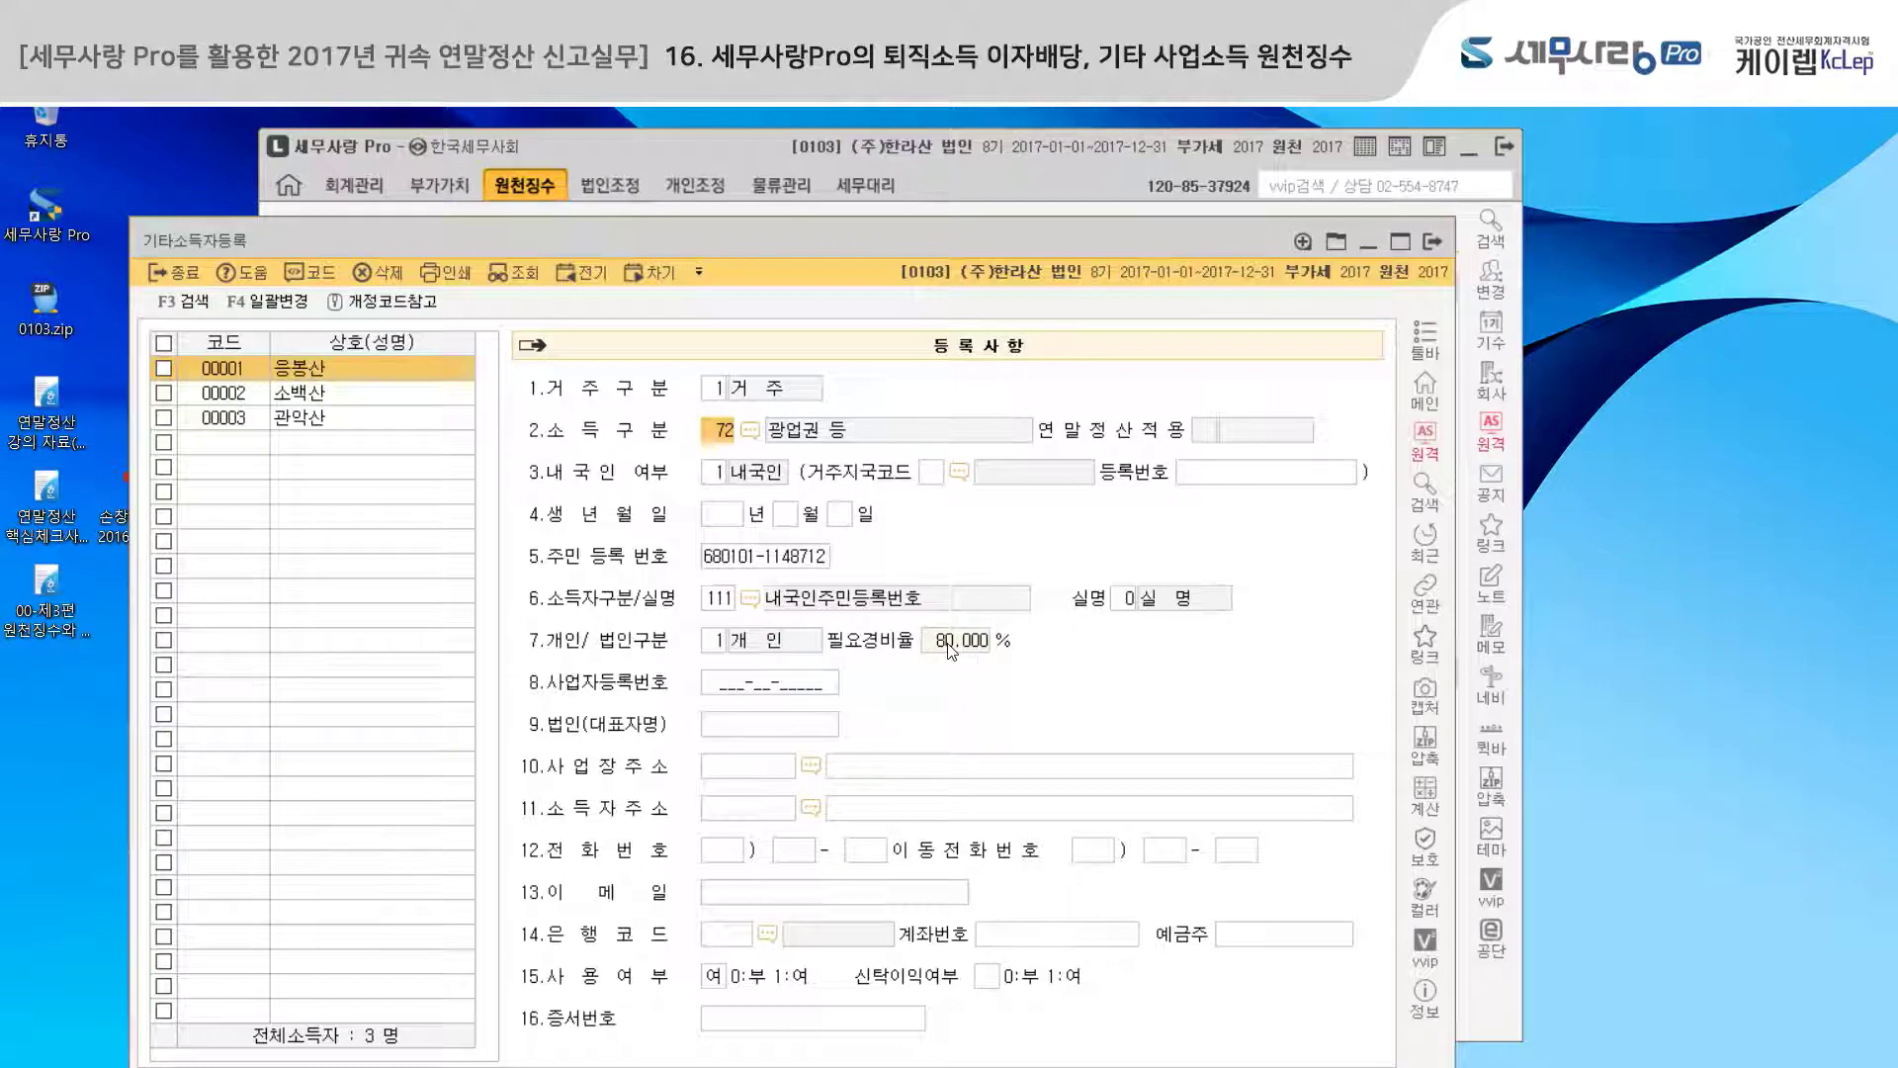
# - Review the 소득구분 of earner 00002, look through its code list, and close the list without picking a code
pyautogui.click(360, 396)
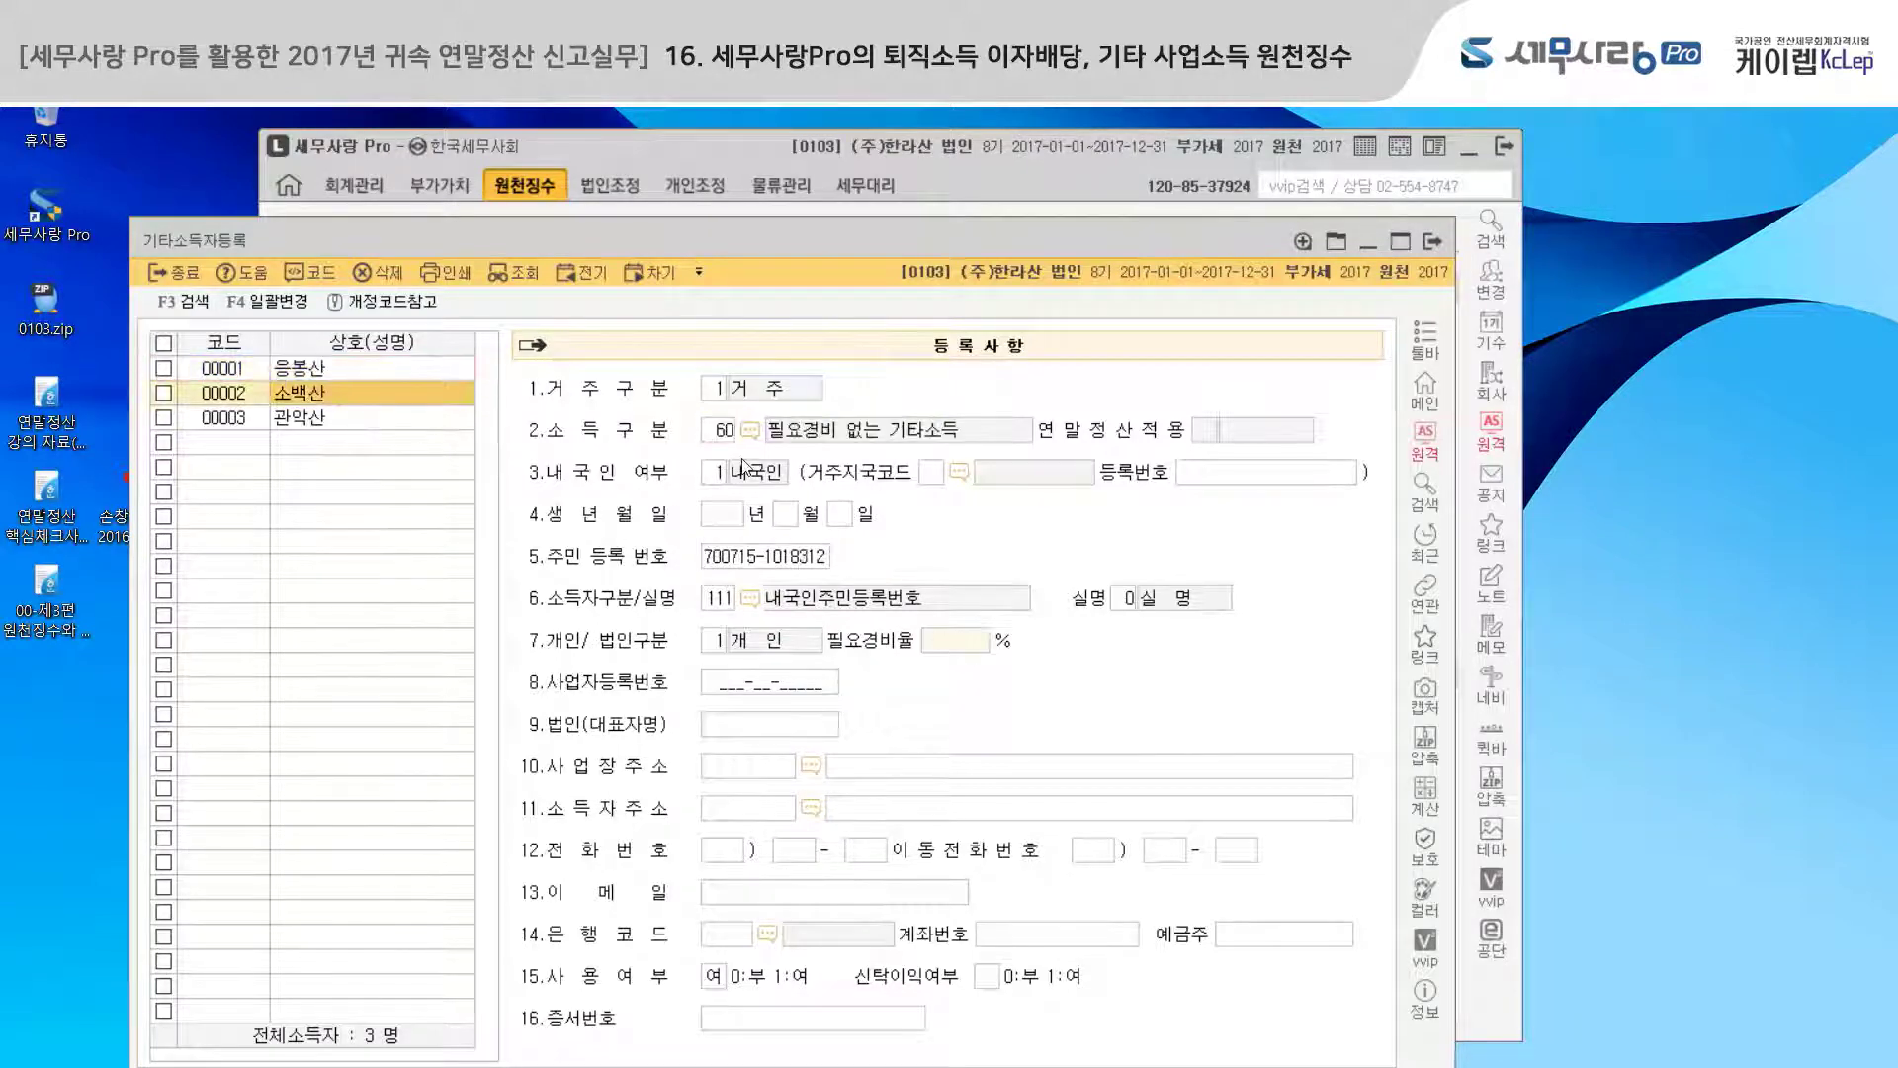
pyautogui.click(750, 430)
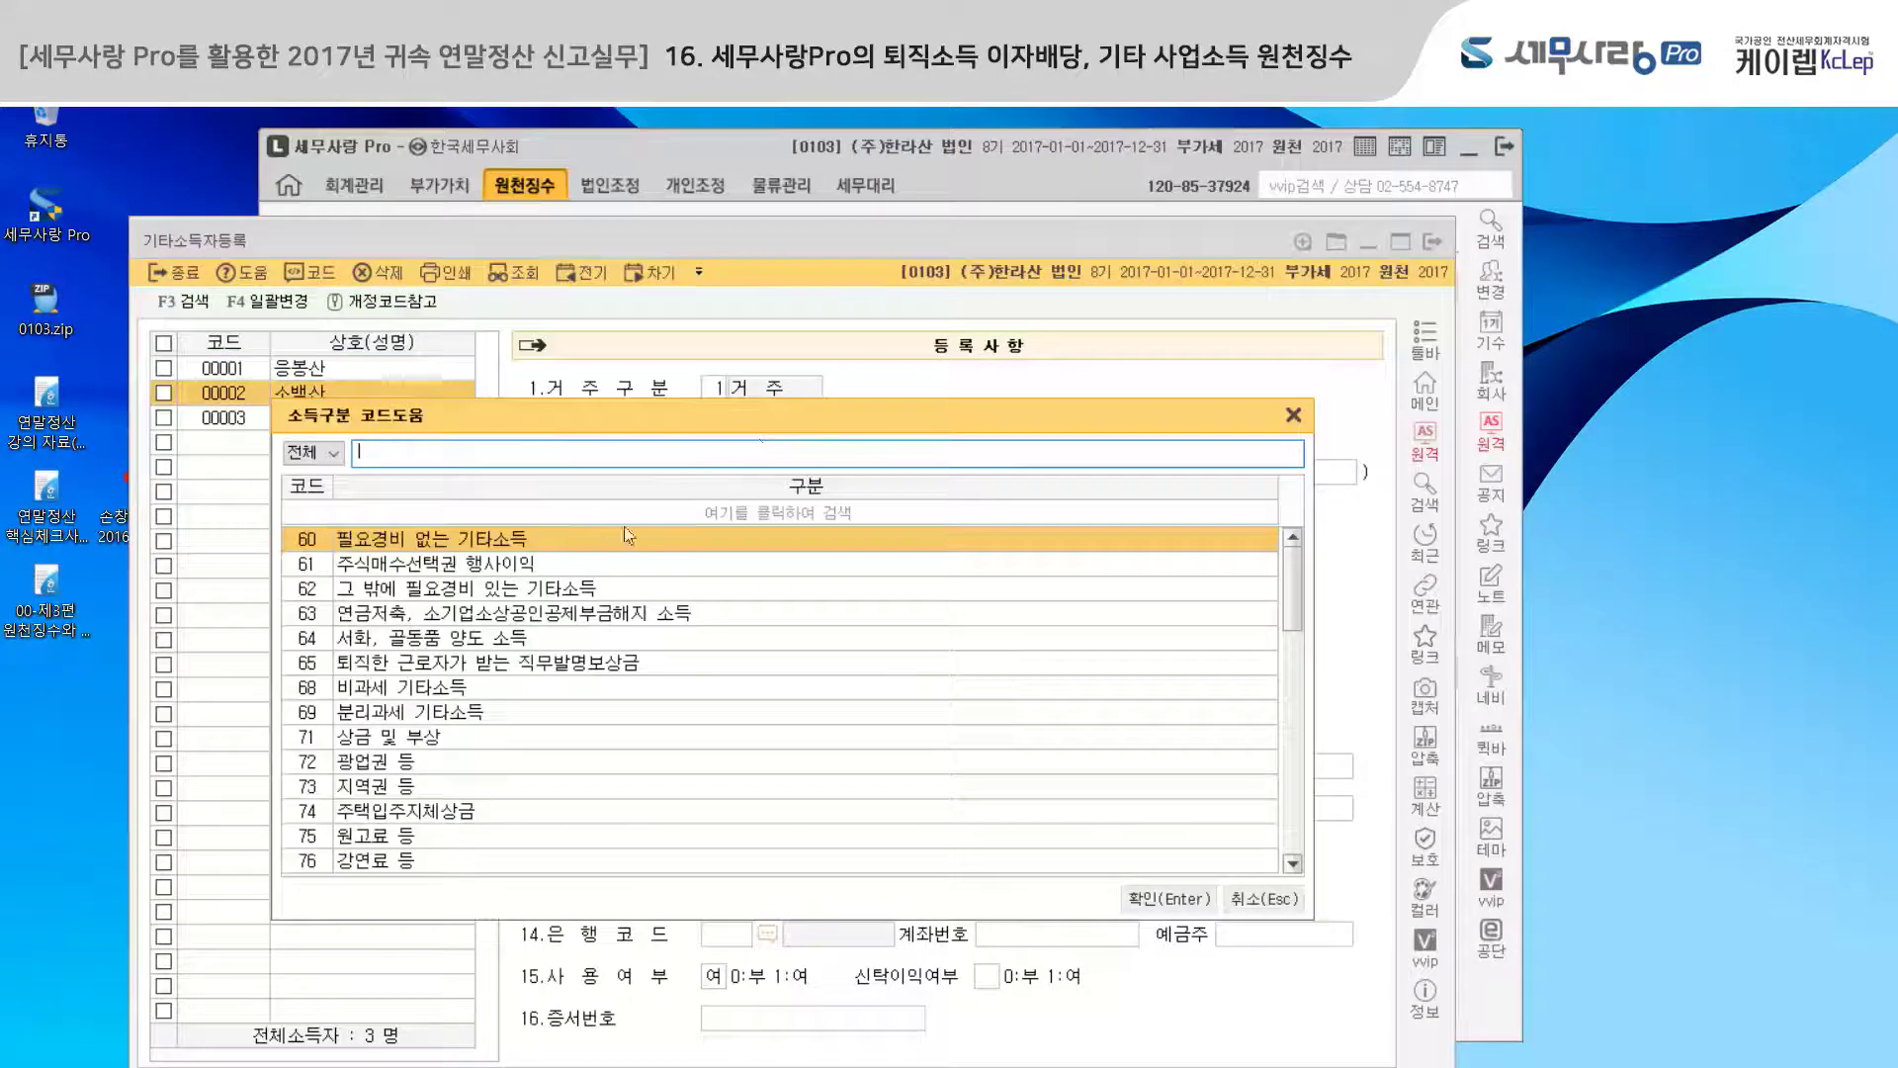
pyautogui.click(1283, 415)
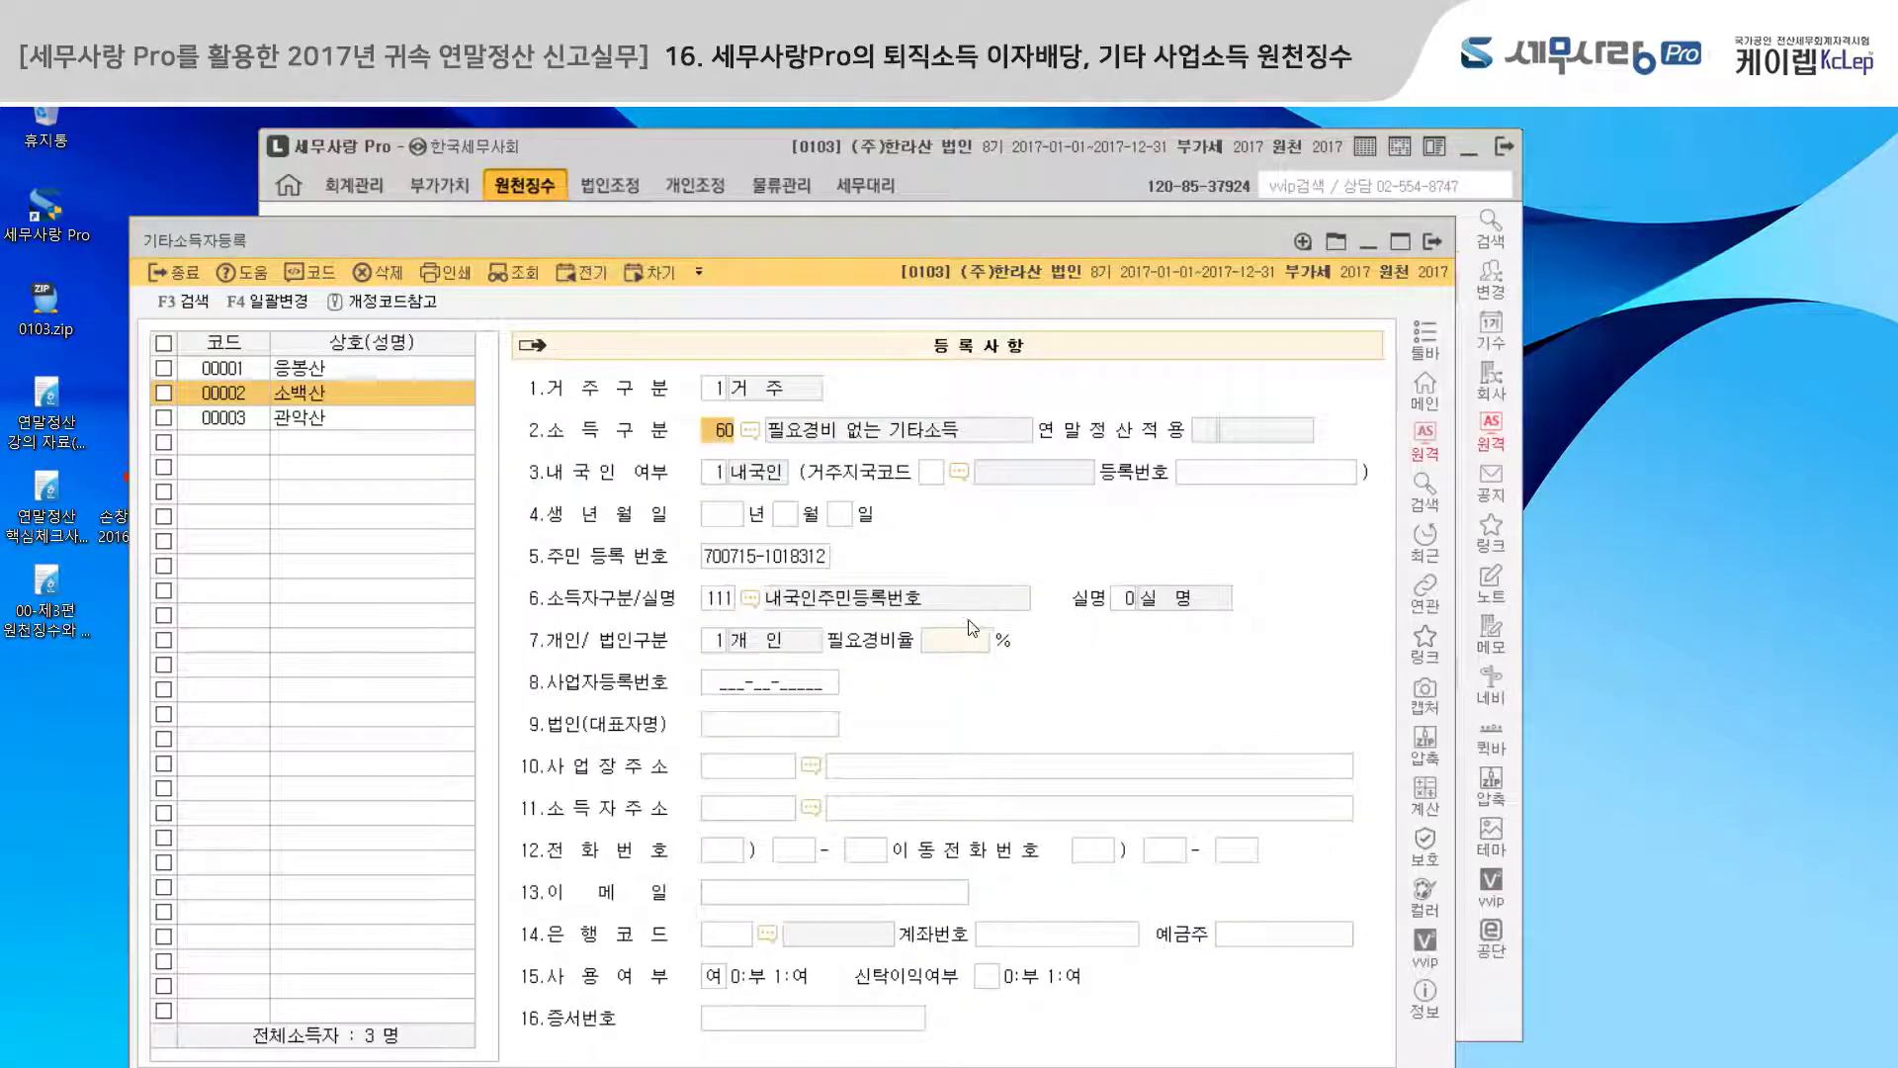
# - Pick 소득구분 code 251 내국법인 배당·분배금, 건설이자의 배당 for earner 00003 and close 기타소득자등록
pyautogui.click(392, 418)
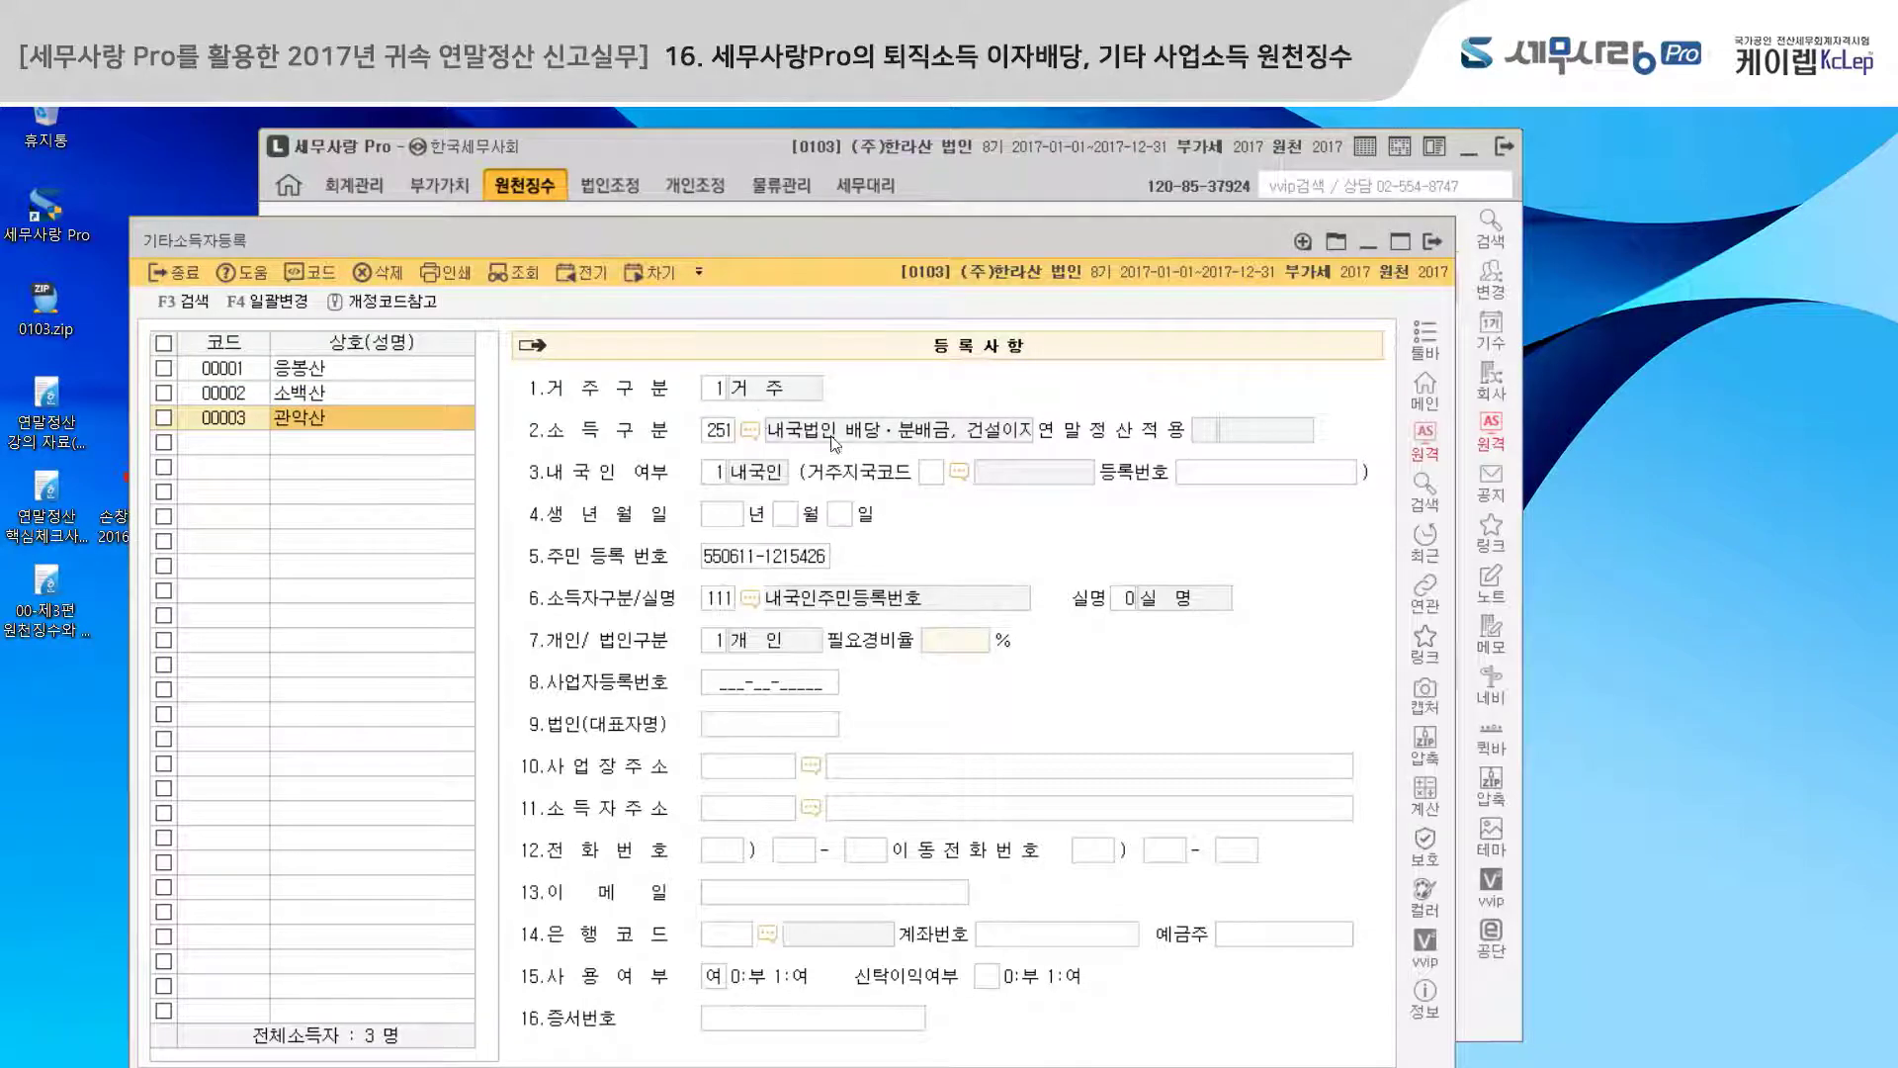
pyautogui.click(747, 436)
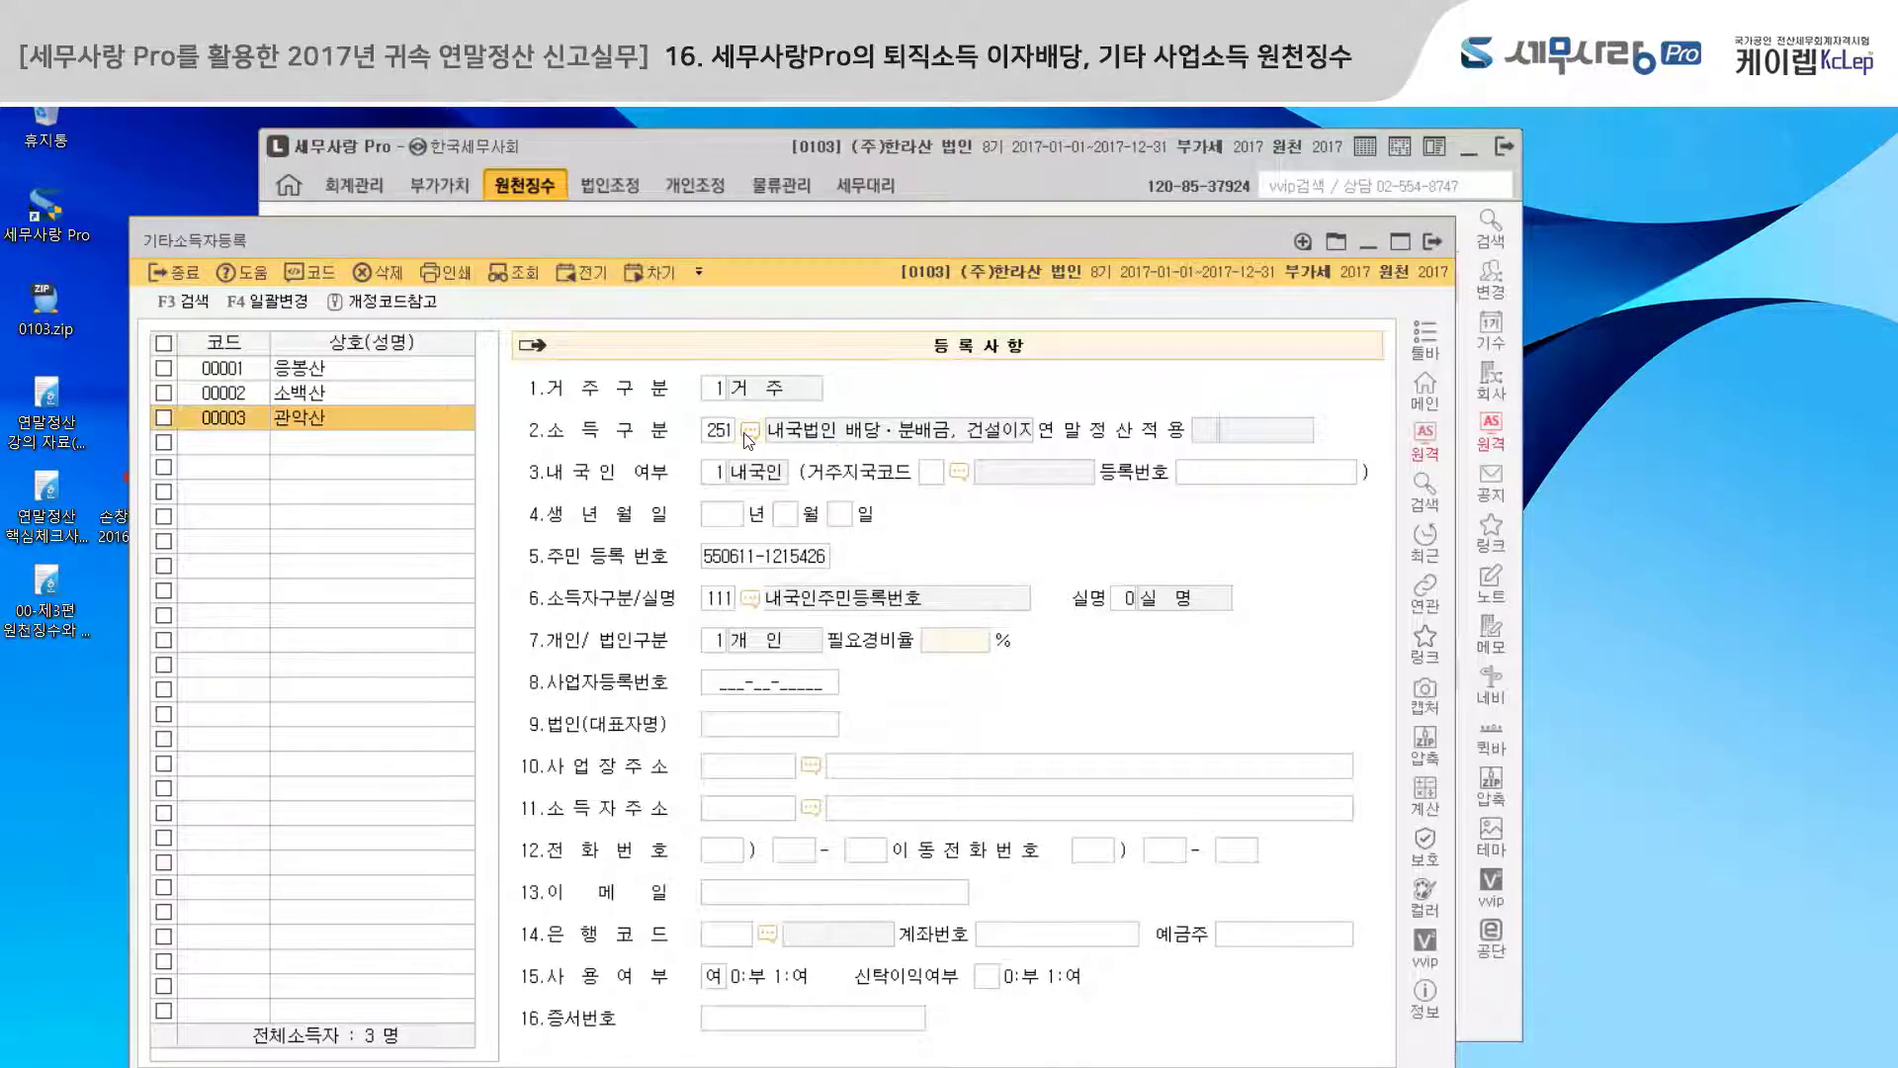
pyautogui.moveTo(1288, 581); pyautogui.dragTo(1295, 733)
pyautogui.click(669, 693)
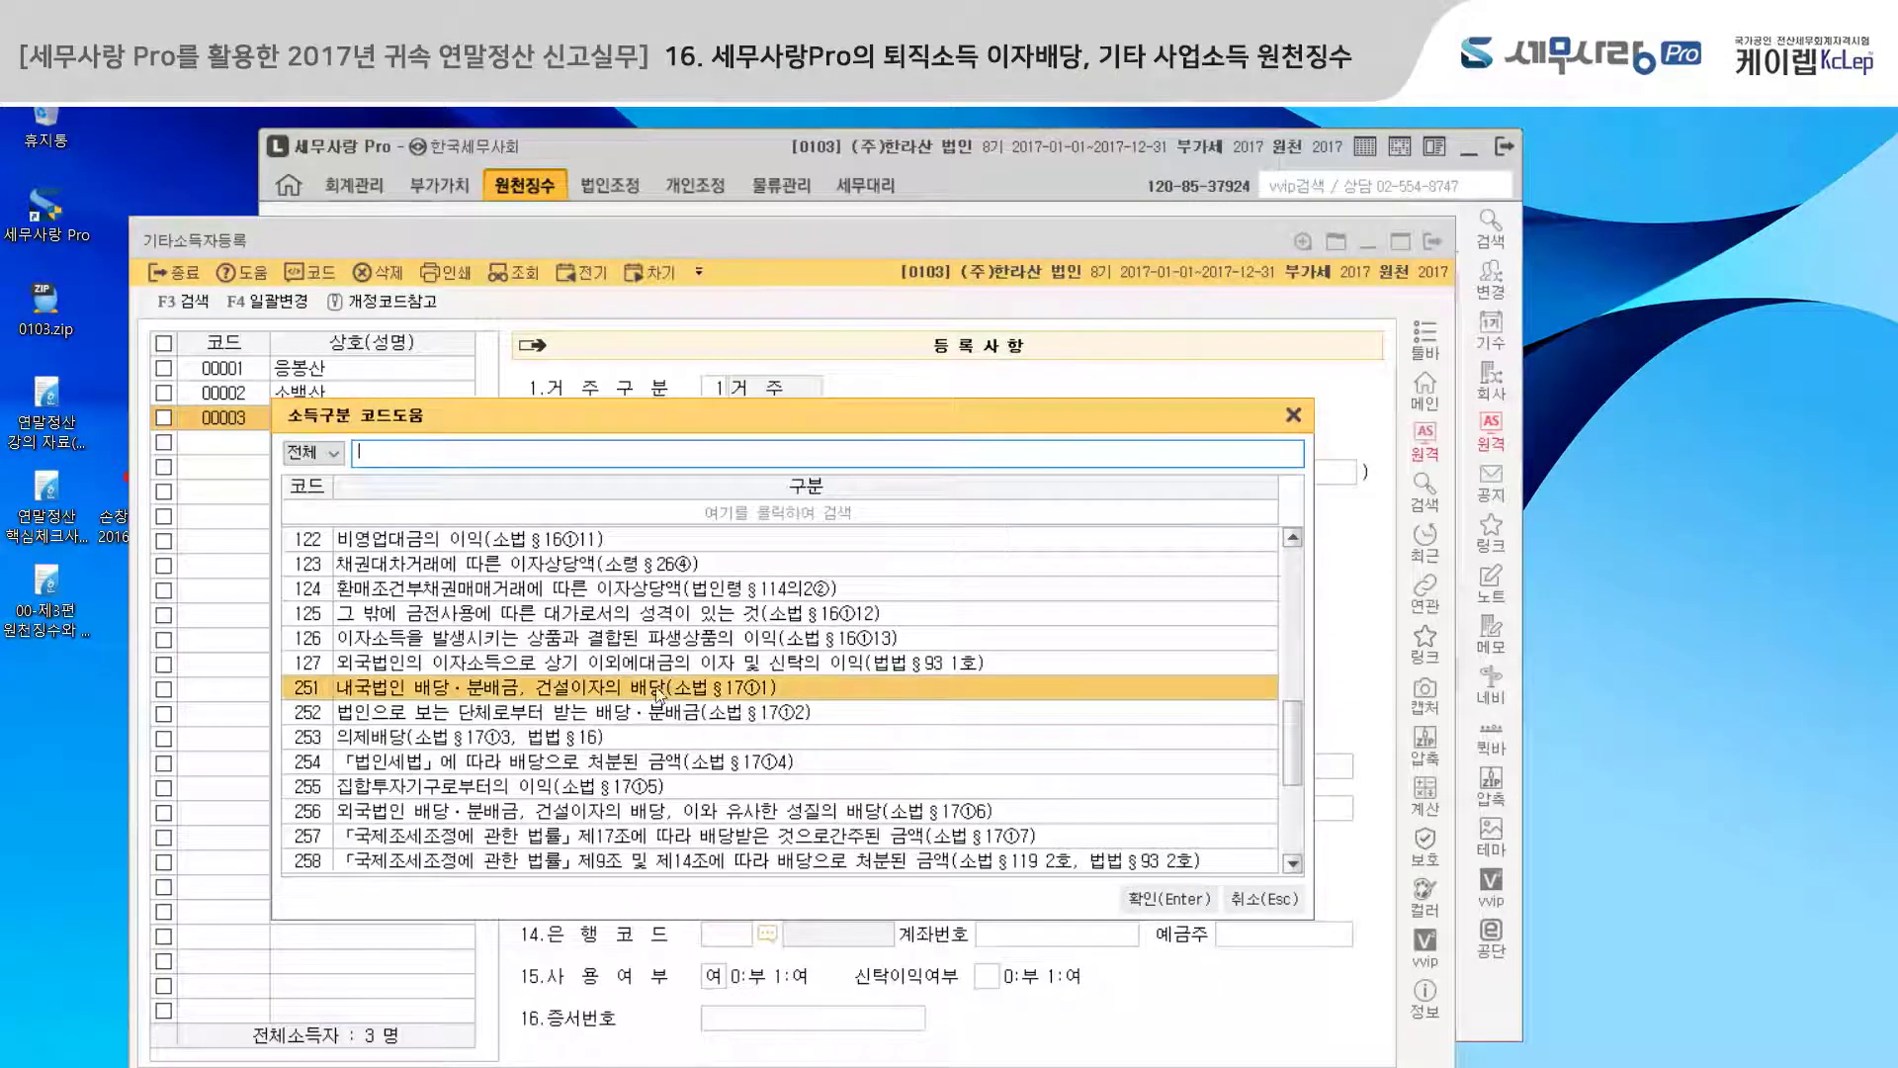
pyautogui.click(1155, 896)
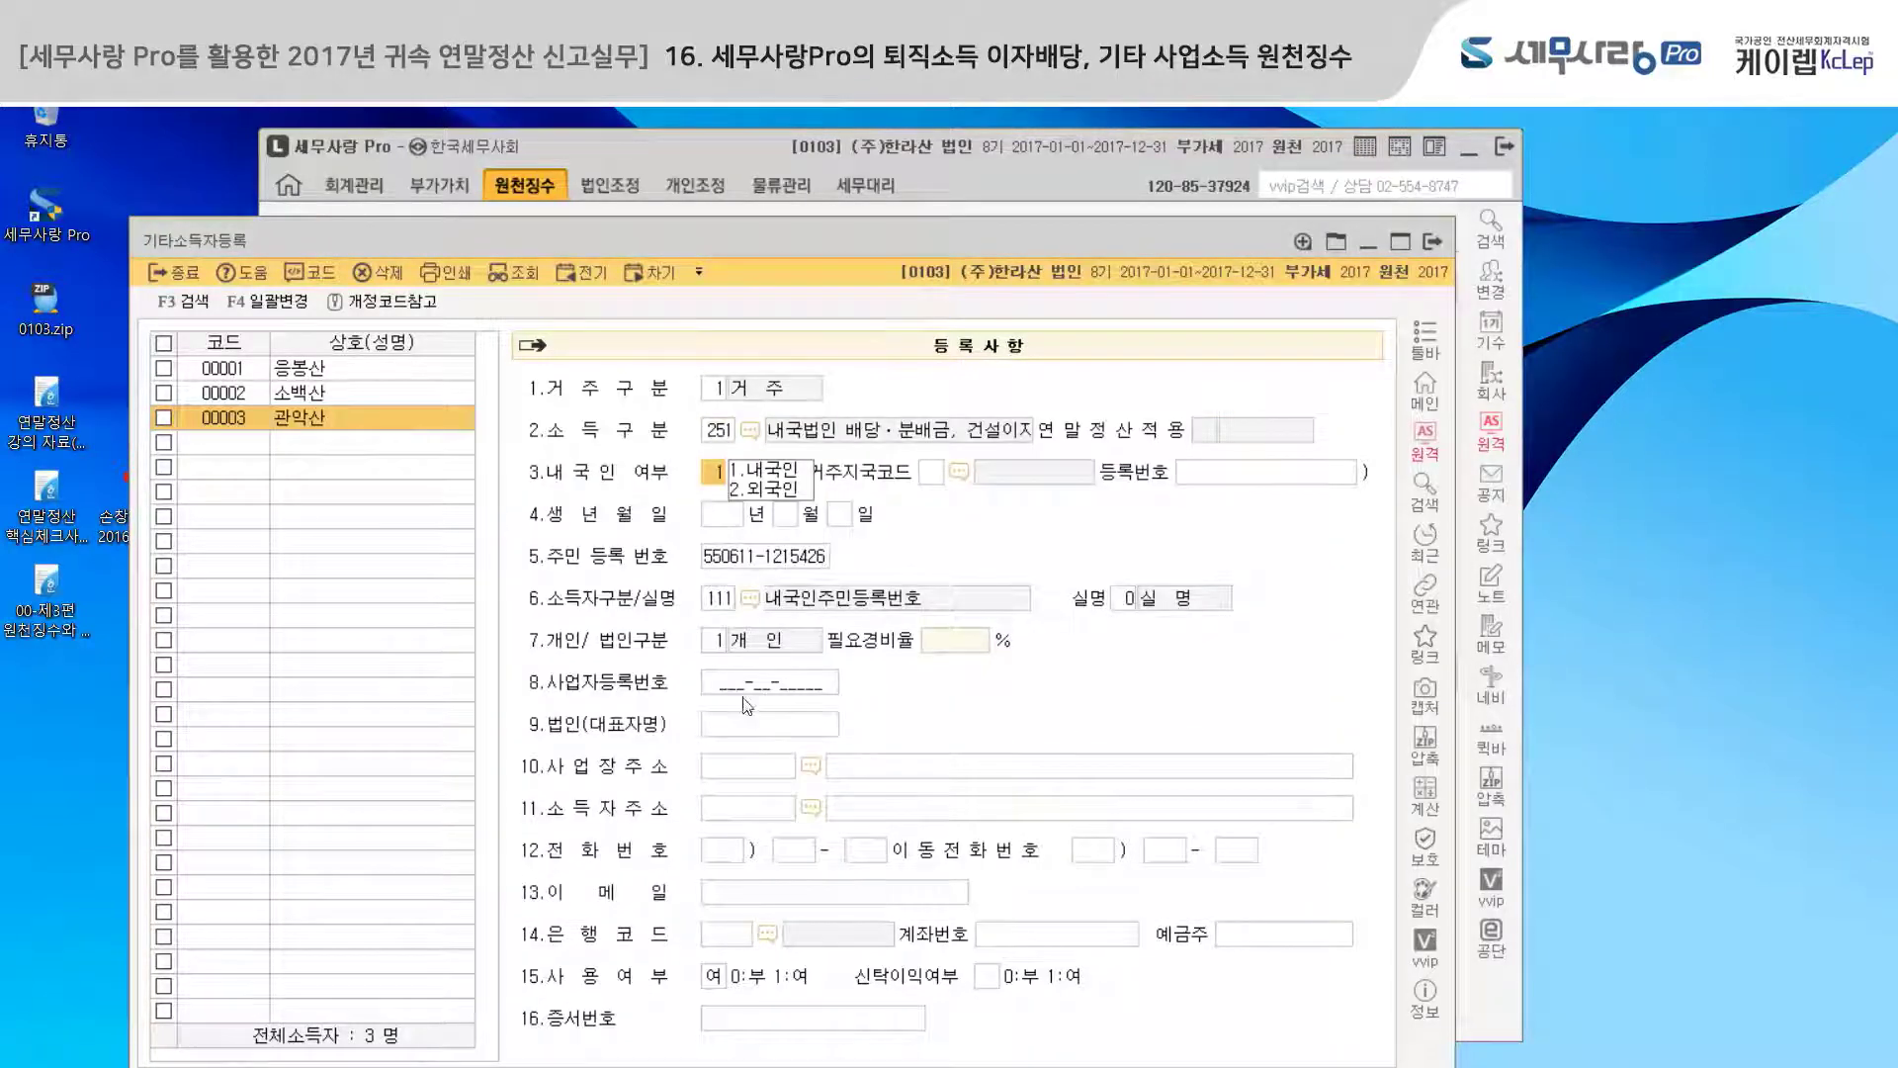
pyautogui.click(1432, 242)
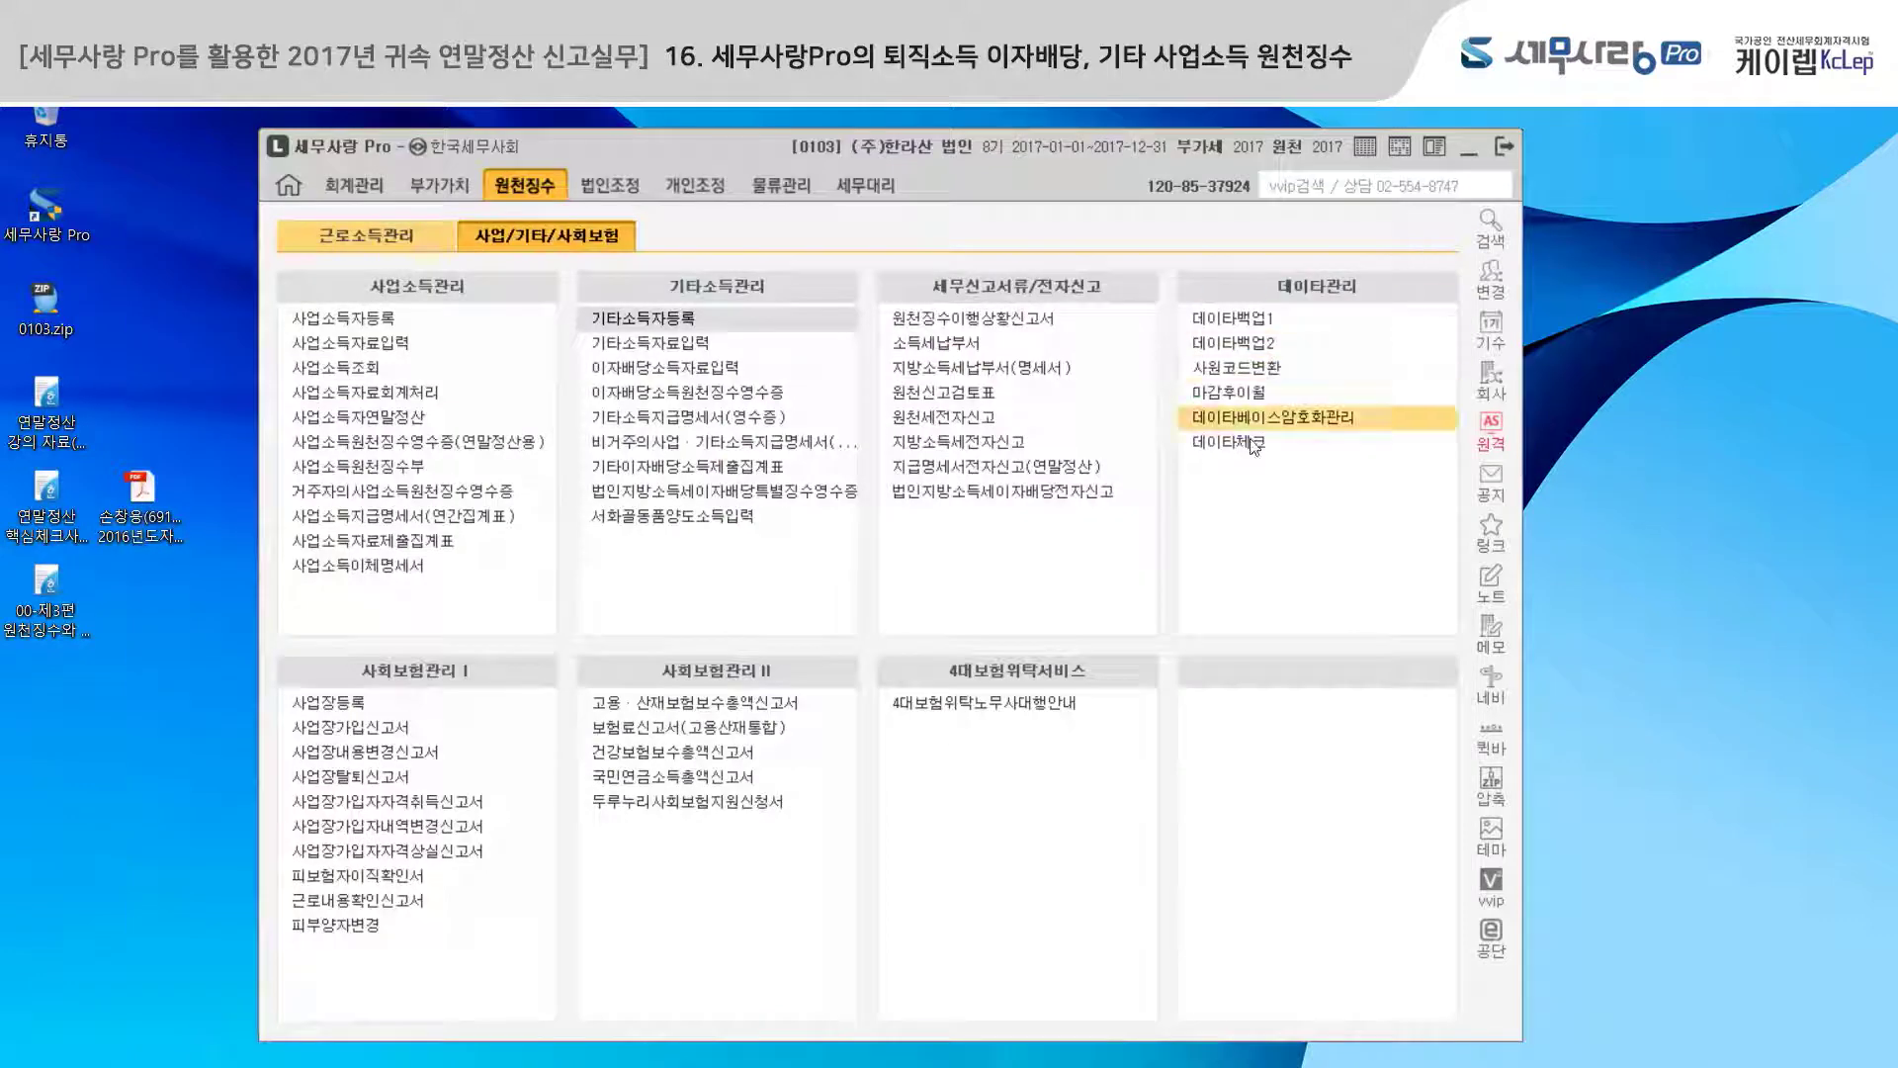
# - Open 기타소득자료입력 for October 2017 and review both earners' 지급총액, 필요경비 and withheld taxes
pyautogui.click(699, 343)
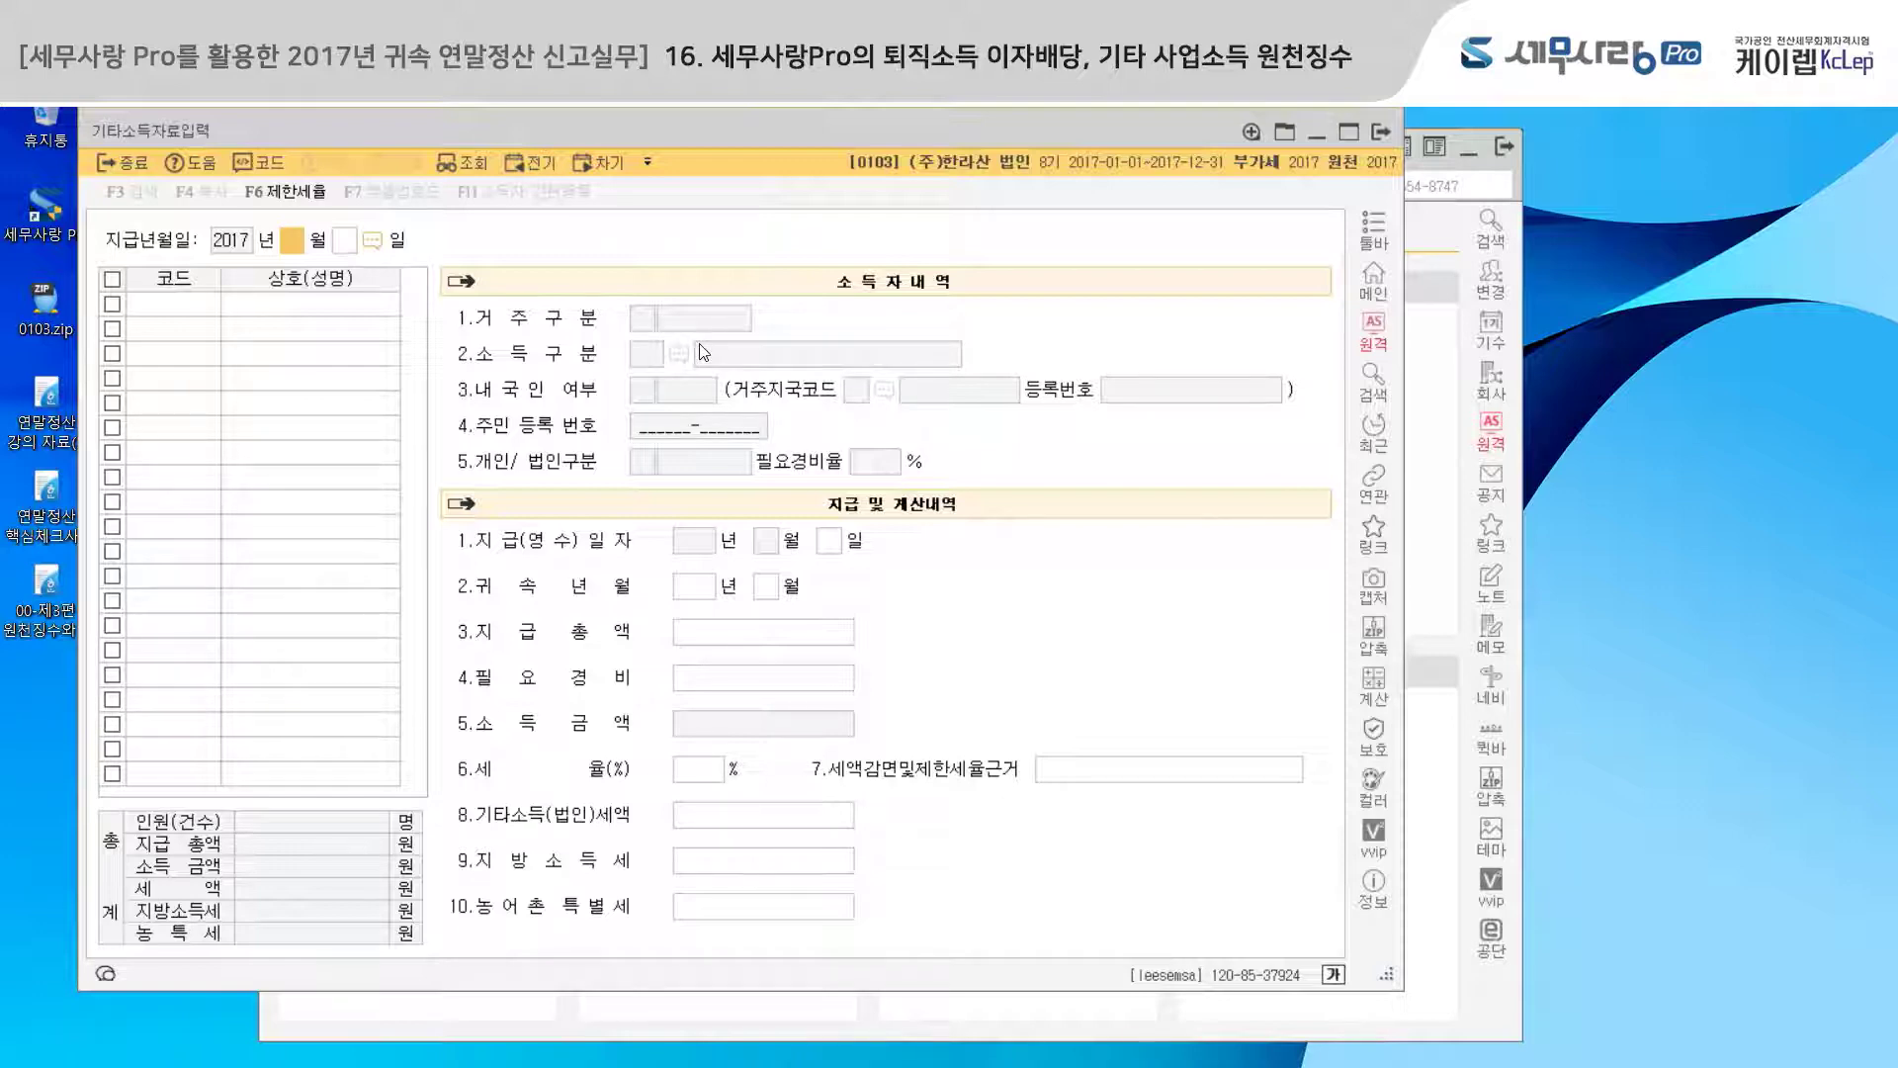
pyautogui.write('10')
pyautogui.press('Return')
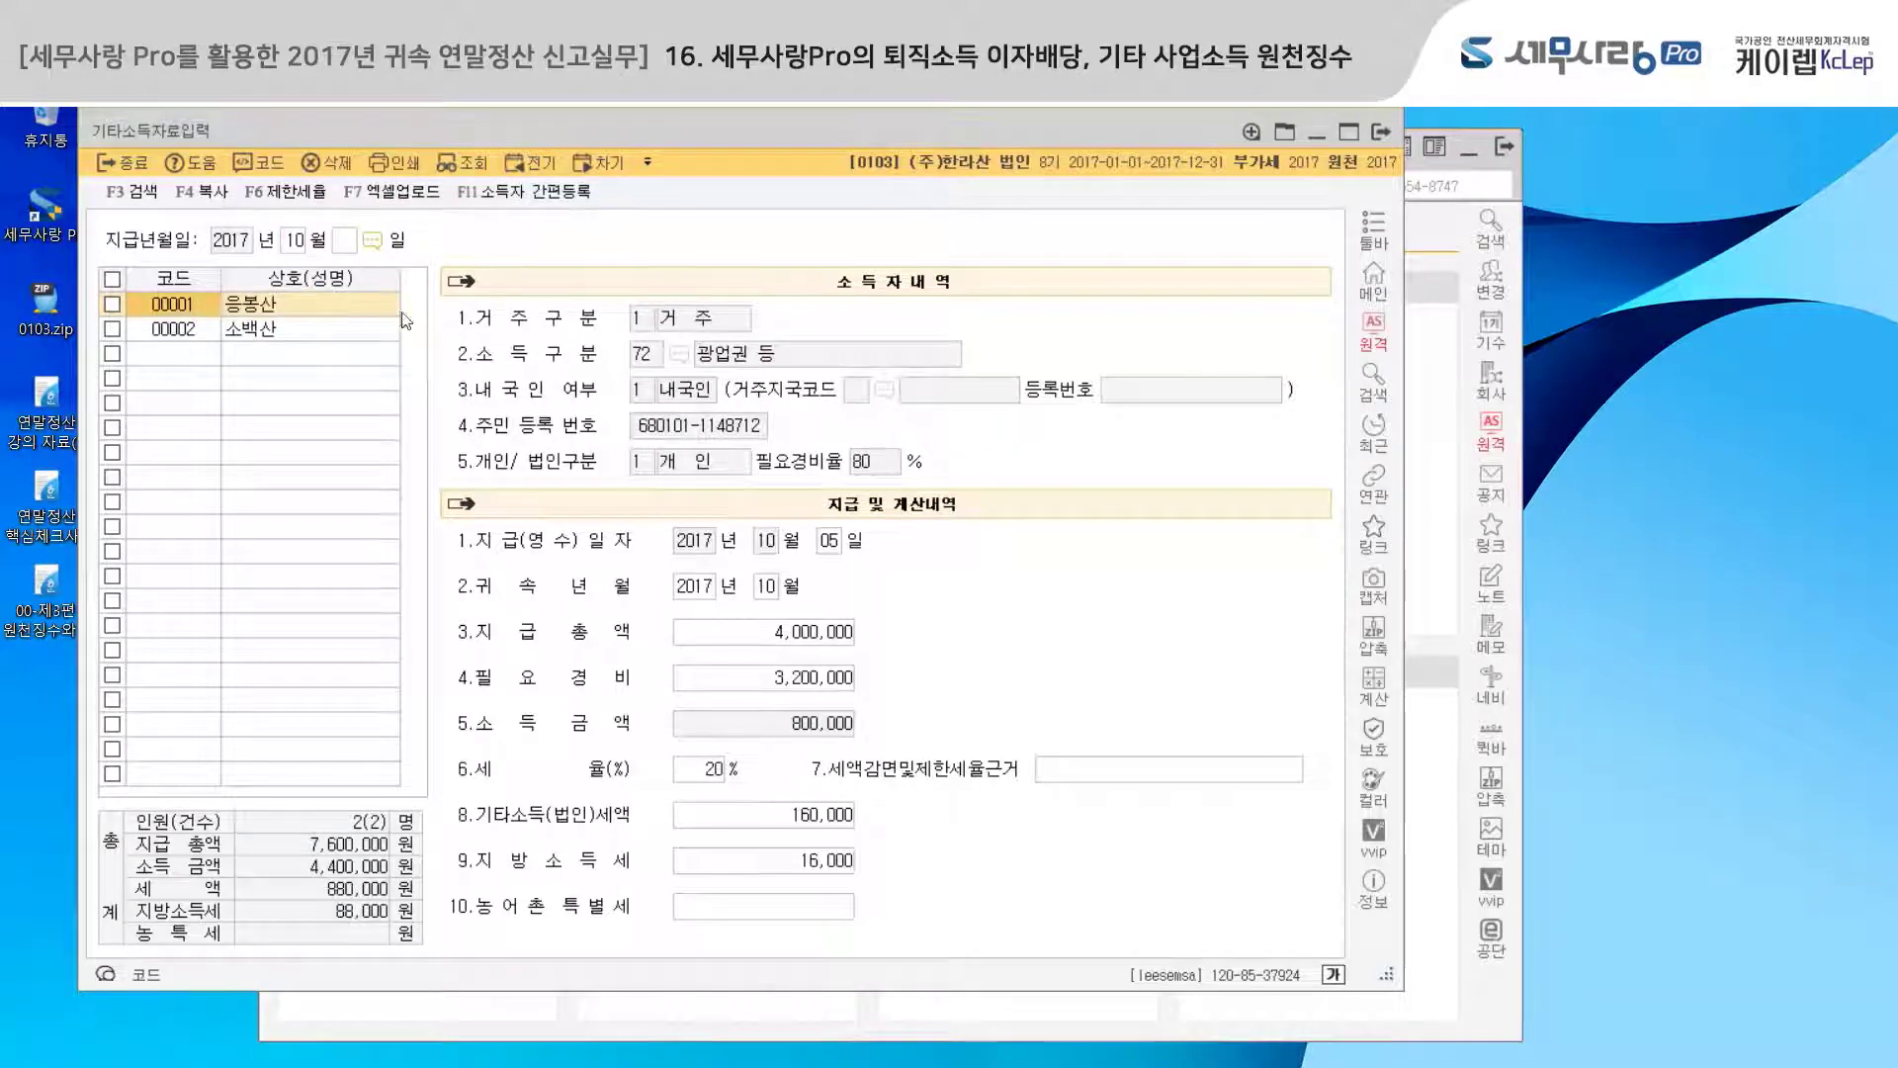
pyautogui.click(777, 638)
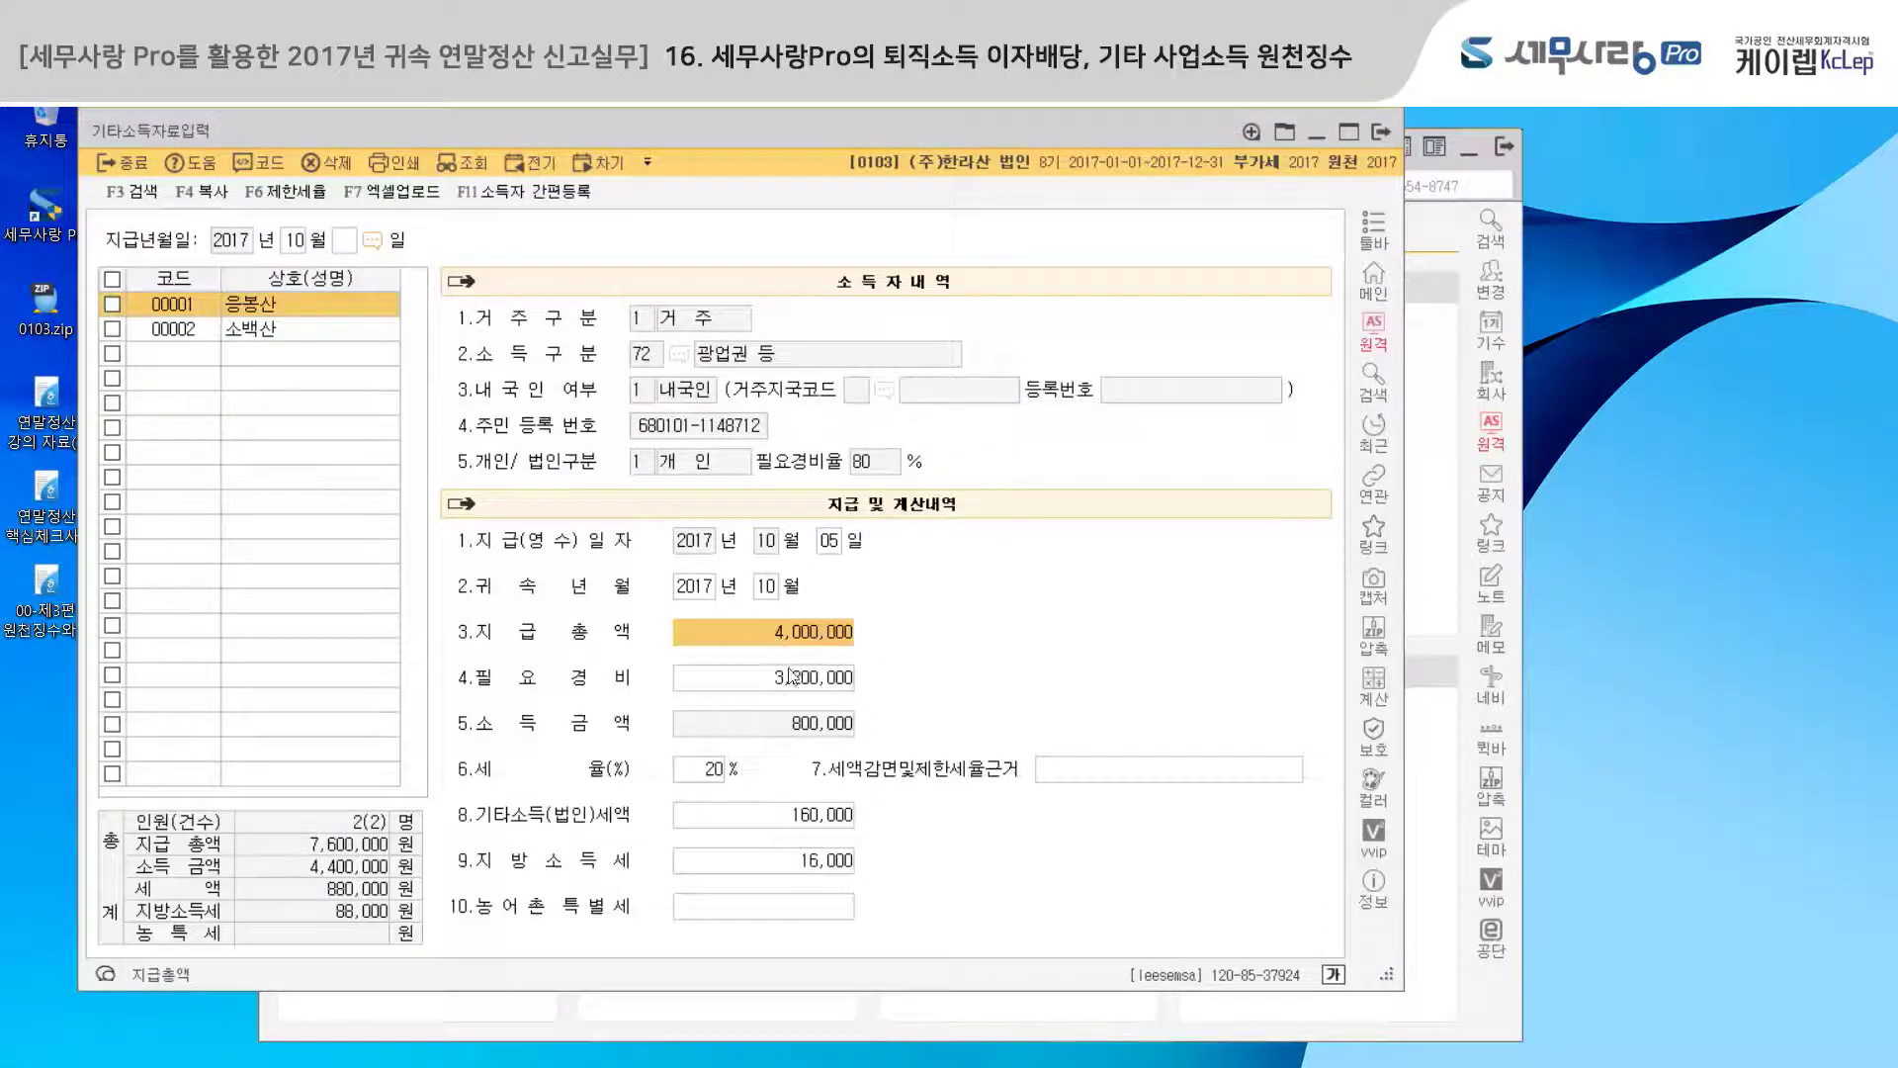
pyautogui.click(794, 688)
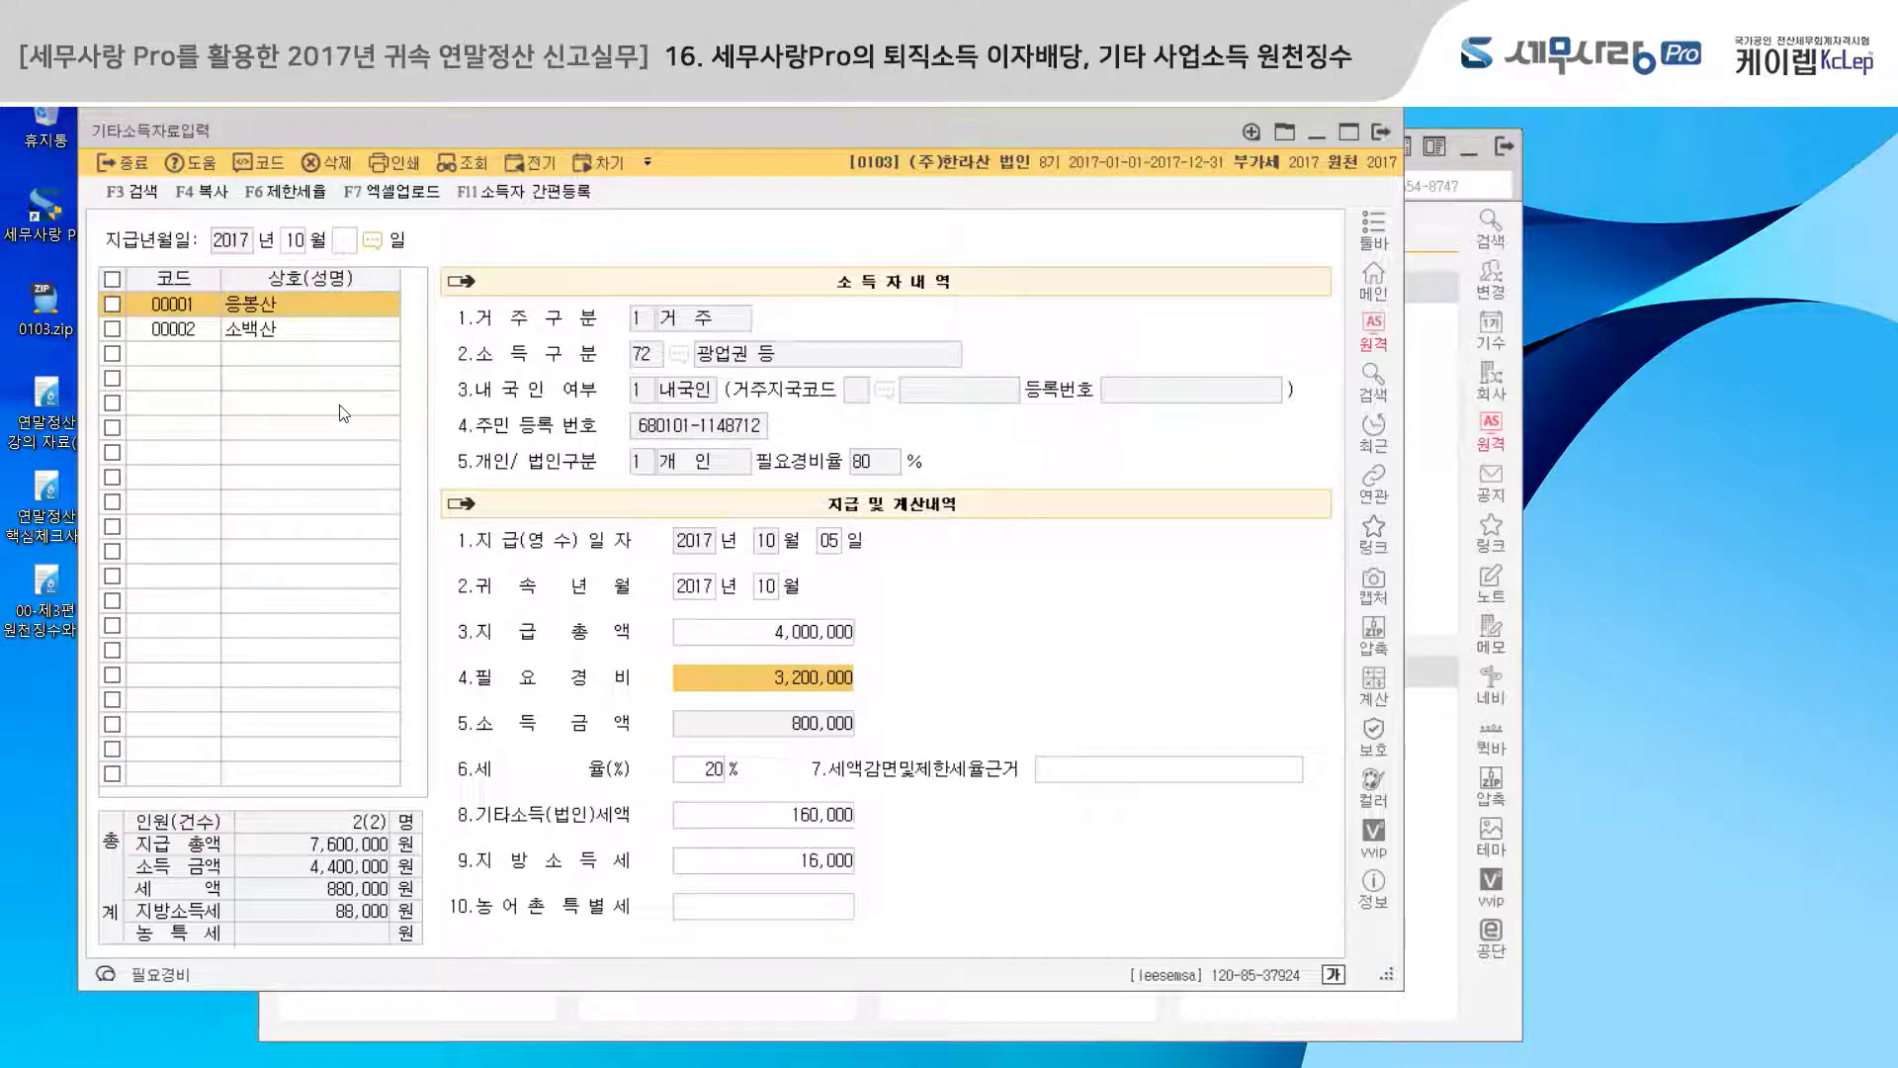
pyautogui.click(343, 331)
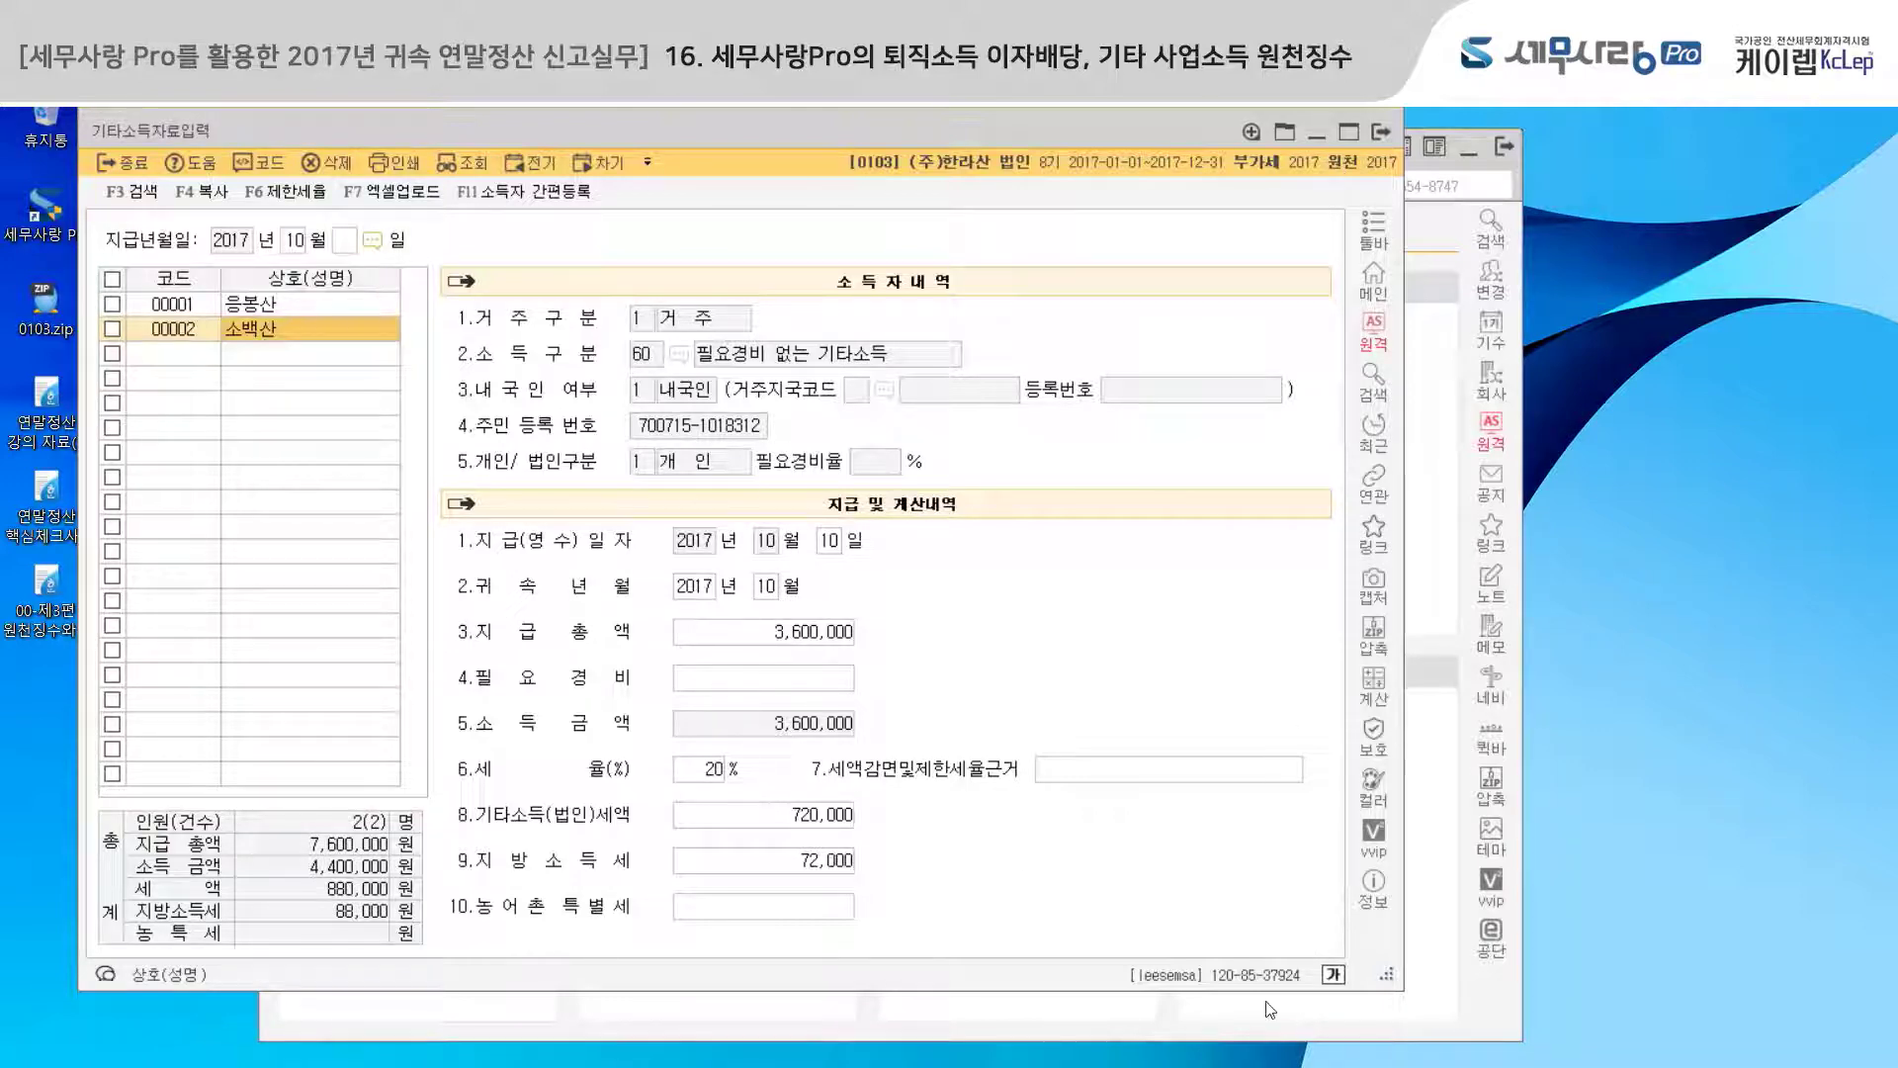
# - Open 원천징수이행상황신고서 and generate the 정기신고 with 귀속기간 and 지급기간 set to October 2017, without loading saved data
pyautogui.click(1236, 1029)
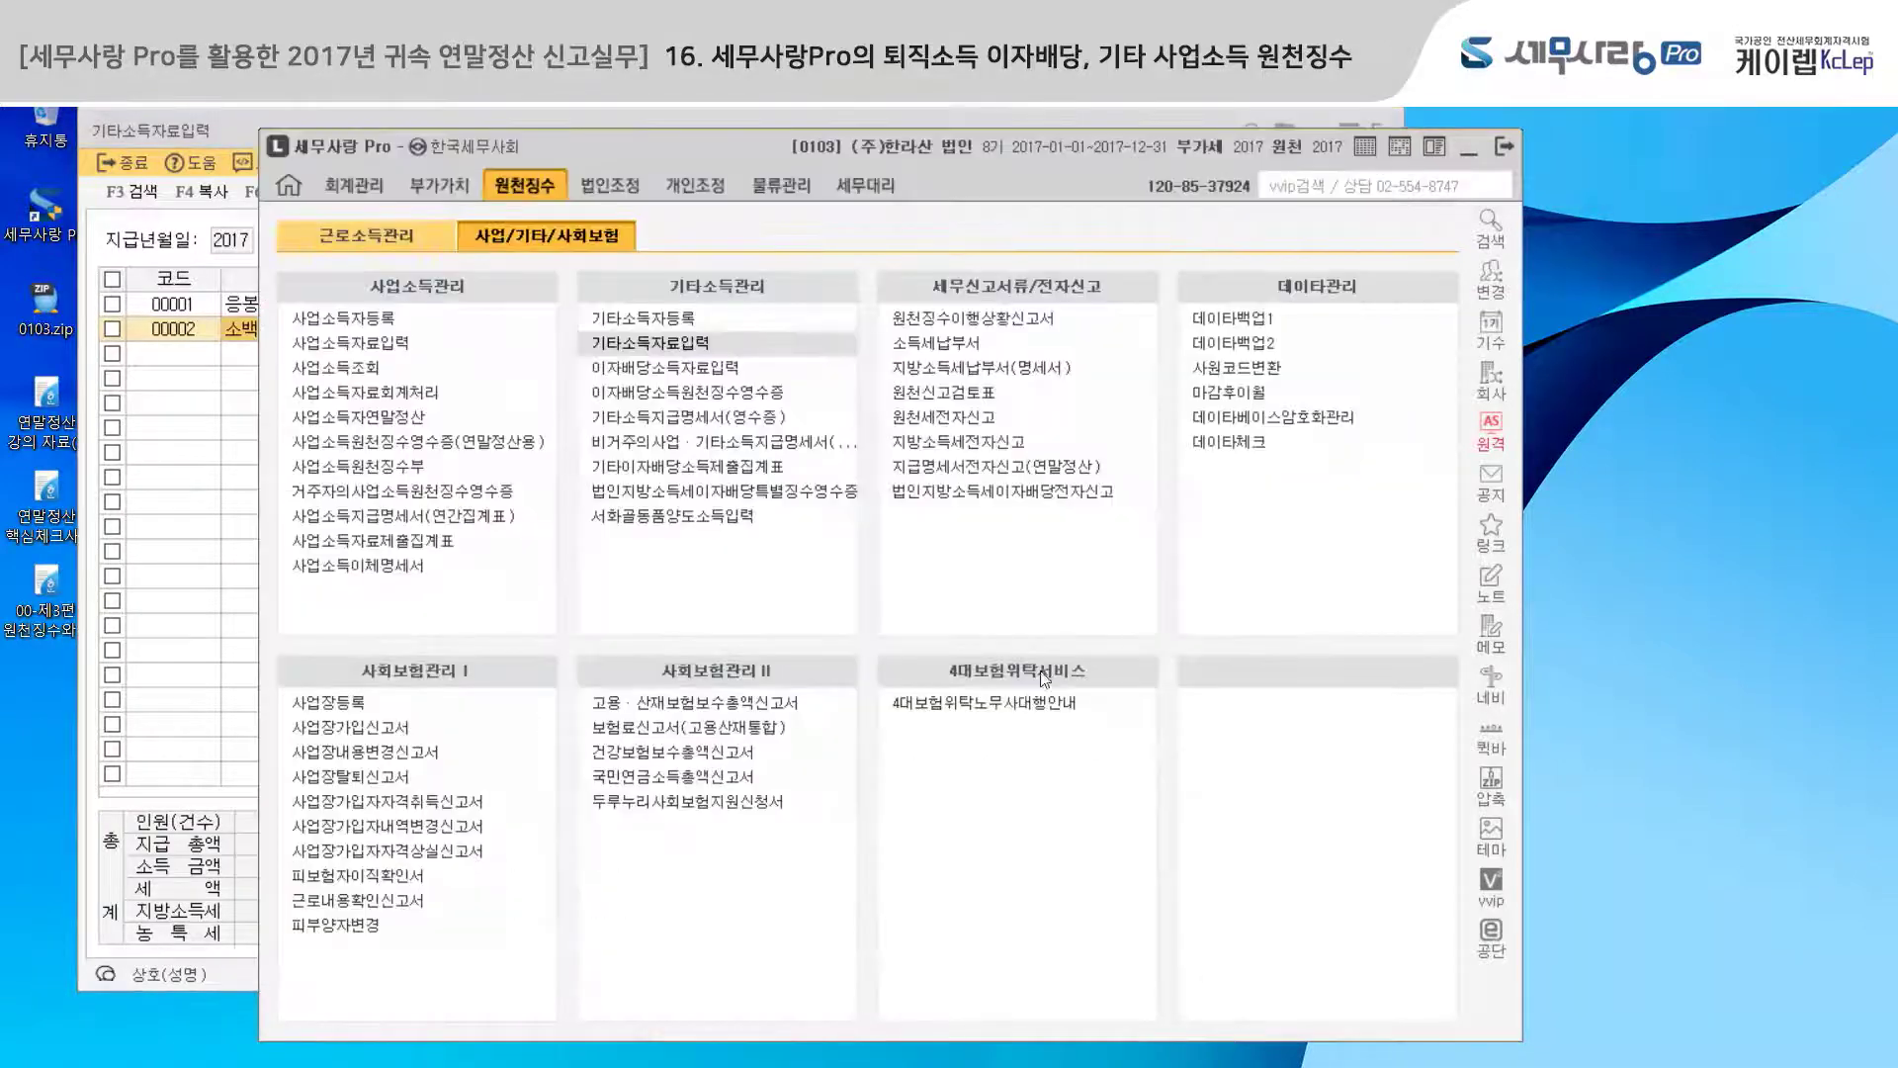
pyautogui.click(965, 318)
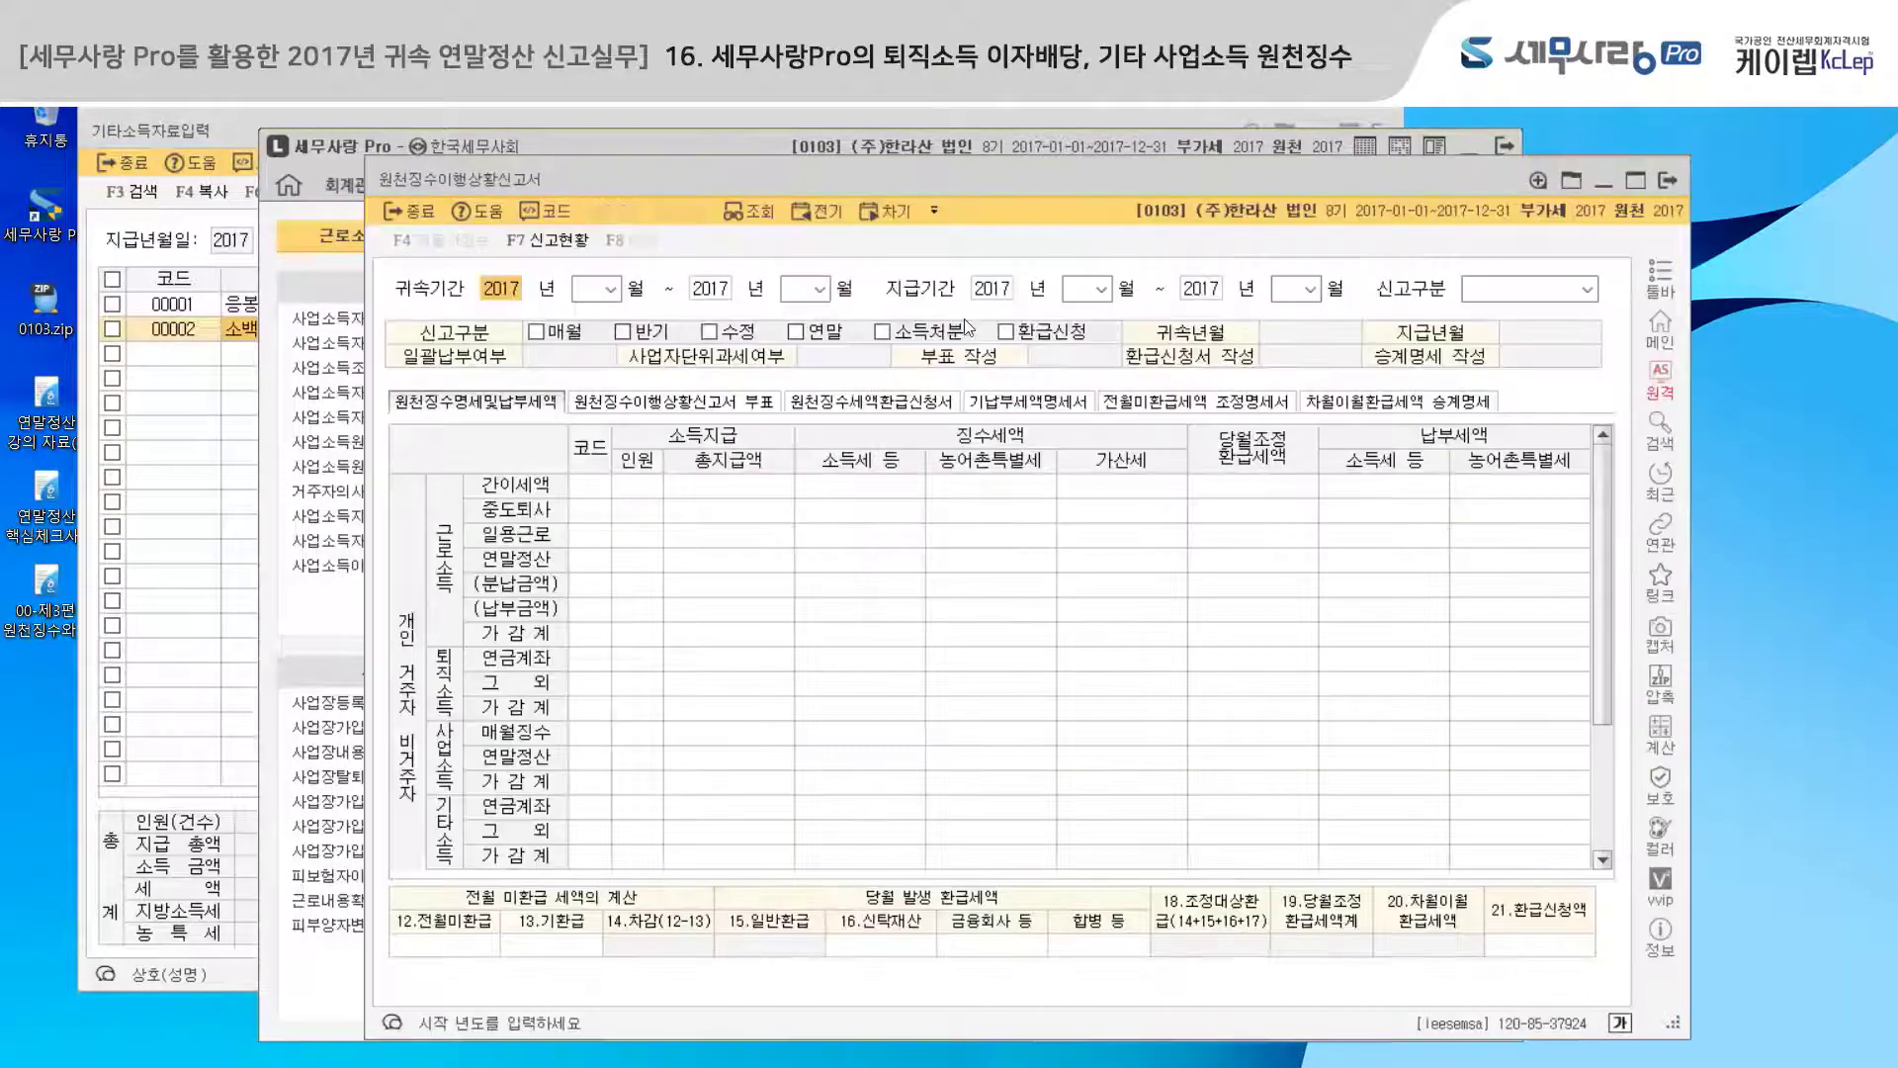
pyautogui.press('Return')
pyautogui.write('10')
pyautogui.press('Return')
pyautogui.press('Return')
pyautogui.write('10')
pyautogui.press('Return')
pyautogui.press('Return')
pyautogui.press('Return')
pyautogui.press('Return')
pyautogui.write('10')
pyautogui.press('Return')
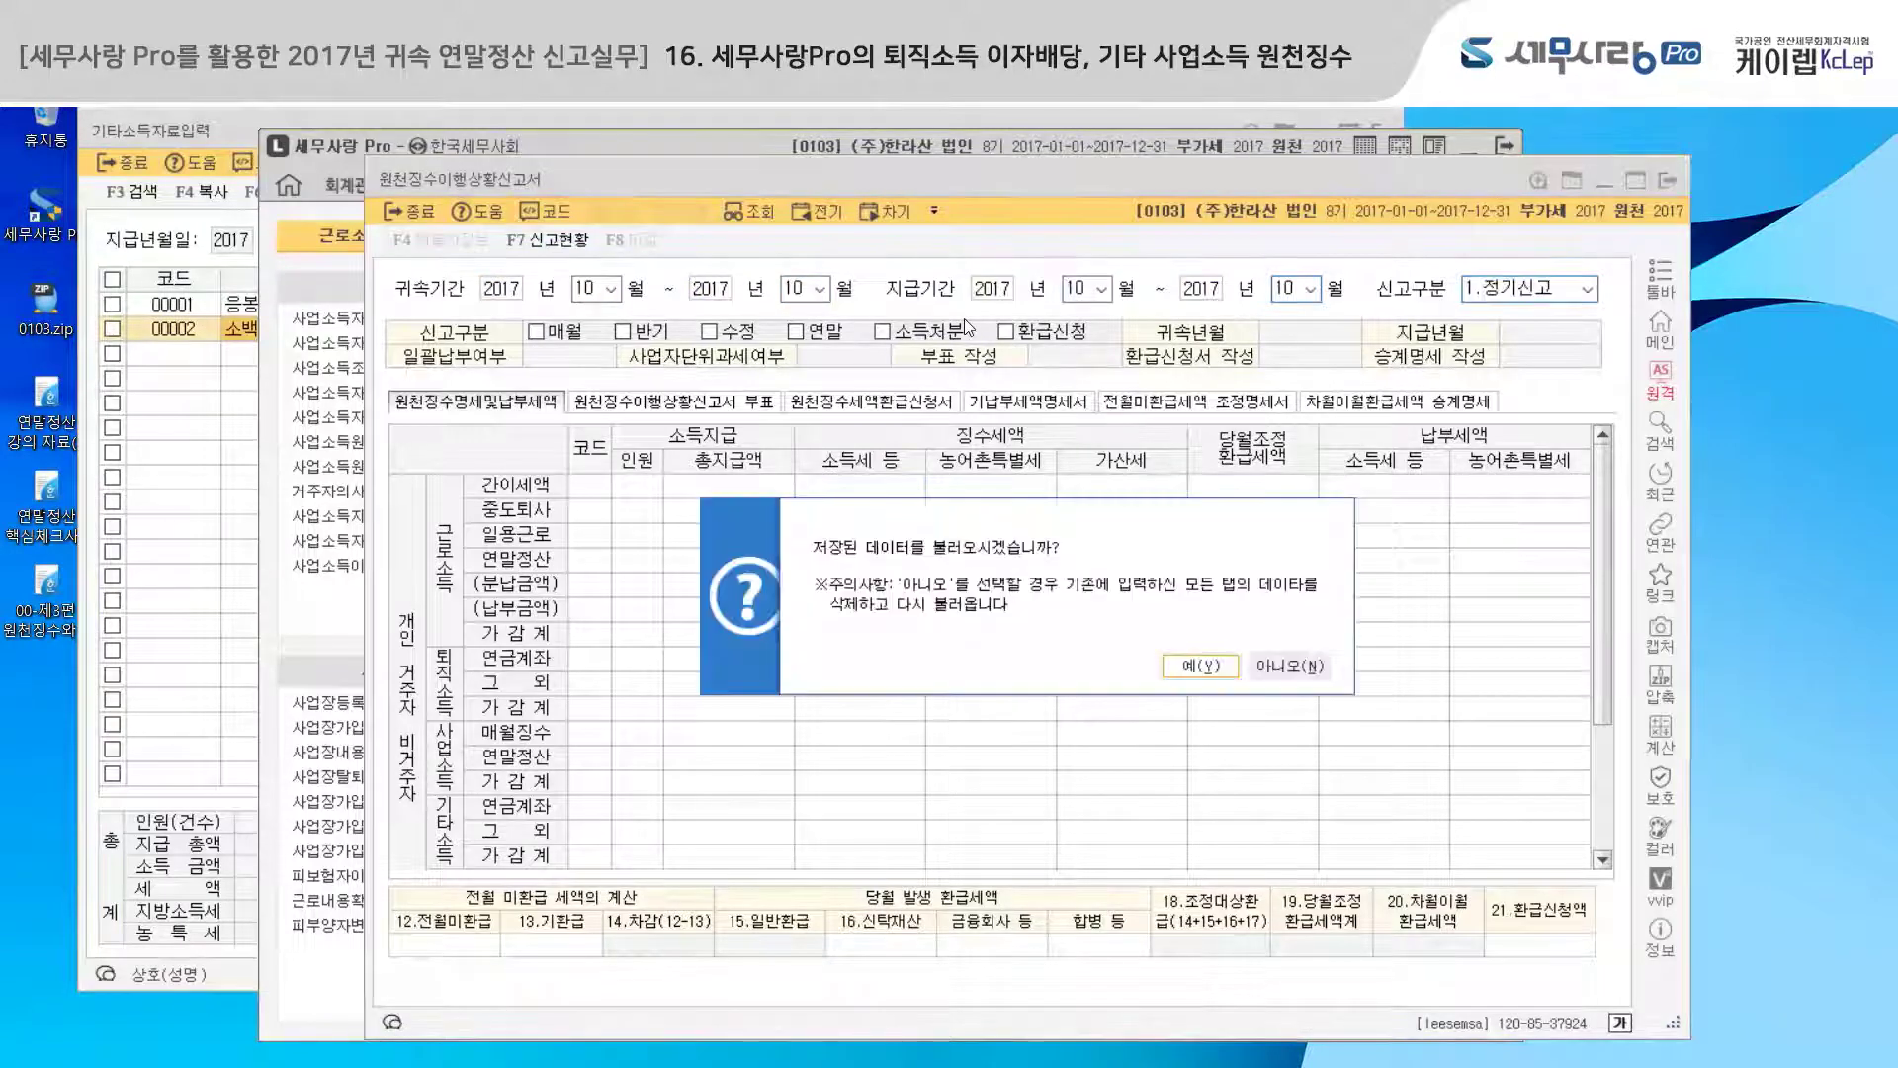
pyautogui.click(1283, 665)
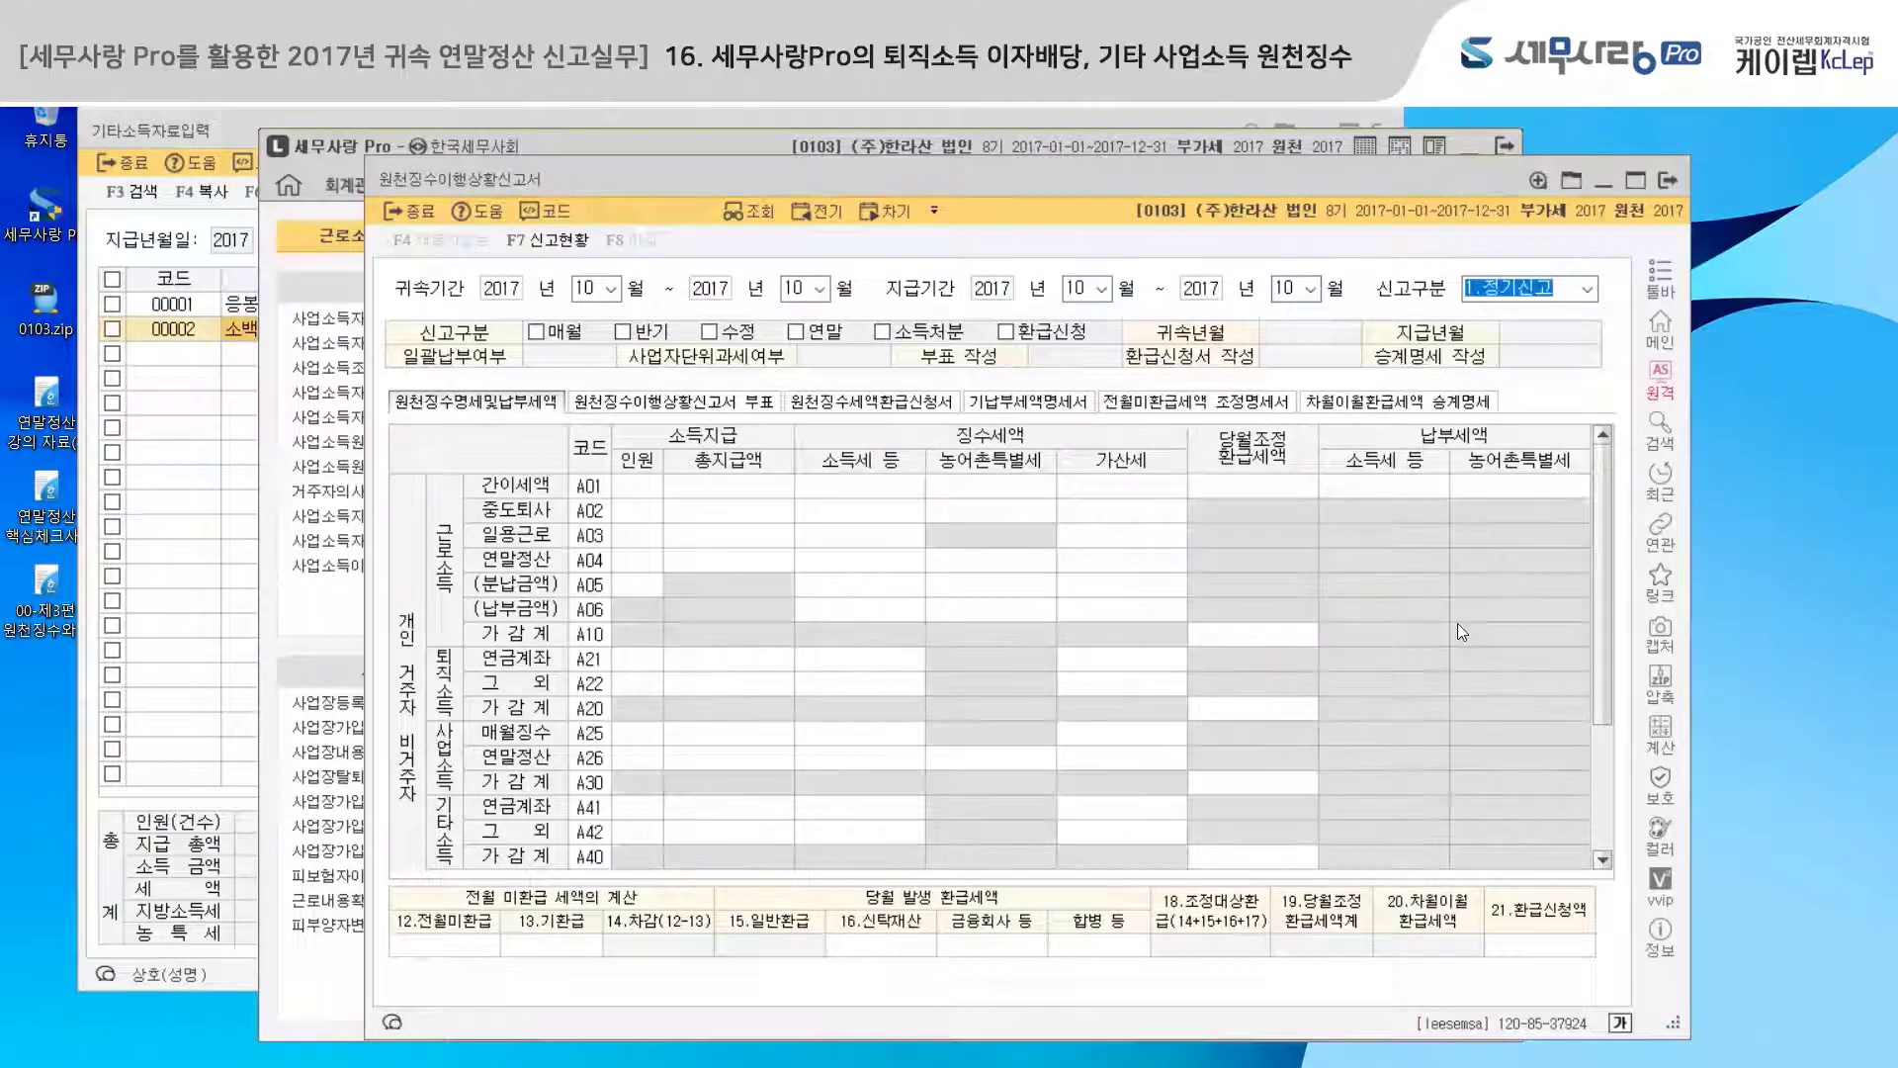
# - Check the A42 other-income row, save and close the October return, and close 기타소득자료입력
pyautogui.moveTo(1602, 524); pyautogui.dragTo(1610, 649)
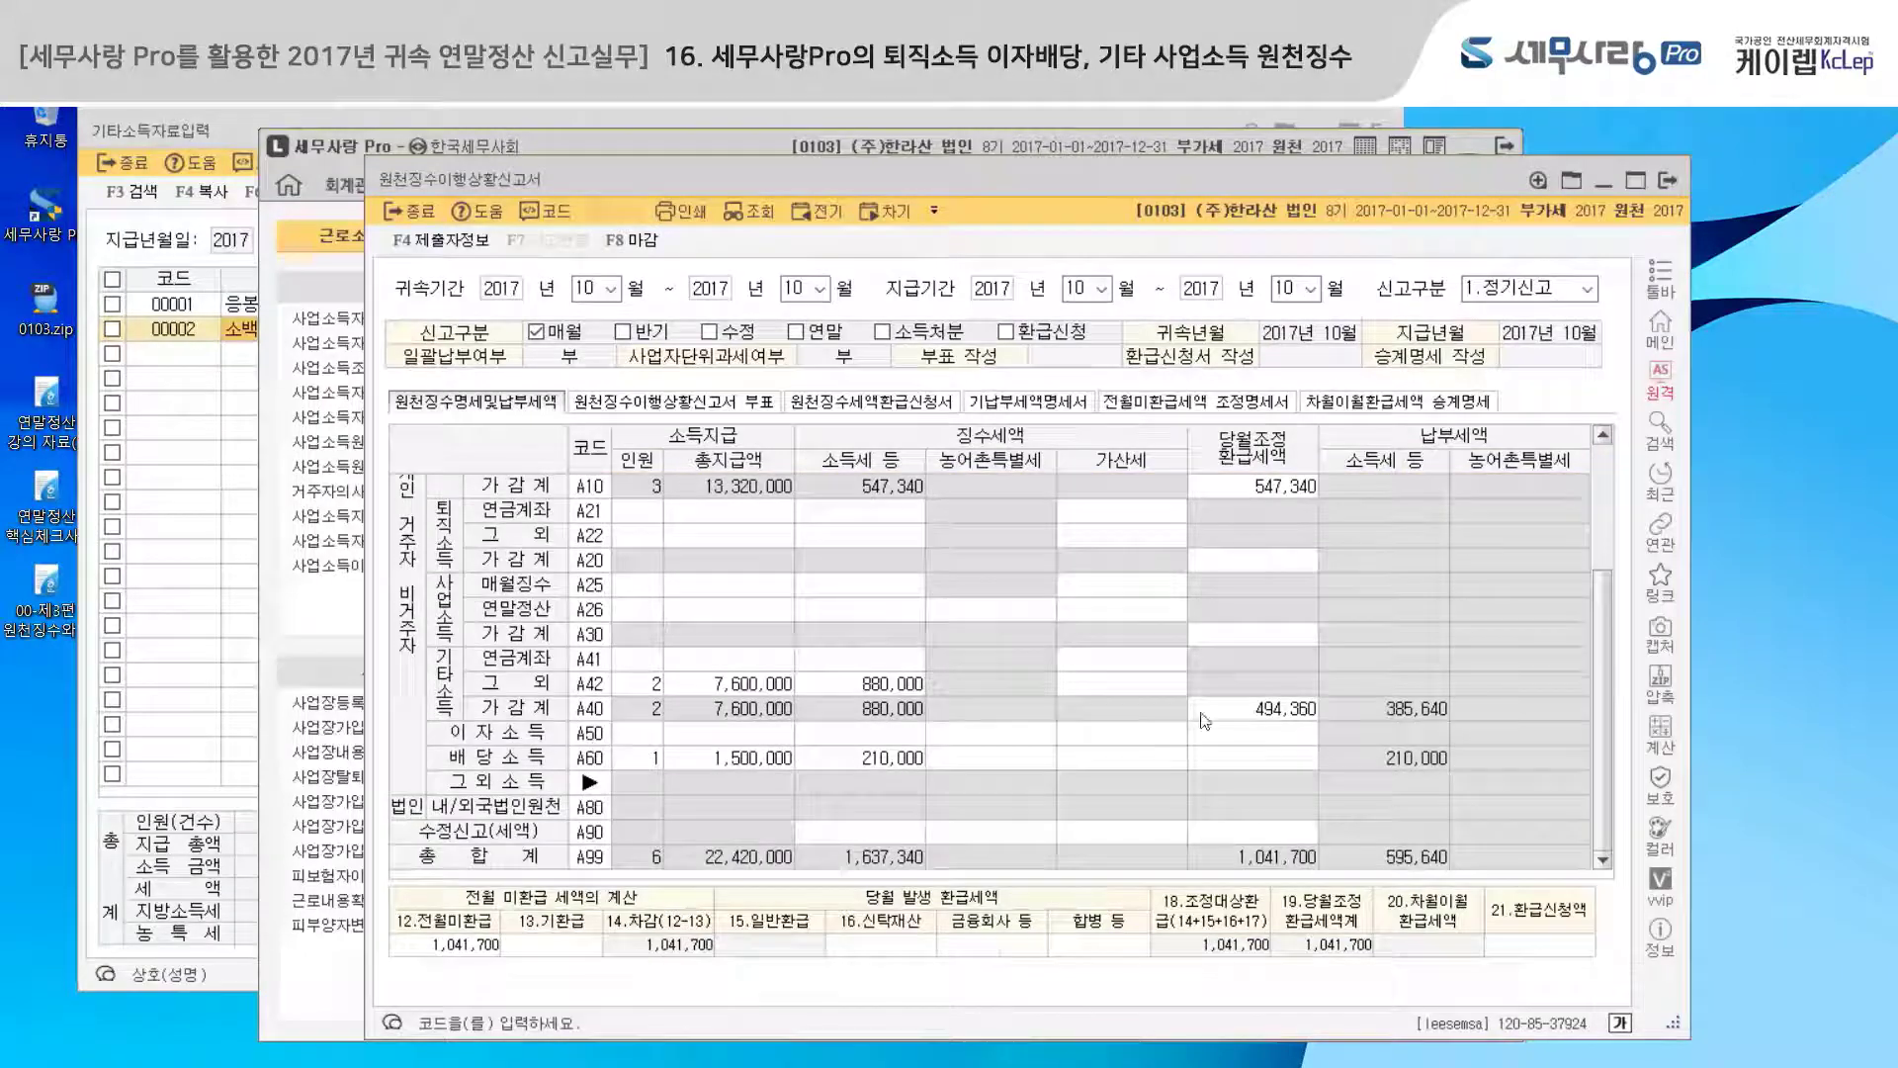
pyautogui.click(700, 685)
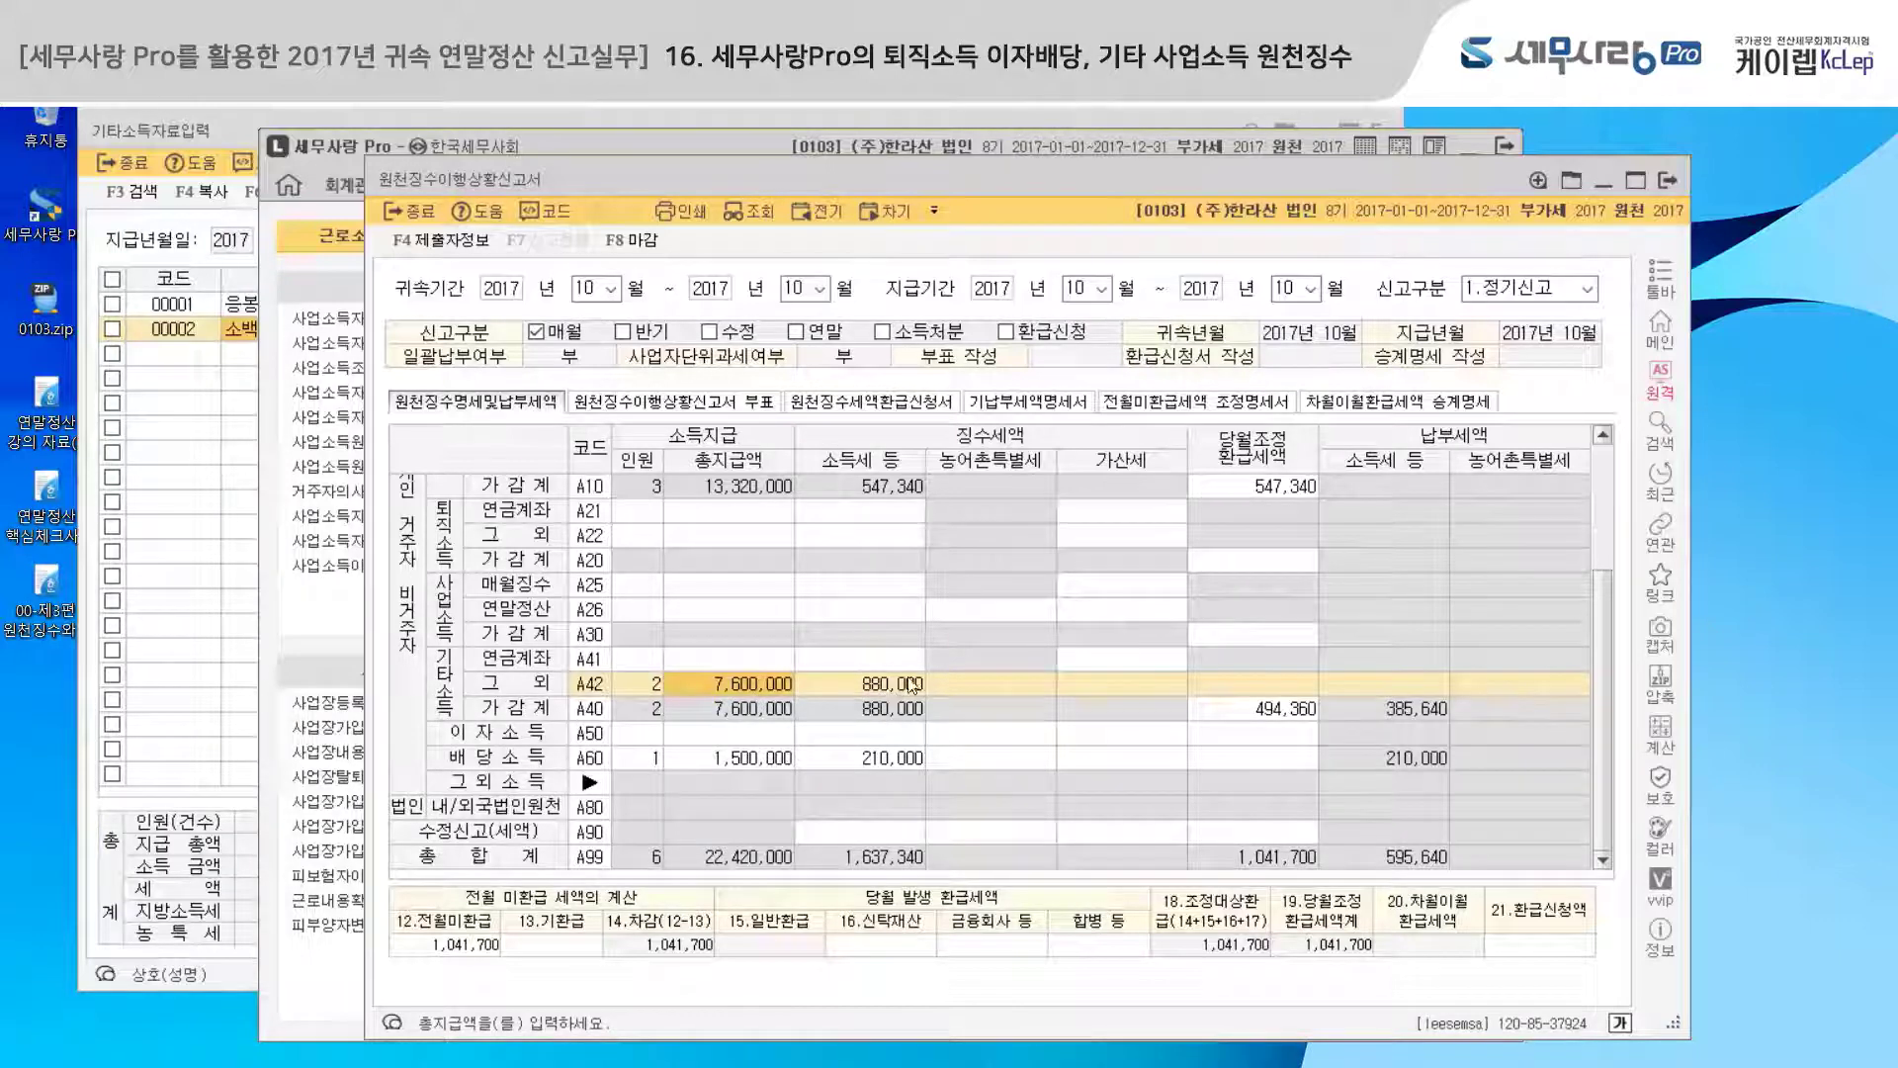
pyautogui.click(1669, 179)
pyautogui.click(1031, 637)
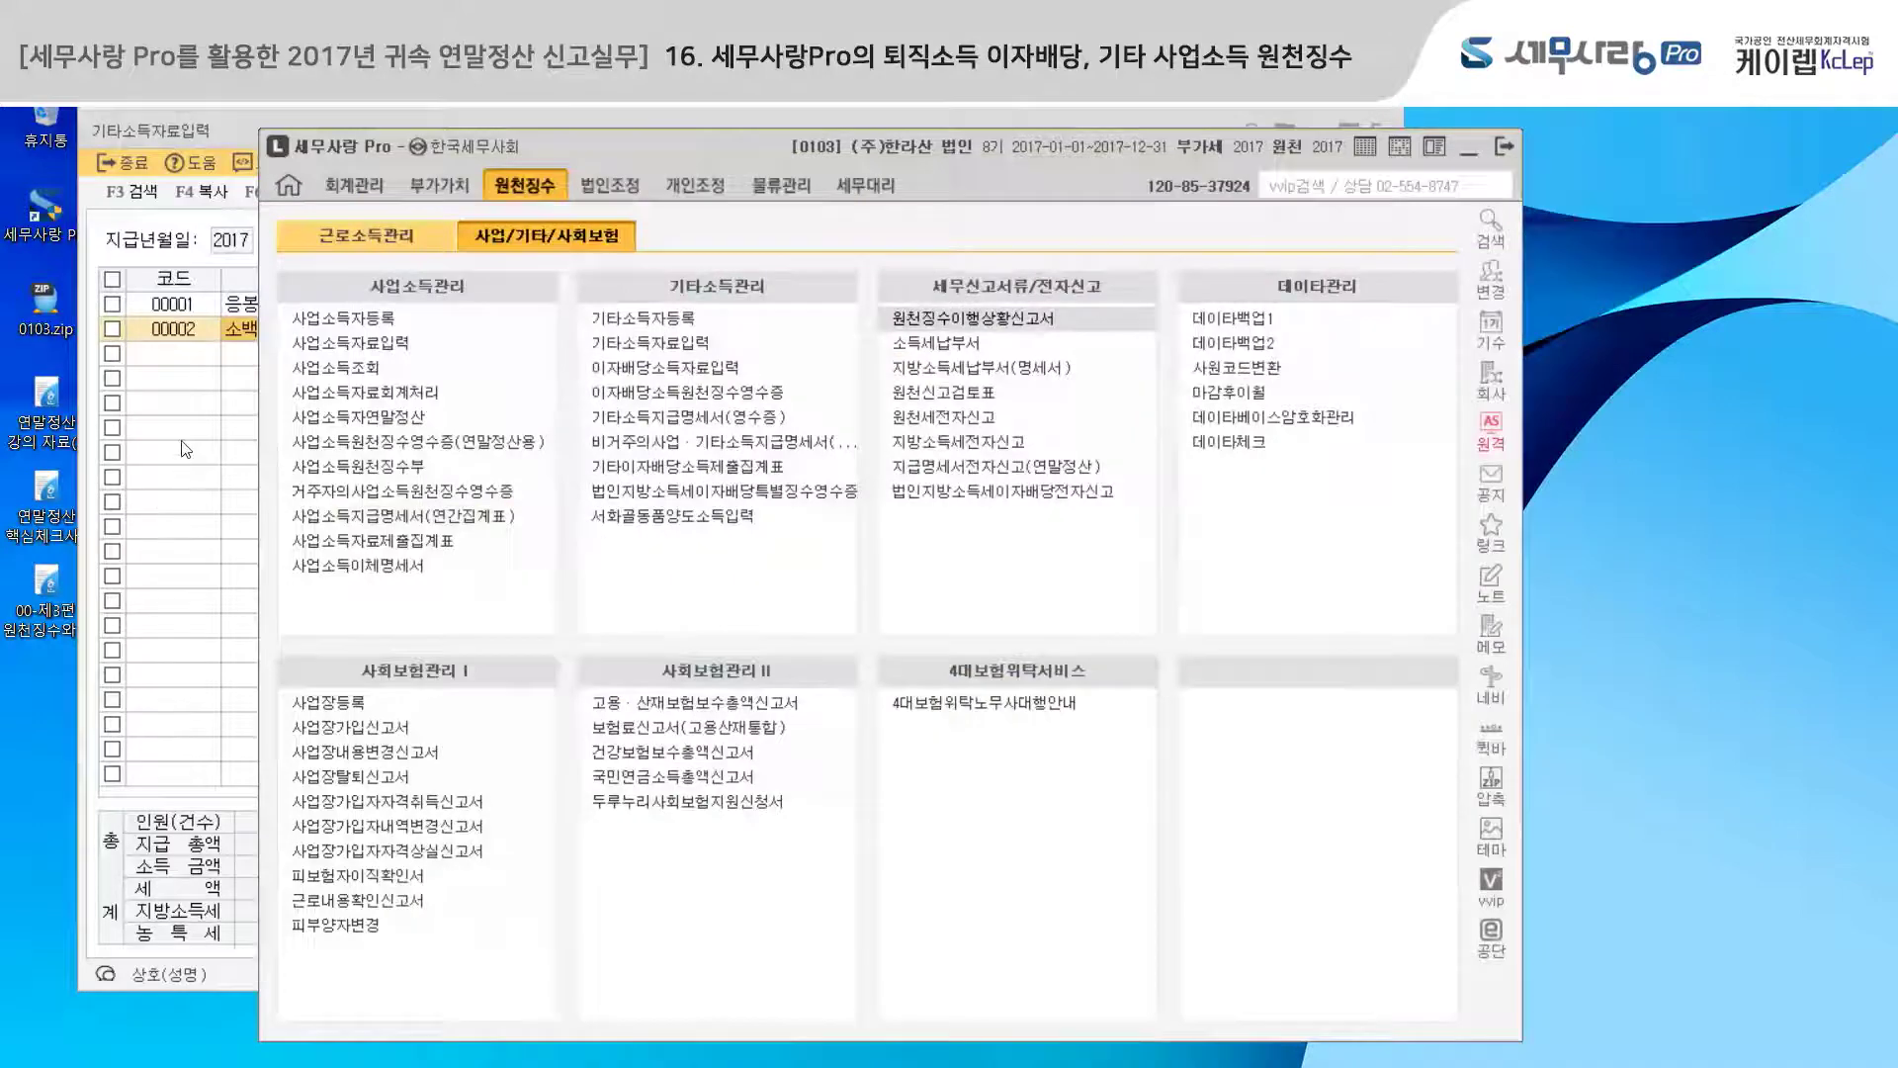
pyautogui.click(181, 432)
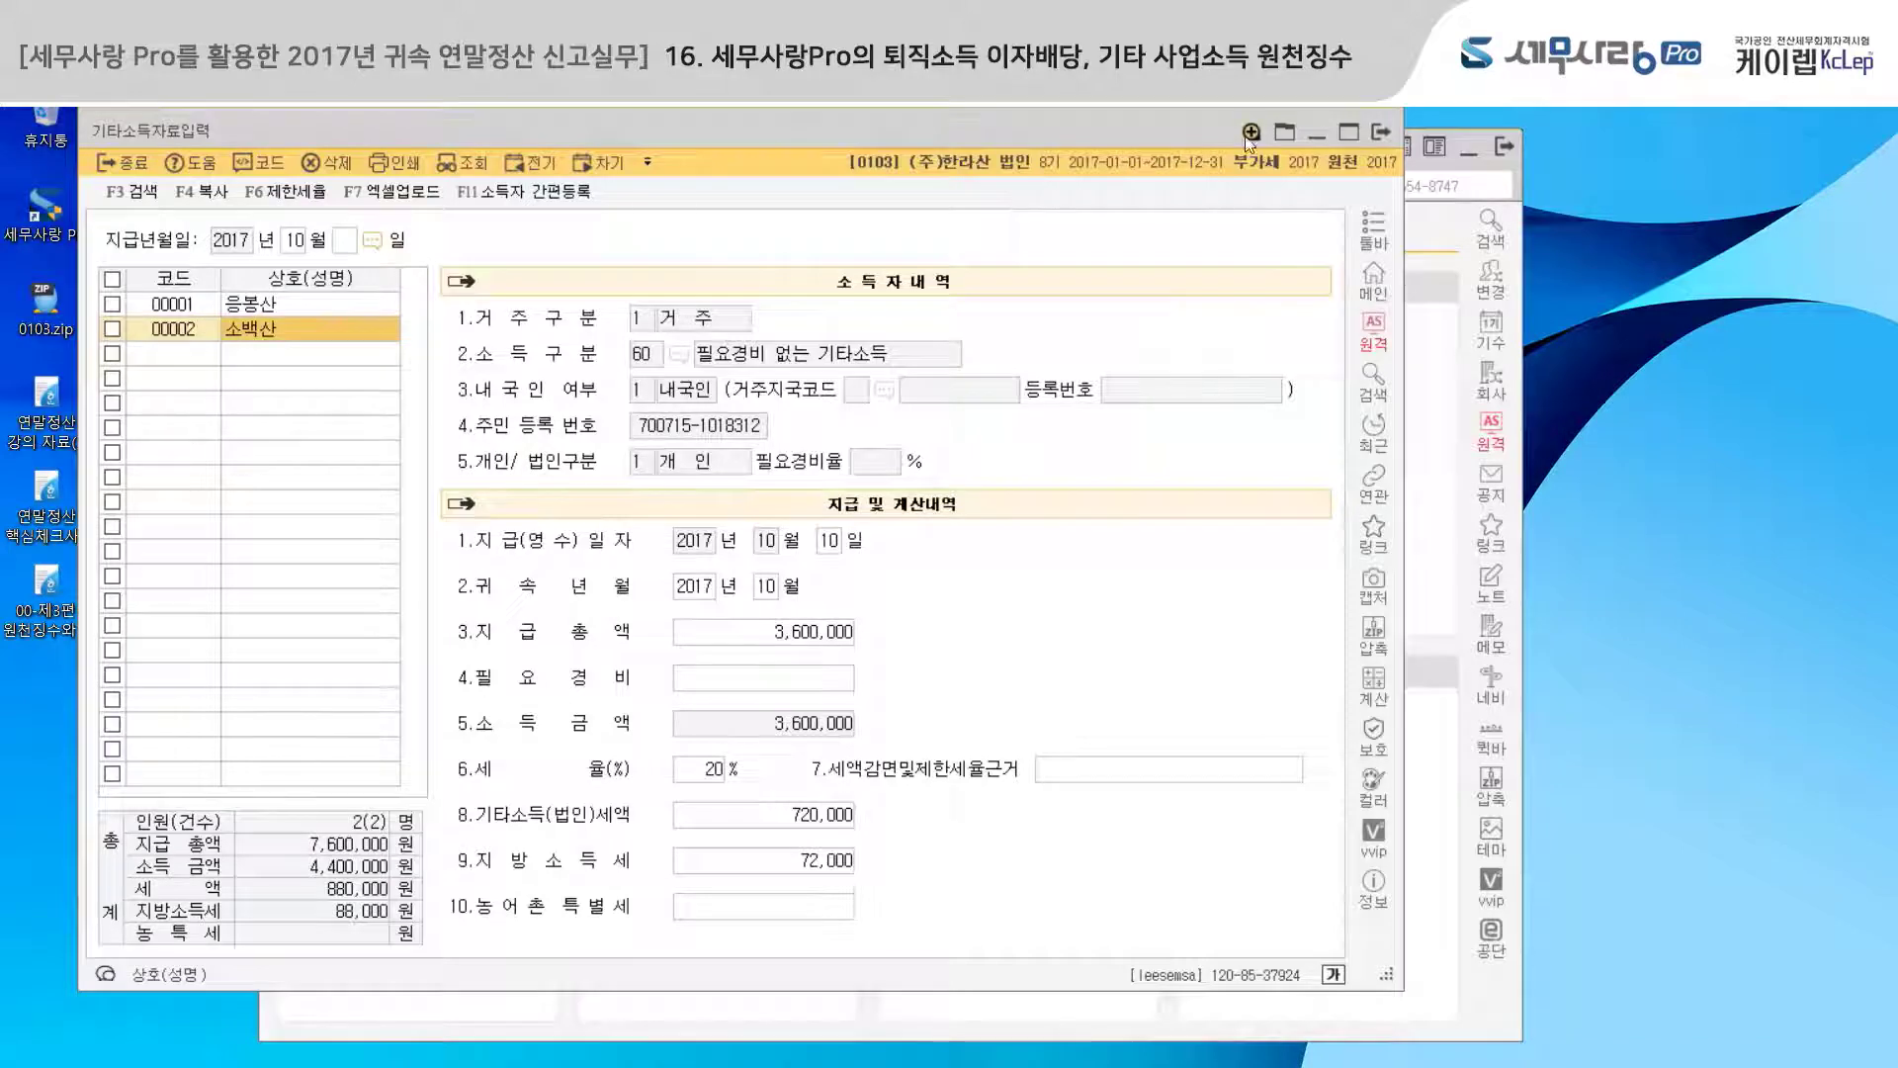
pyautogui.click(1379, 134)
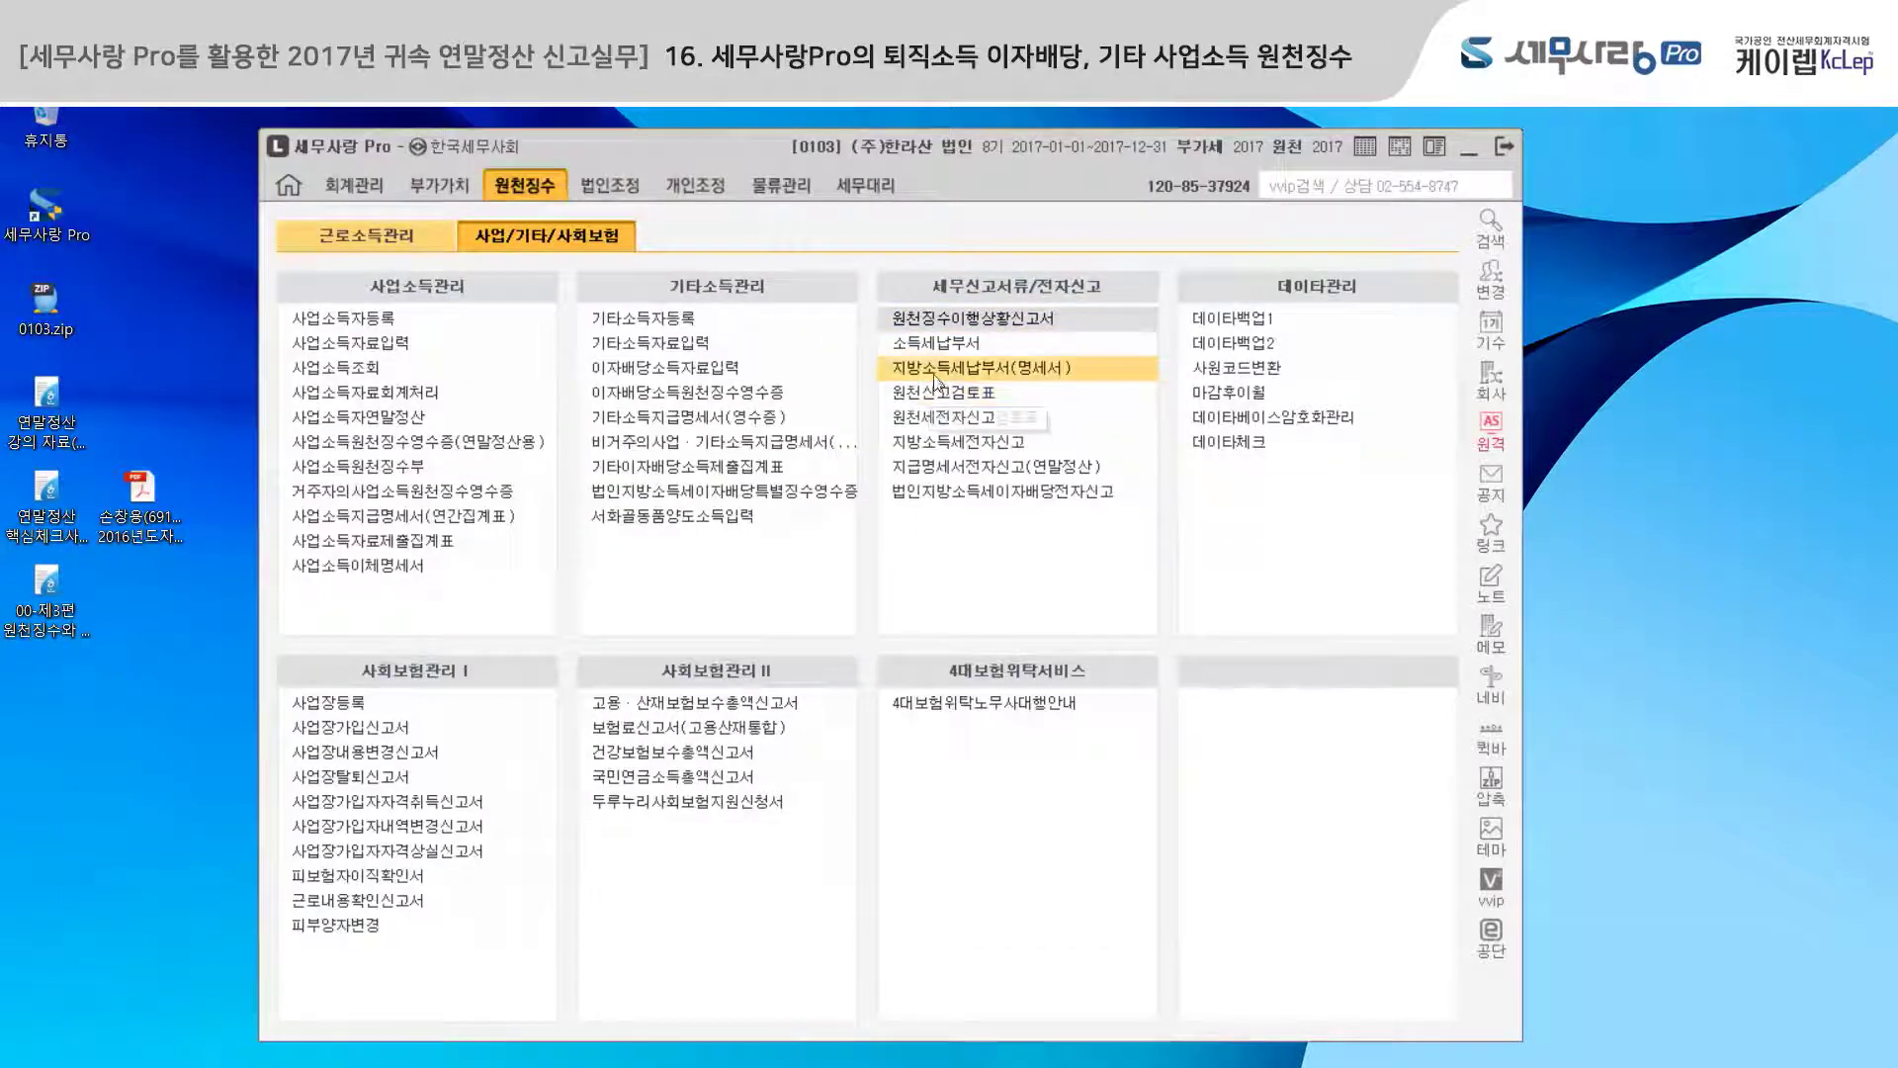
# - Open 이자배당소득자료입력 for October 2017 and review the dividend earner's 금융상품명, 과세구분 and 조세특례등 codes
pyautogui.click(703, 369)
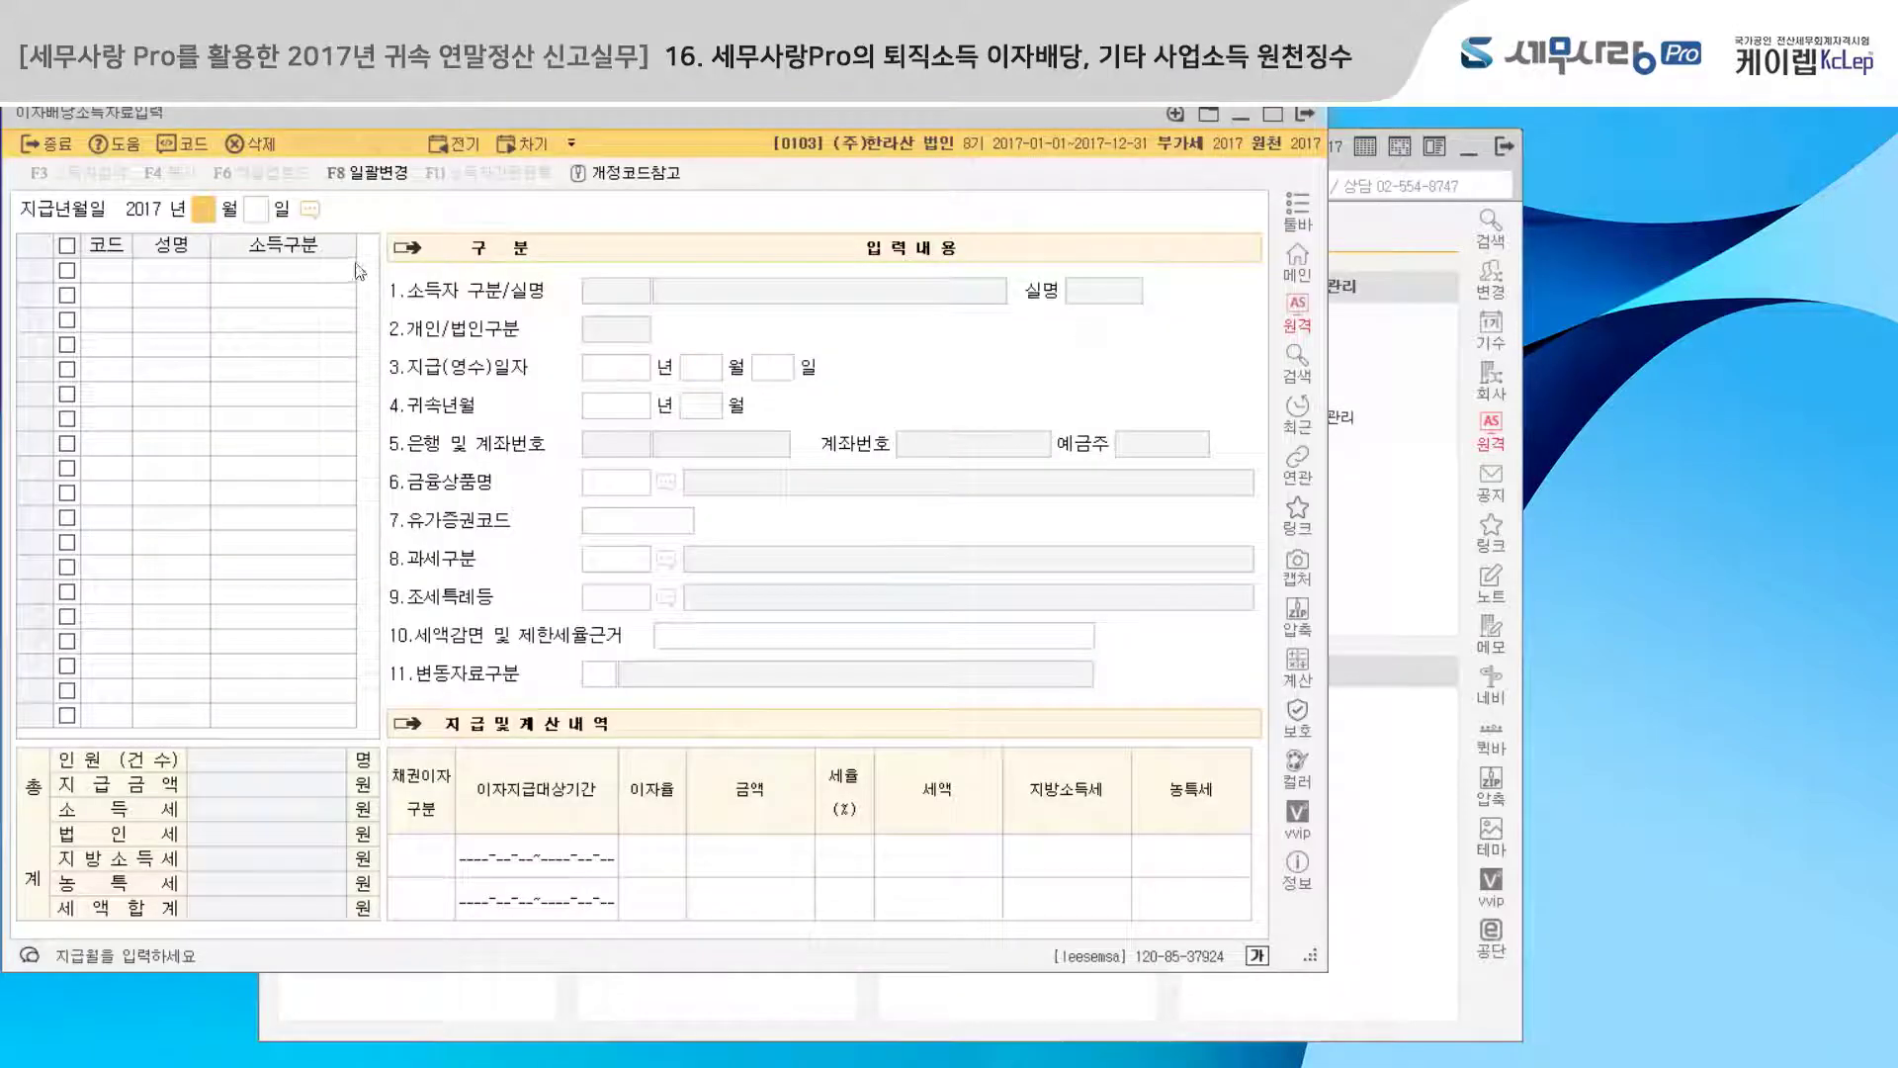
pyautogui.write('10')
pyautogui.press('Return')
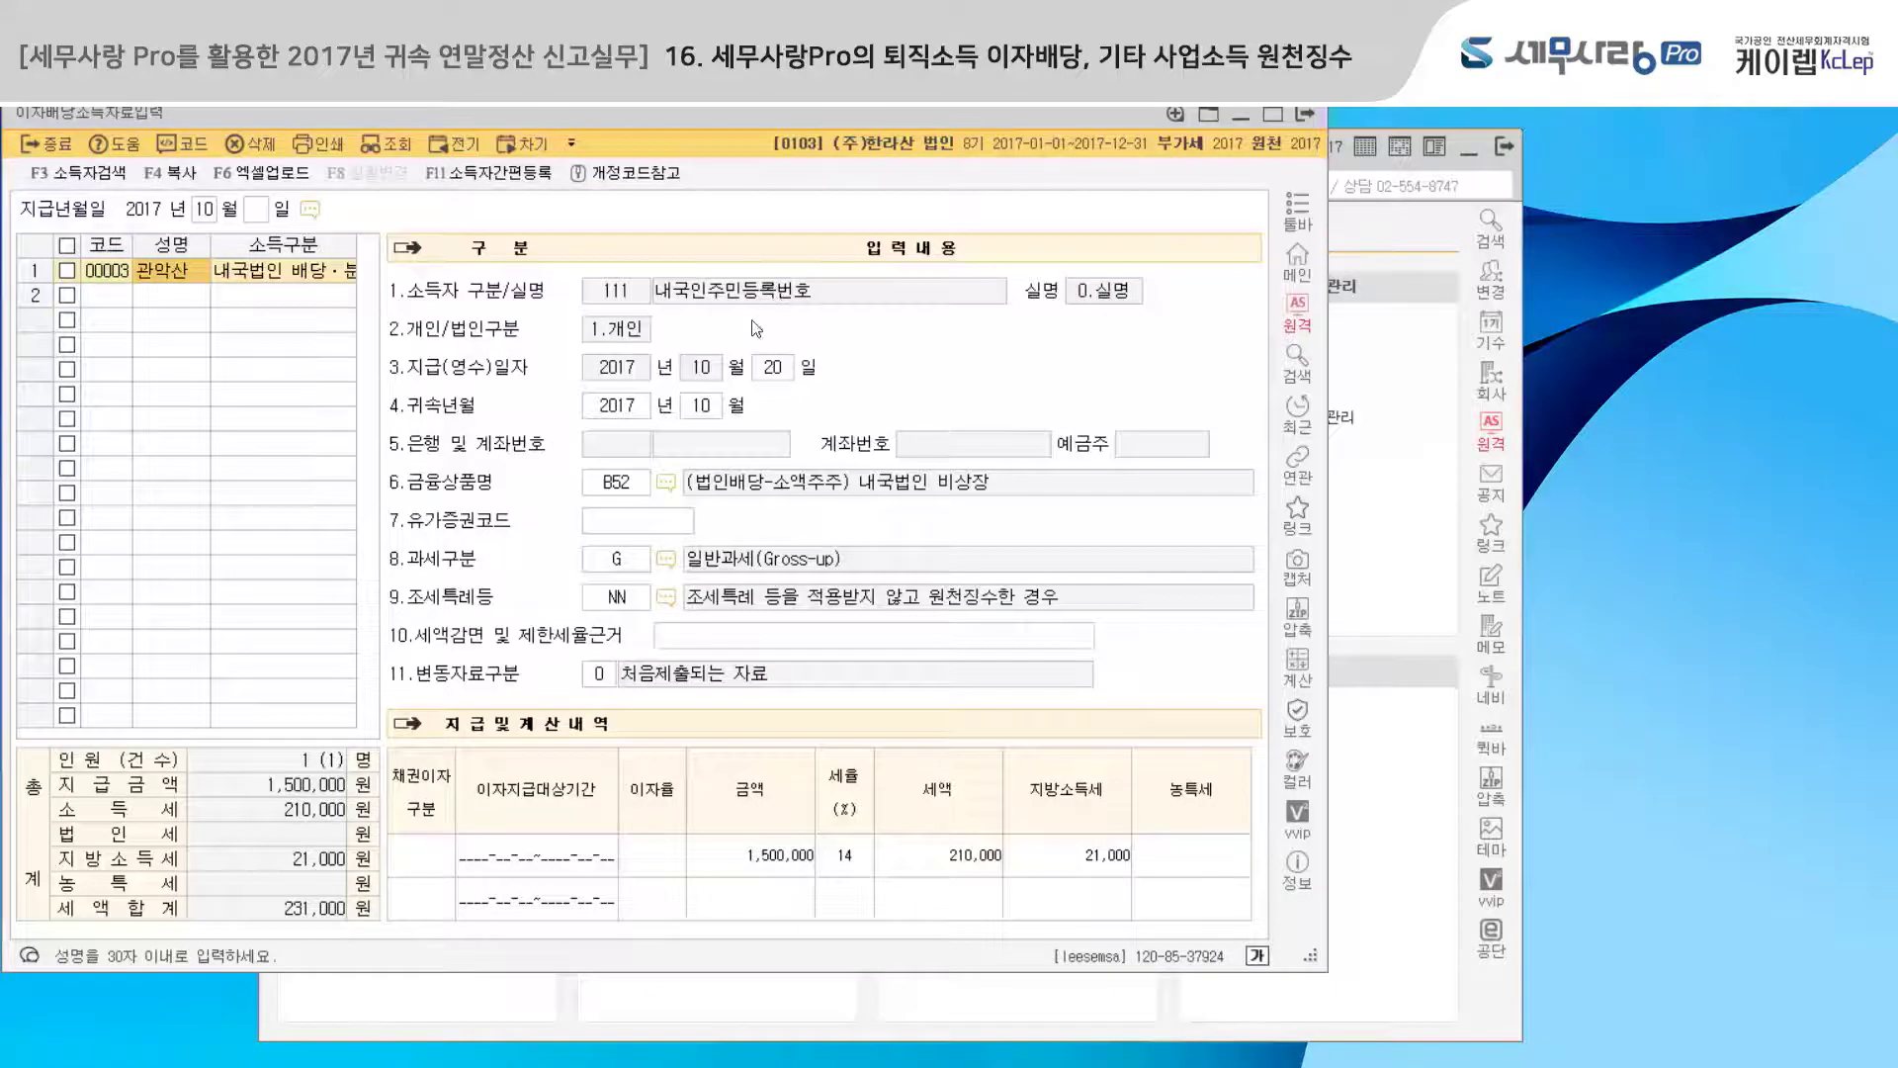
pyautogui.click(620, 484)
pyautogui.click(634, 560)
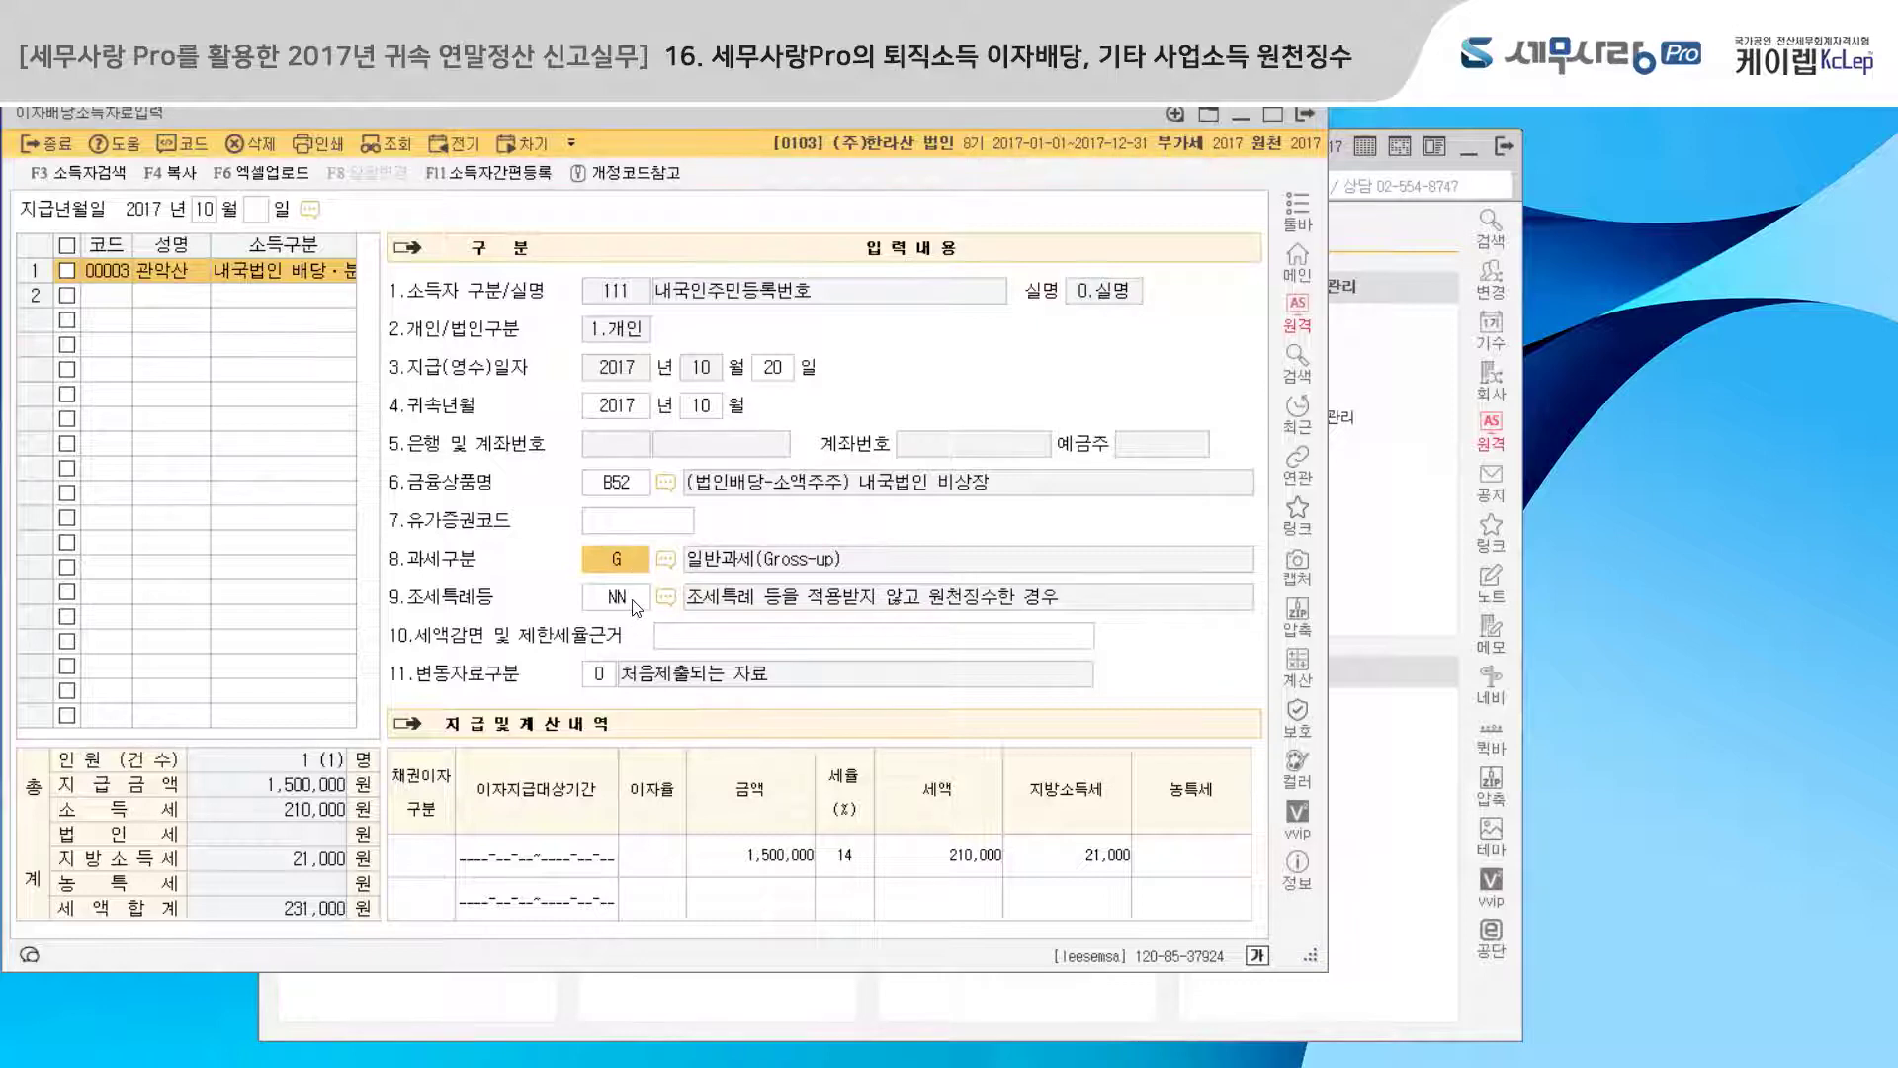
pyautogui.click(633, 600)
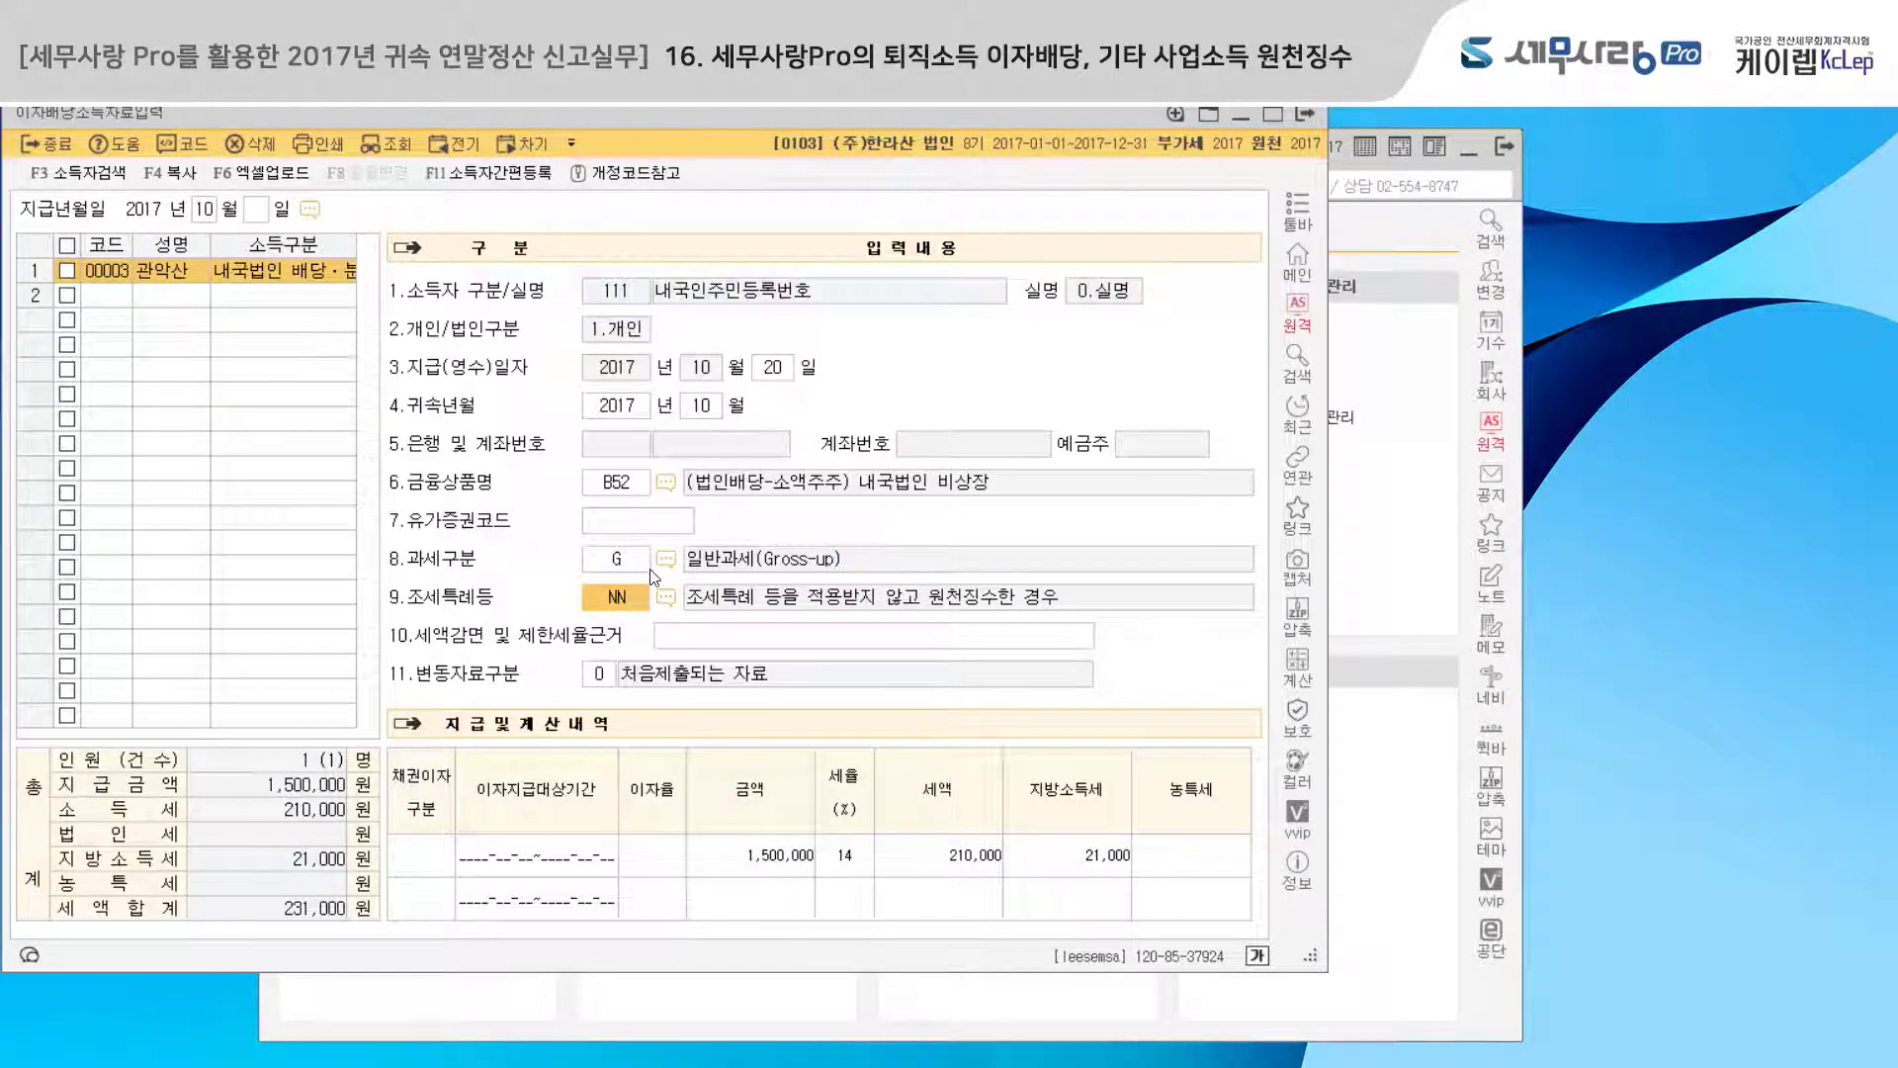
# - Confirm G 일반과세(Gross-up) as the dividend's 과세구분 from the code list, check its payment amount and taxes, and close 이자배당소득자료입력
pyautogui.click(634, 564)
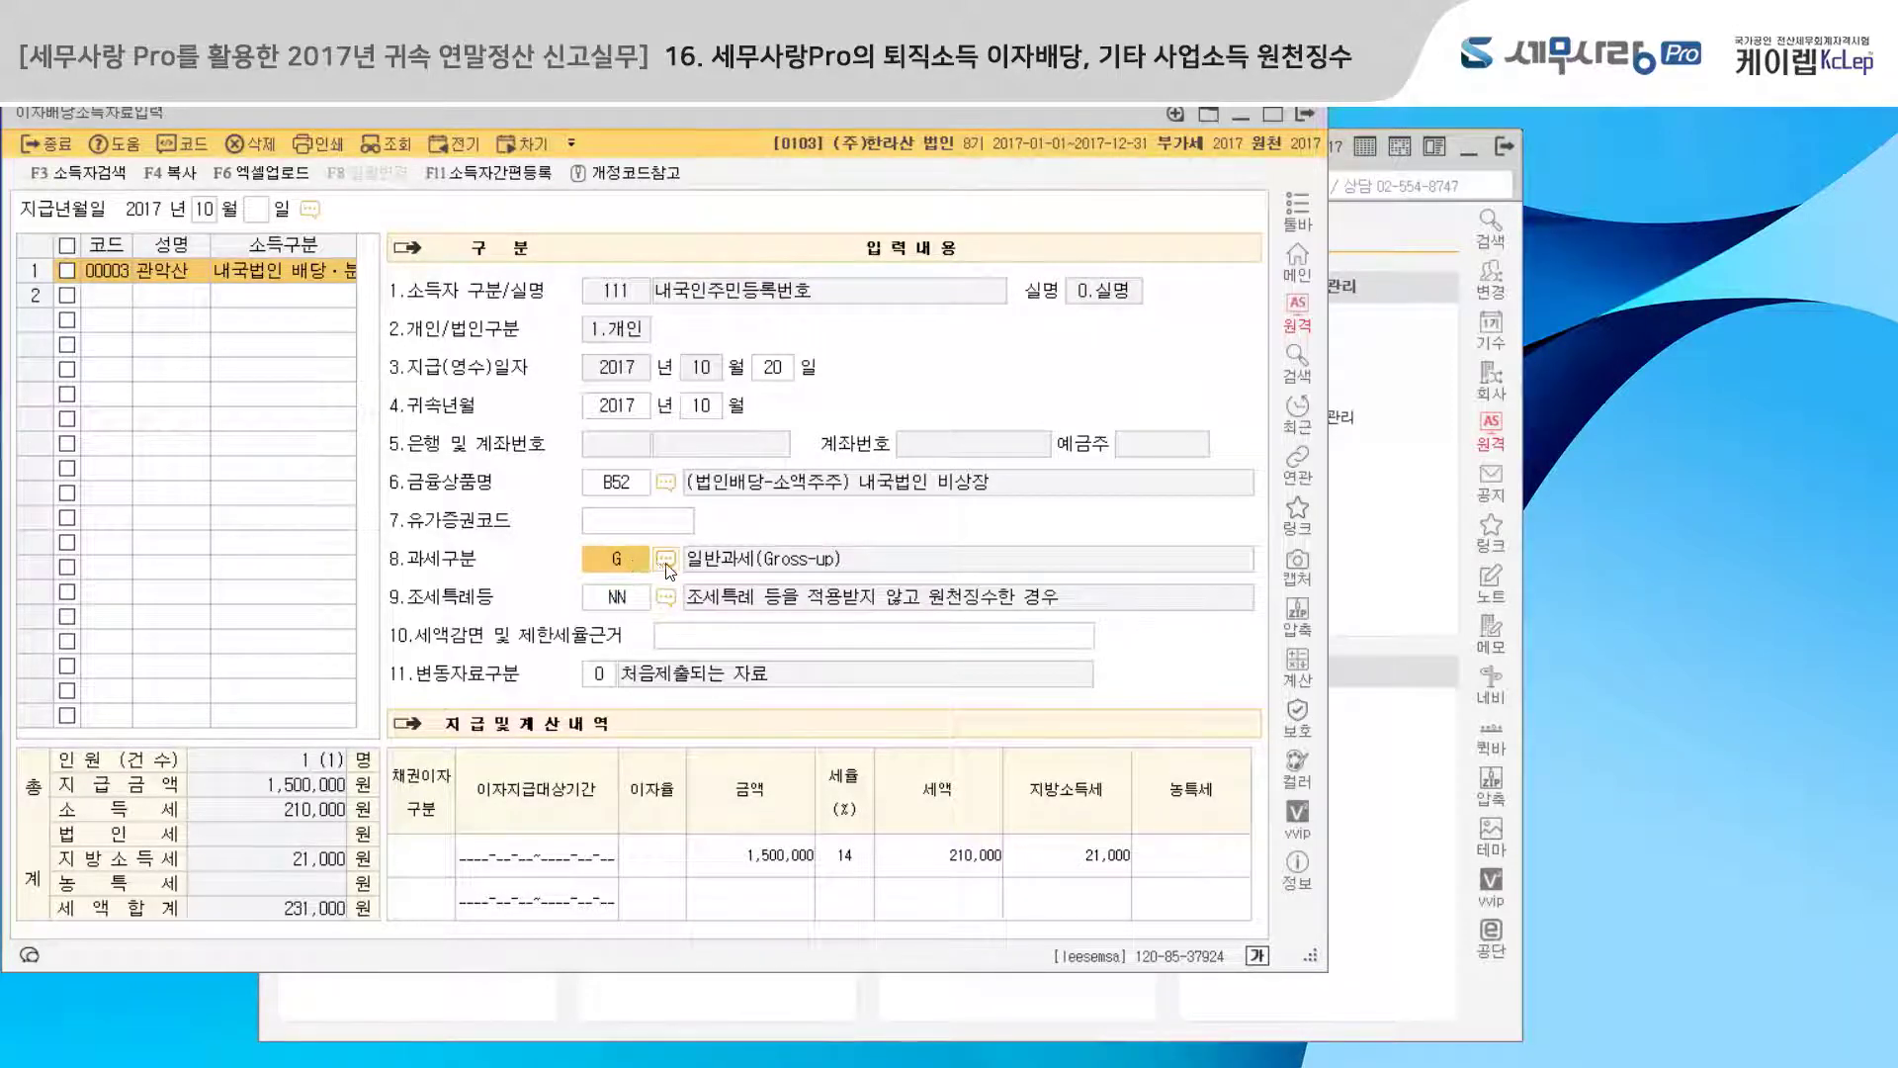
pyautogui.click(667, 559)
pyautogui.moveTo(619, 287); pyautogui.dragTo(1084, 268)
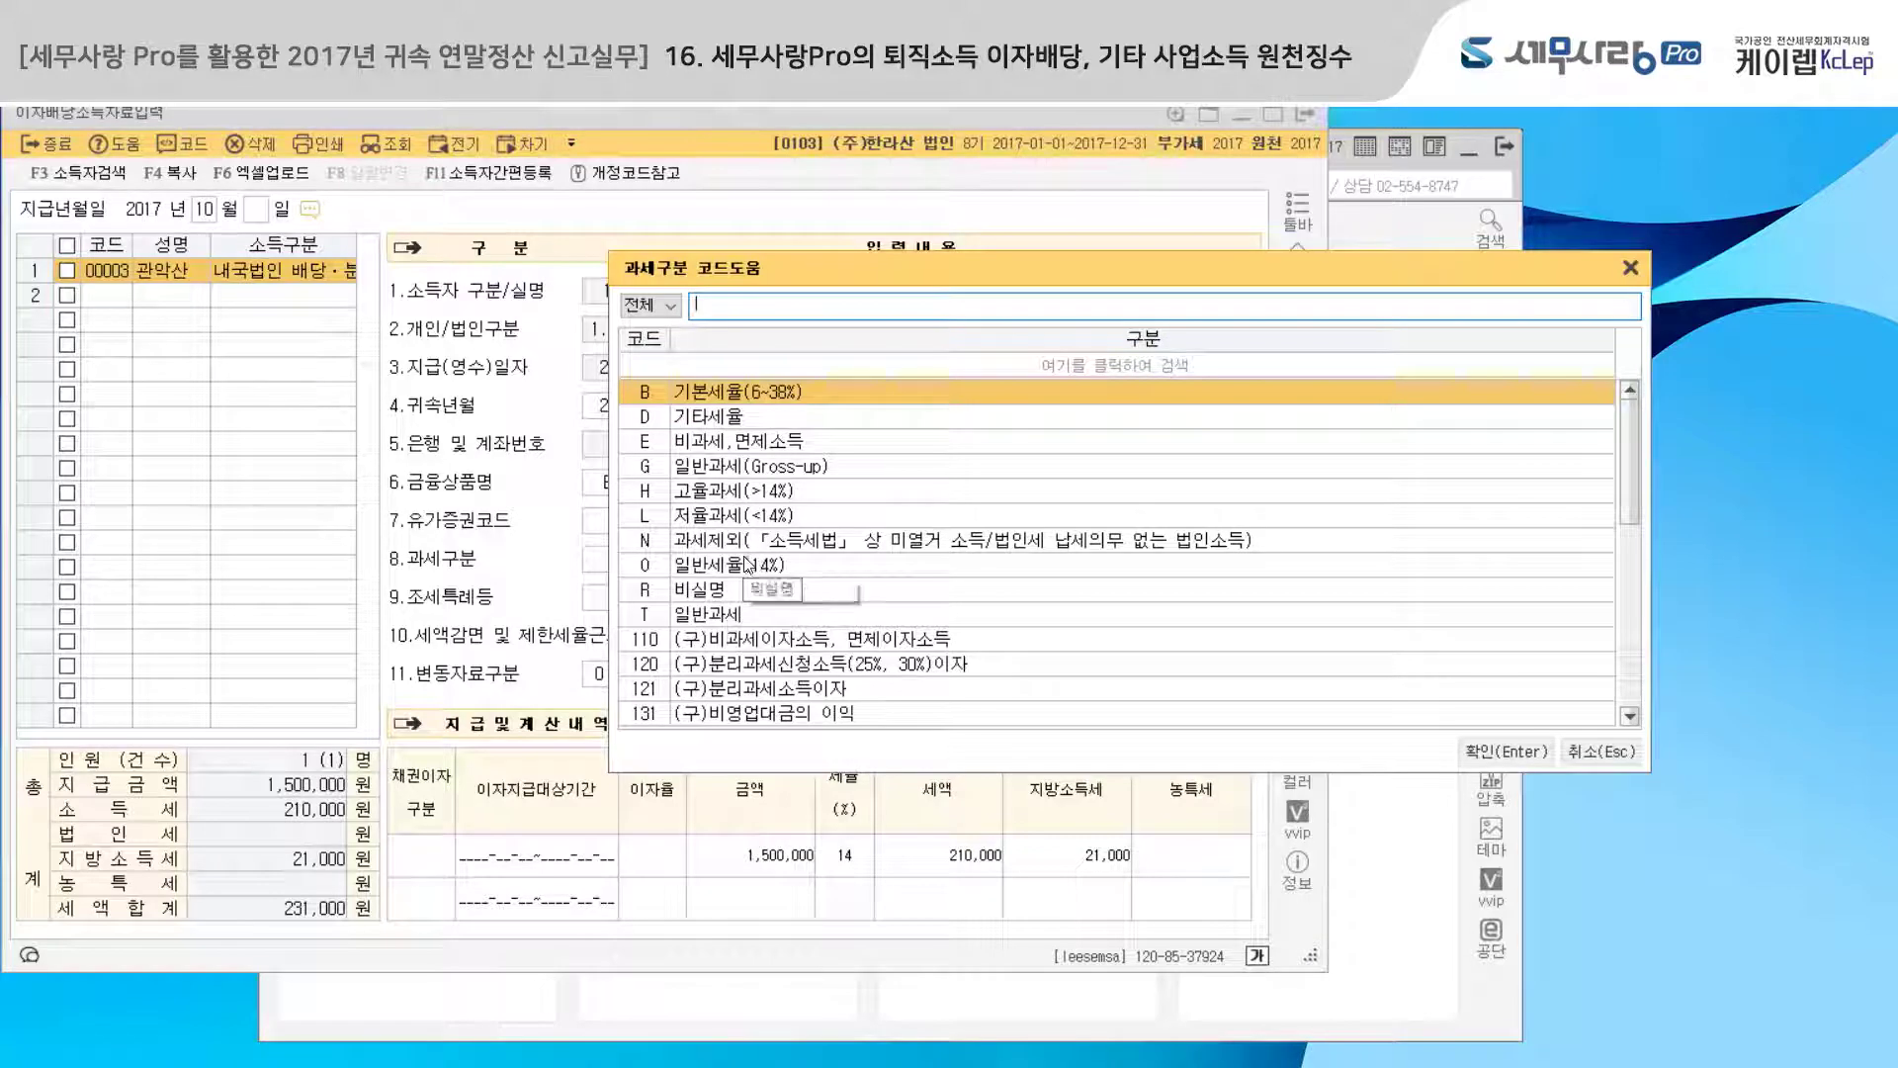
pyautogui.click(743, 473)
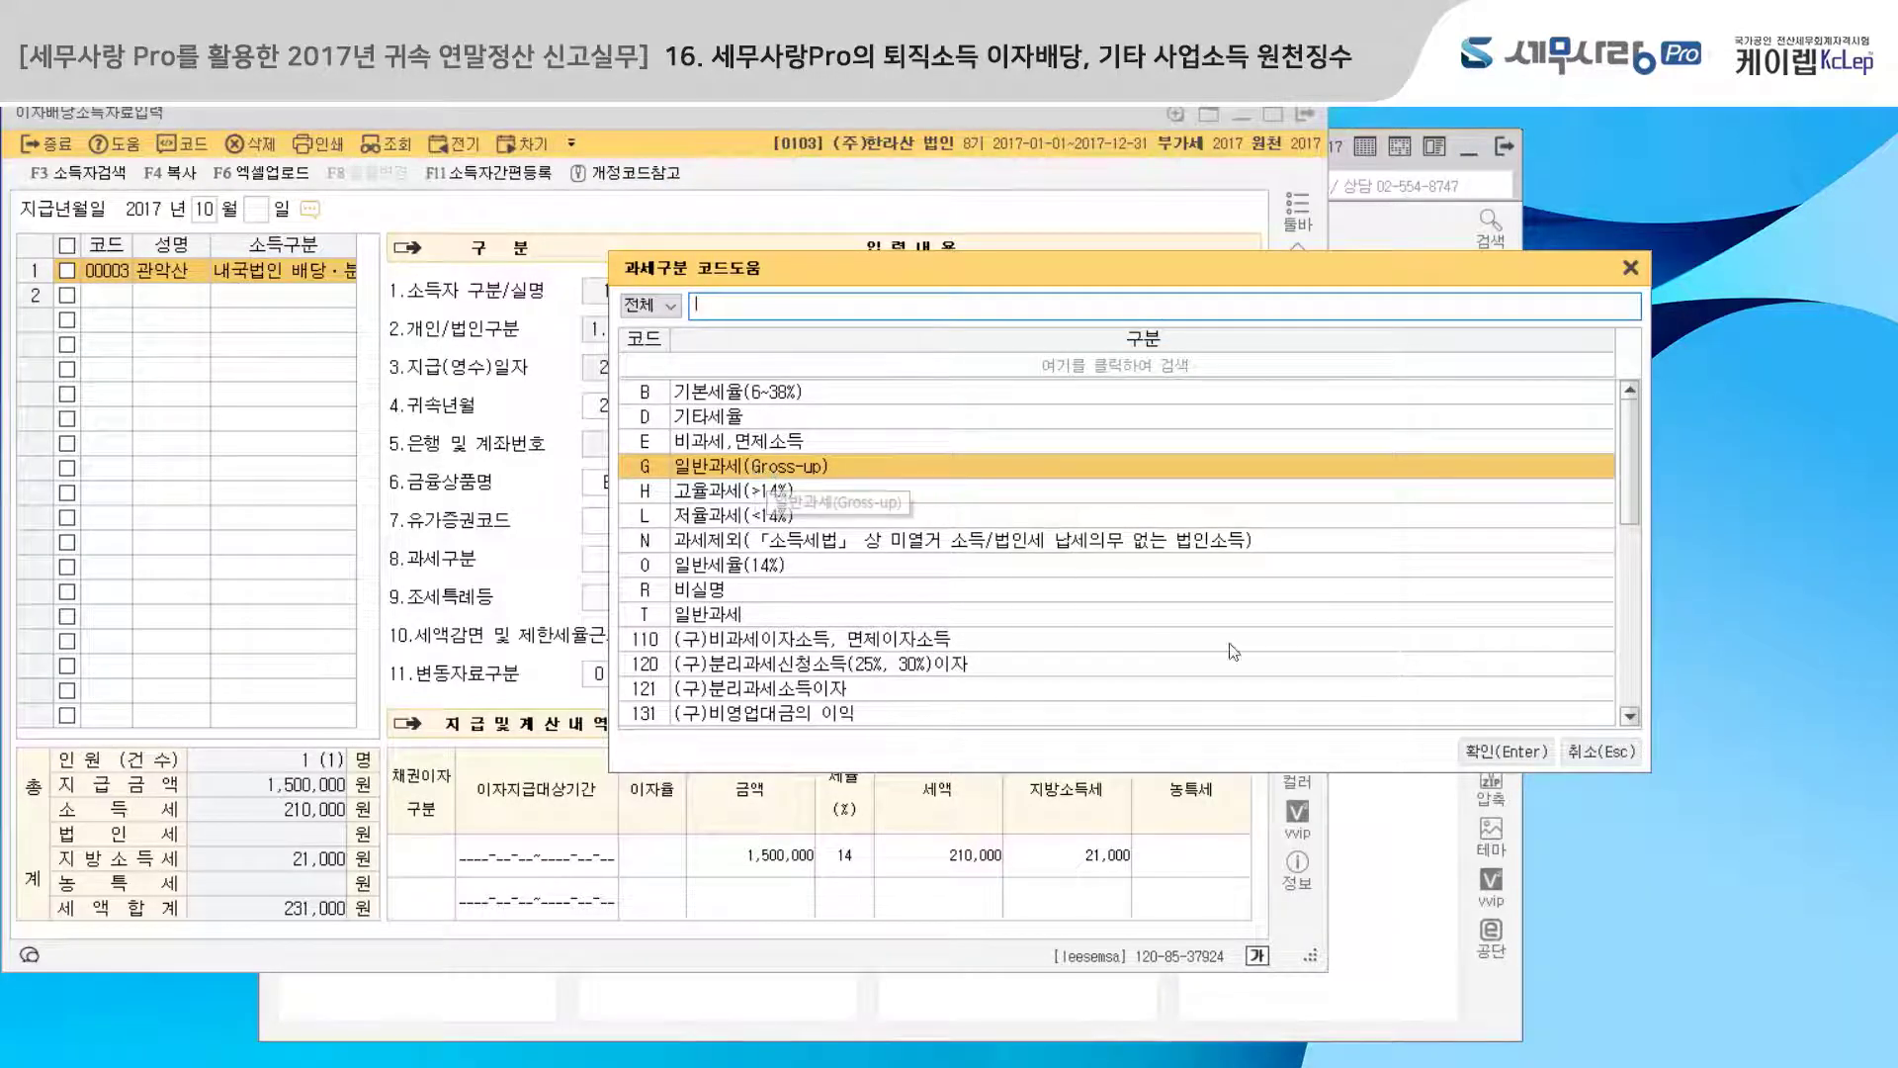
pyautogui.click(1481, 751)
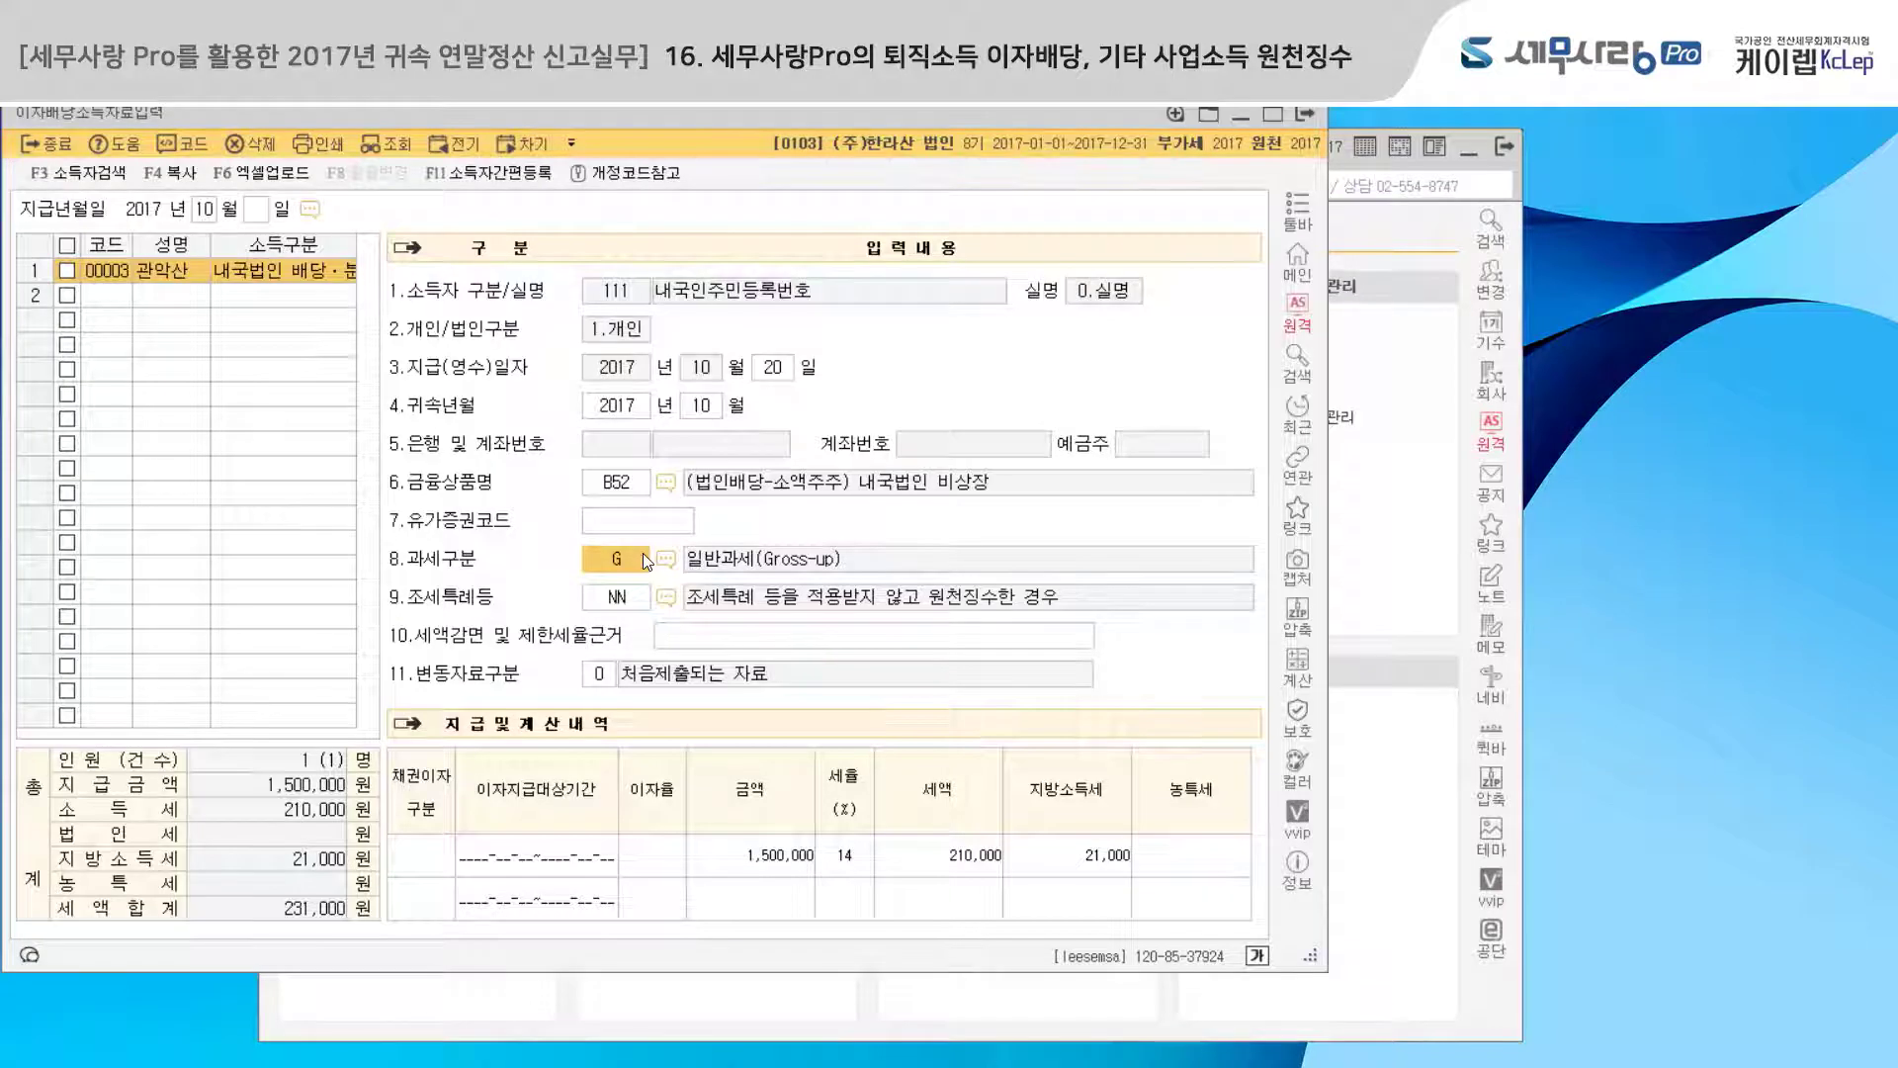
pyautogui.click(764, 858)
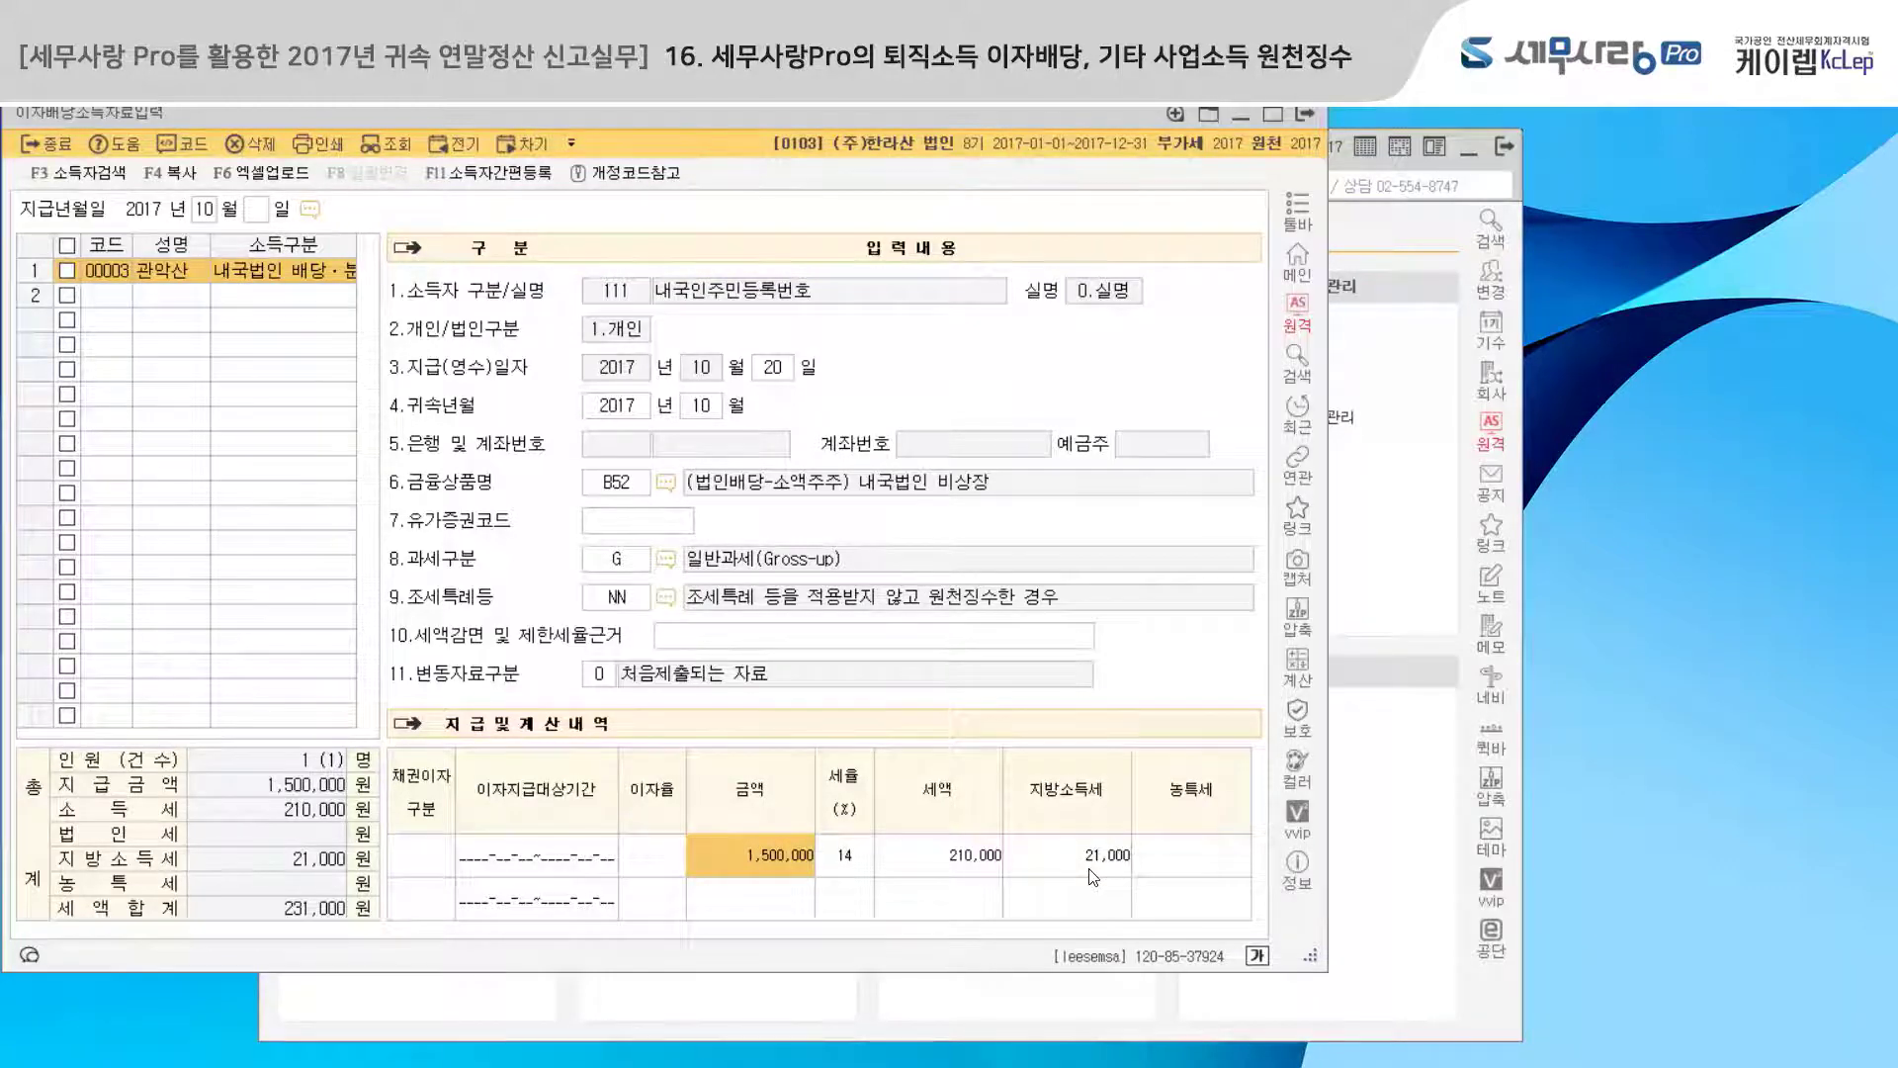
pyautogui.click(1305, 115)
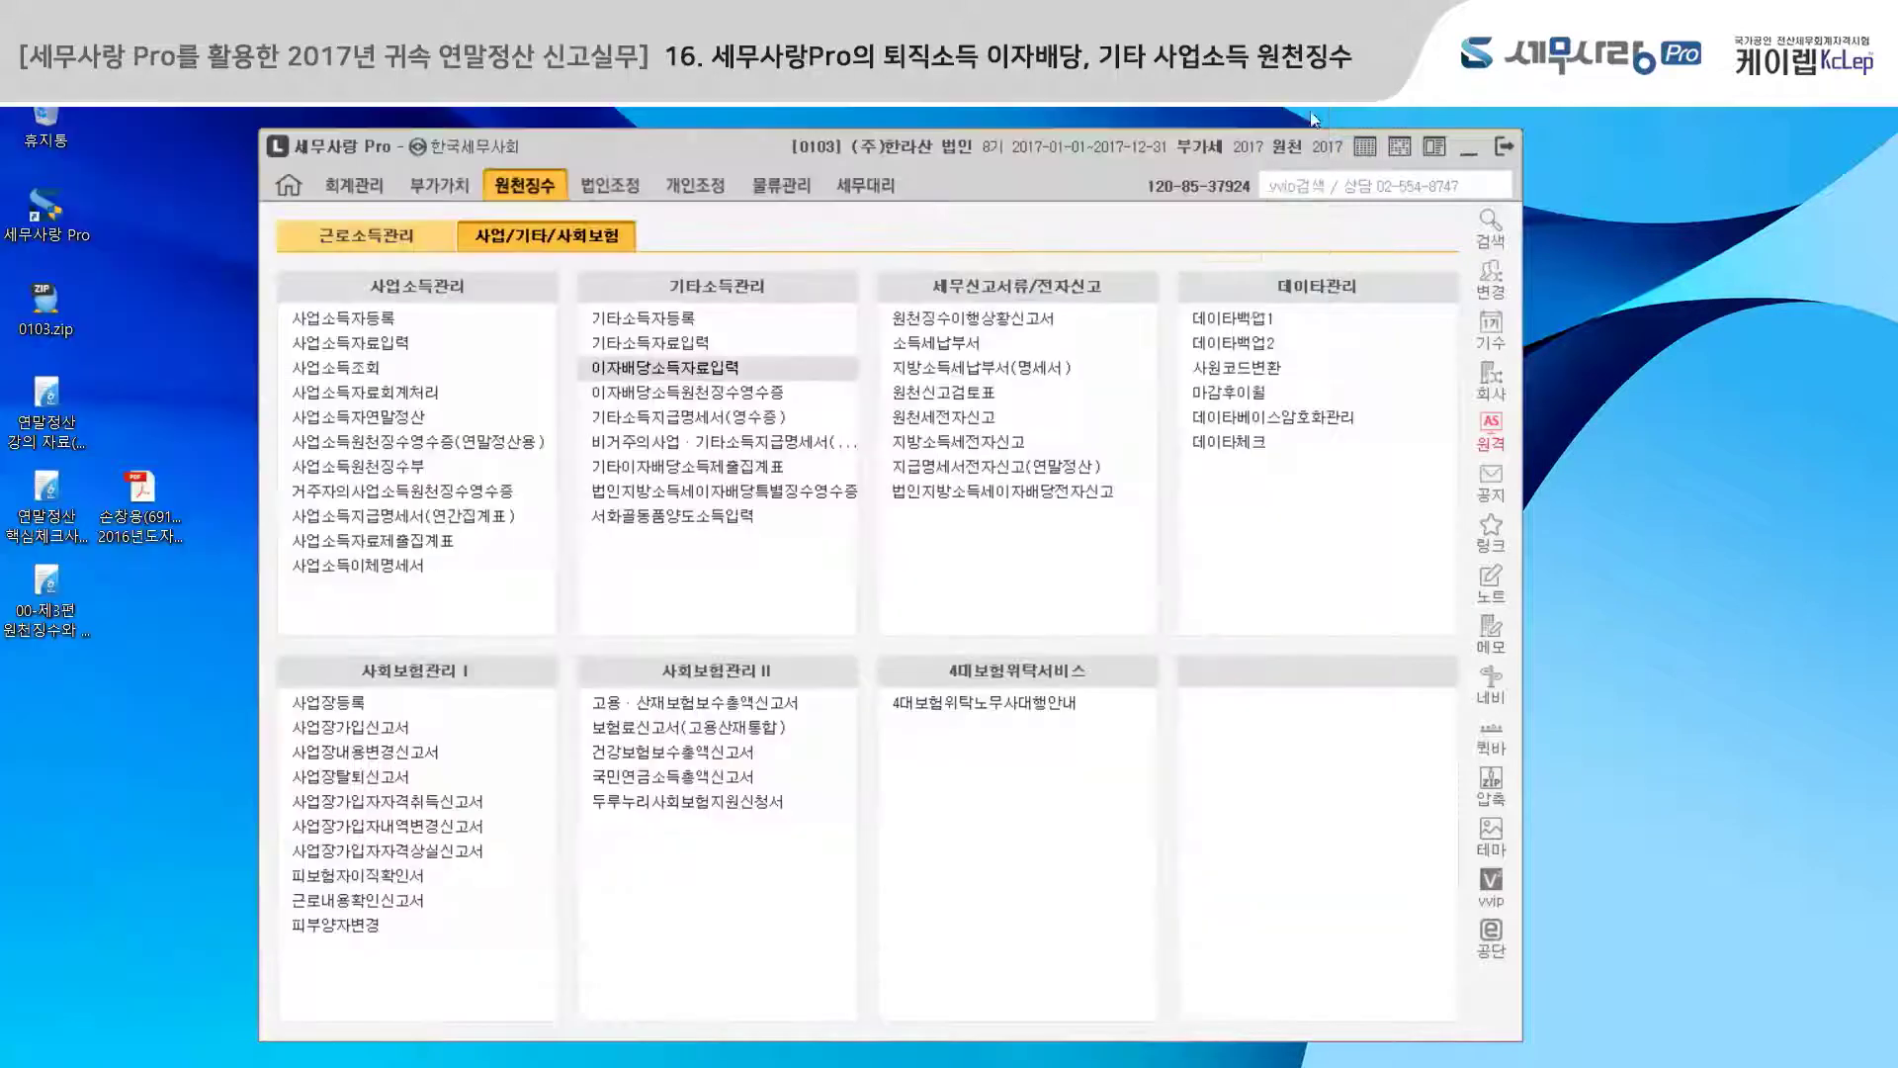
# - Open 원천징수이행상황신고서 and generate the 정기신고 with 귀속기간 and 지급기간 both set to October 2017
pyautogui.click(957, 321)
pyautogui.write('10')
pyautogui.press('Return')
pyautogui.press('Return')
pyautogui.write('10')
pyautogui.press('Return')
pyautogui.press('Return')
pyautogui.write('10')
pyautogui.press('Return')
pyautogui.press('Return')
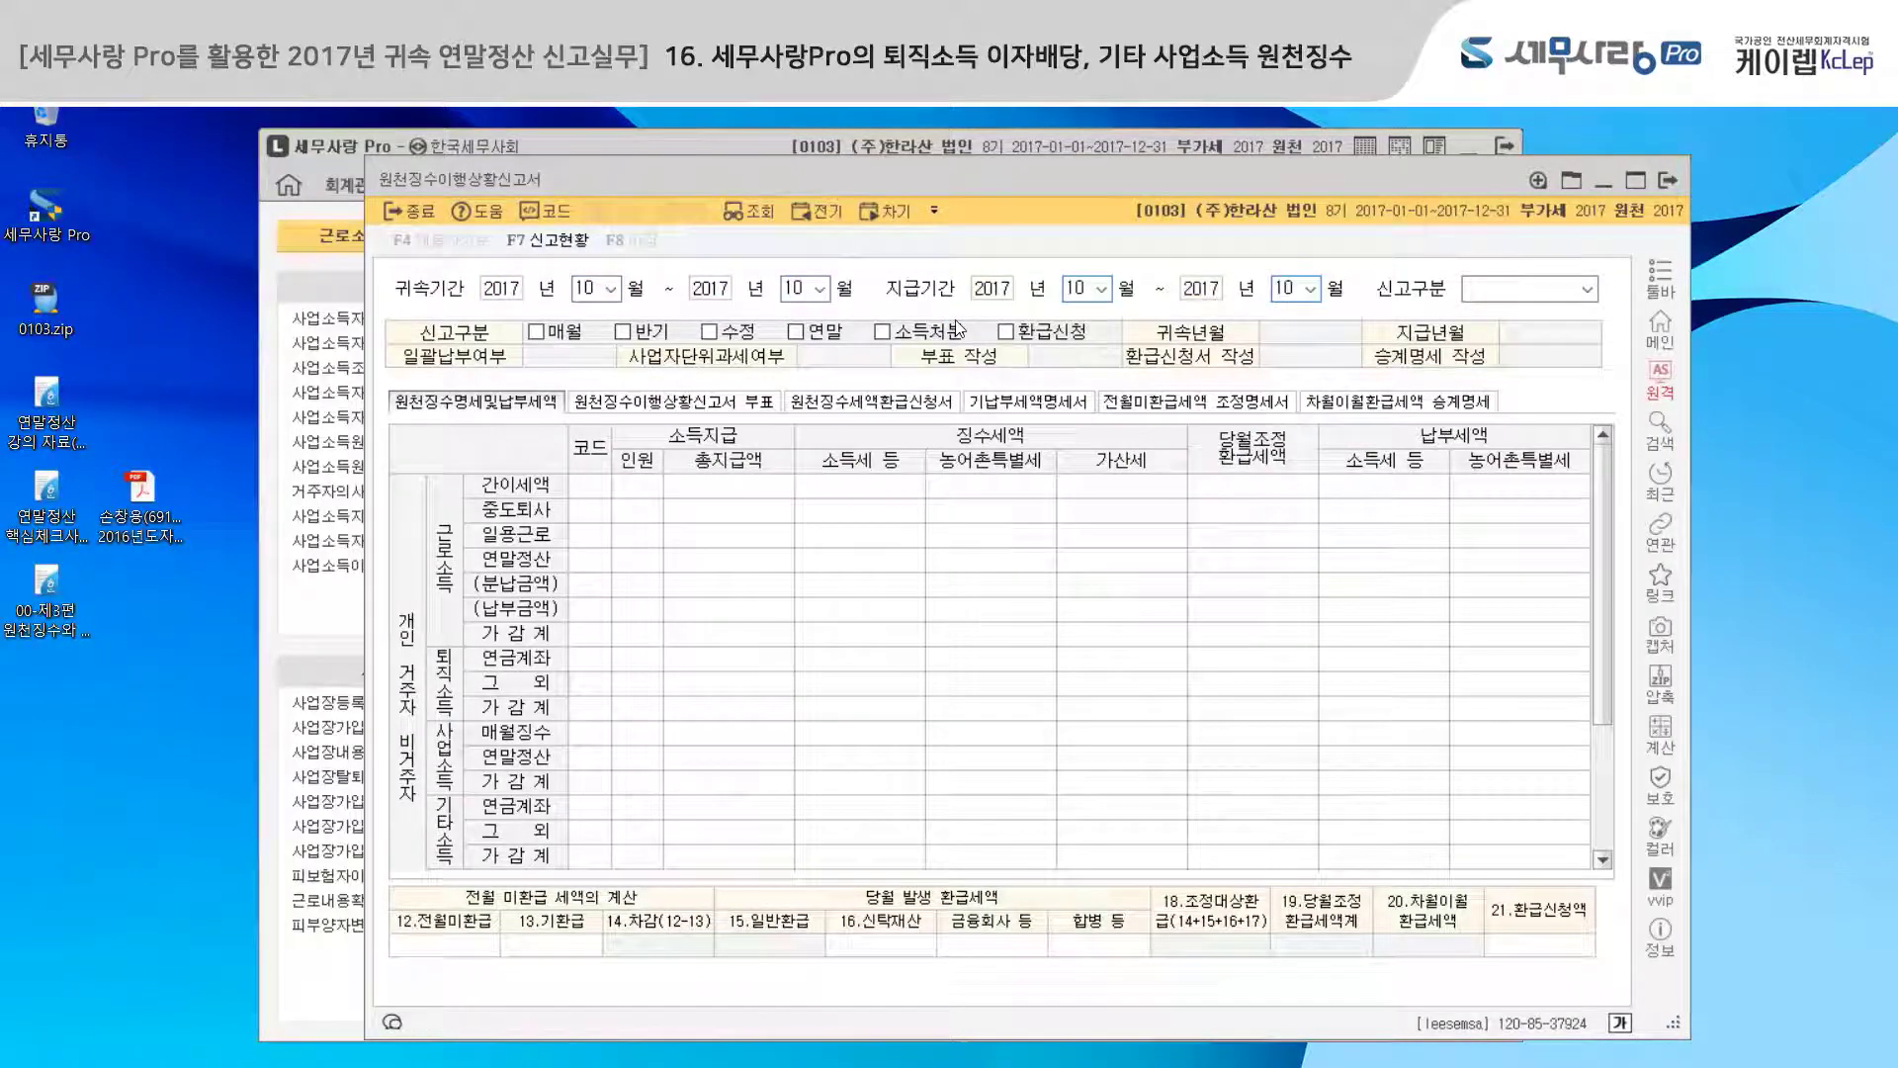
pyautogui.press('Return')
pyautogui.click(1291, 666)
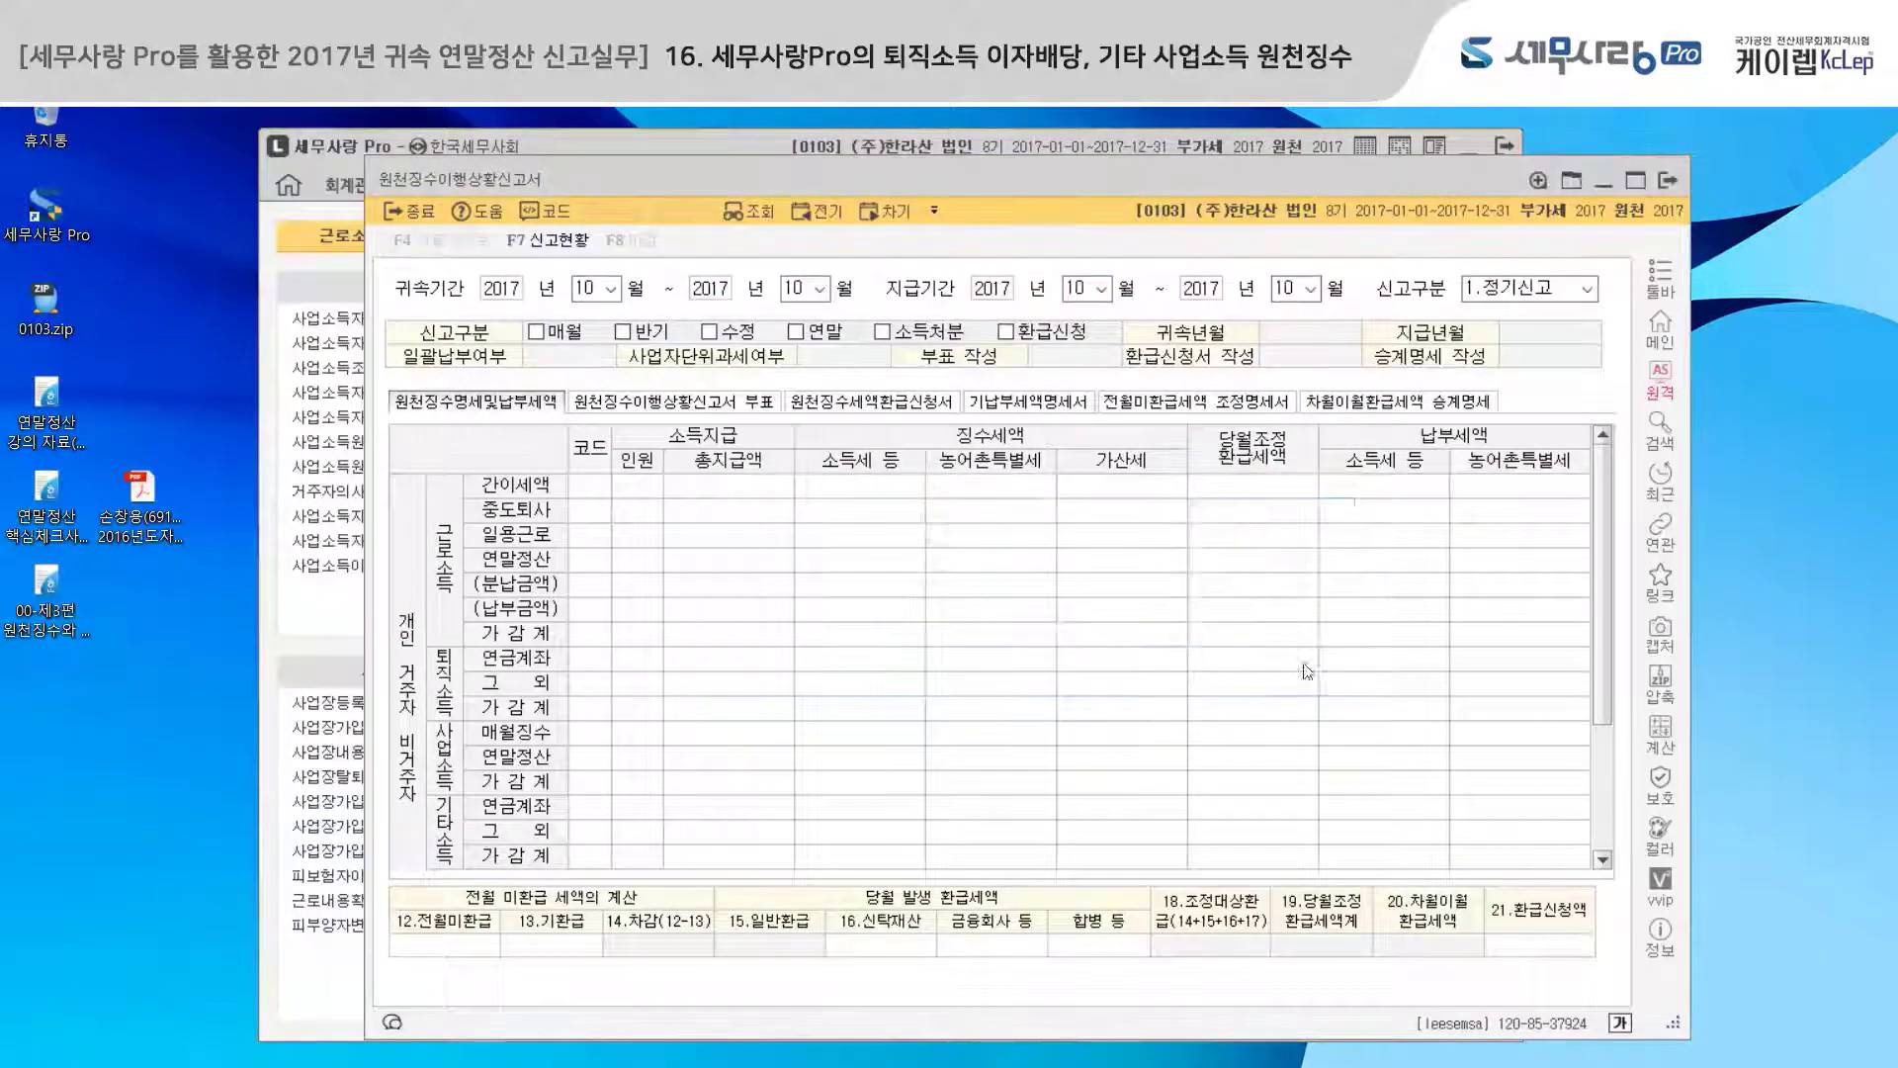
# - Check the A60 배당소득 row of the October return, then save the data and close the return
pyautogui.moveTo(1602, 540); pyautogui.dragTo(1602, 668)
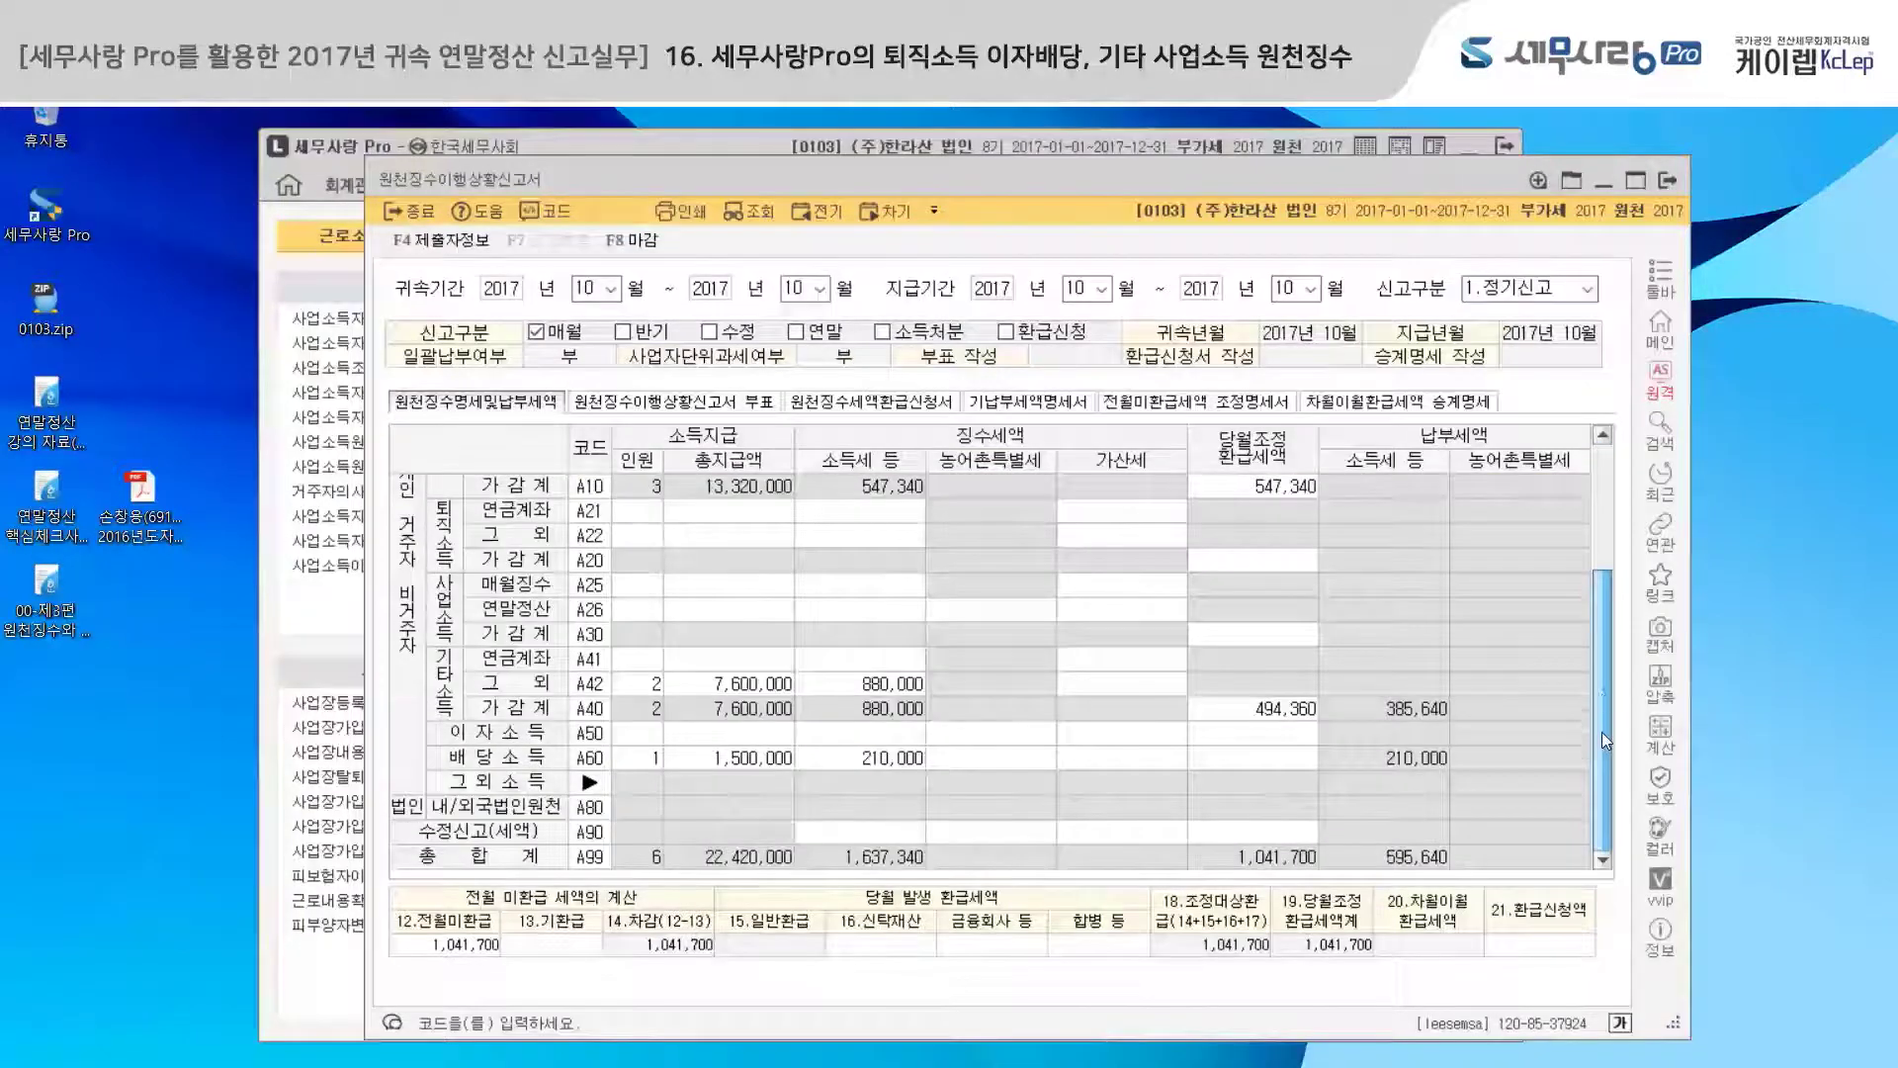
pyautogui.click(701, 769)
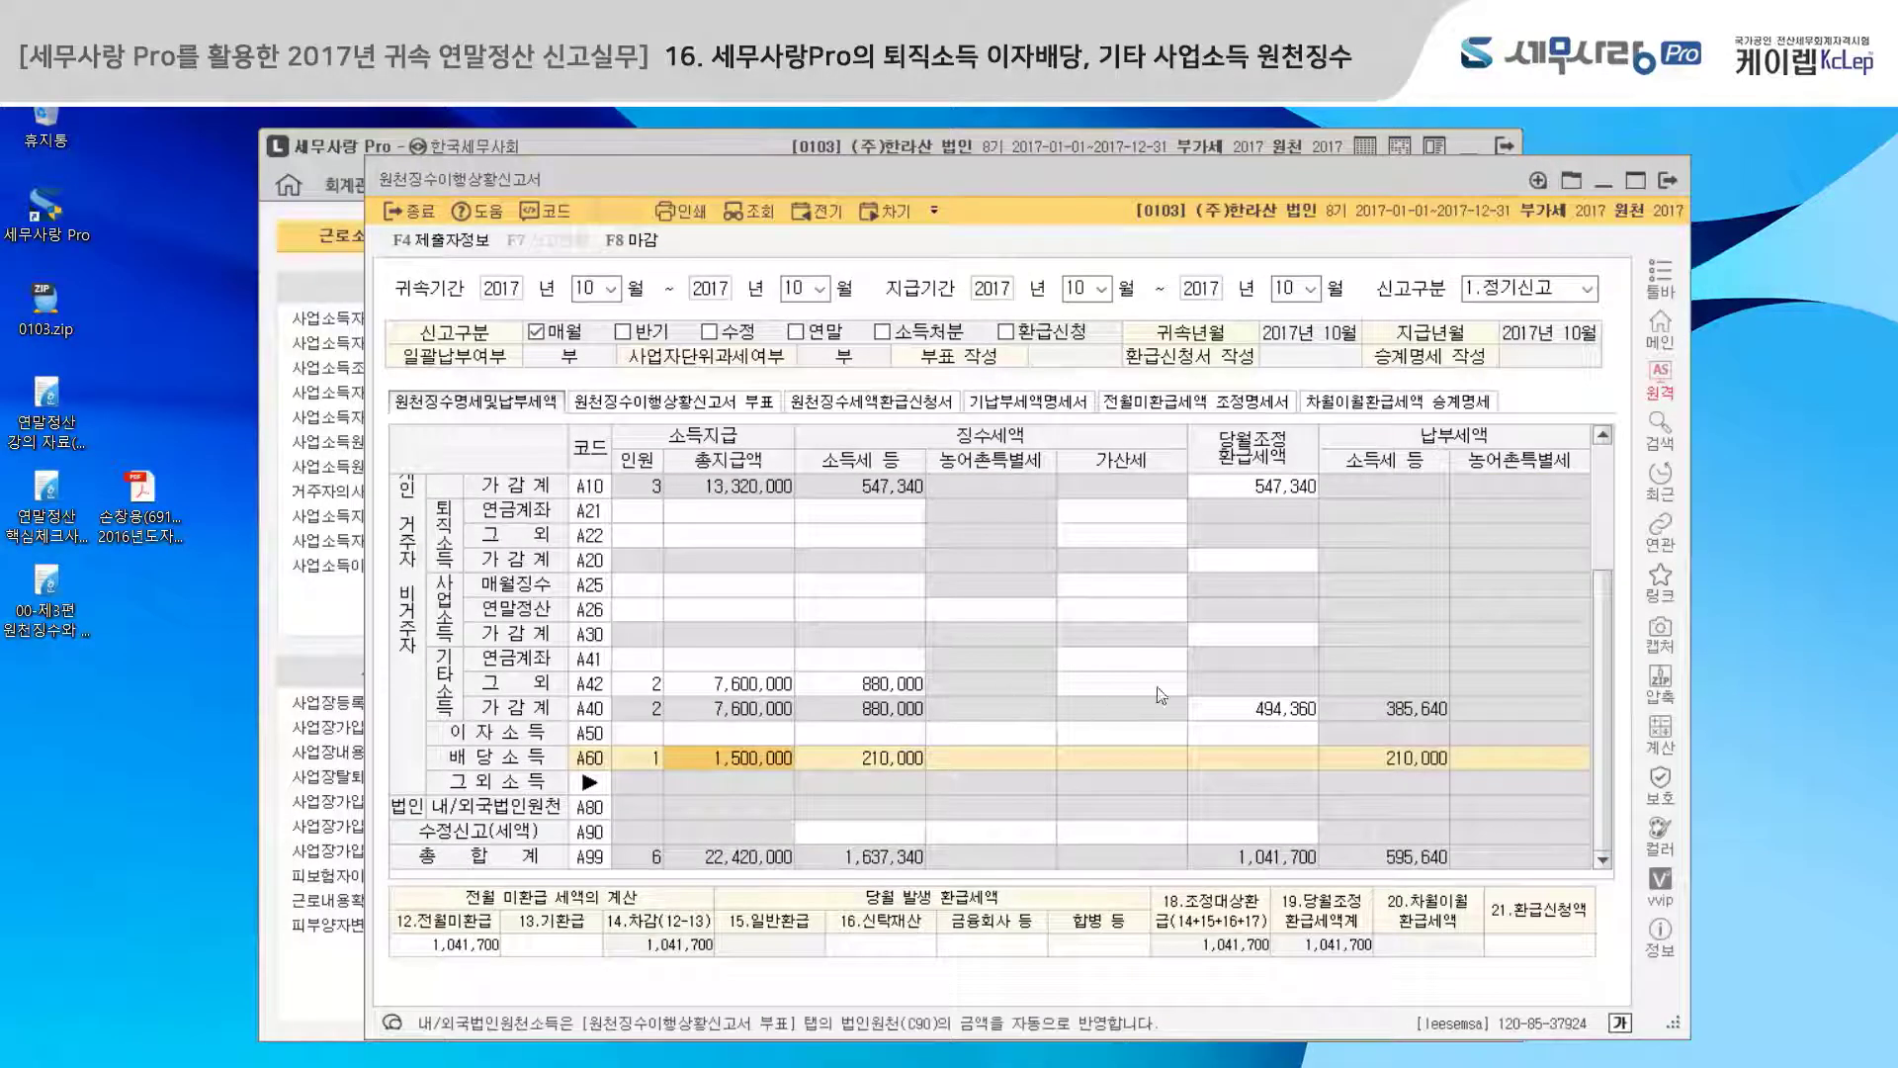
pyautogui.click(1667, 184)
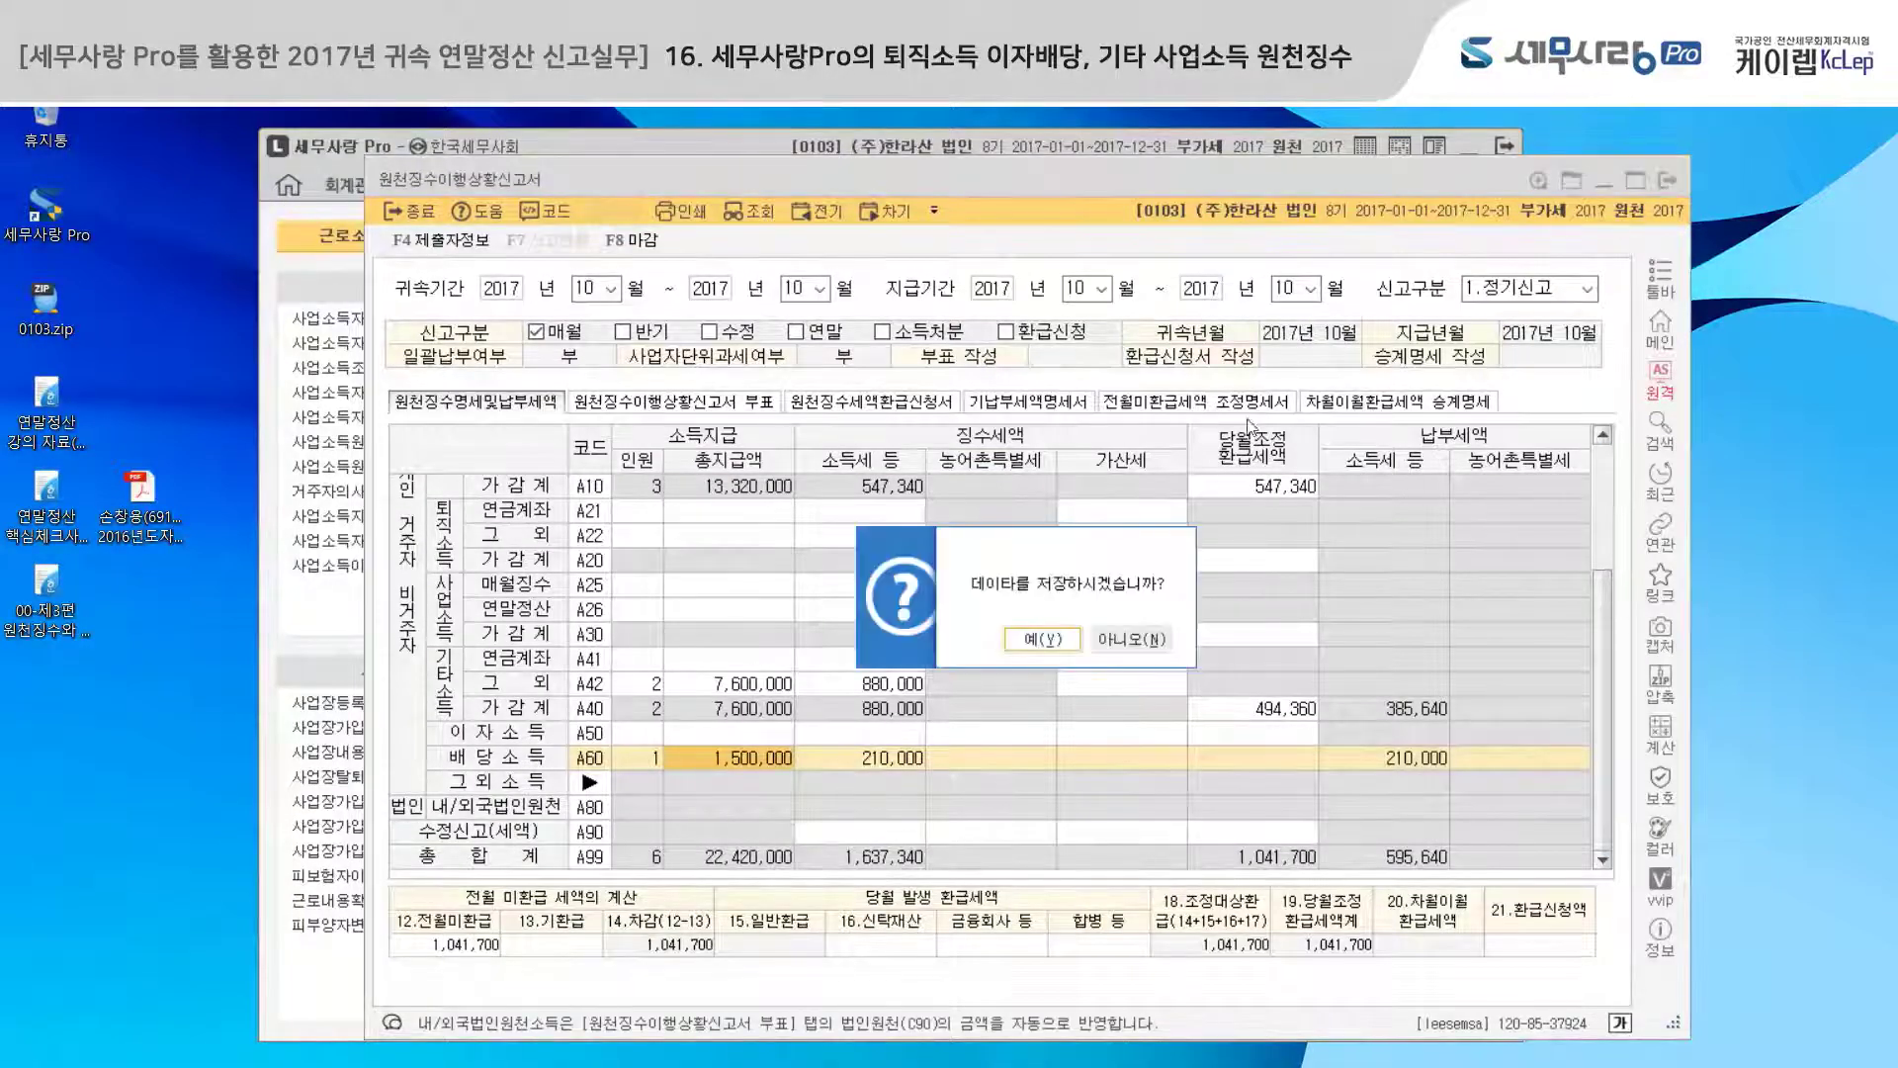
pyautogui.click(1042, 629)
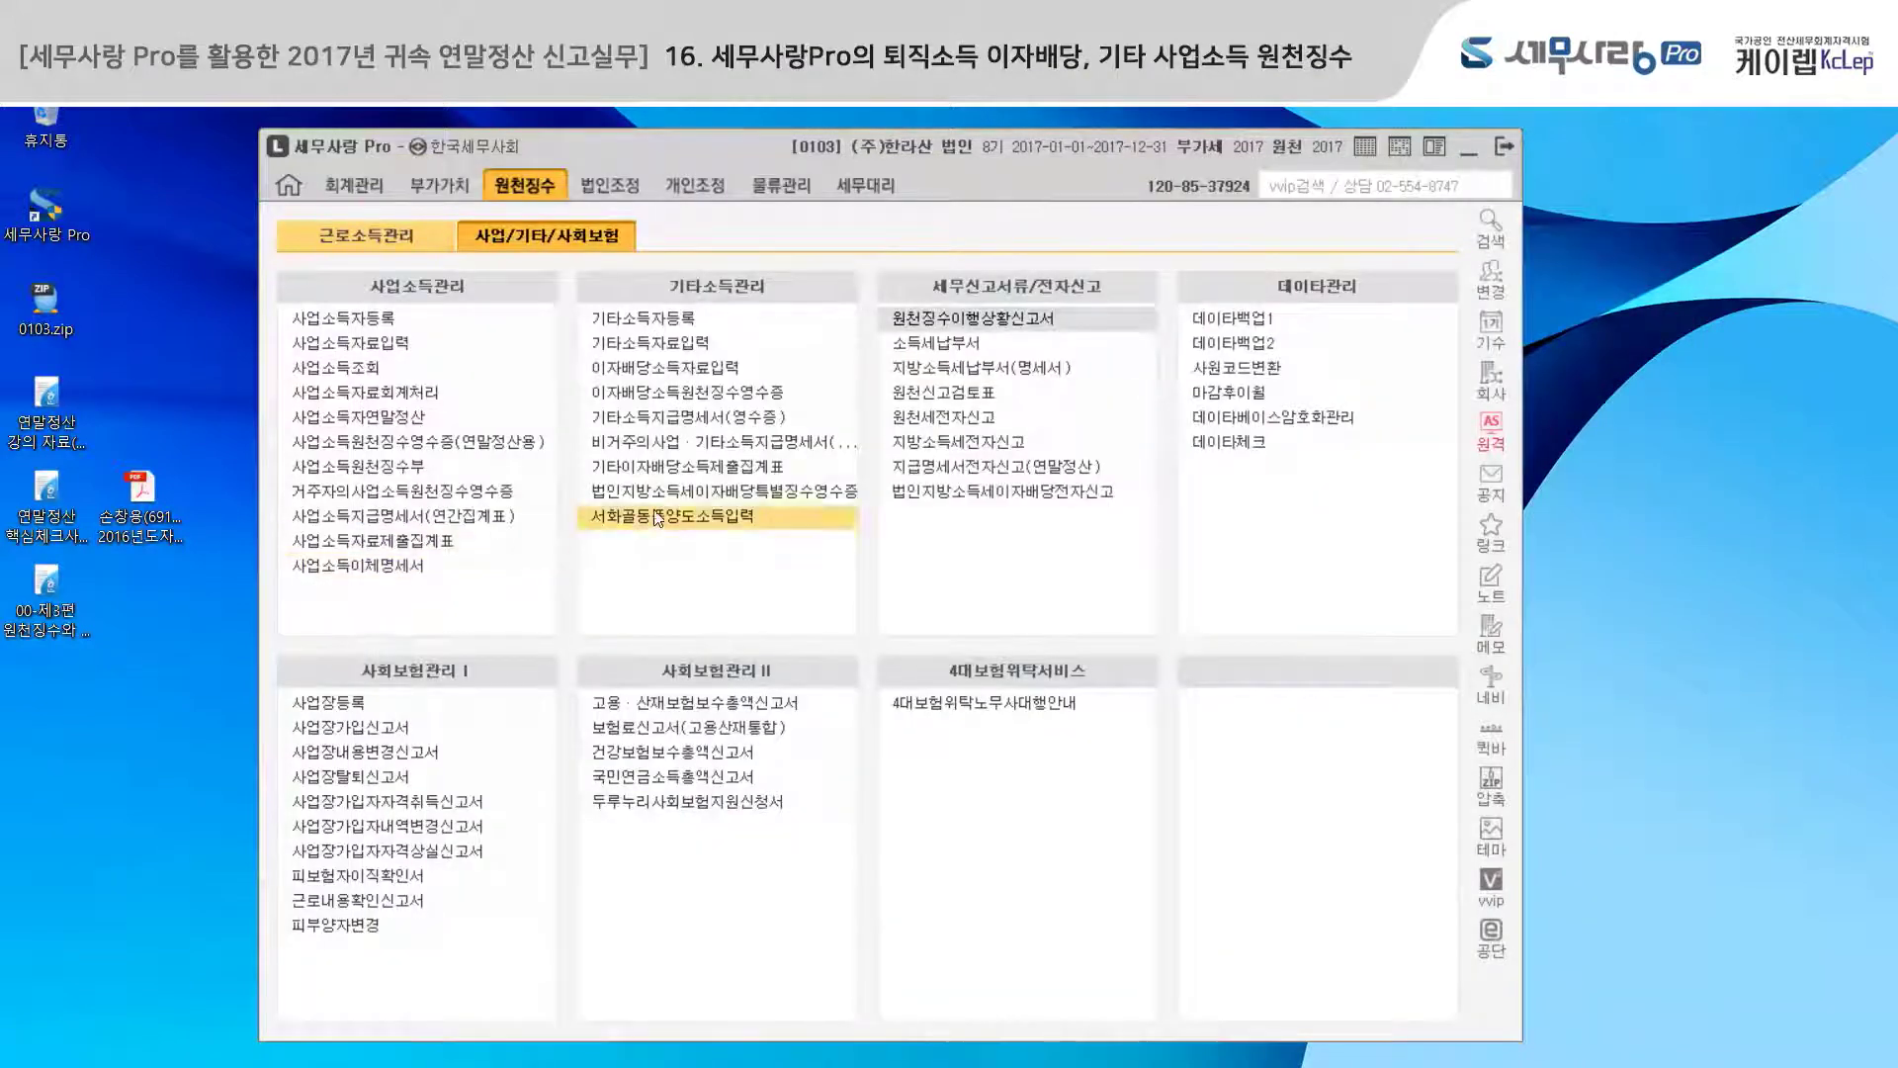
# - Open 이자배당소득원천징수영수증 and load the receipts for 귀속년월 January to December 2017
pyautogui.click(746, 393)
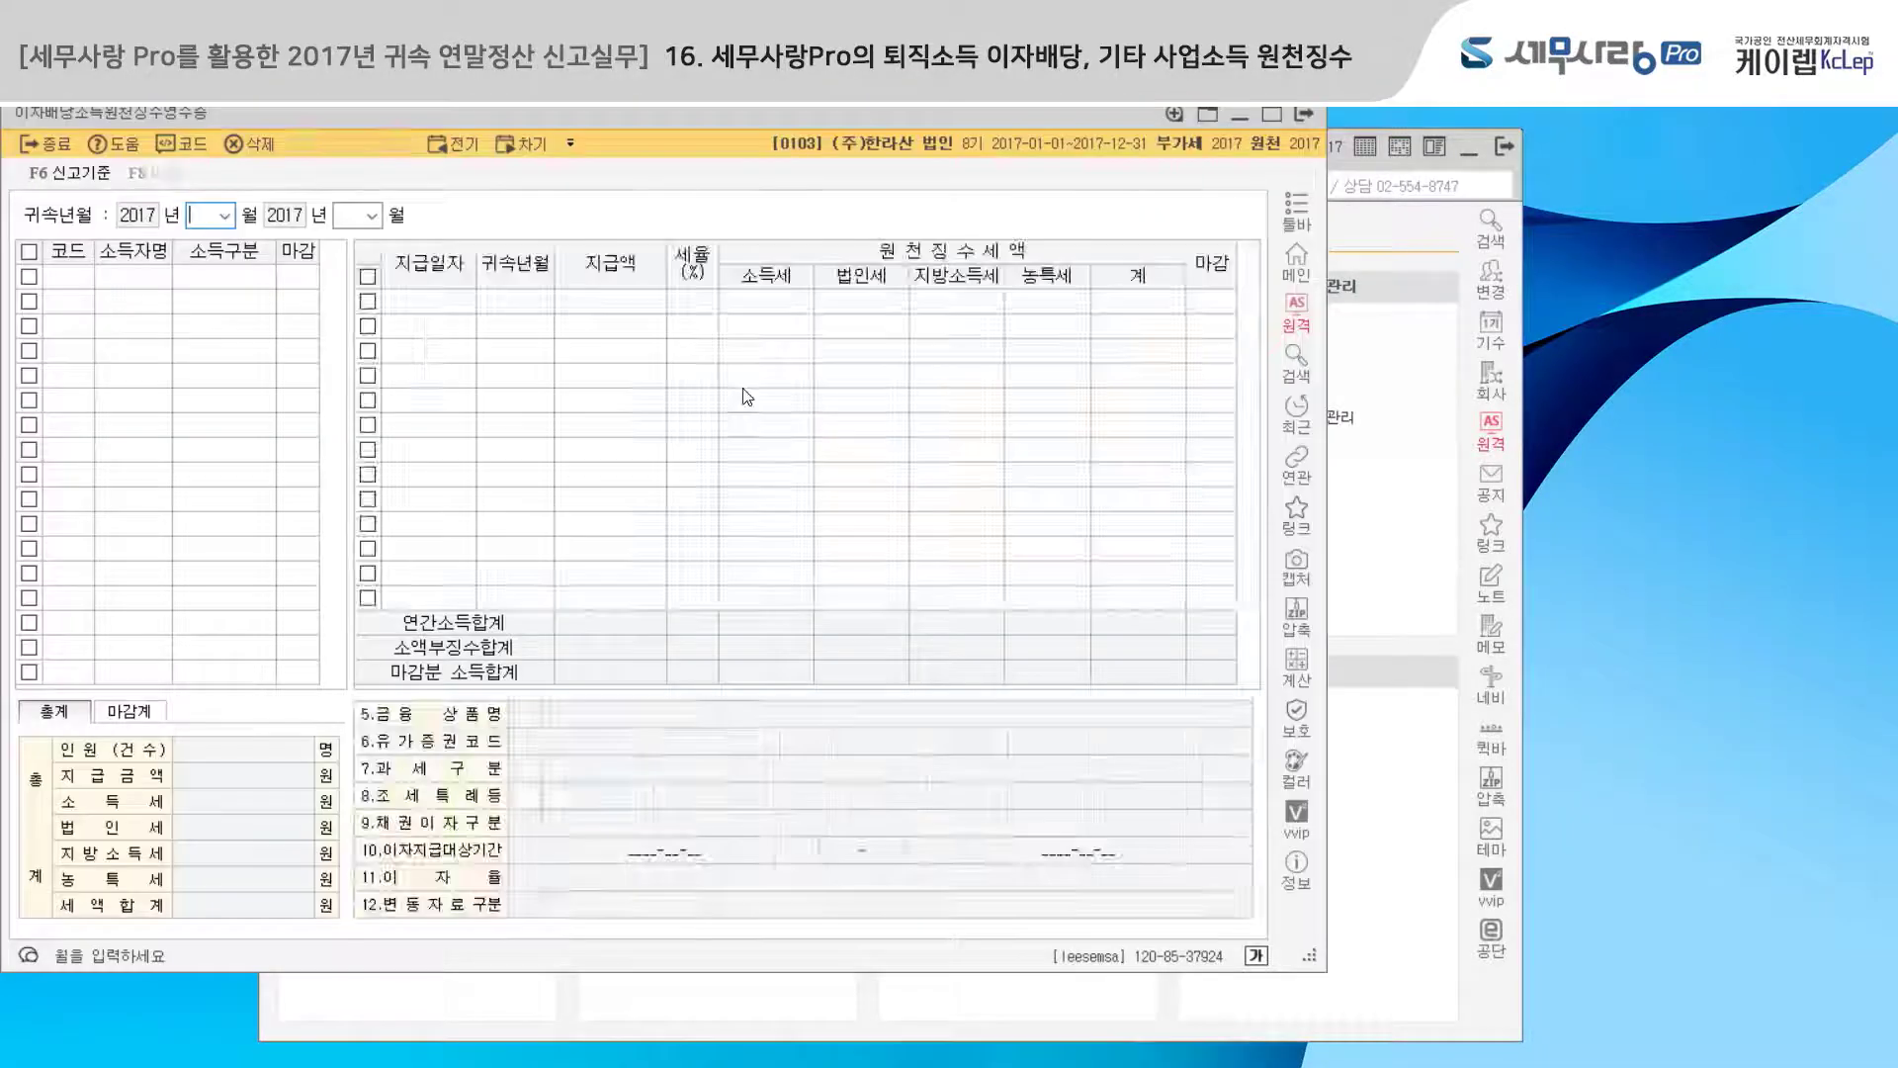
pyautogui.write('12')
pyautogui.press('Return')
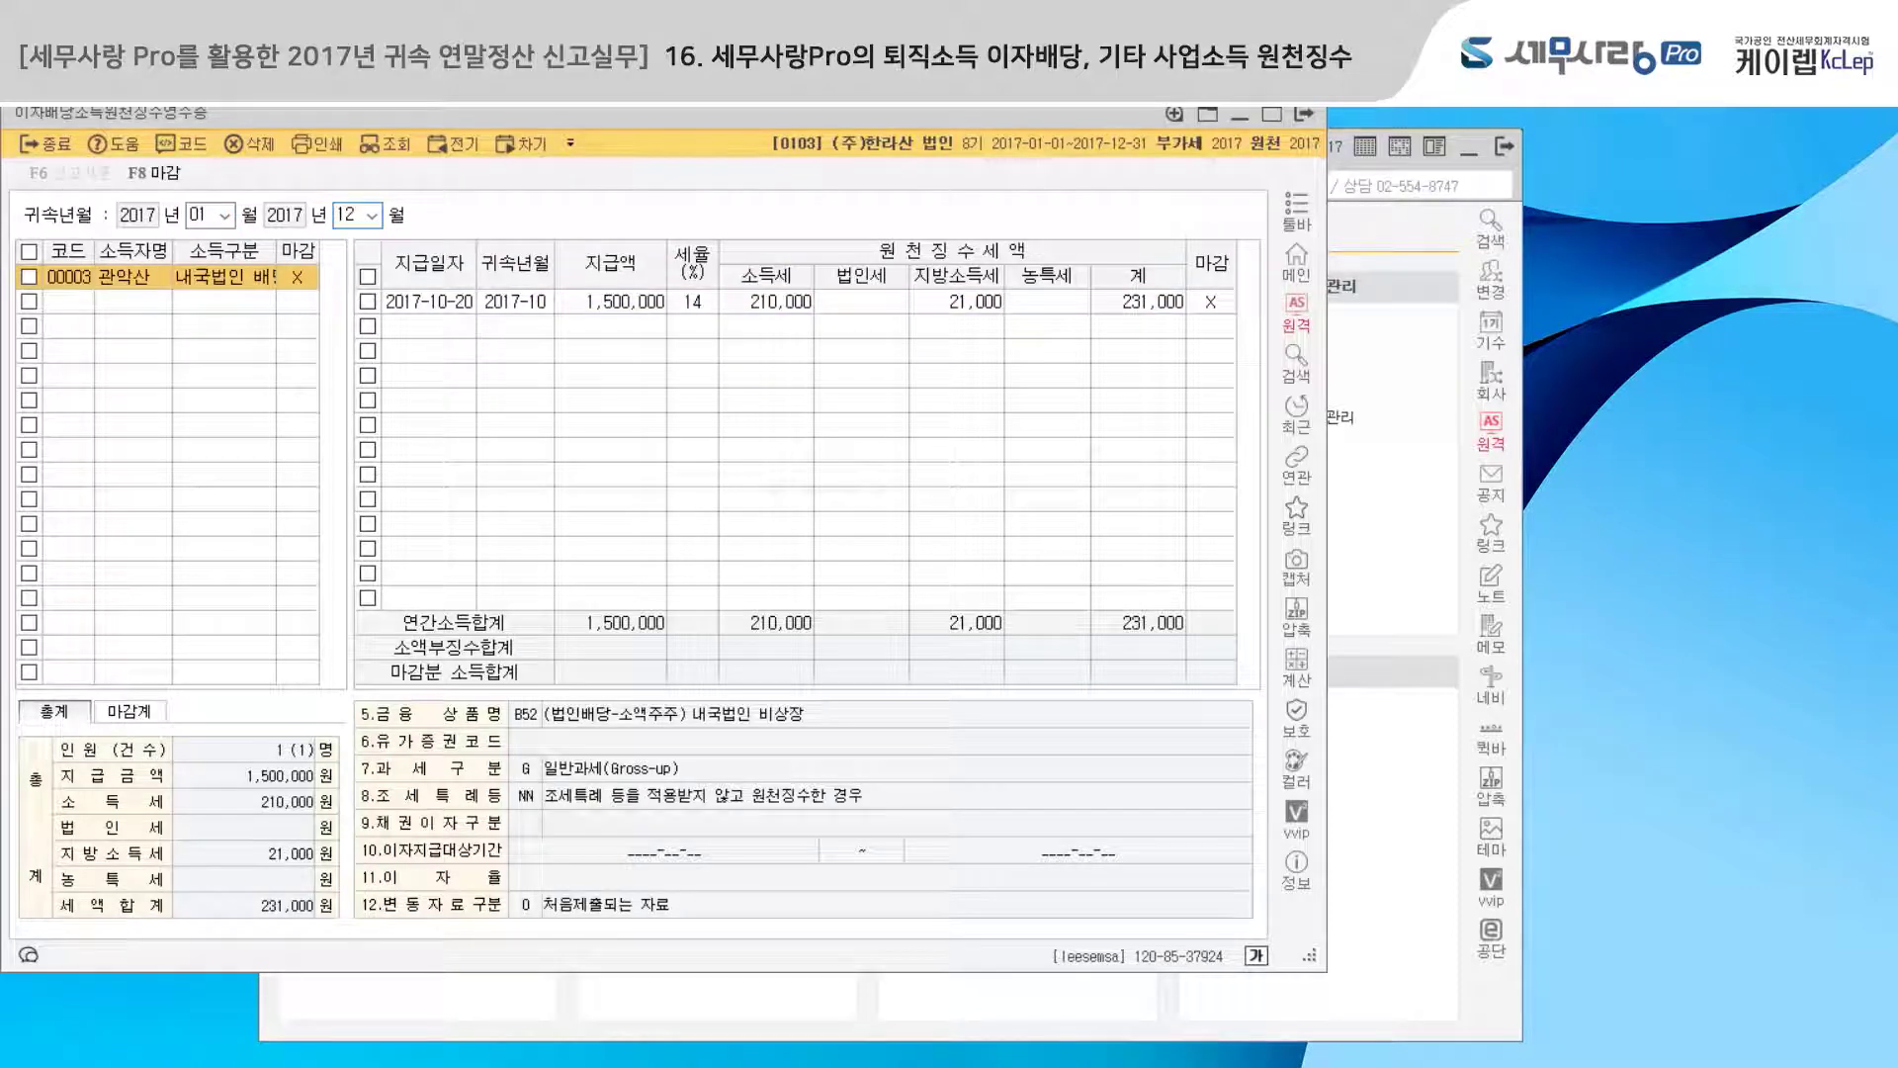
# - Set the dividend receipts' 신고기준 to 2.귀속년도기준 and reload the January to December 2017 data
pyautogui.click(119, 211)
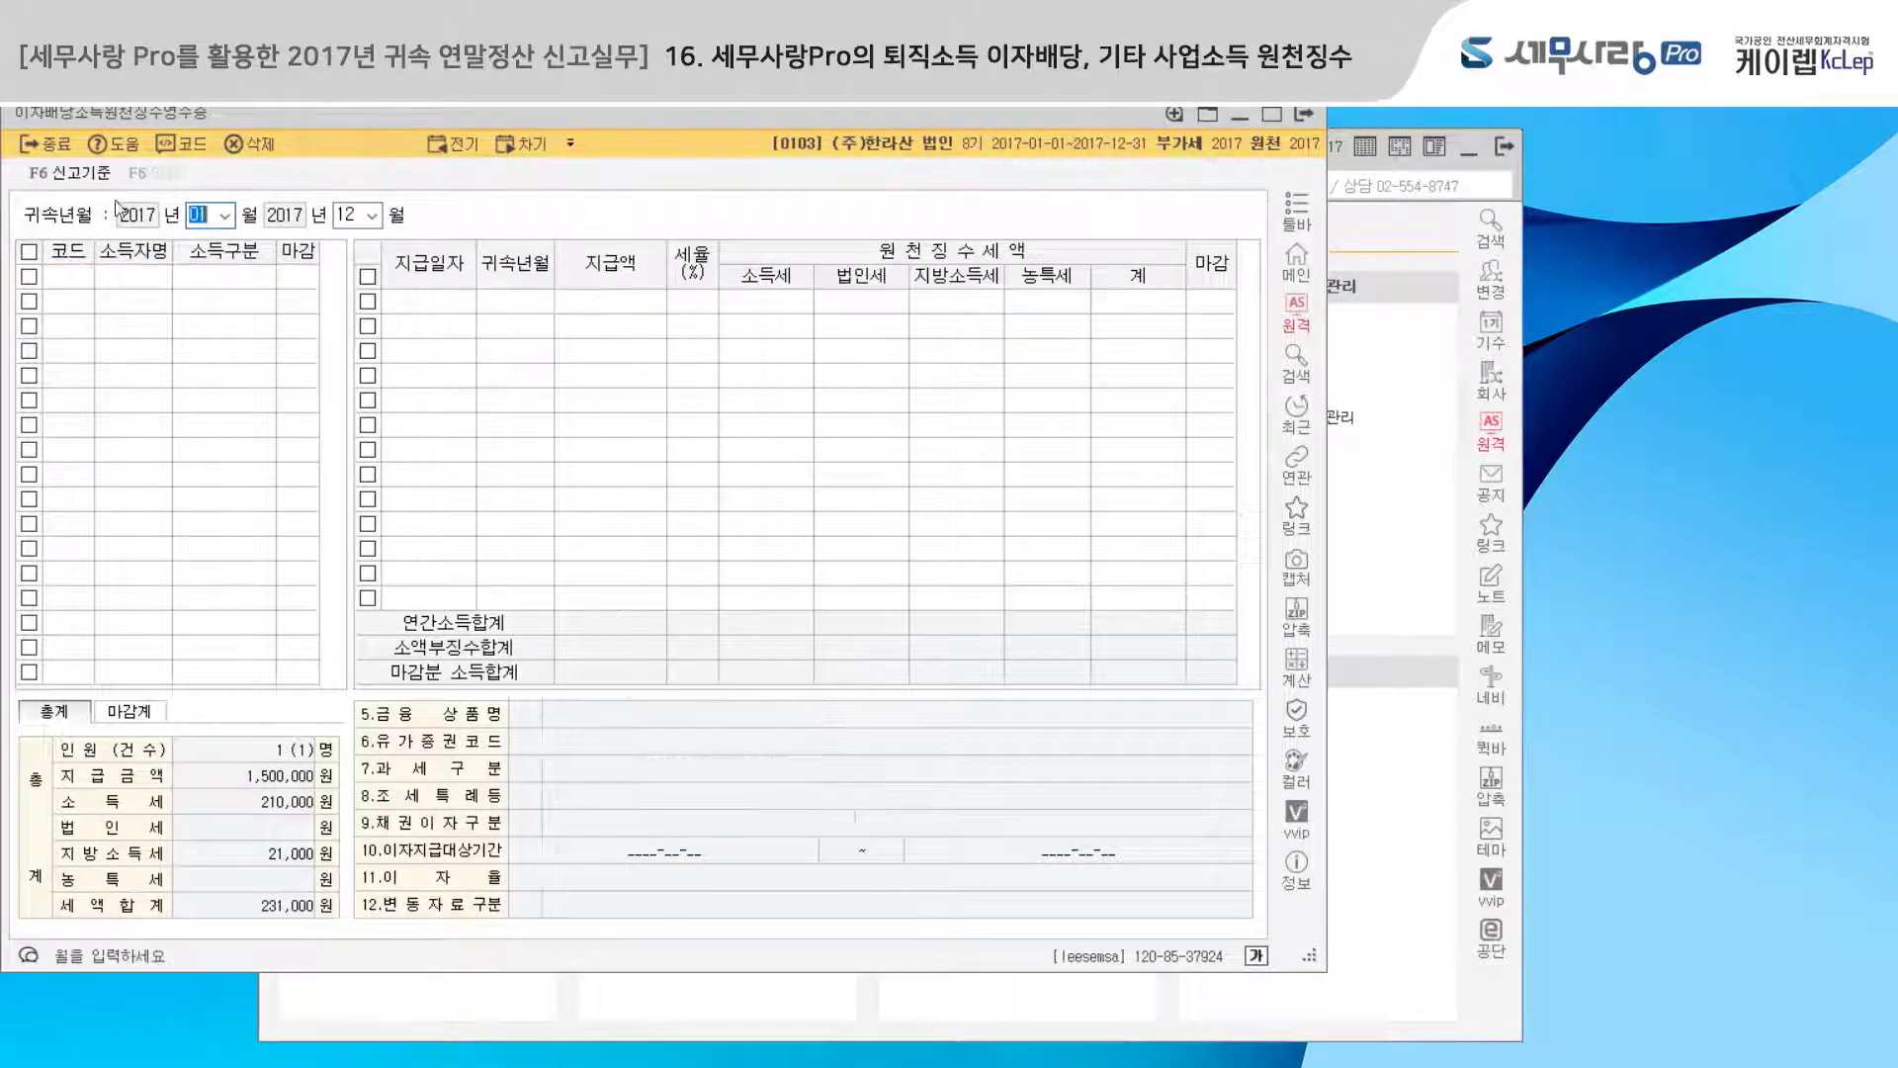
pyautogui.click(65, 172)
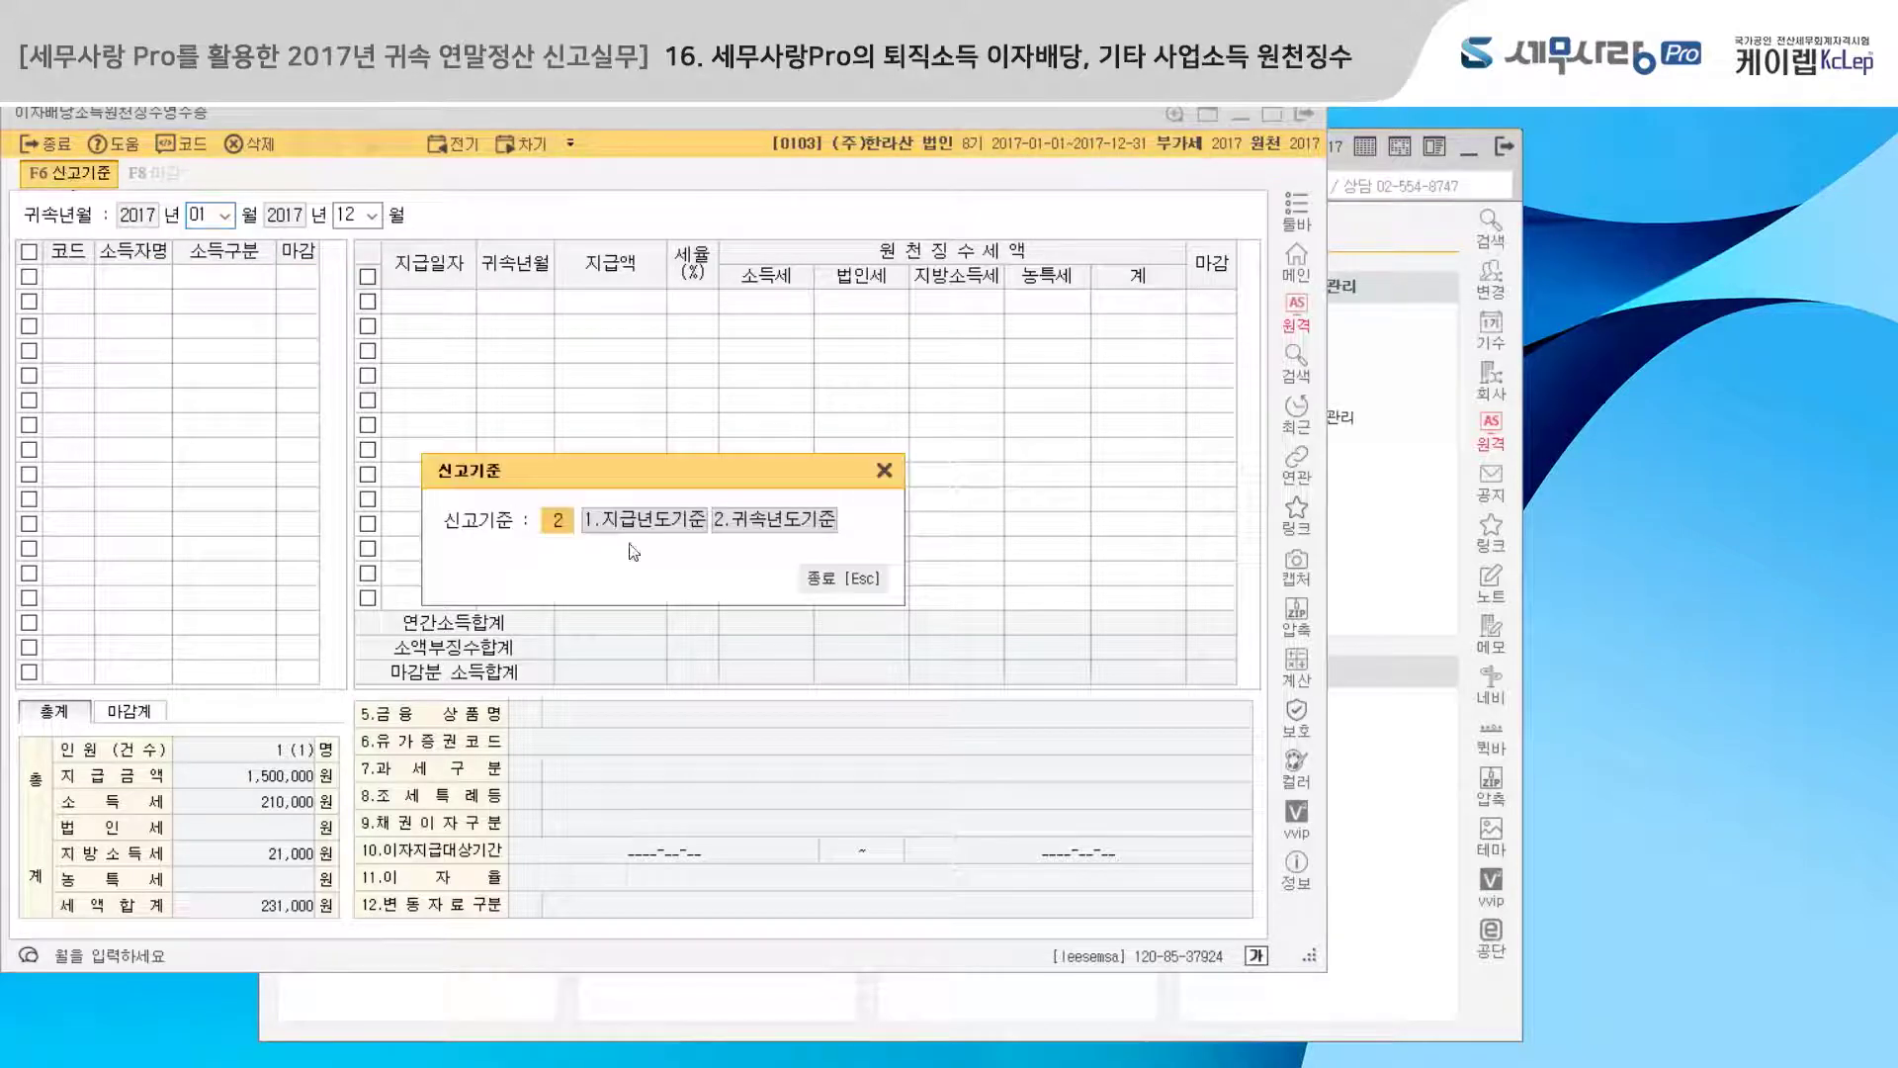
pyautogui.click(774, 532)
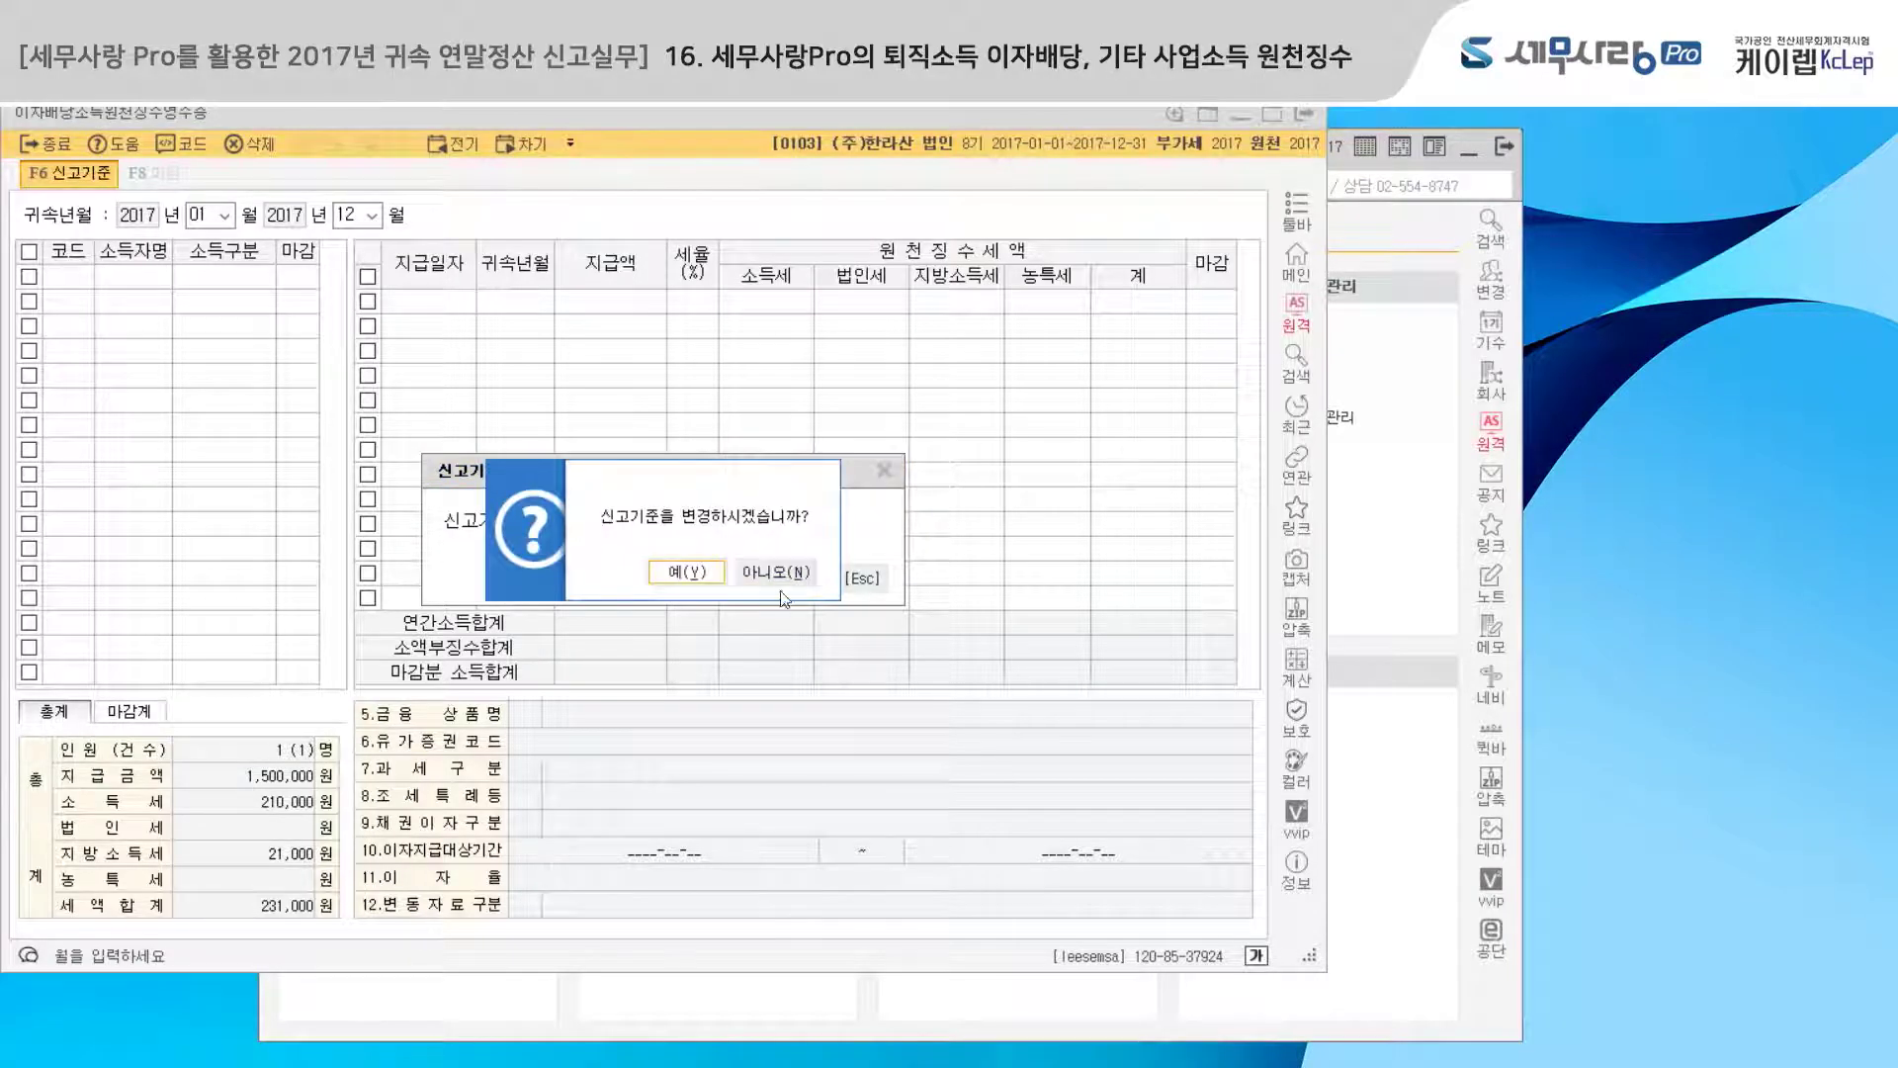
pyautogui.click(710, 579)
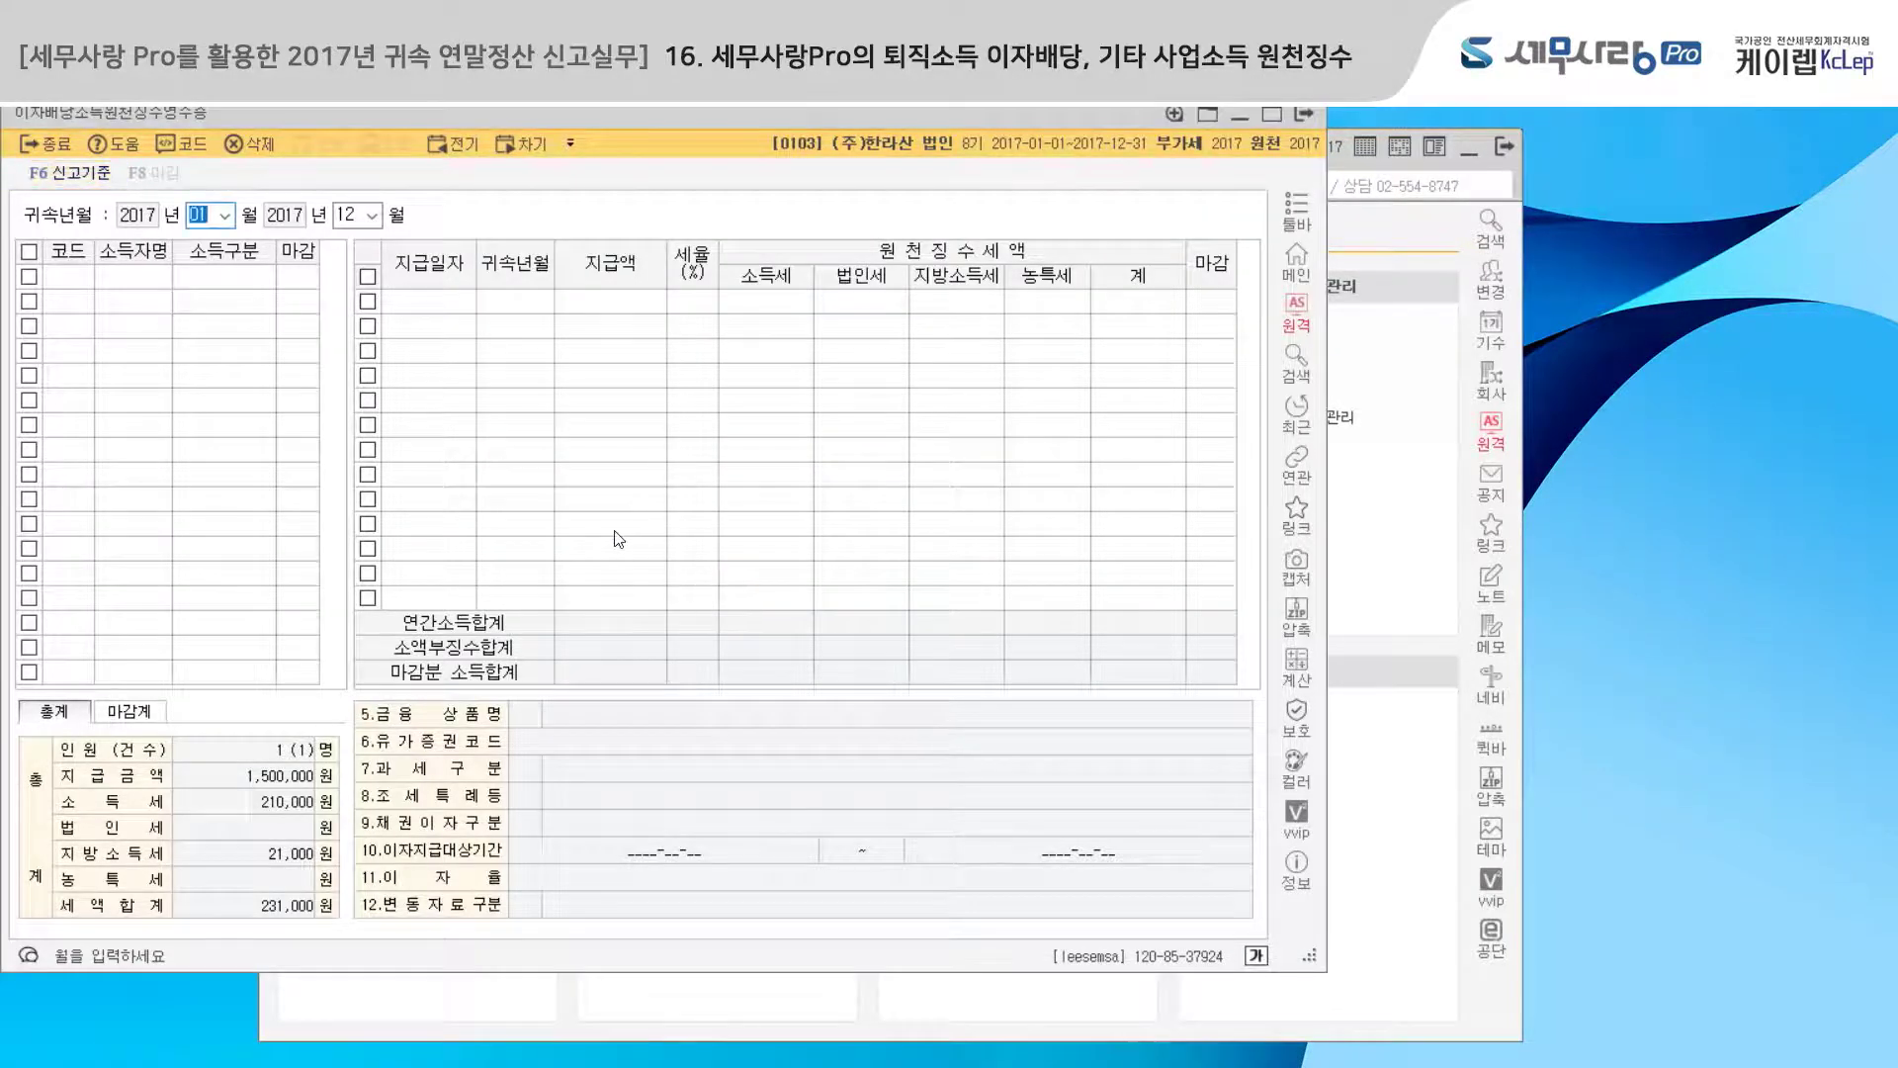
pyautogui.press('Return')
pyautogui.press('Return')
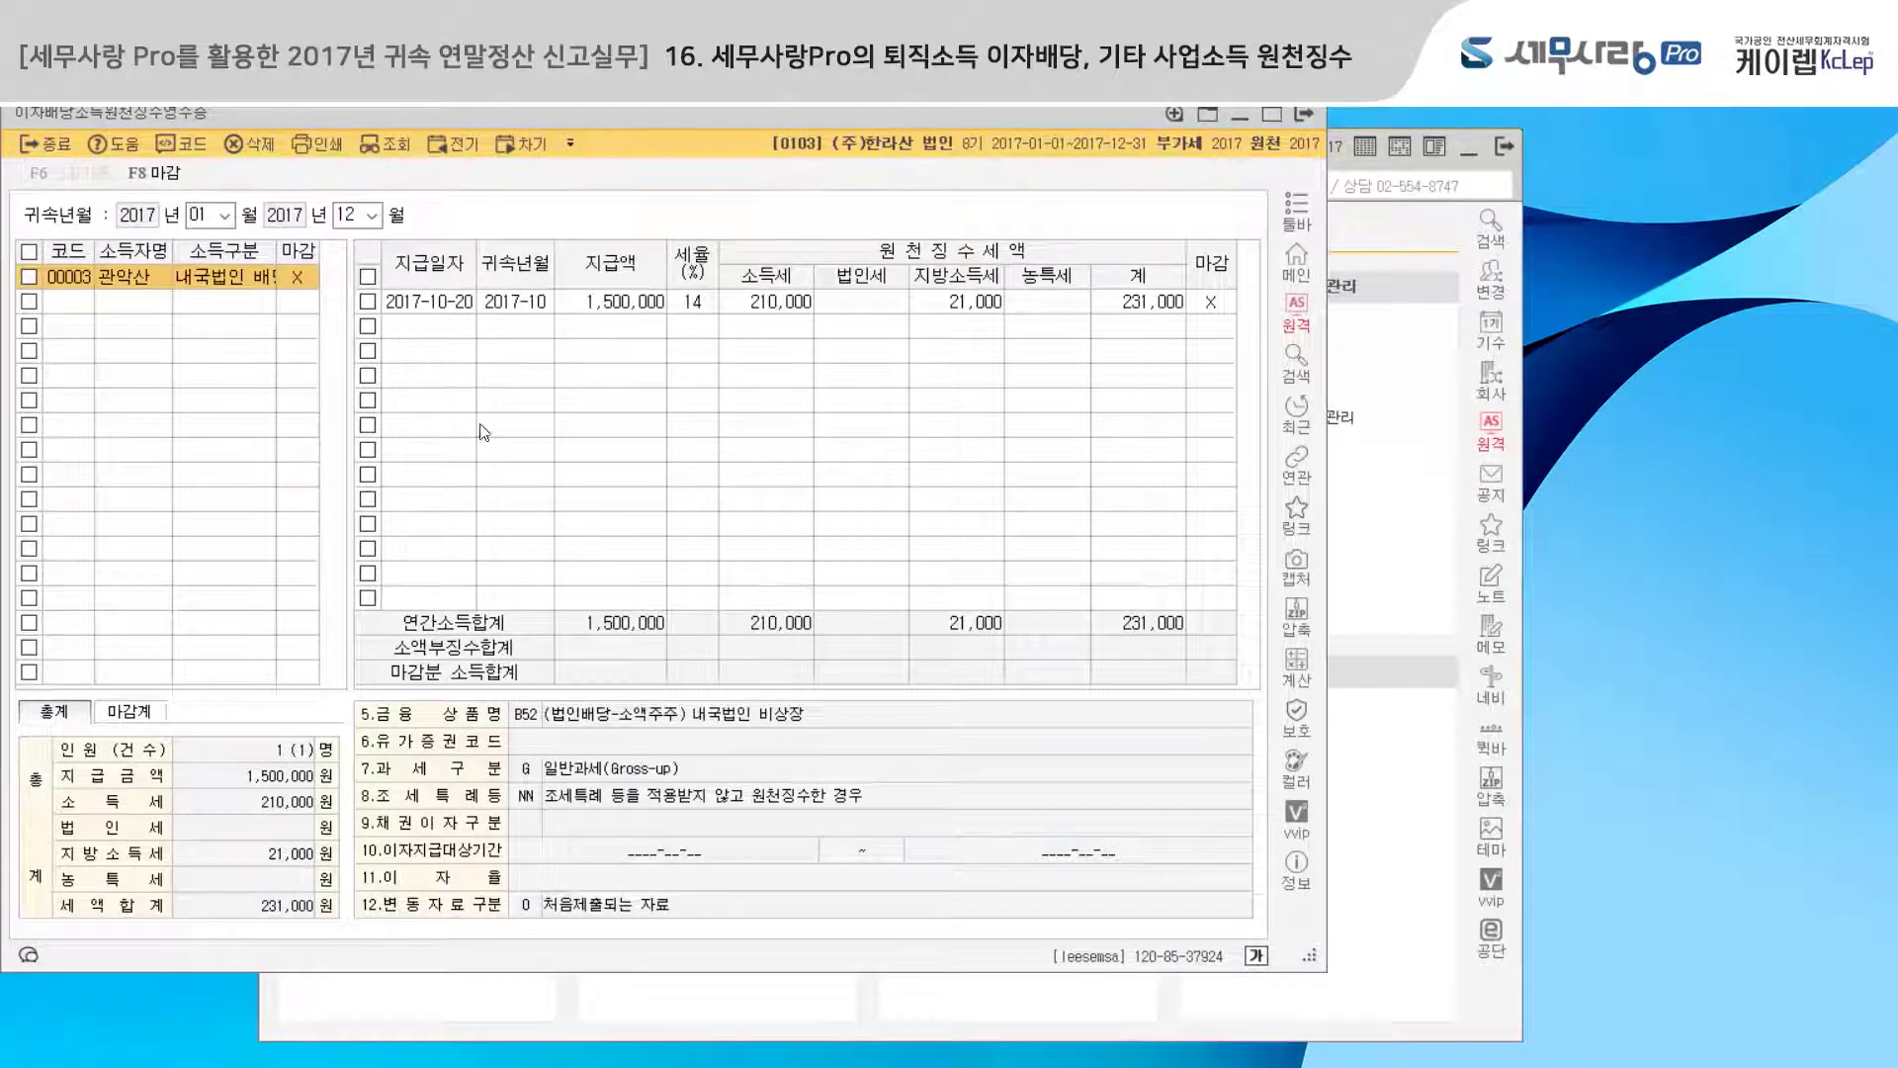
# - Finalize (마감) all of the 2017 interest and dividend receipt data and close 이자배당소득원천징수영수증
pyautogui.click(172, 178)
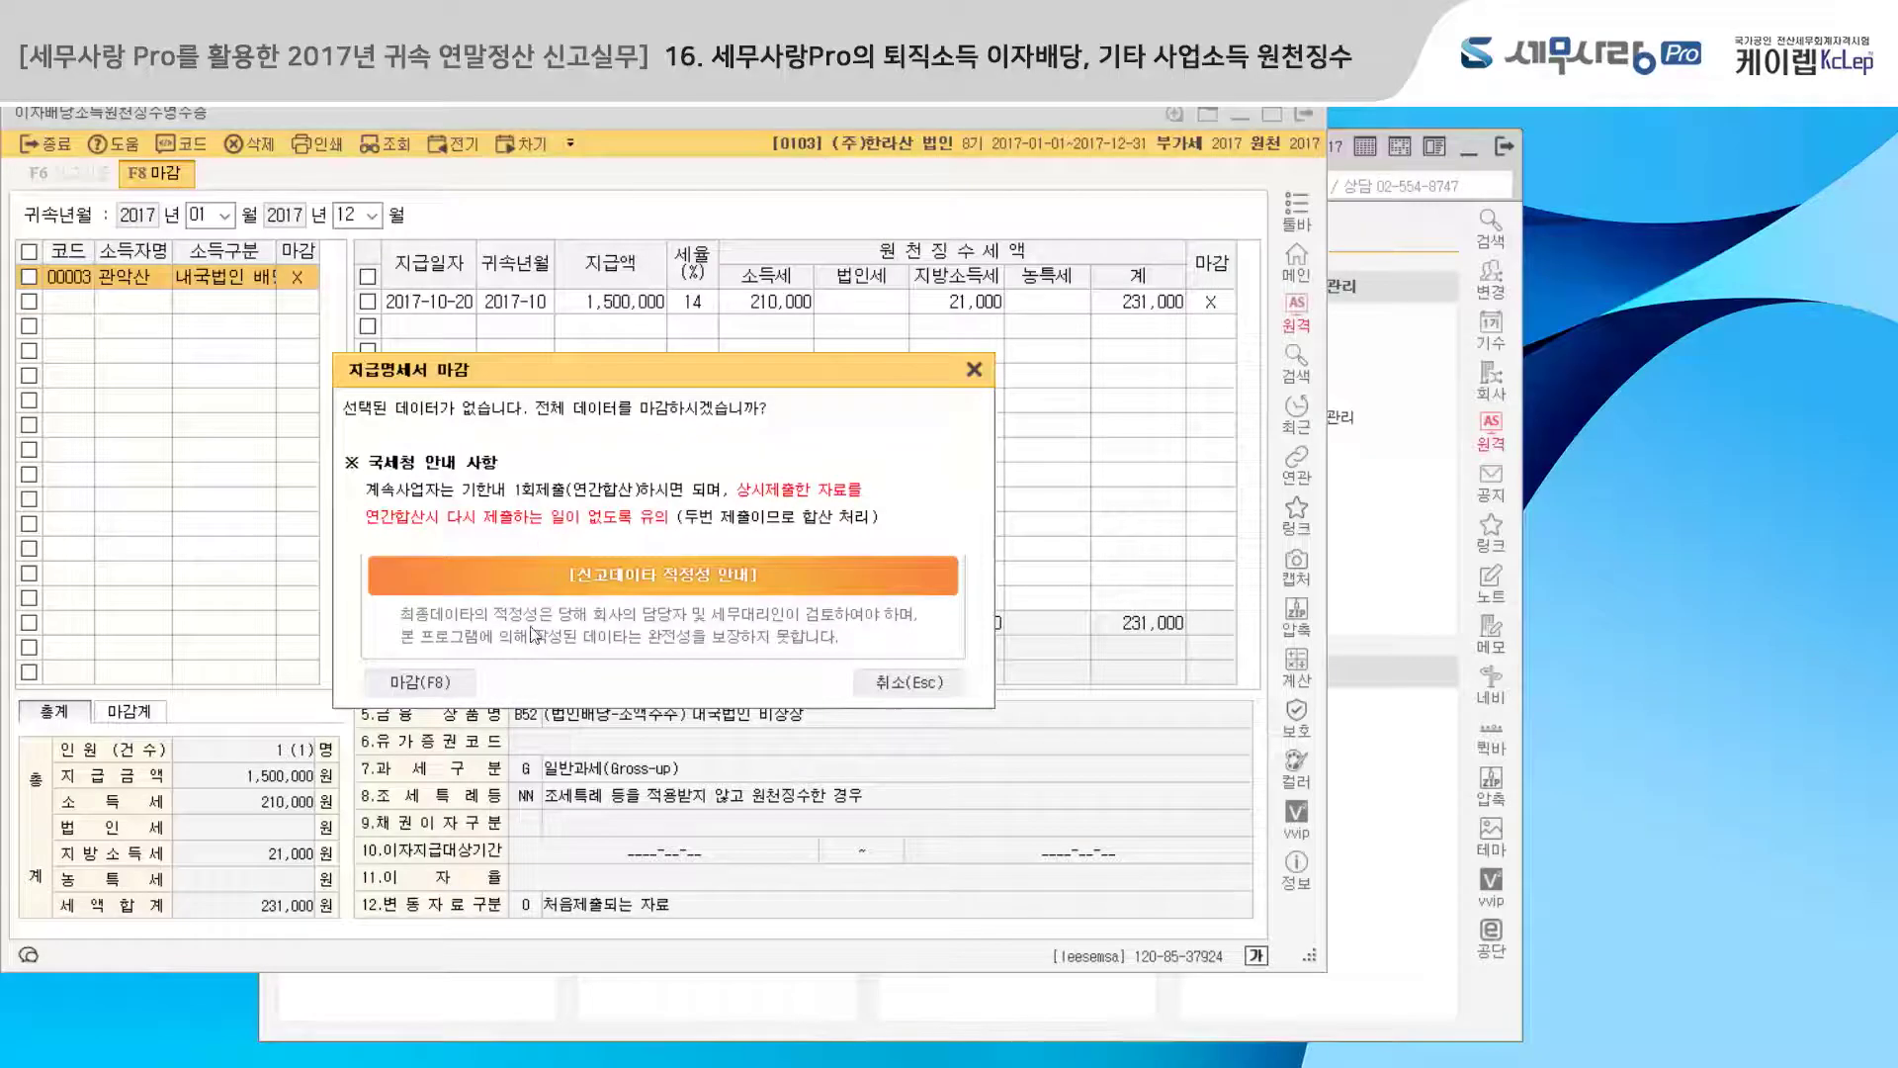
pyautogui.click(420, 682)
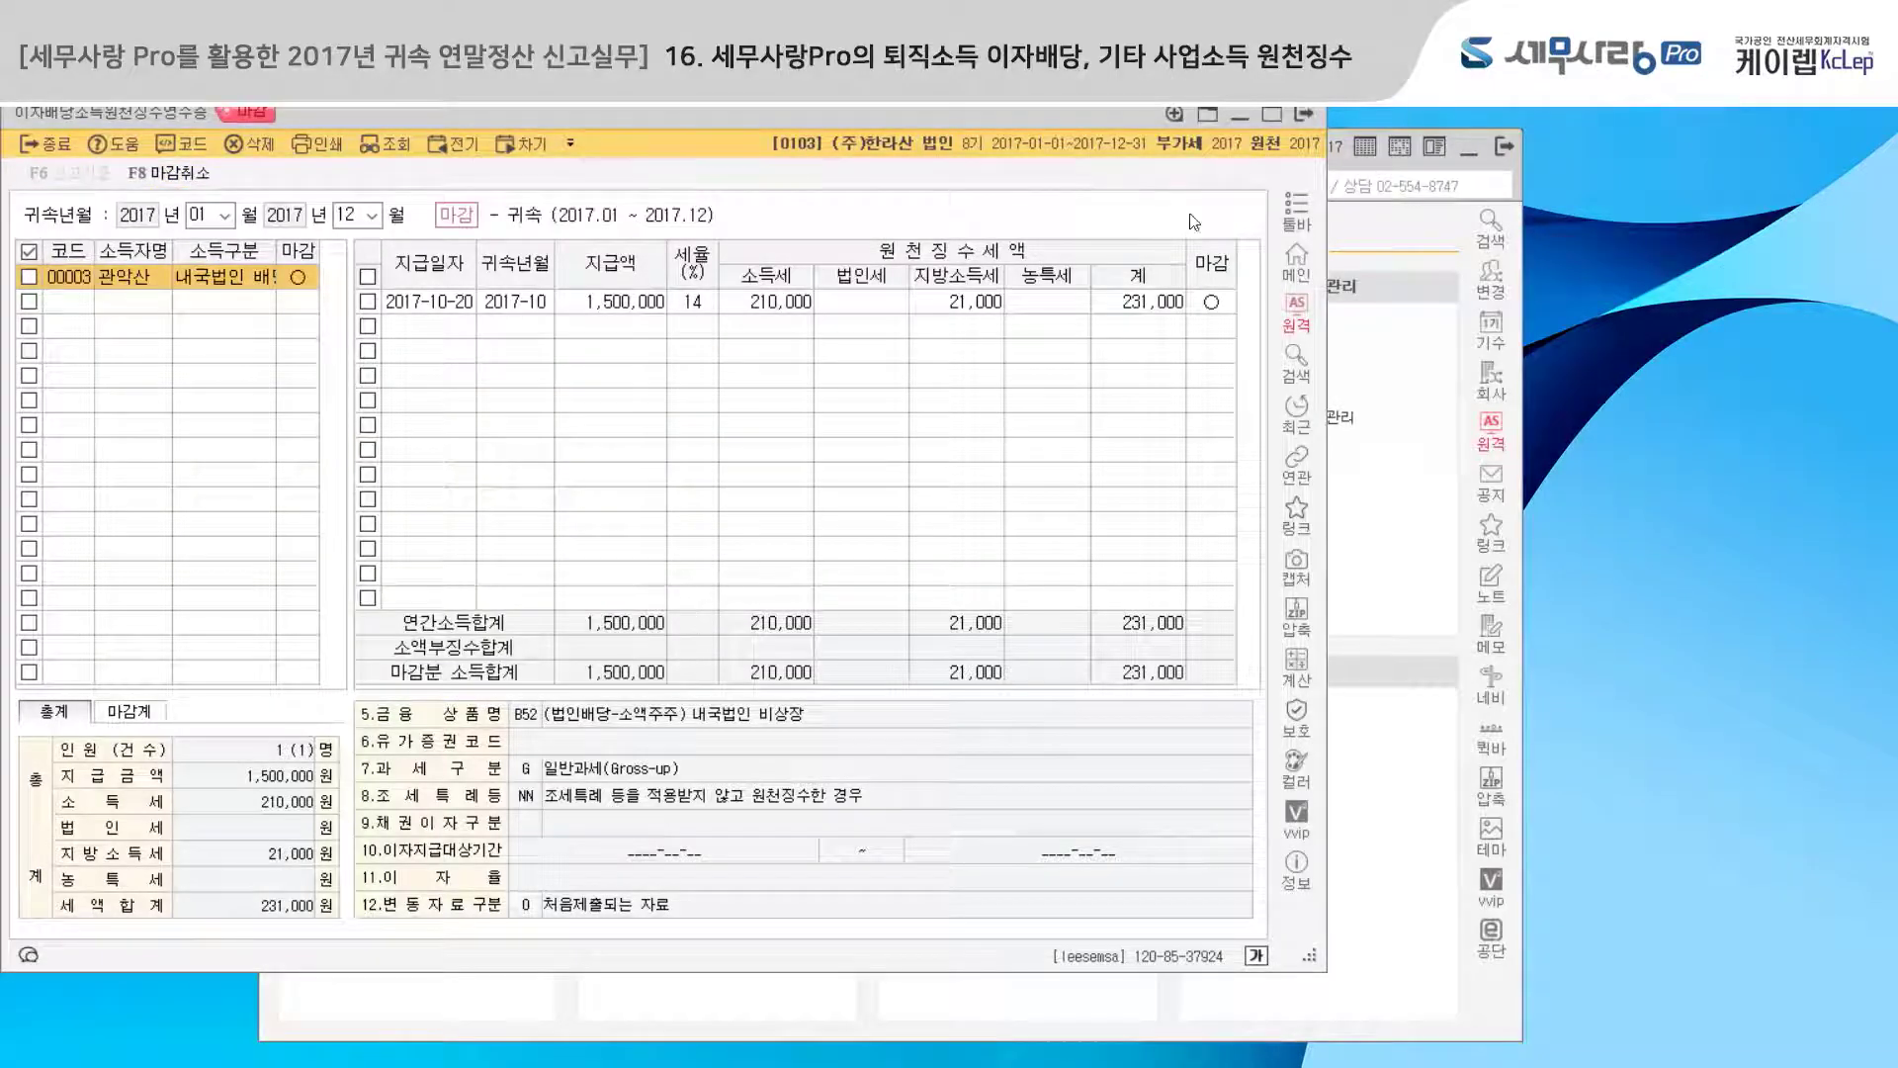
pyautogui.click(1305, 114)
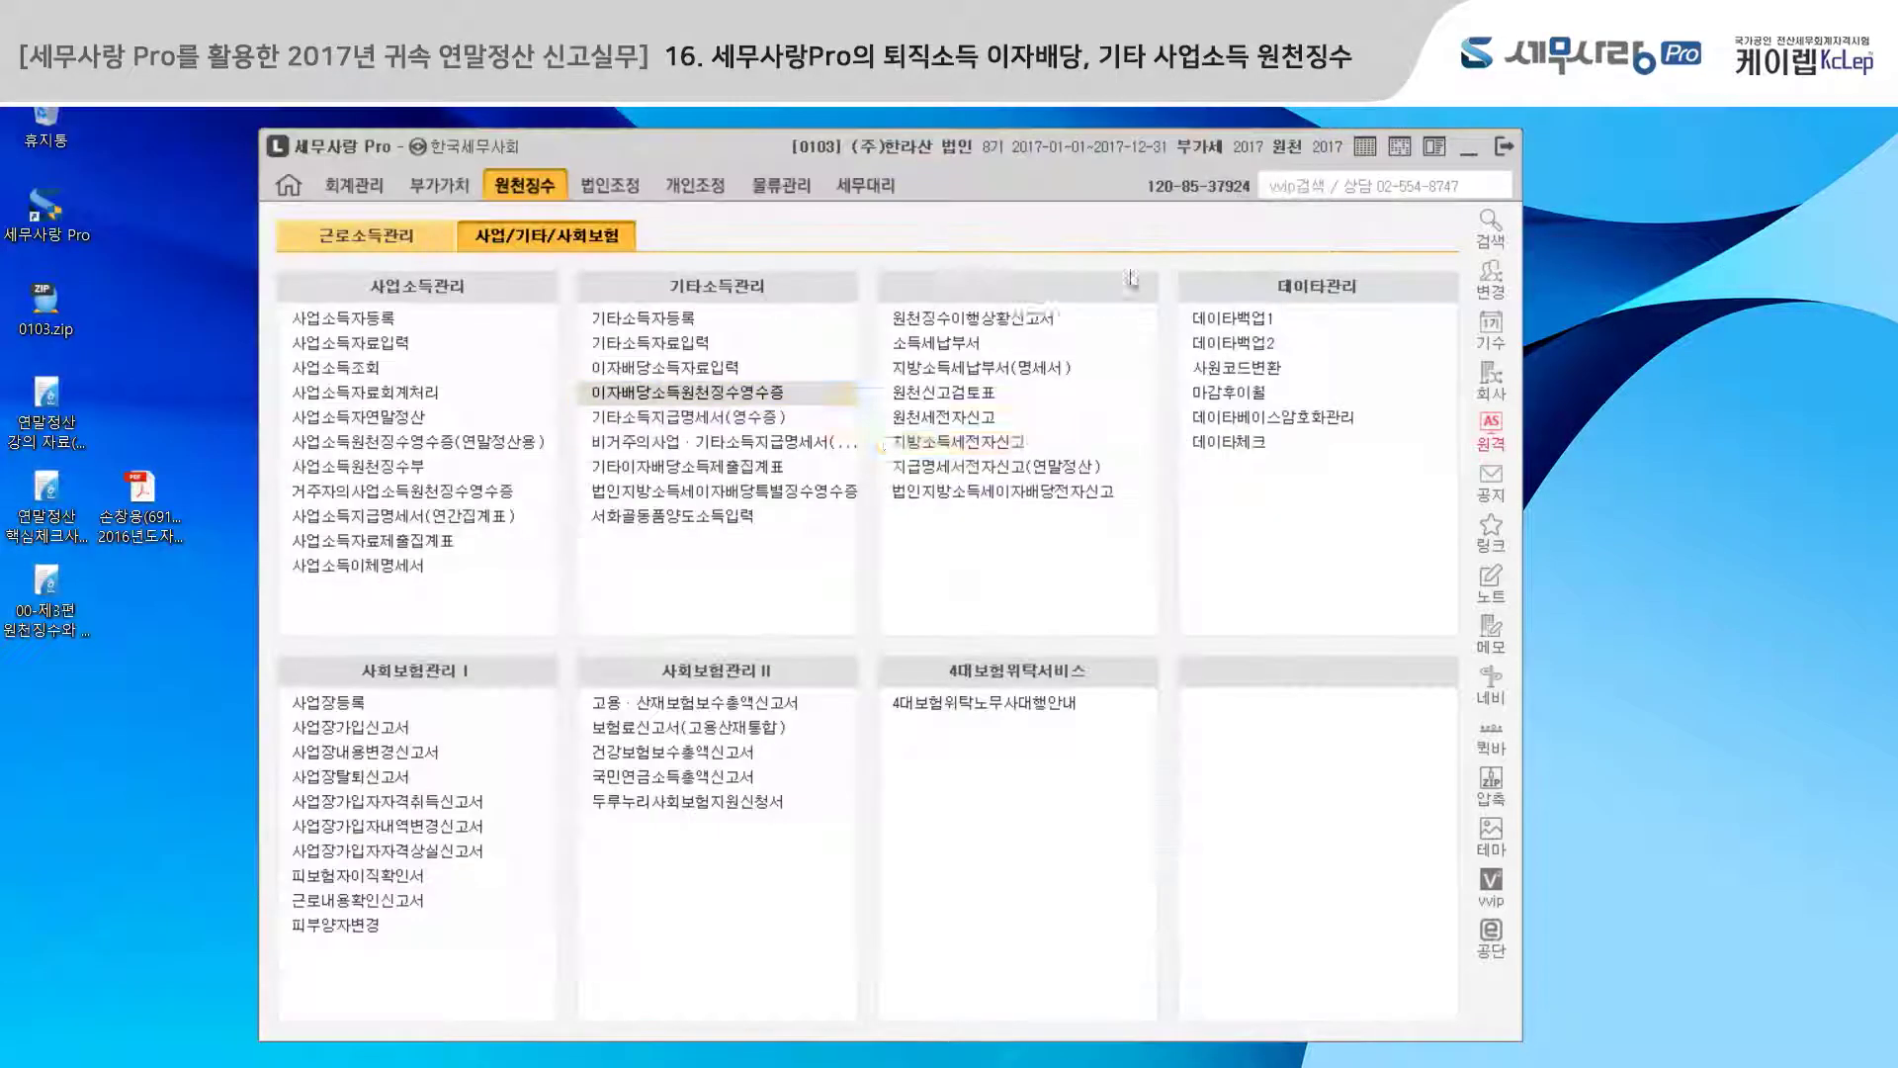
# - Open 기타소득지급명세서(영수증) and set the 기간구분 of its 신고기준 to 2.귀속년월
pyautogui.click(762, 419)
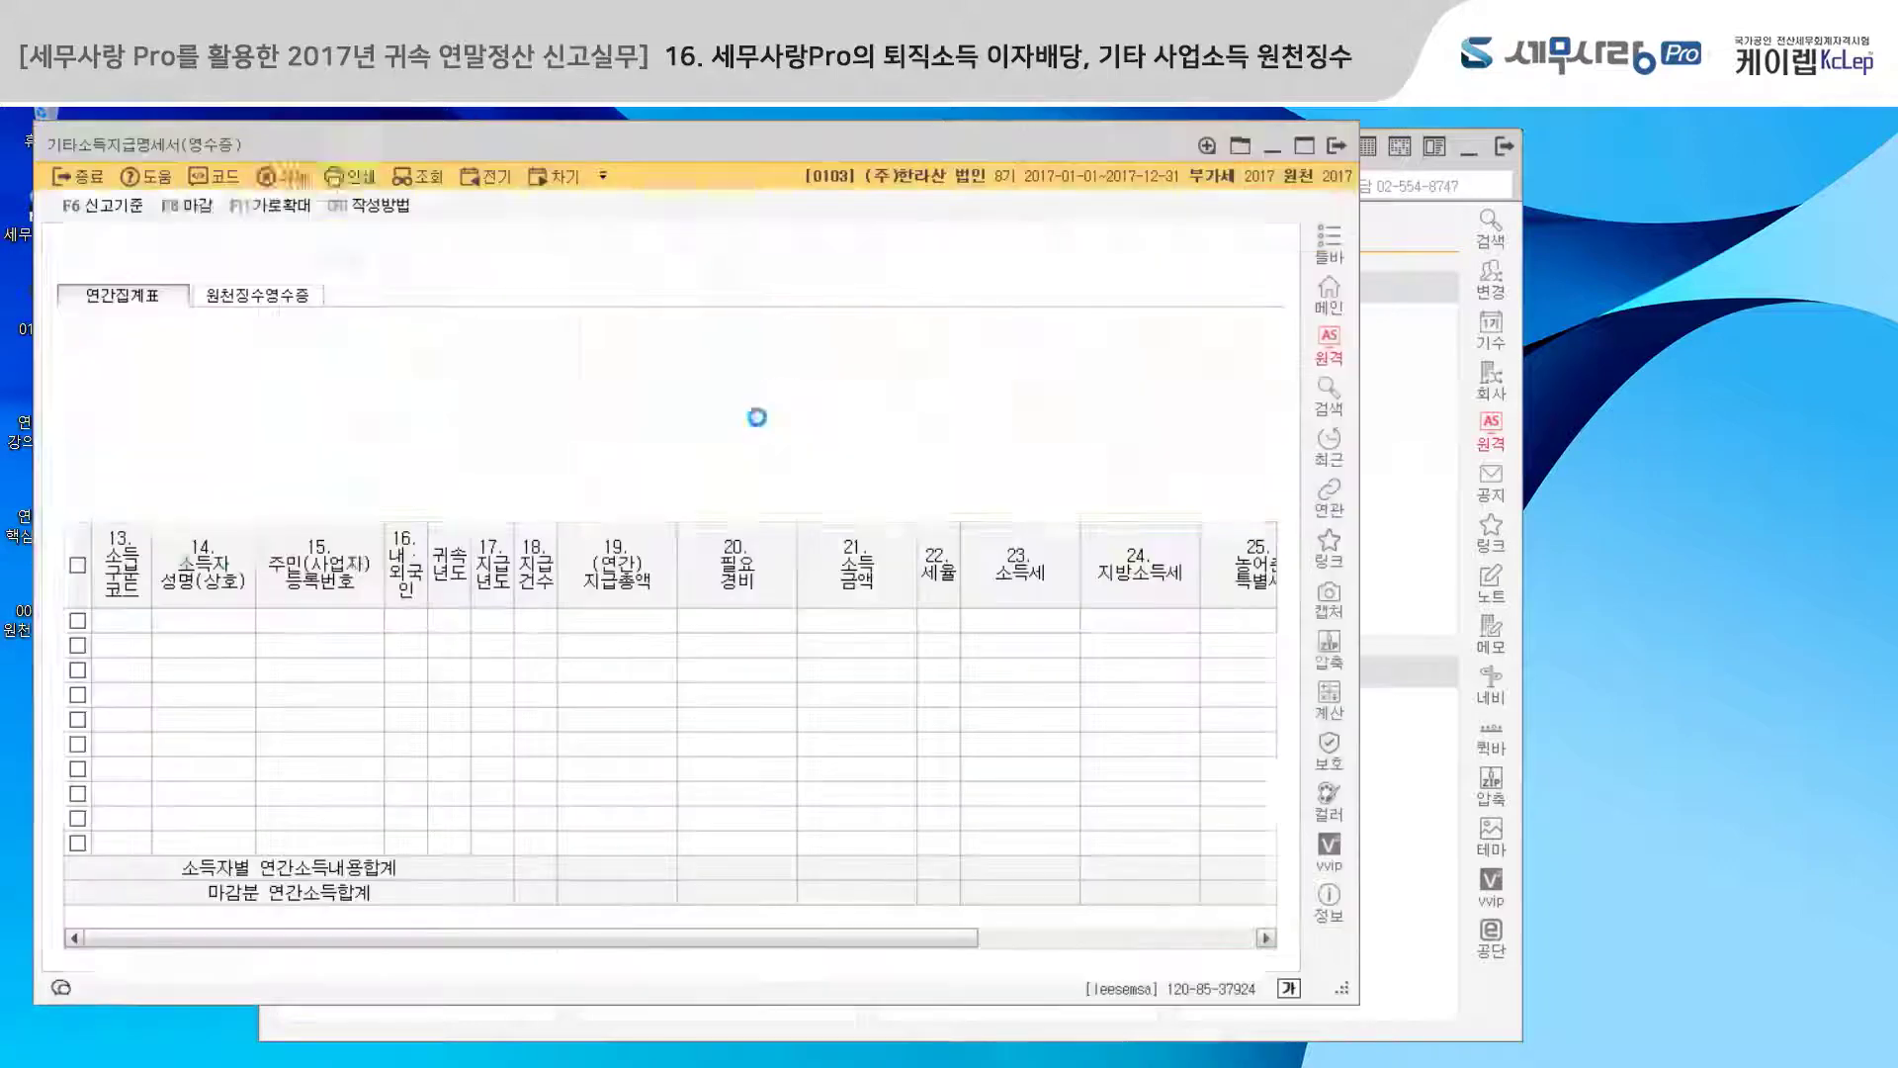
pyautogui.click(122, 208)
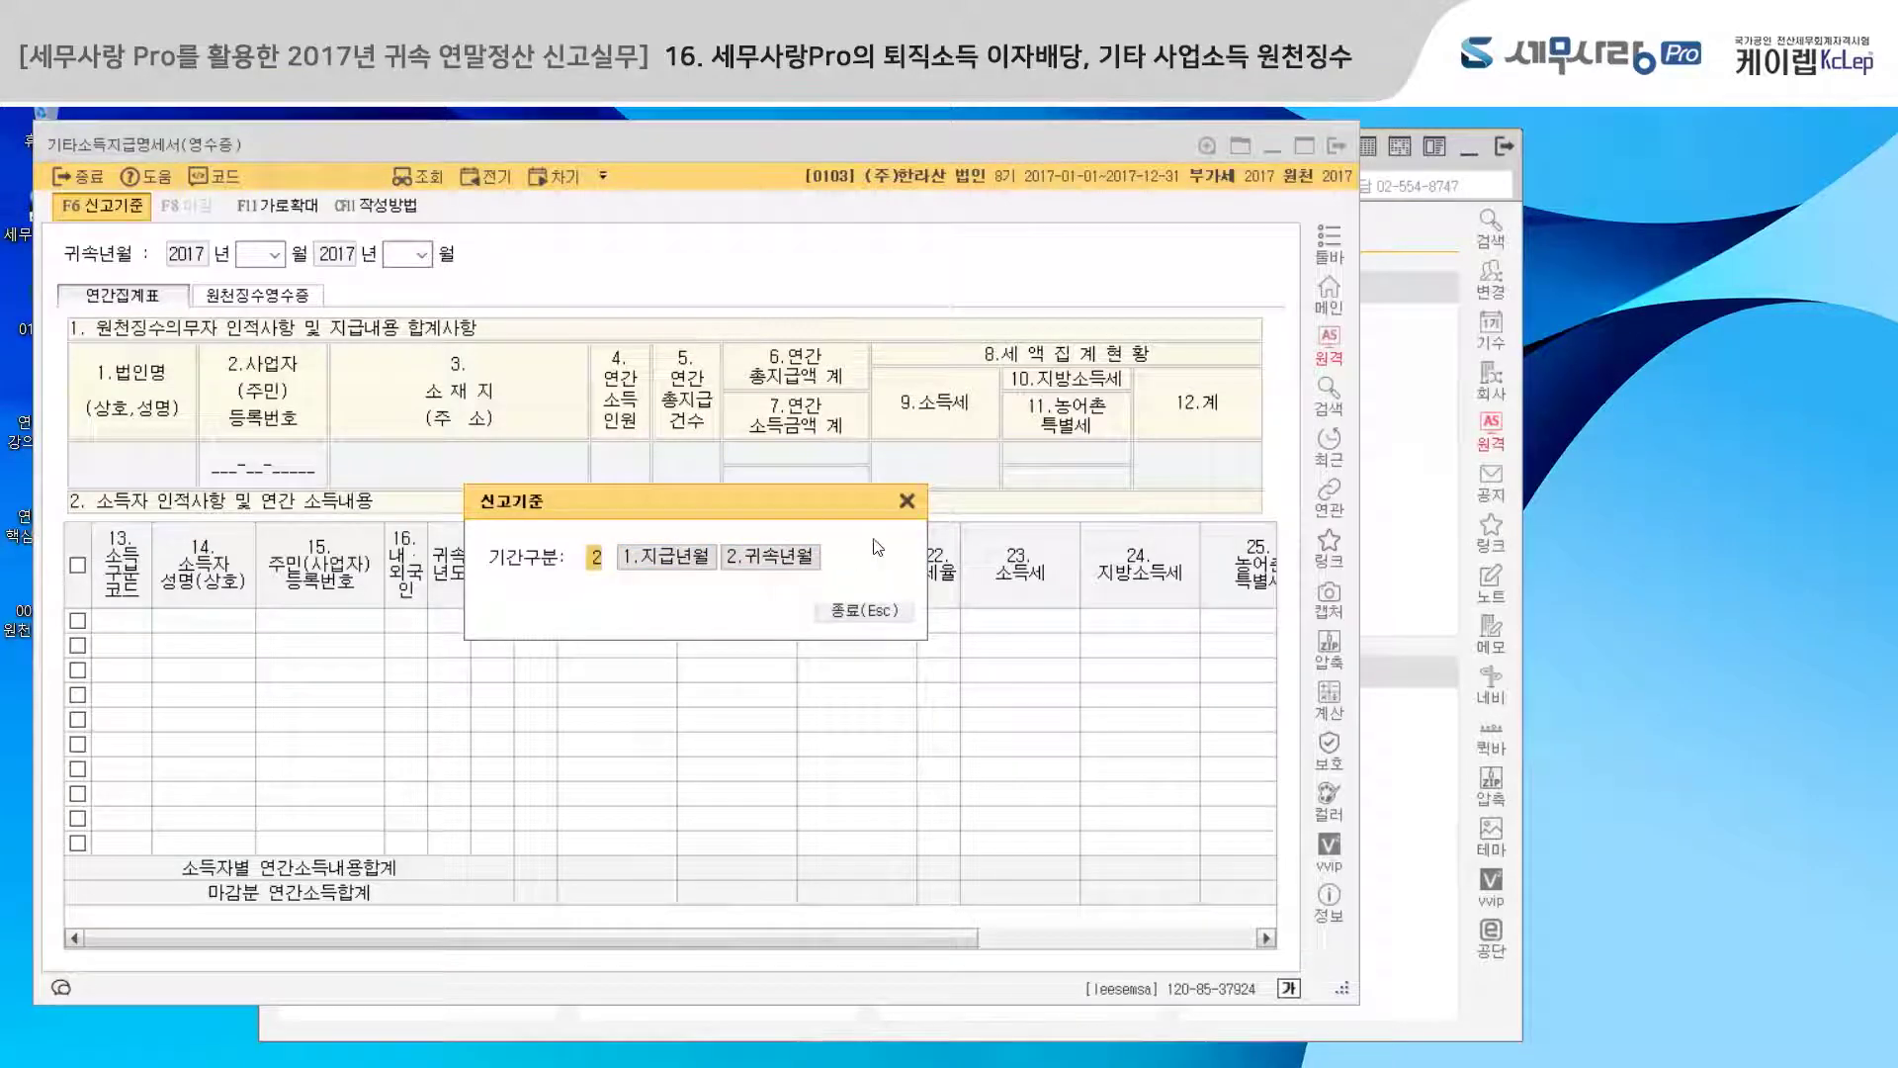
pyautogui.click(789, 560)
pyautogui.click(721, 623)
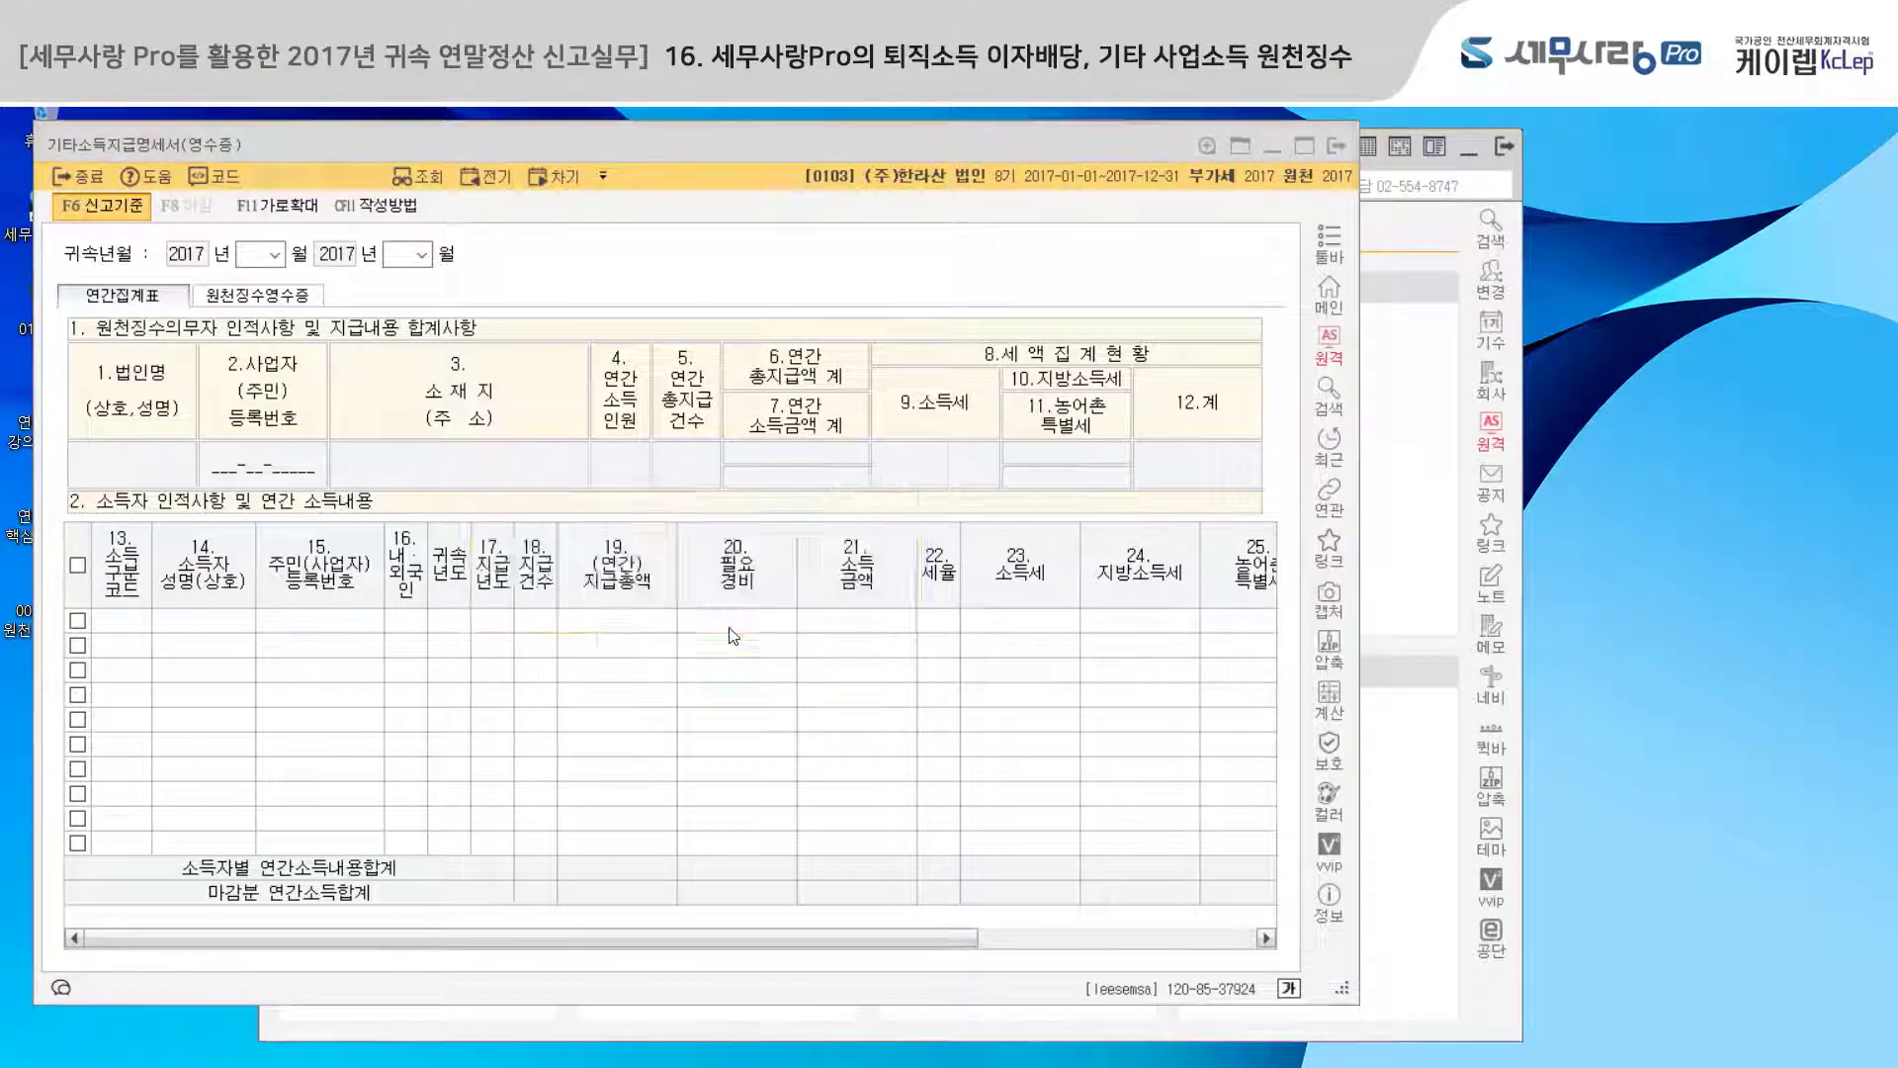
pyautogui.click(856, 604)
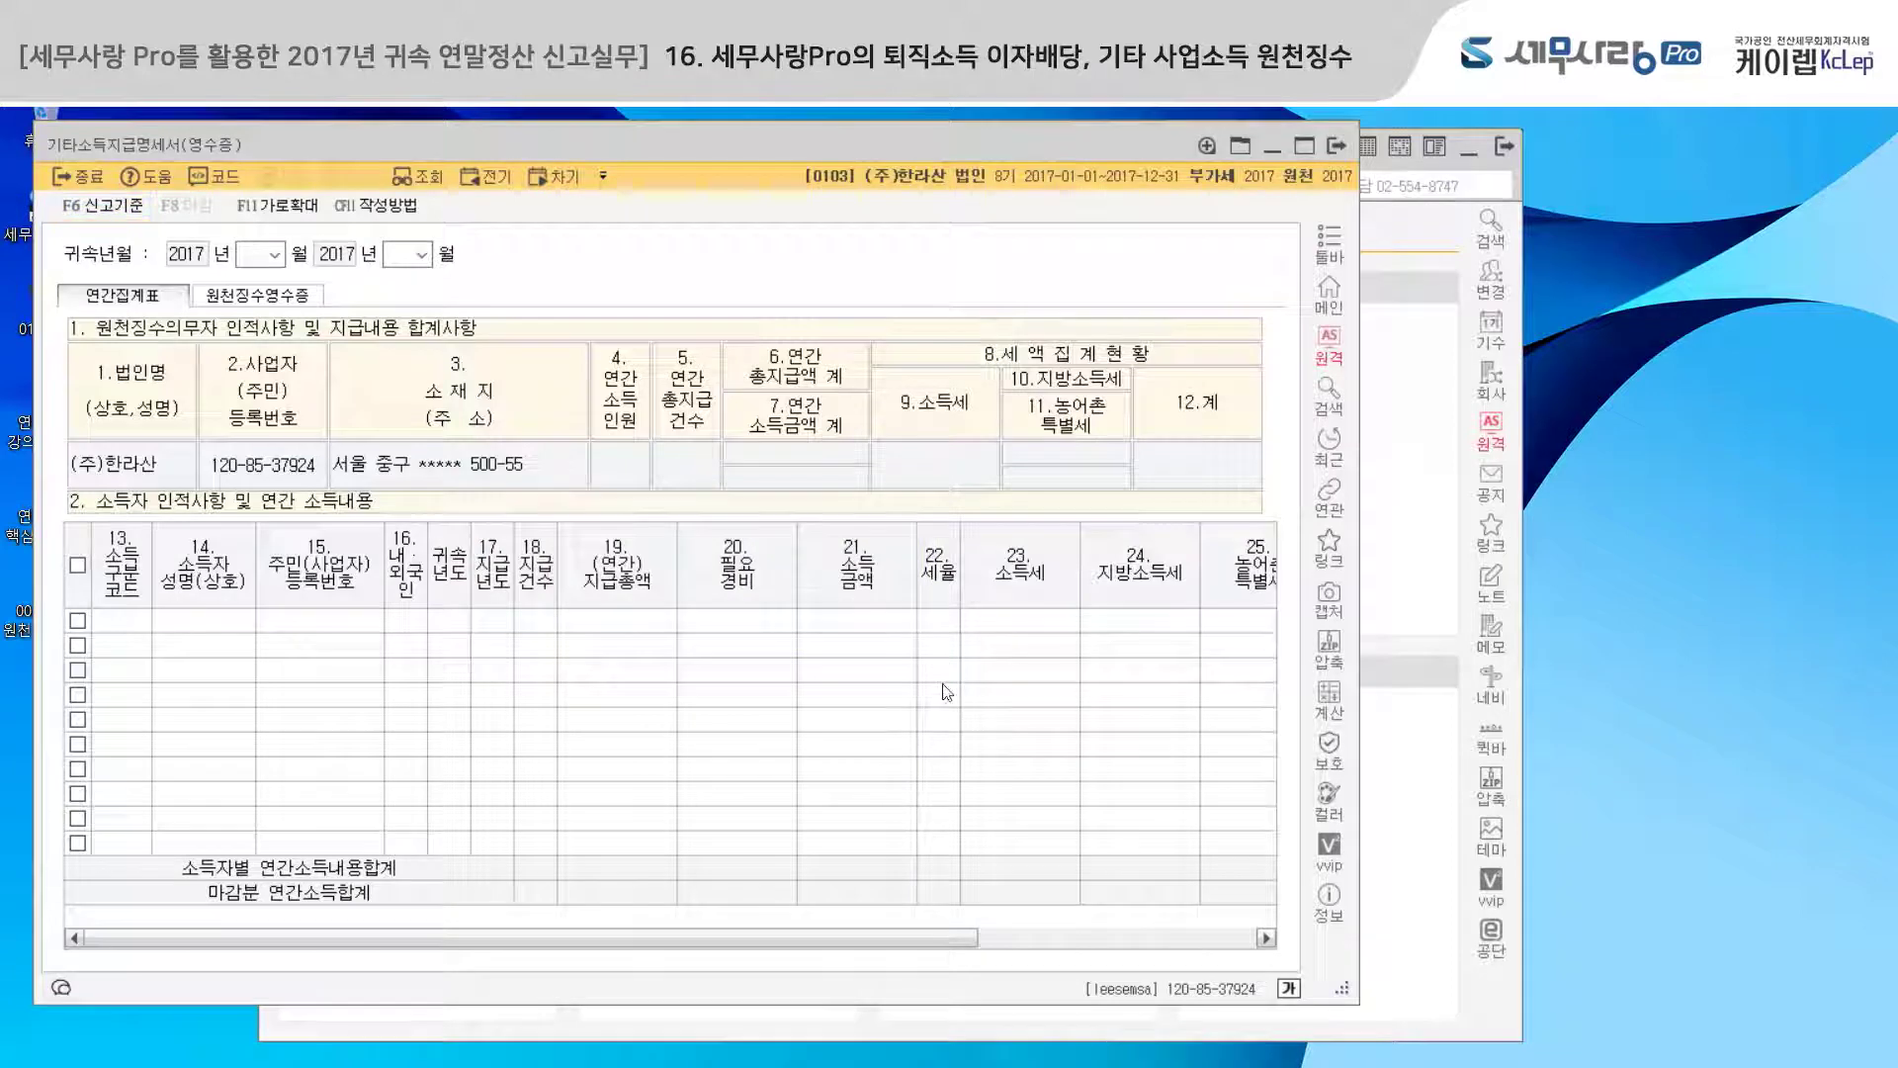
# - Load the other-income payment statement for 귀속년월 January to December 2017
pyautogui.click(275, 254)
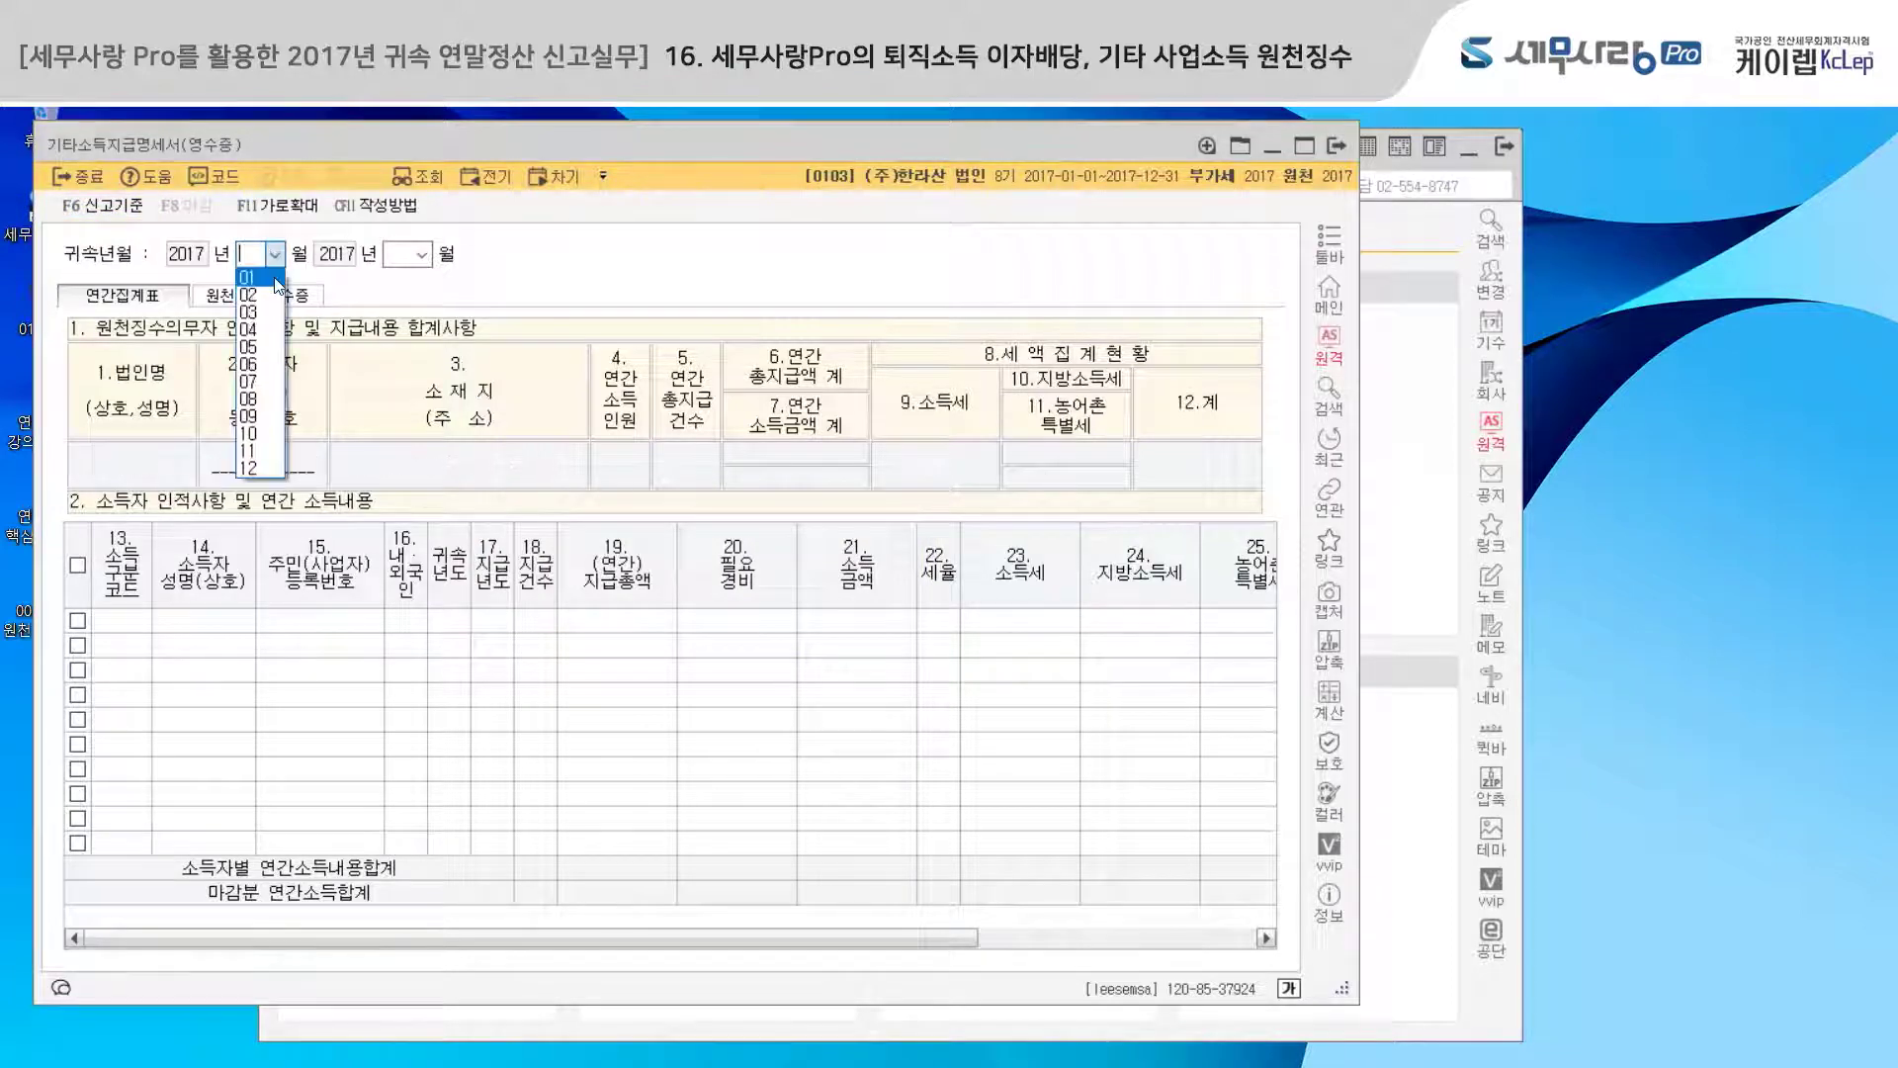
pyautogui.click(277, 277)
pyautogui.write('12')
pyautogui.press('Return')
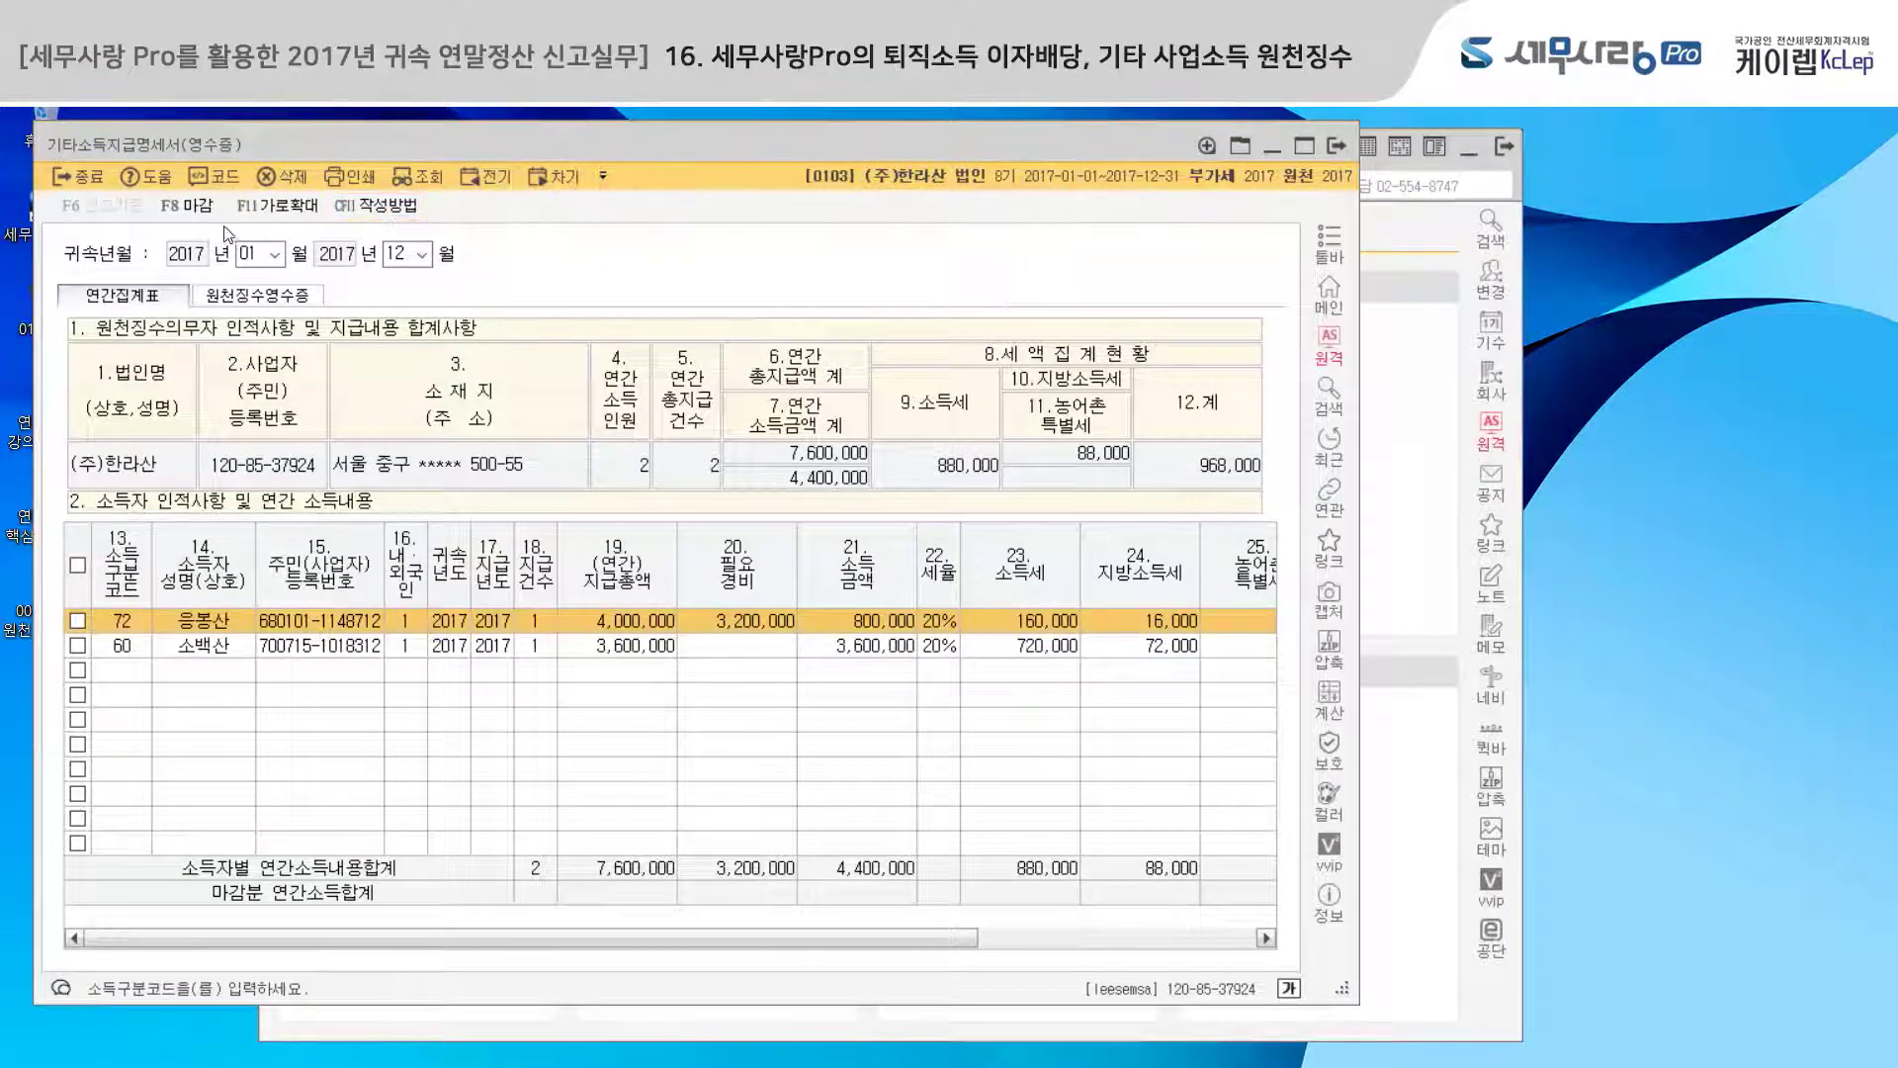
# - Finalize (마감) the 2017 other-income payment statement and close 기타소득지급명세서(영수증)
pyautogui.click(190, 206)
pyautogui.click(466, 717)
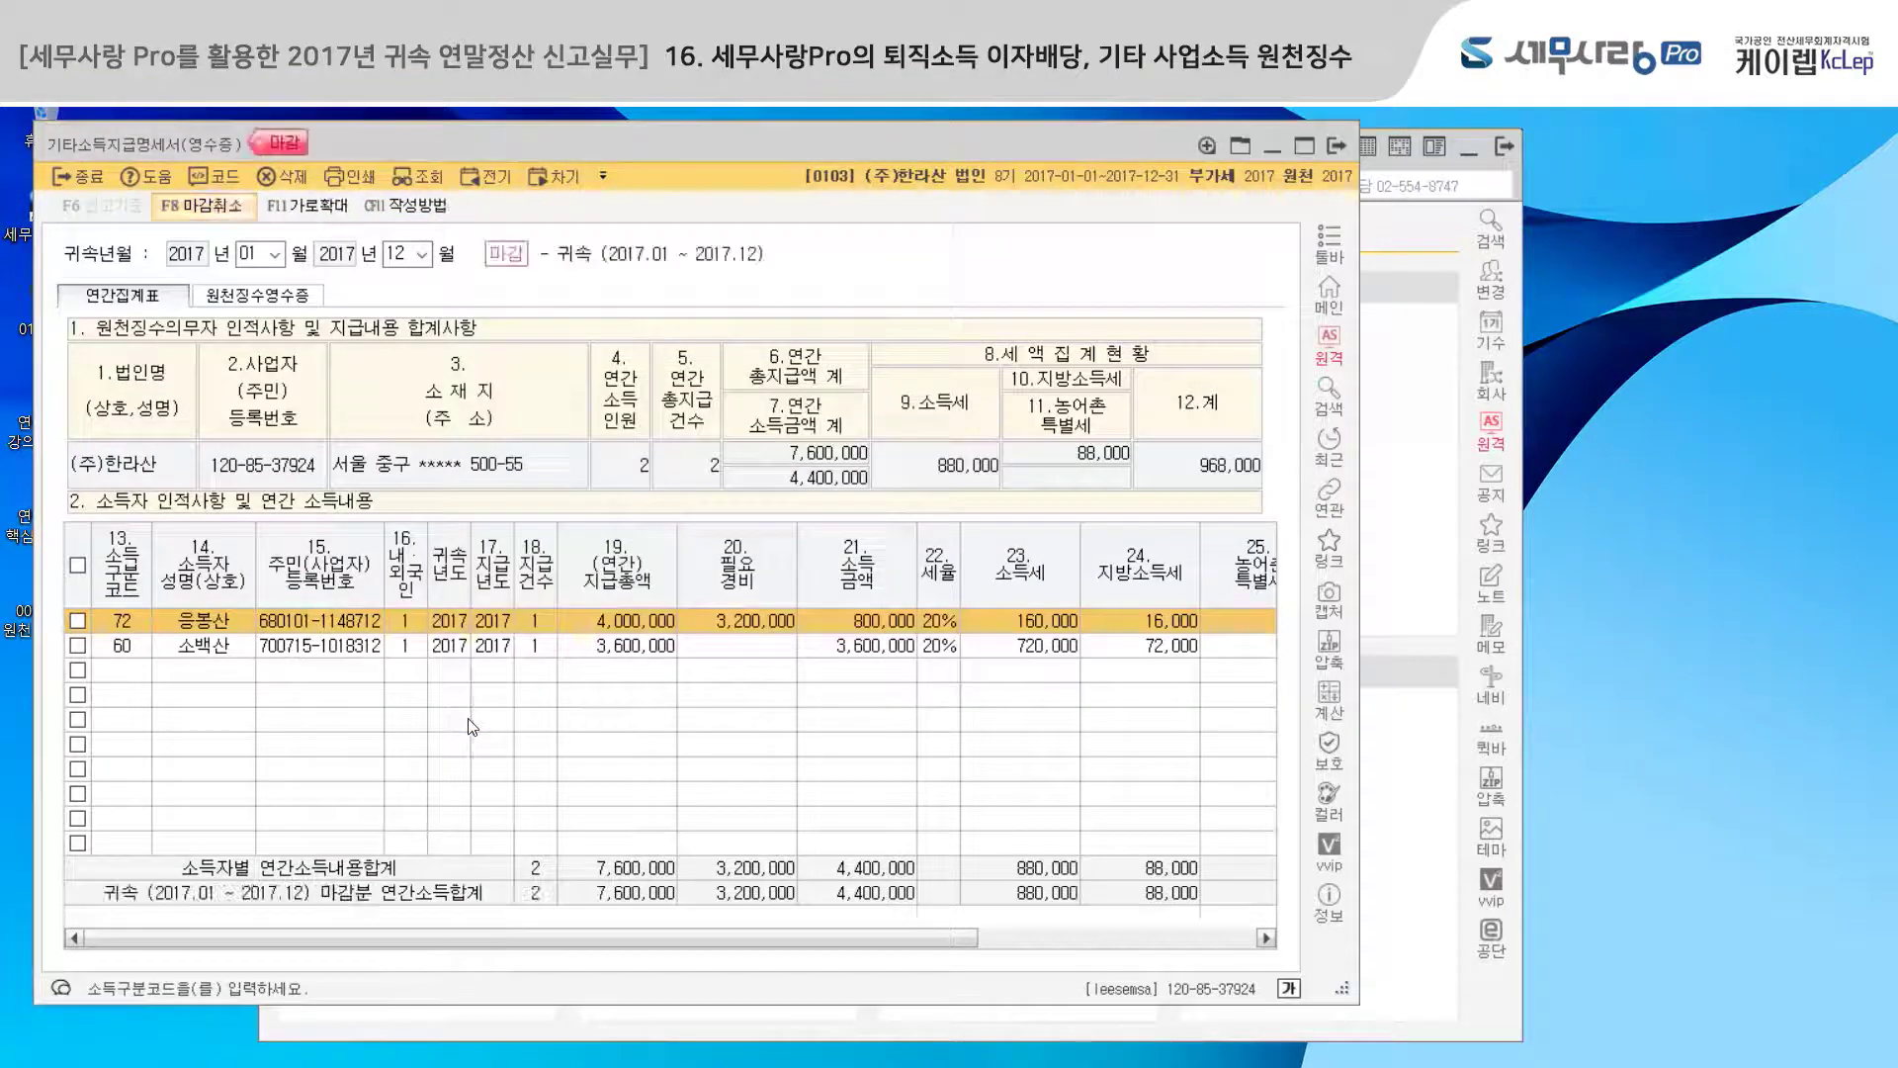
pyautogui.click(1337, 146)
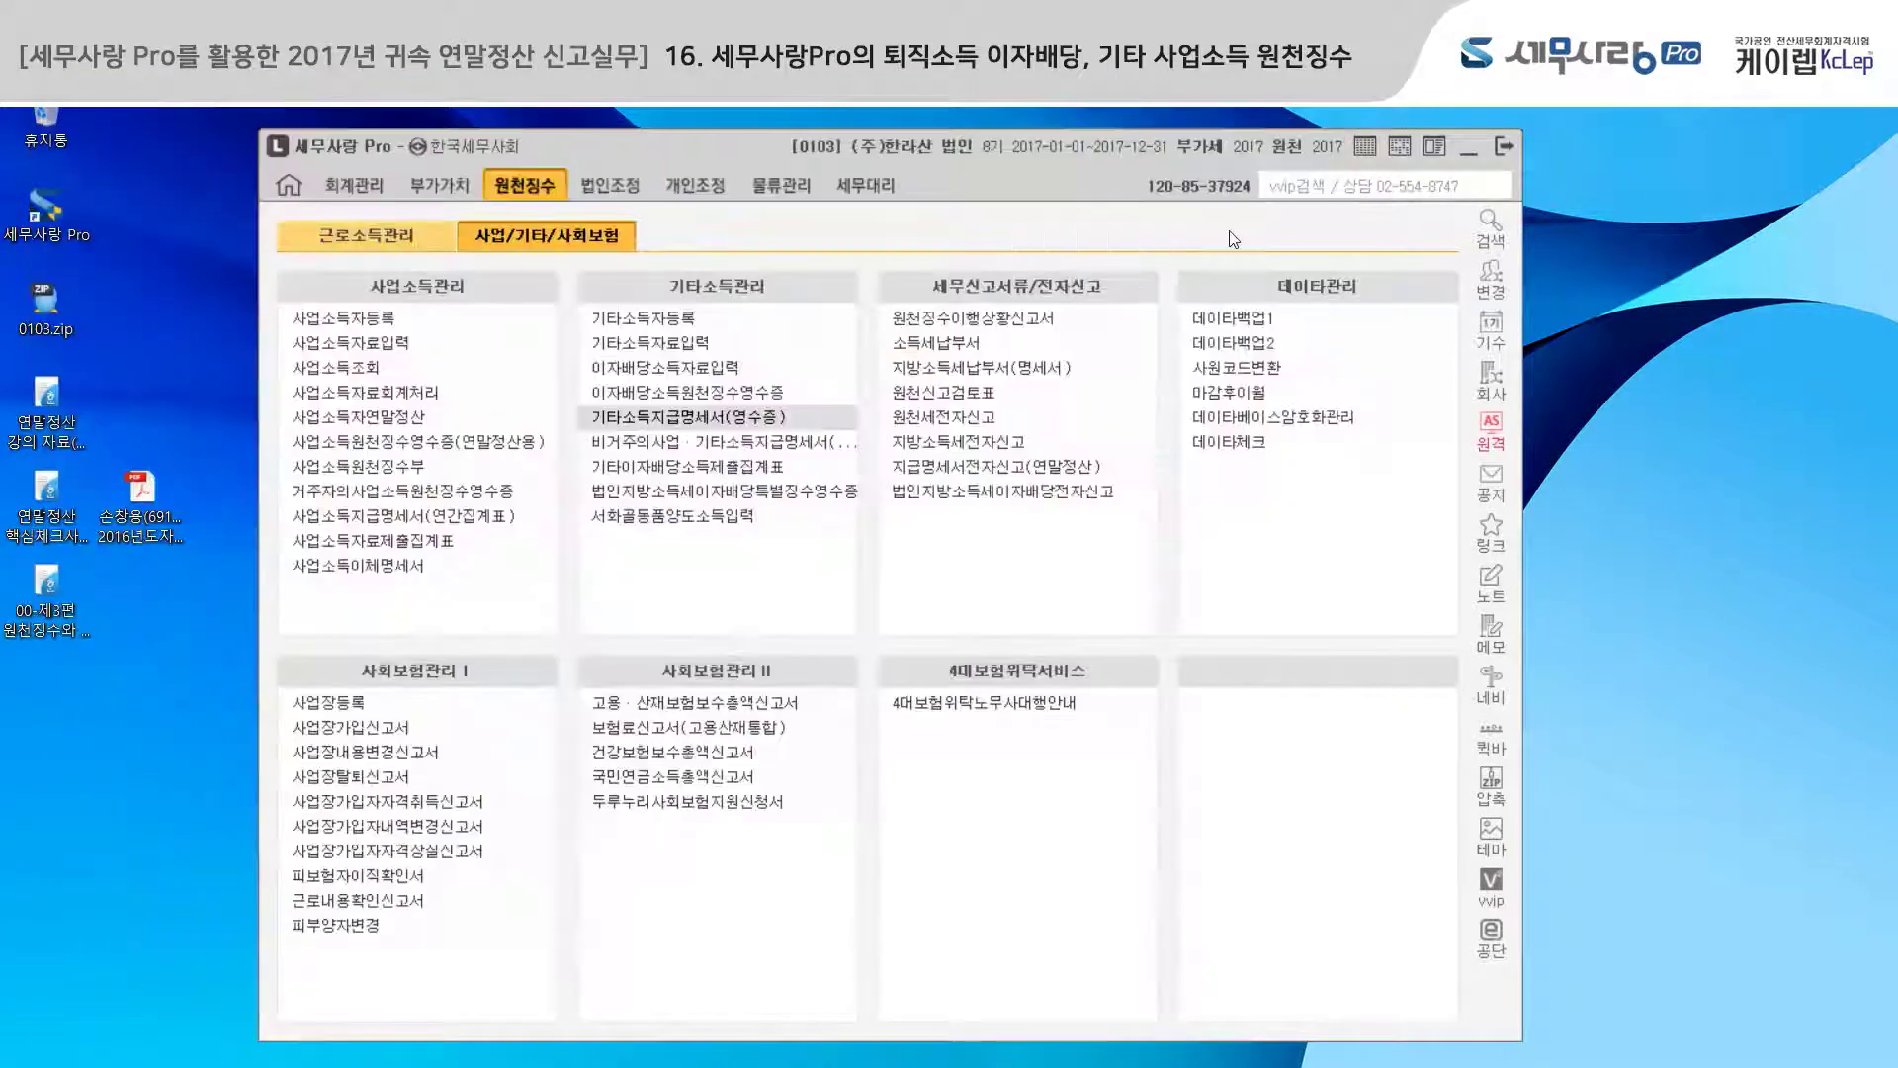